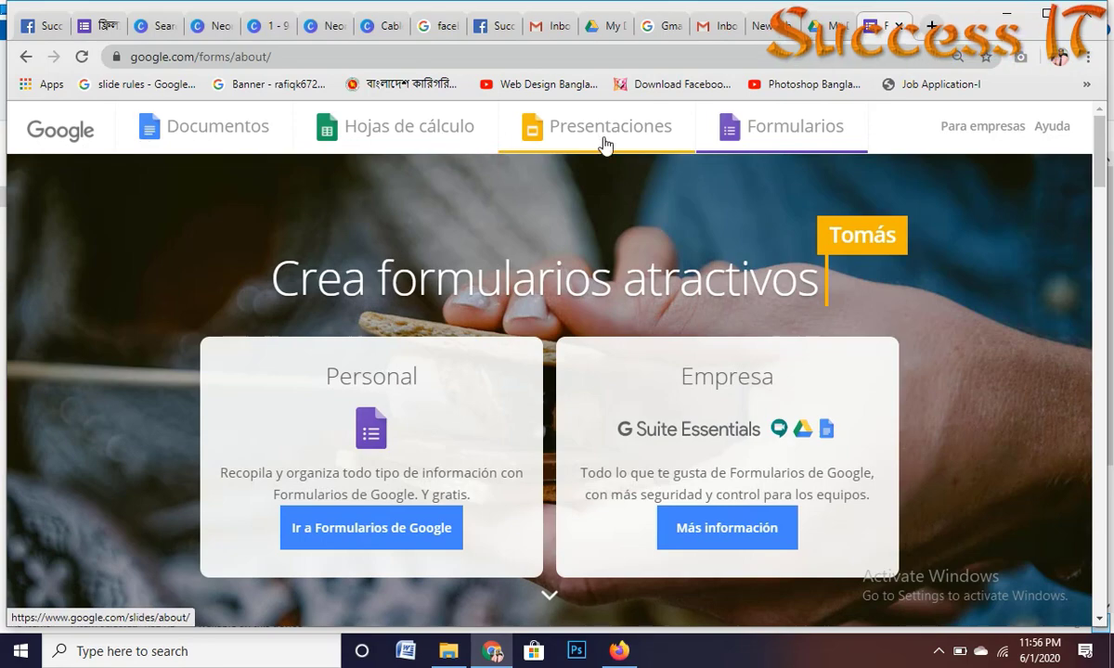
Step: Open the Google Forms about page and follow 'Ir a Formularios de Google' to the Forms home
click(784, 137)
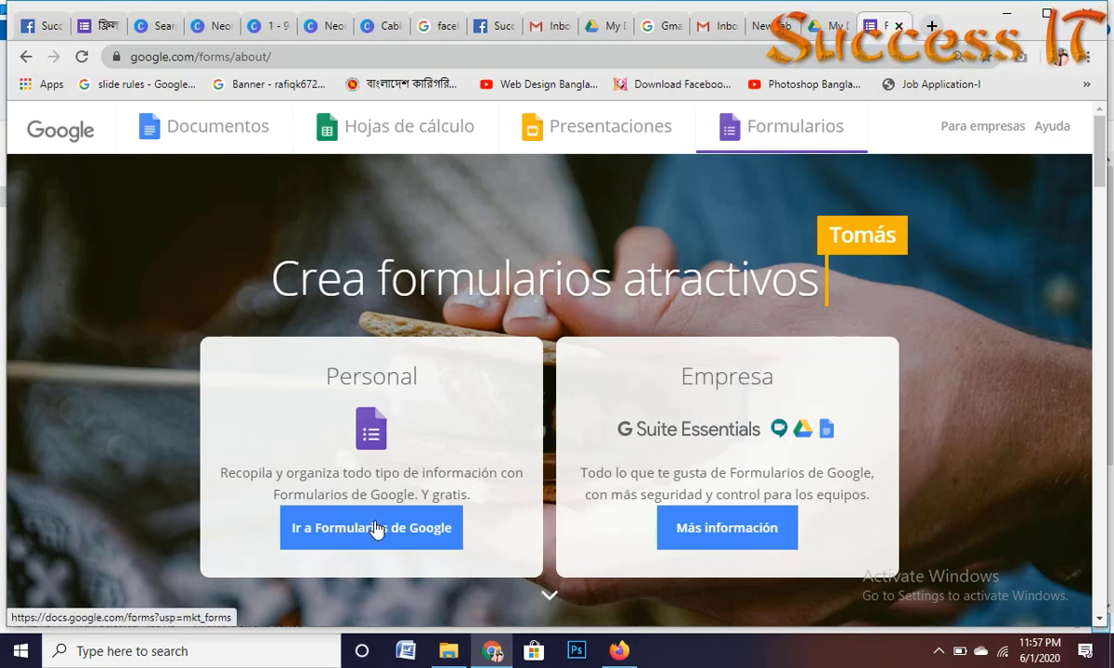
click(376, 528)
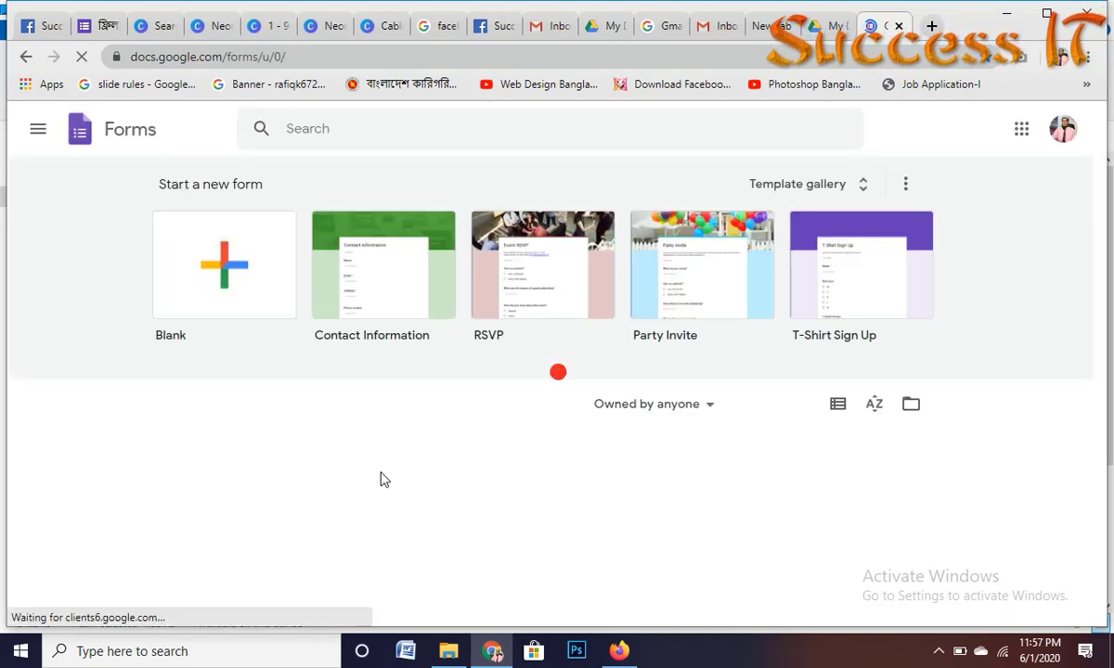
Step: Create a Blank untitled form, then open a new Chrome tab
click(232, 267)
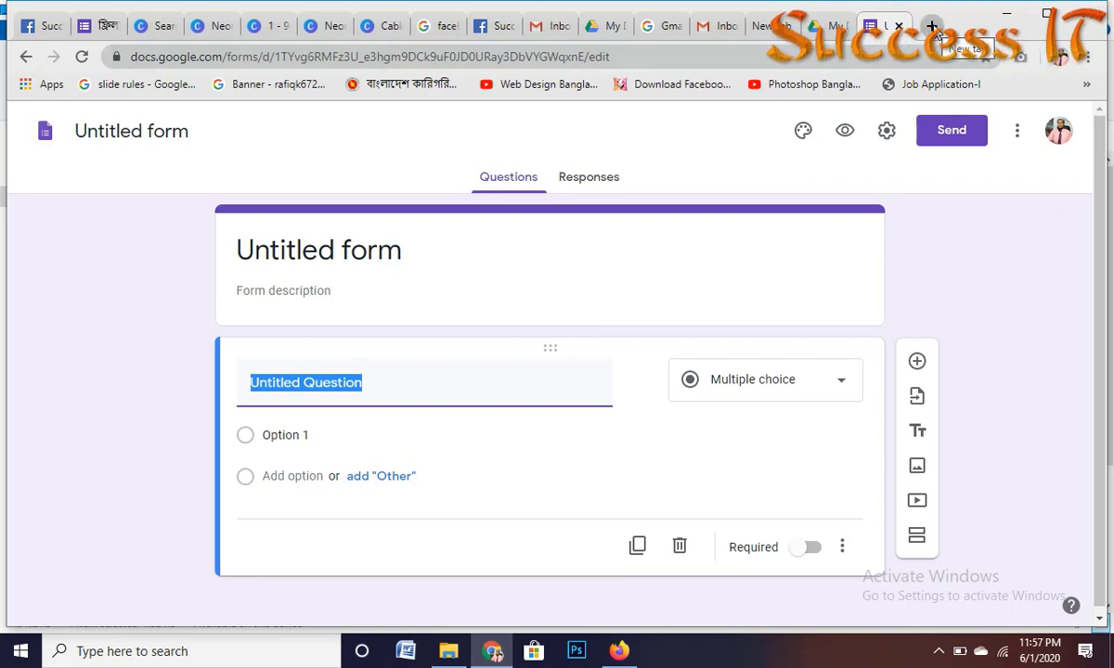
click(932, 28)
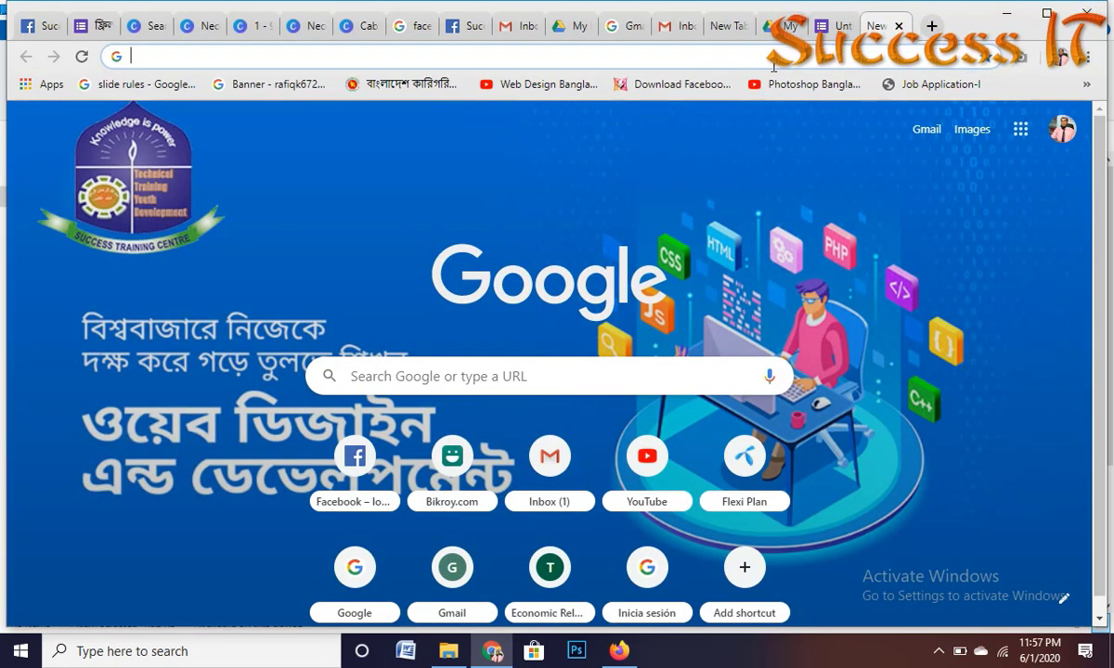
Step: Load drive.google.com and create a blank Google Form via New > More > Google Forms
text(dr)
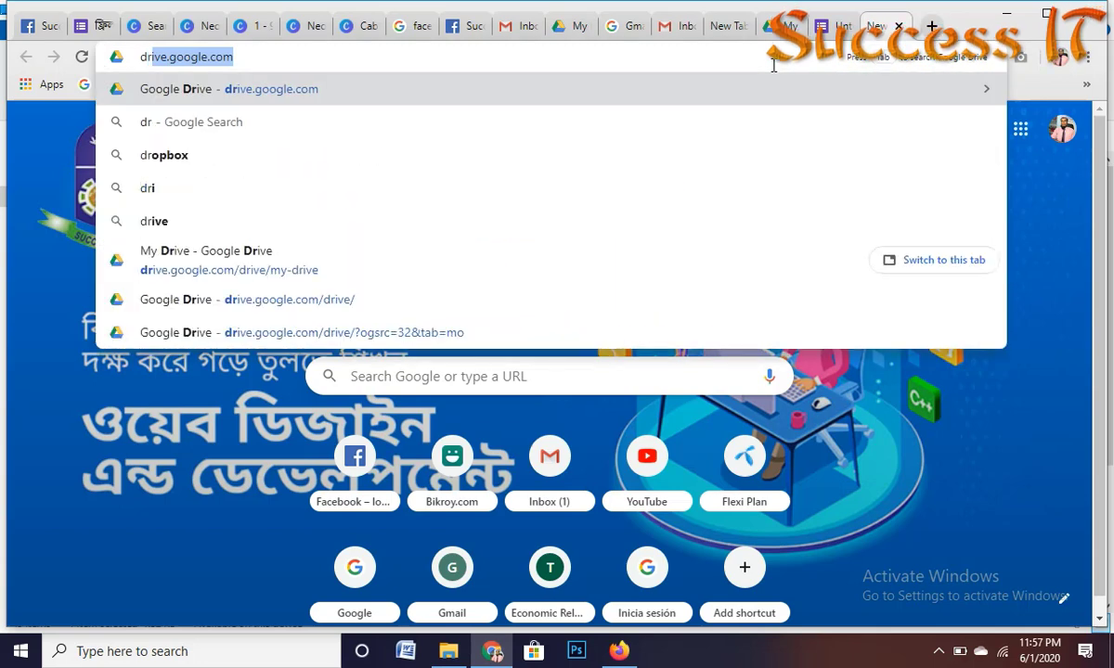
text(ive)
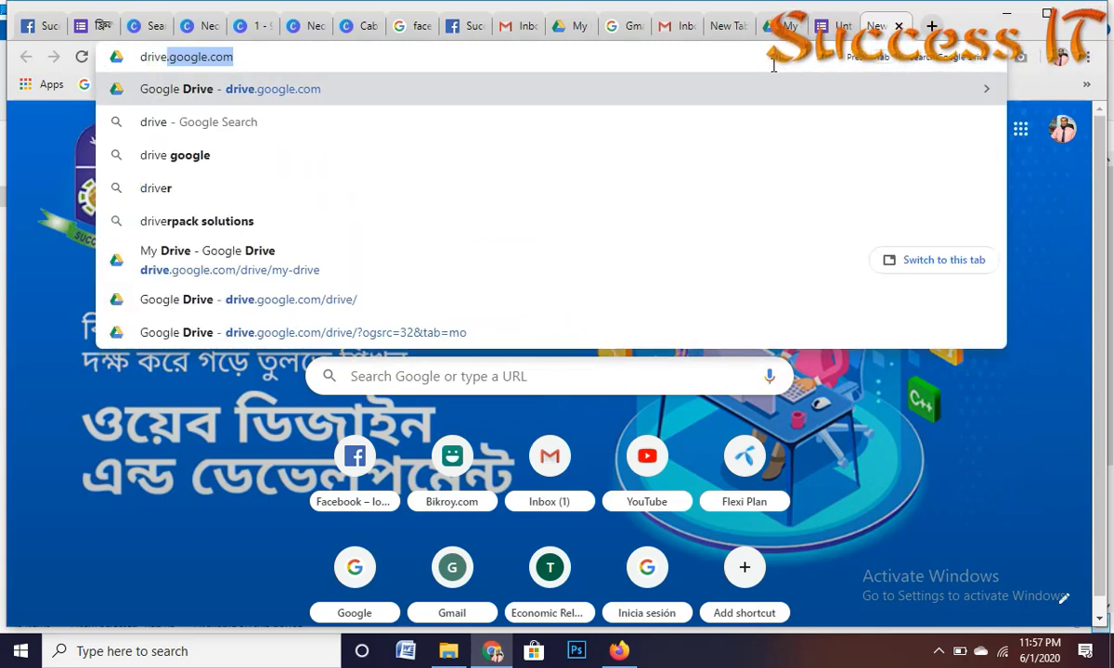
click(255, 57)
key(Return)
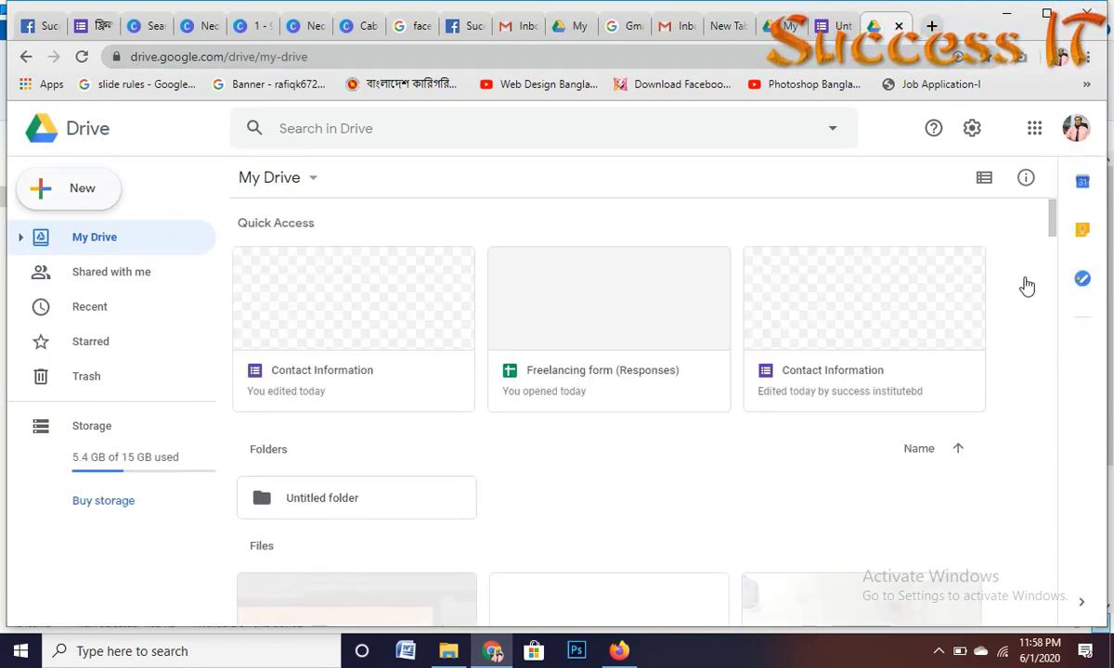
click(84, 189)
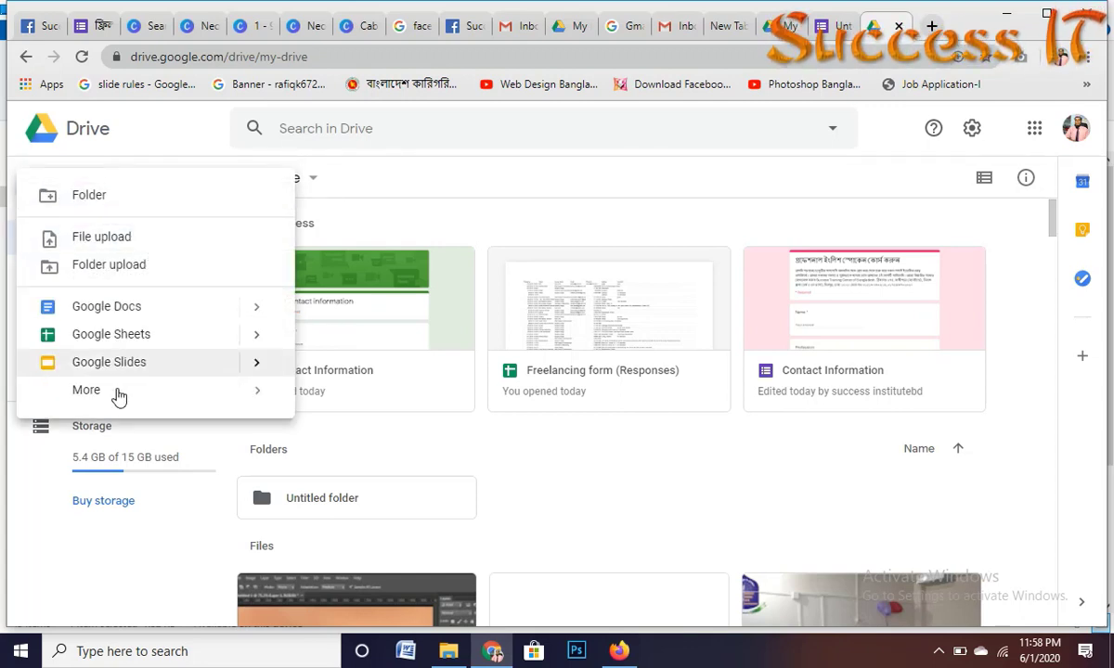
mouse_move(121, 394)
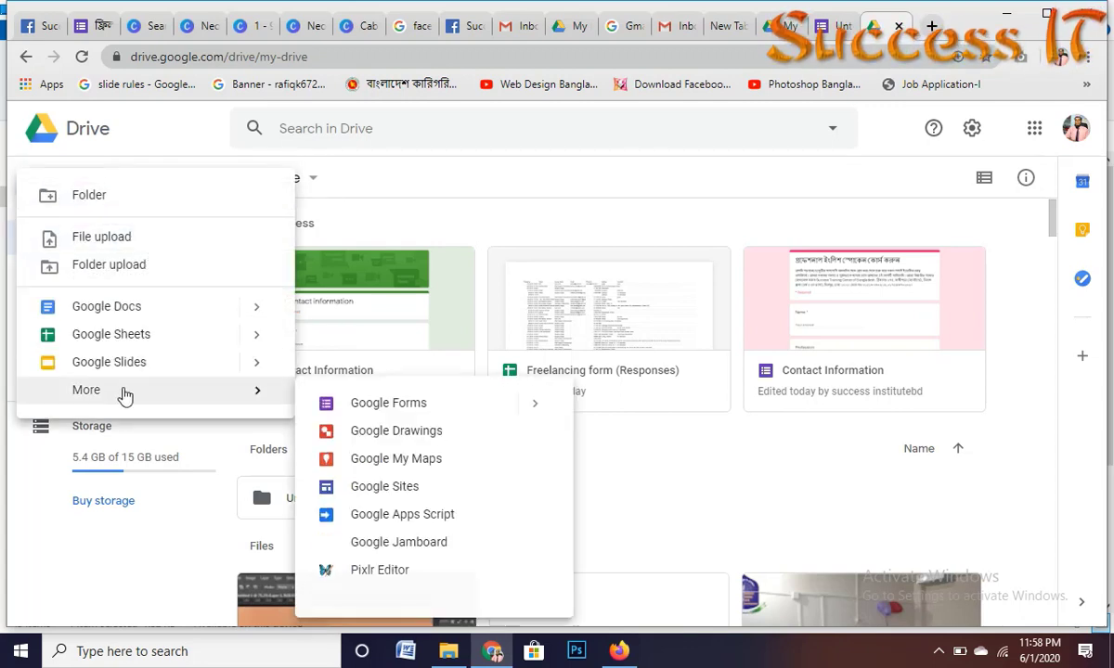
click(455, 413)
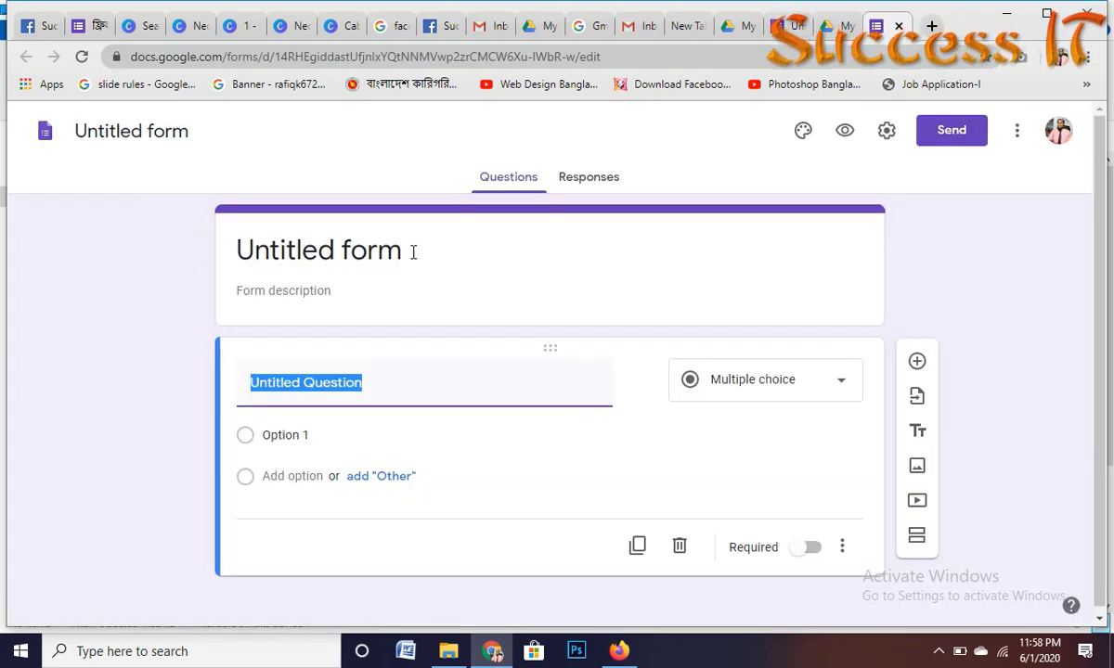
Step: Title the form '100% Scholarship course' and paste the two-line Bengali description
click(414, 253)
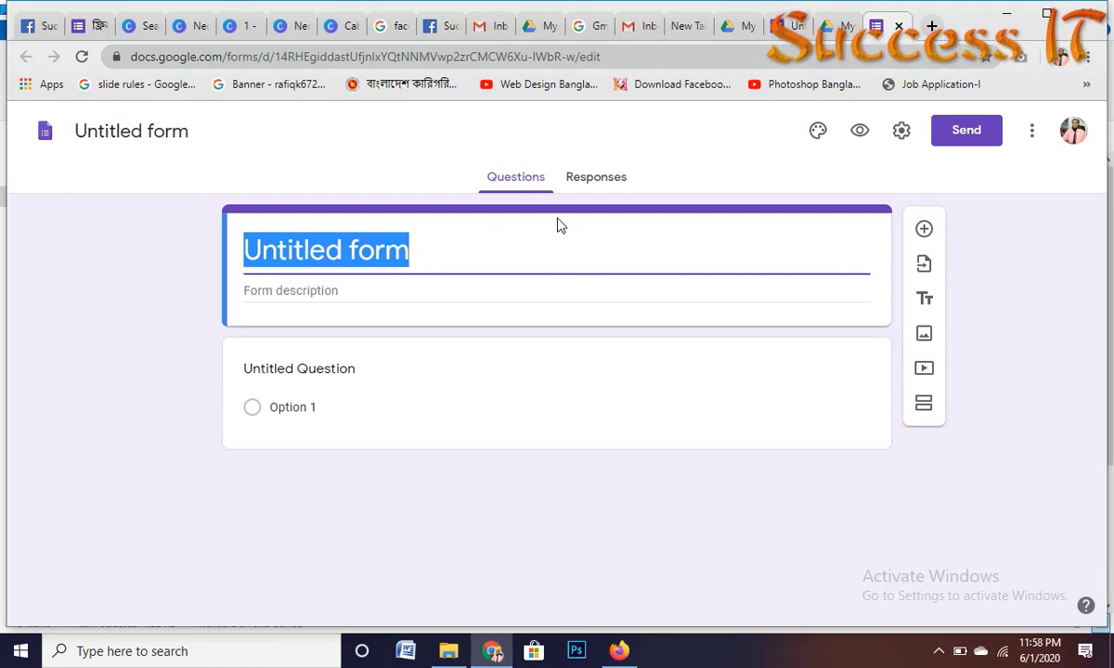
click(527, 182)
click(421, 251)
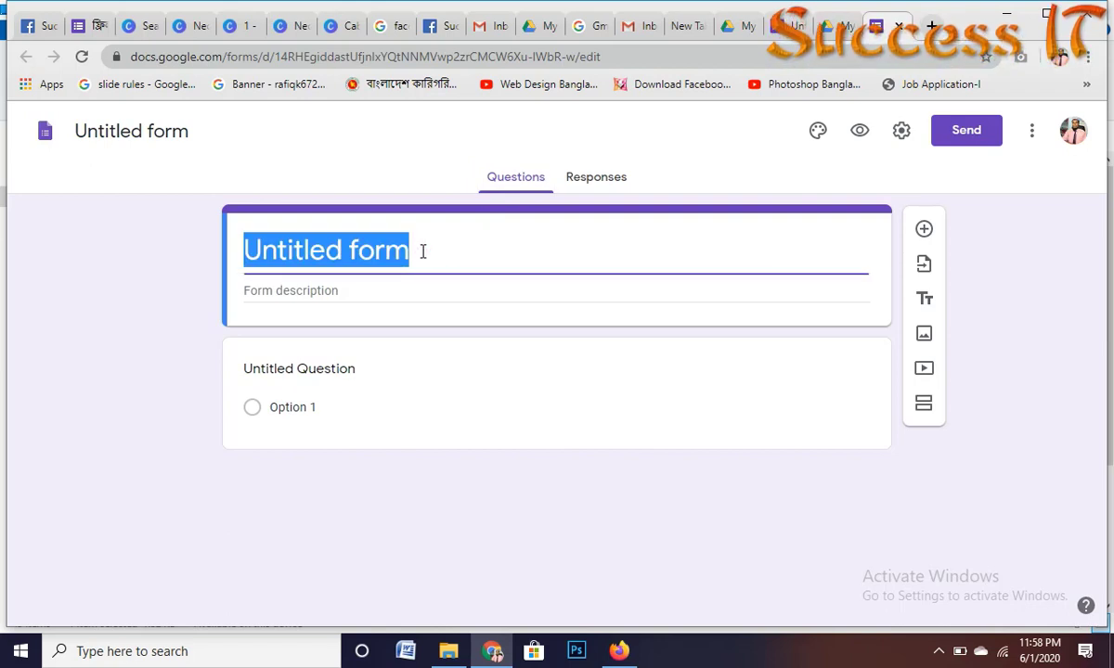
text(100)
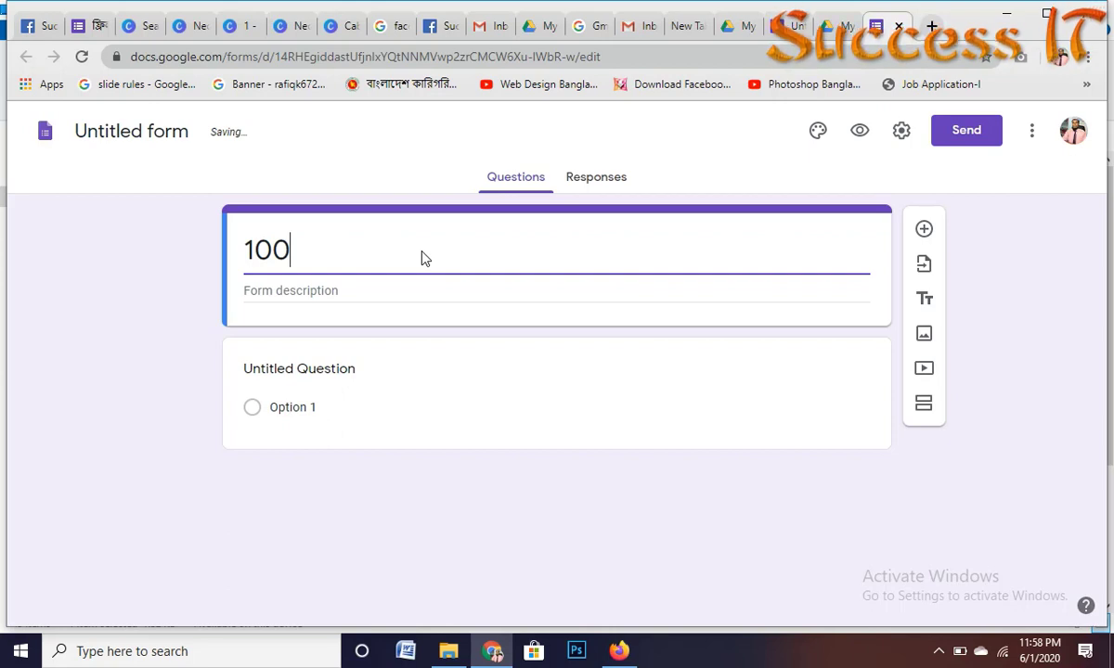
text(% )
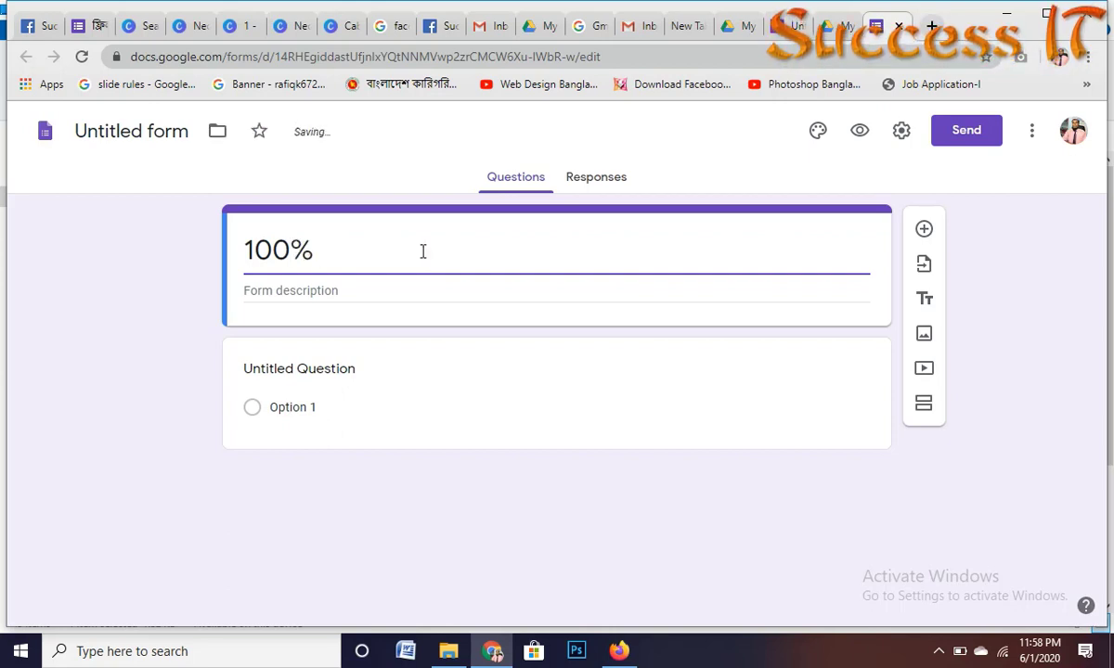
text(Sc)
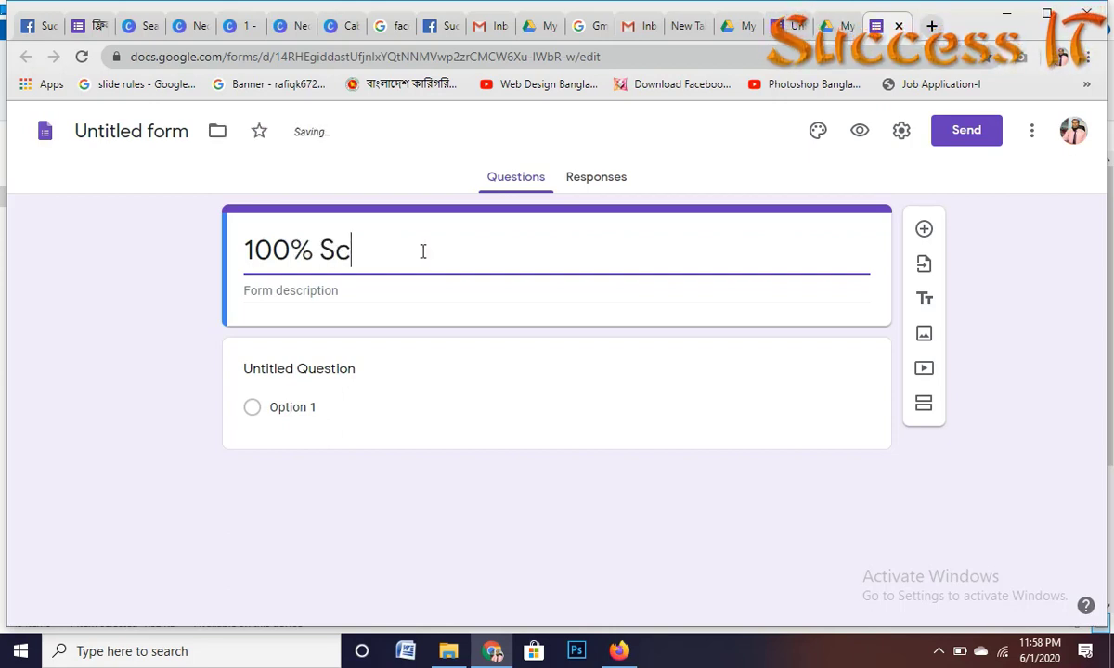
text(ho)
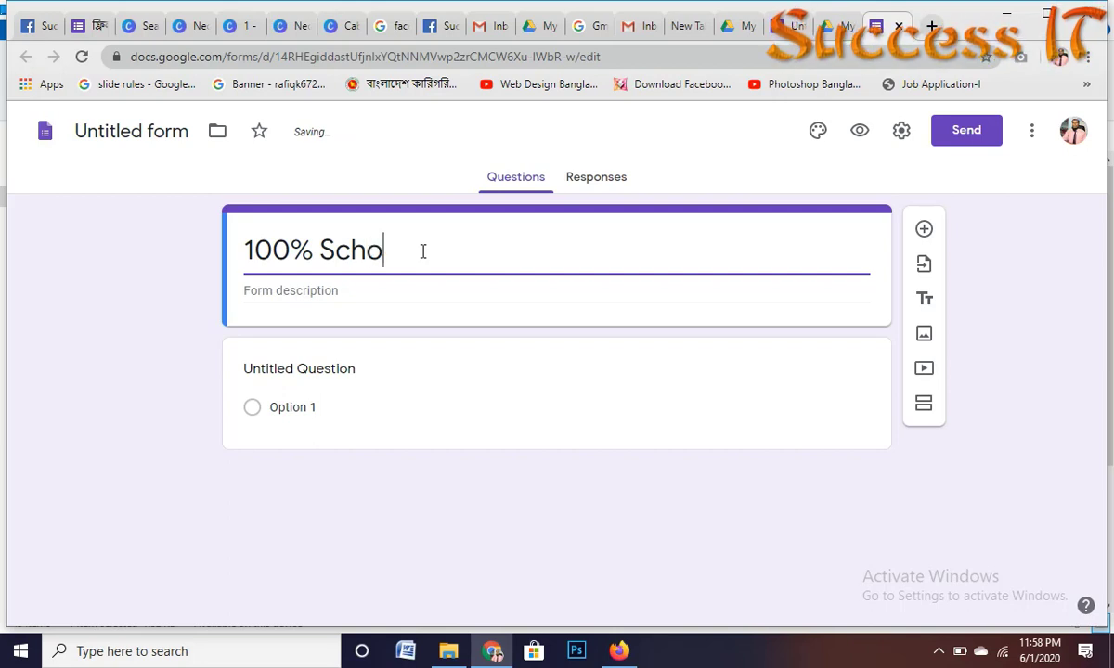
text(la)
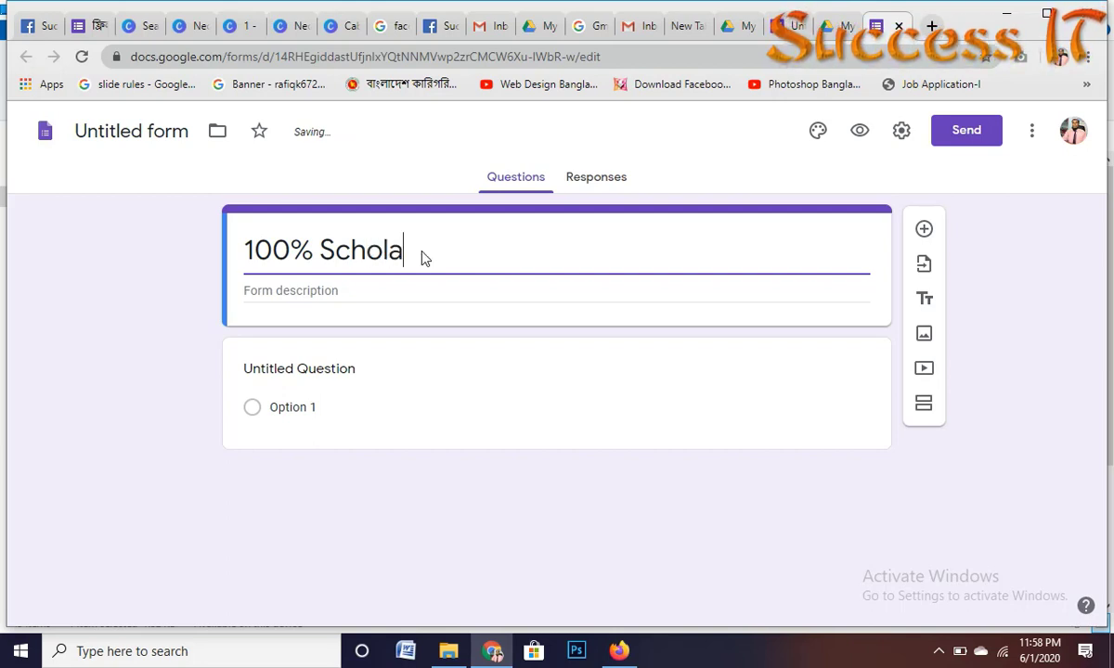
text(rship)
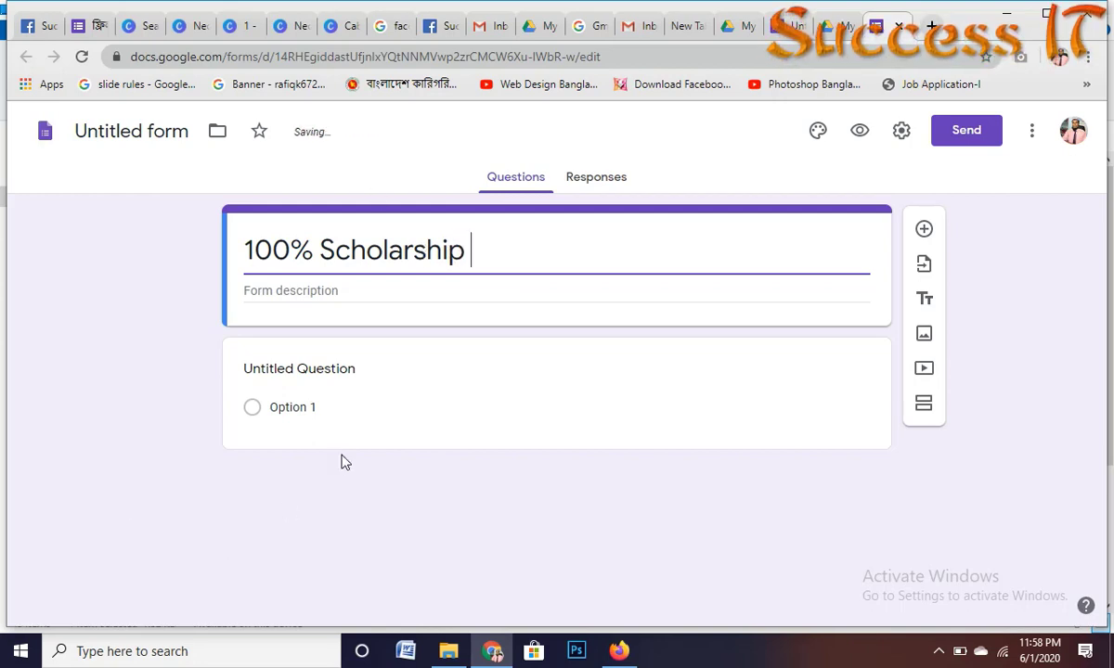
text( course)
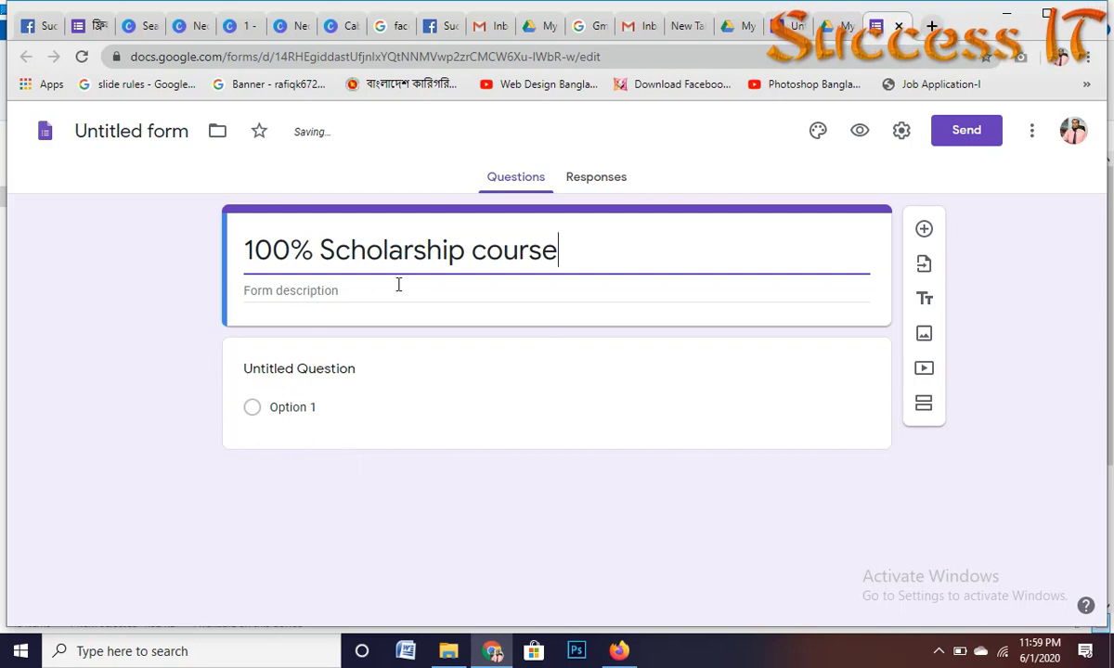
click(357, 289)
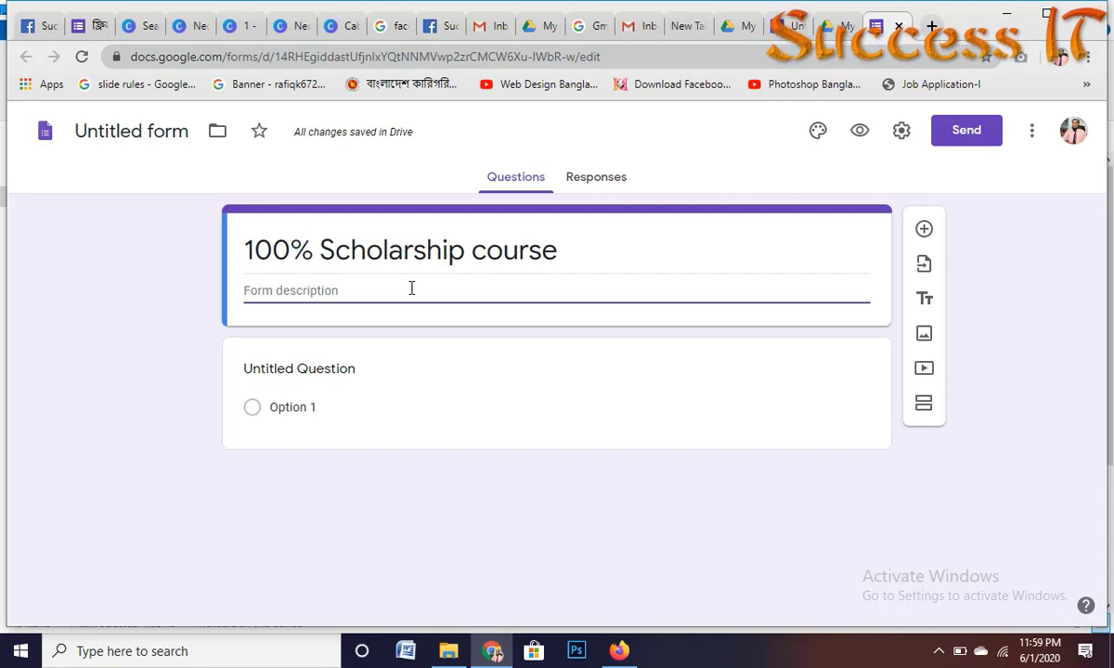
key(ctrl+v)
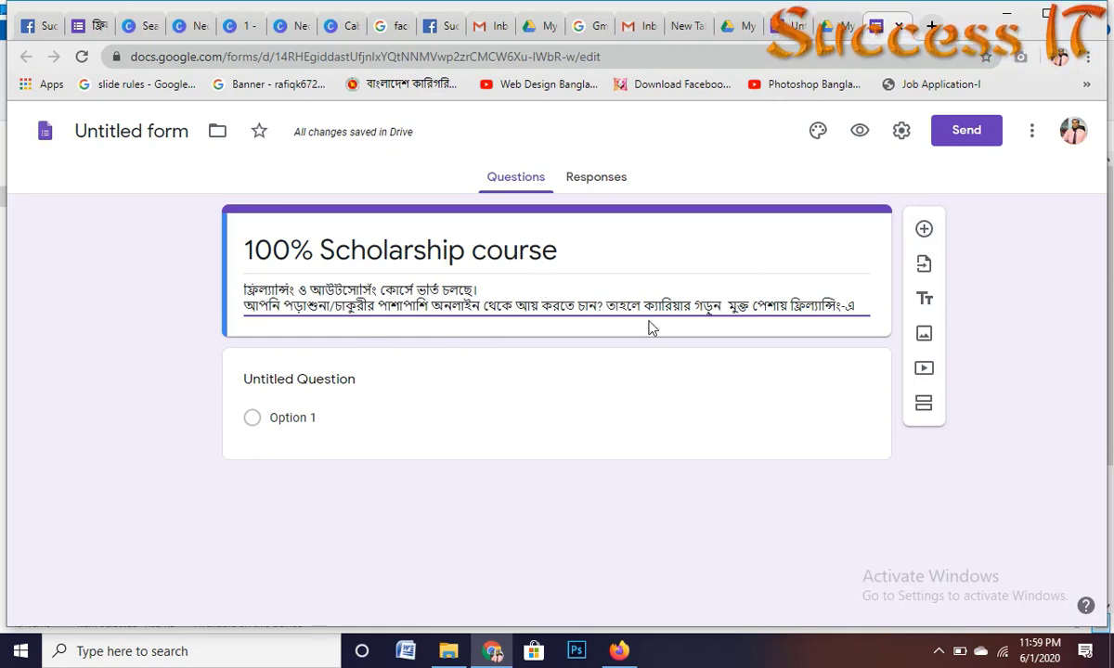
click(925, 230)
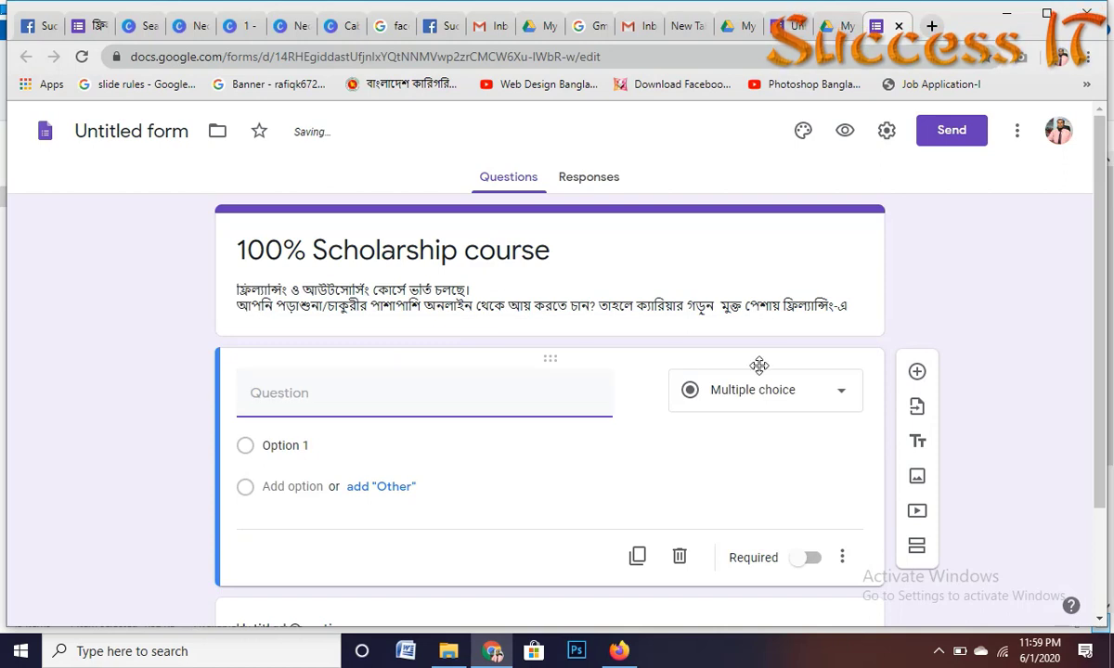
key(ctrl+z)
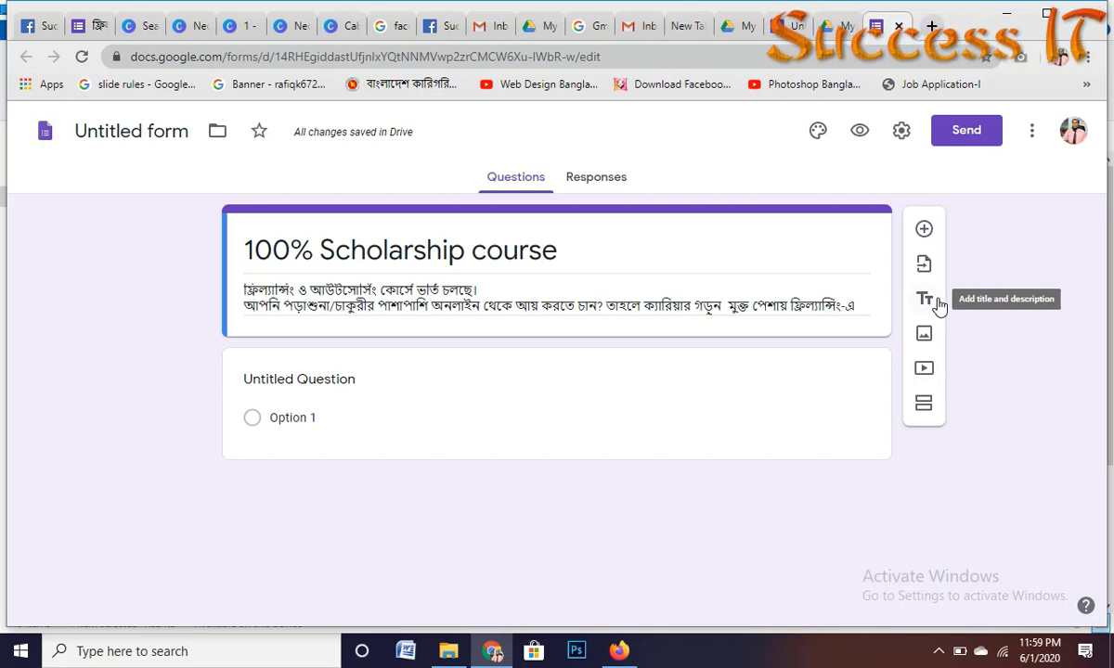
click(937, 301)
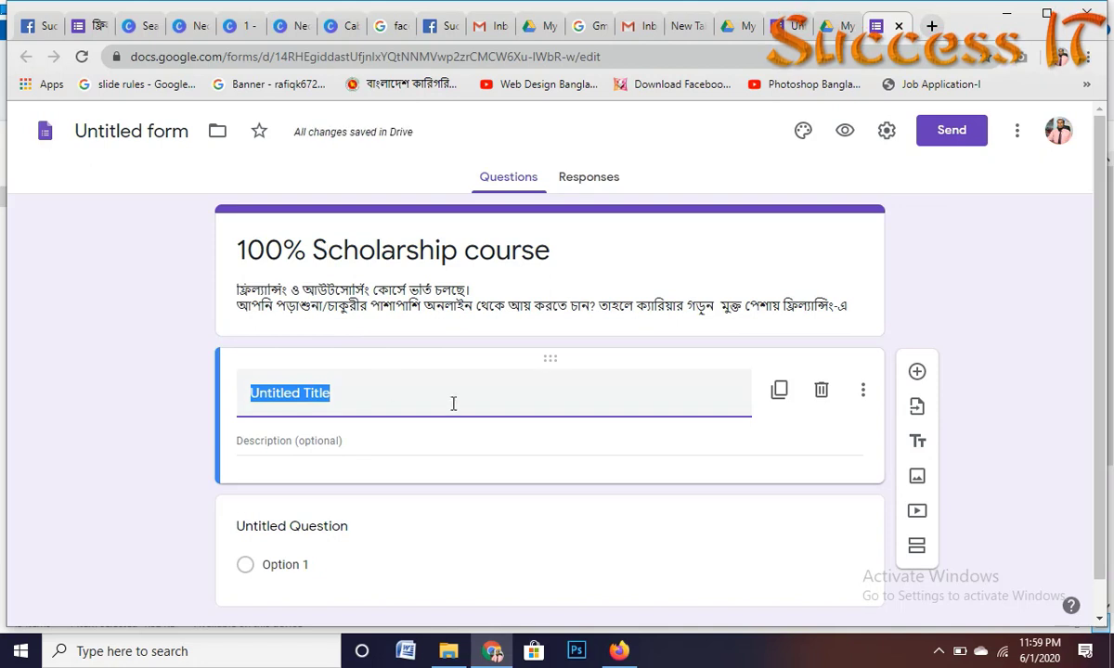
key(ctrl+z)
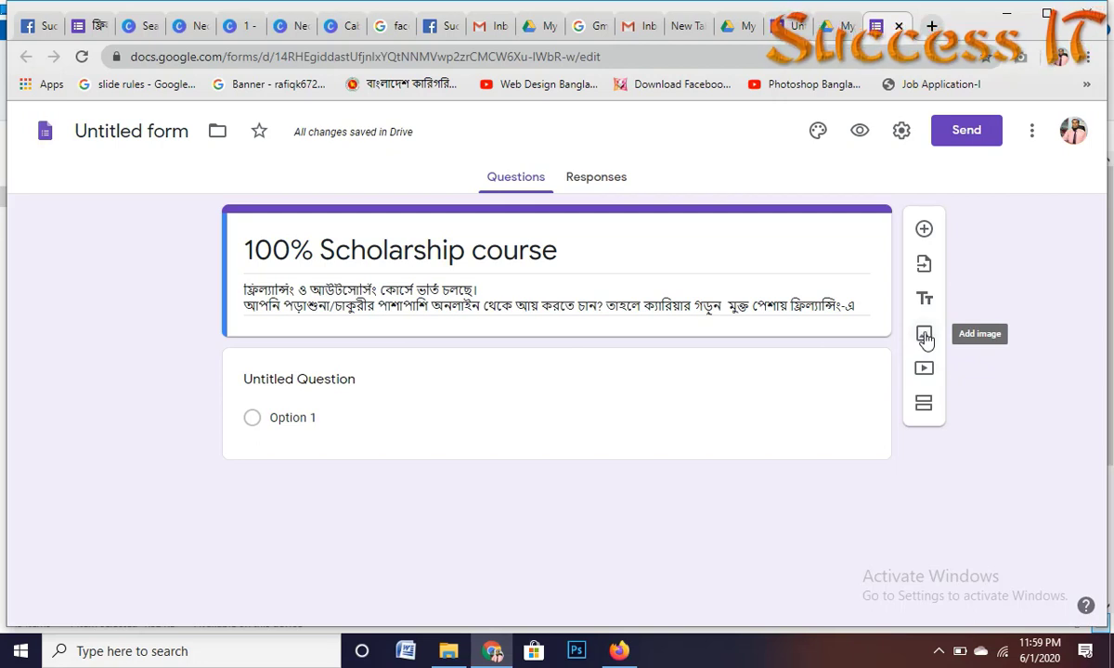
click(923, 336)
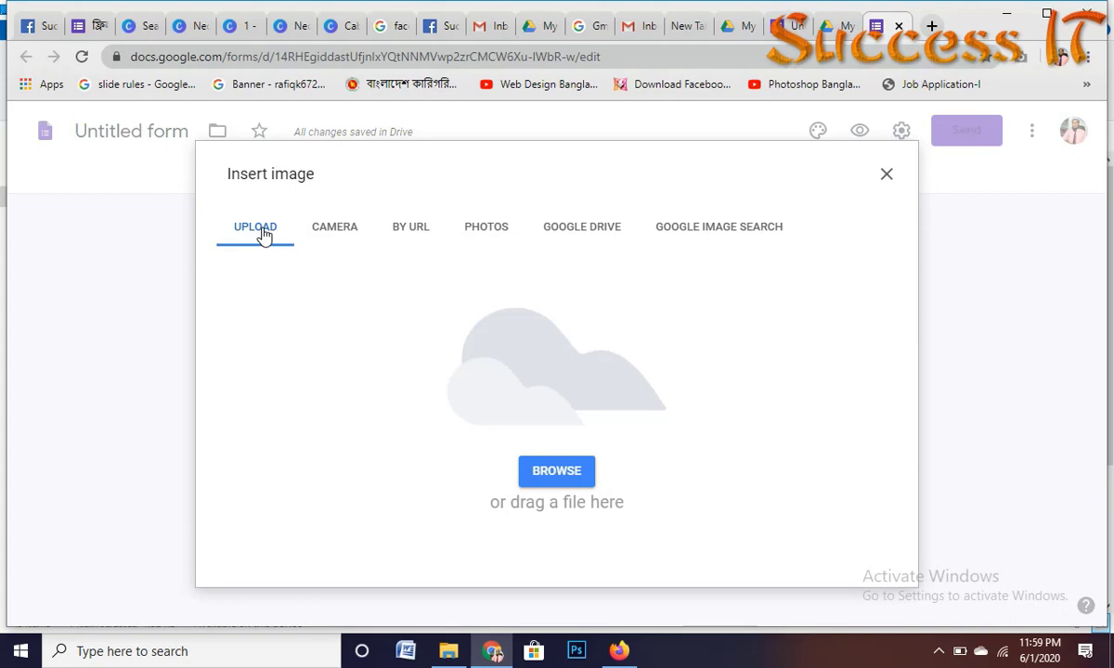
click(557, 472)
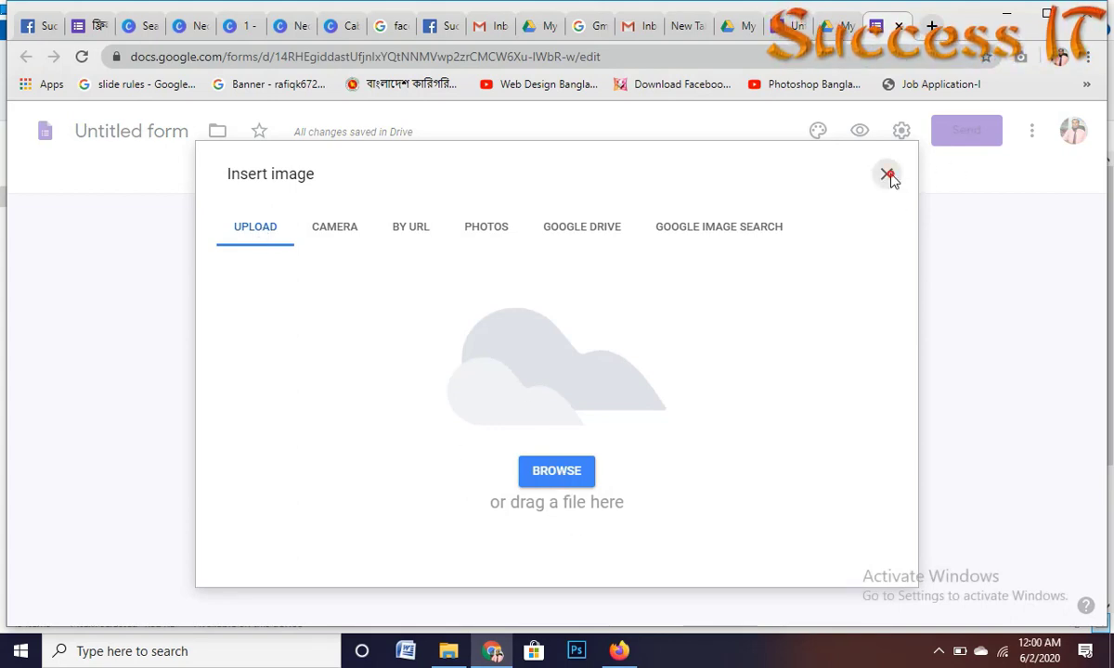
click(886, 175)
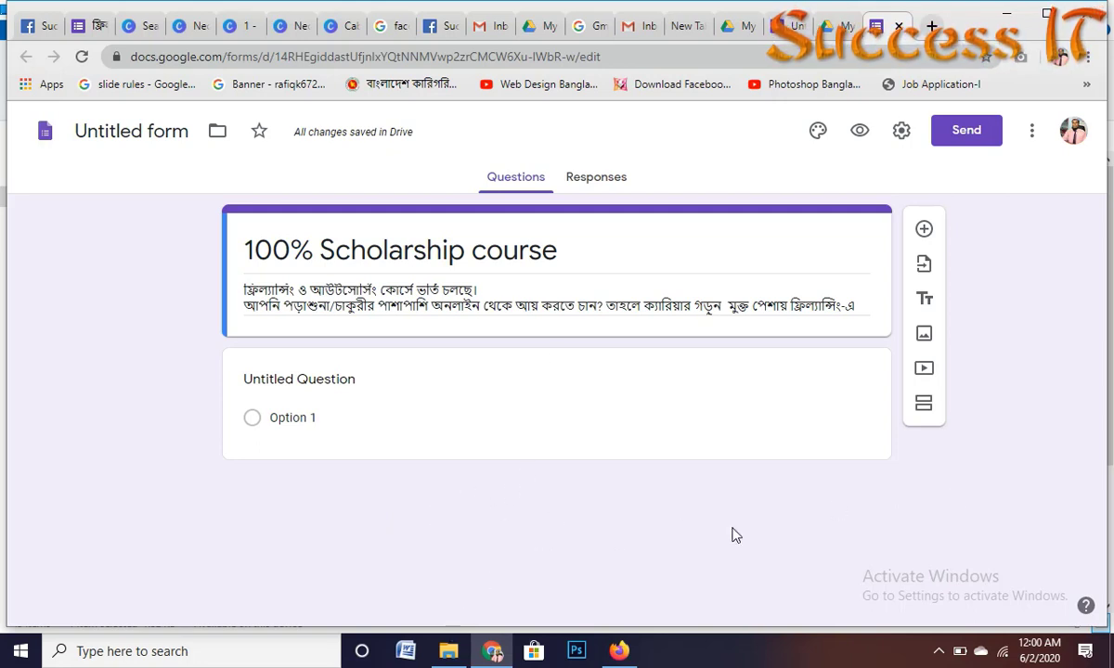
click(515, 501)
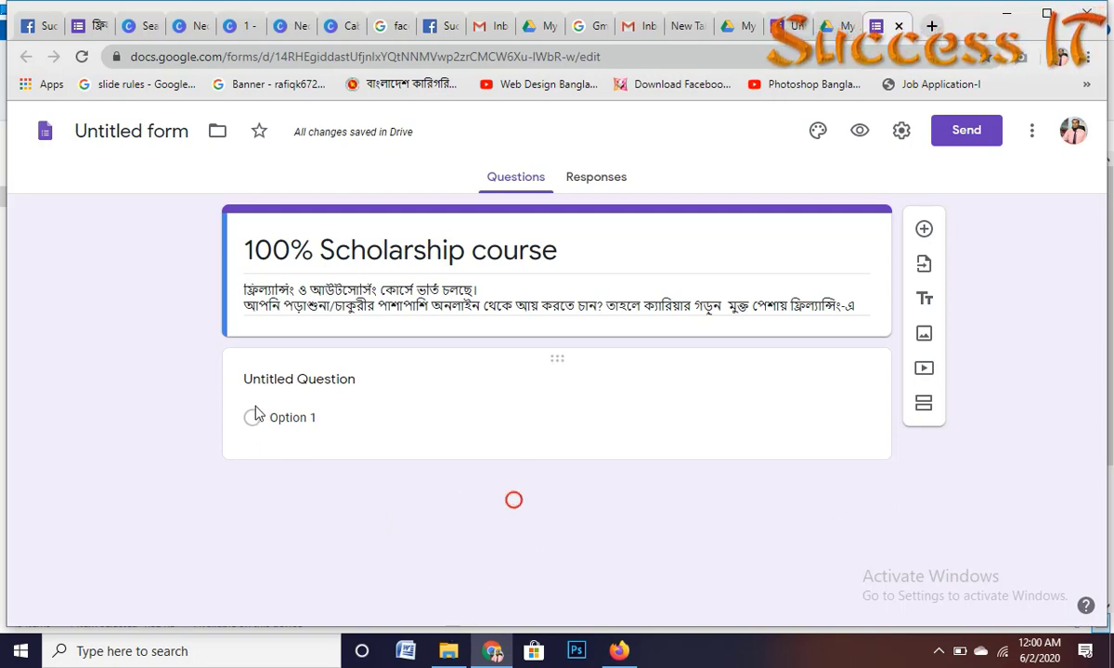
Step: Switch to the training centre's Facebook page and scroll to the free-registration form post
click(347, 379)
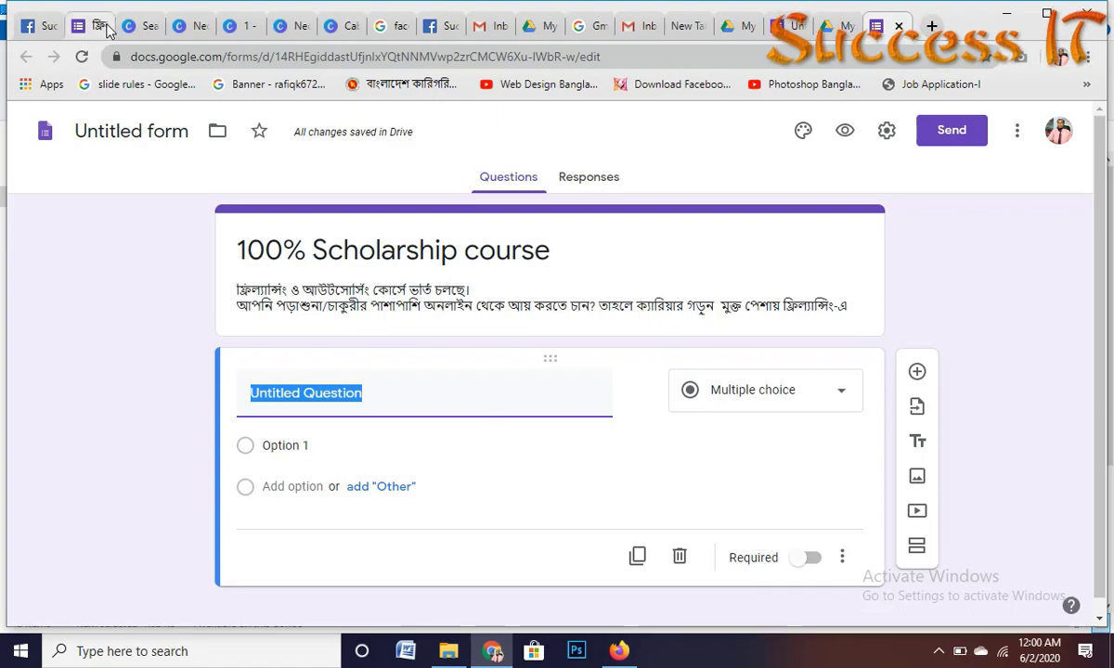
click(48, 30)
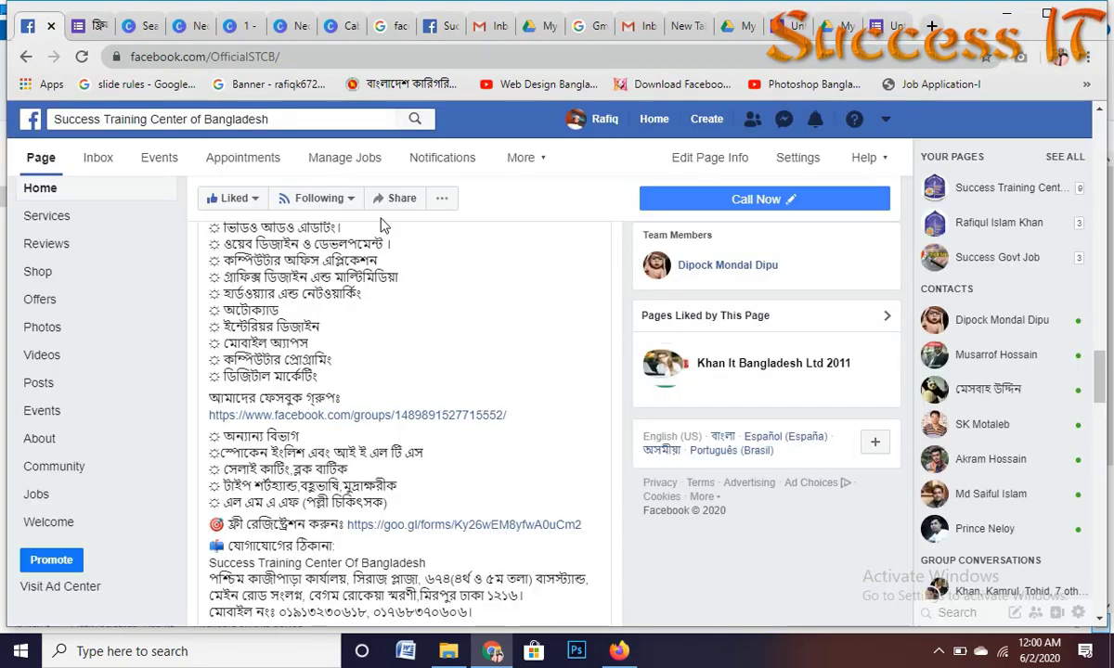
scroll(372, 353, down, 1)
scroll(371, 353, up, 10)
scroll(376, 464, down, 3)
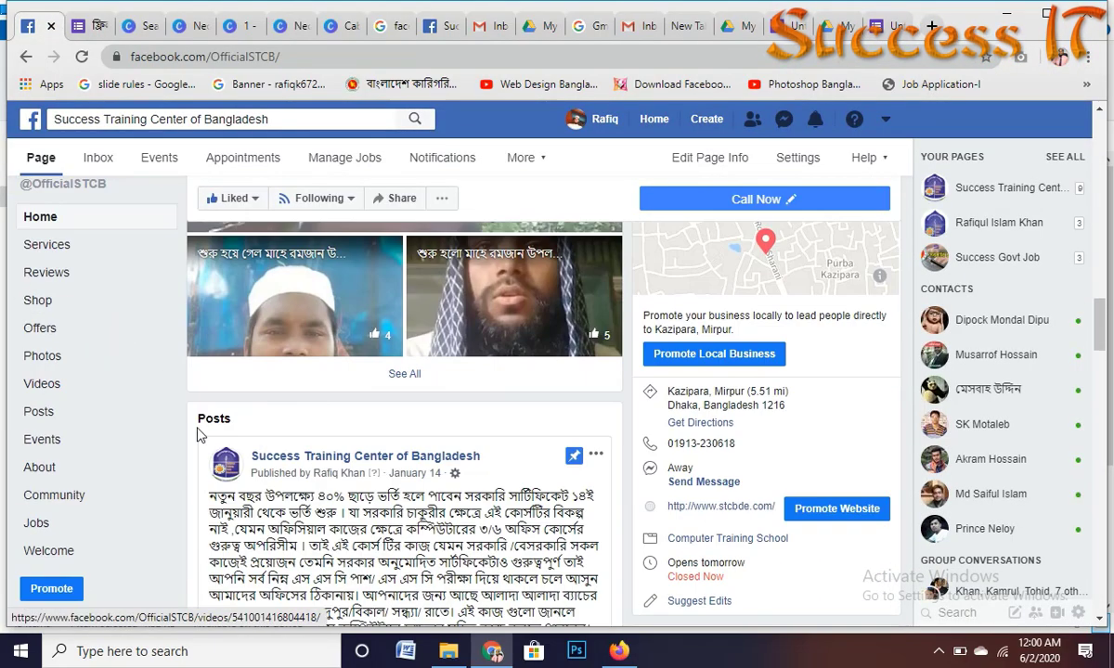
scroll(419, 378, down, 3)
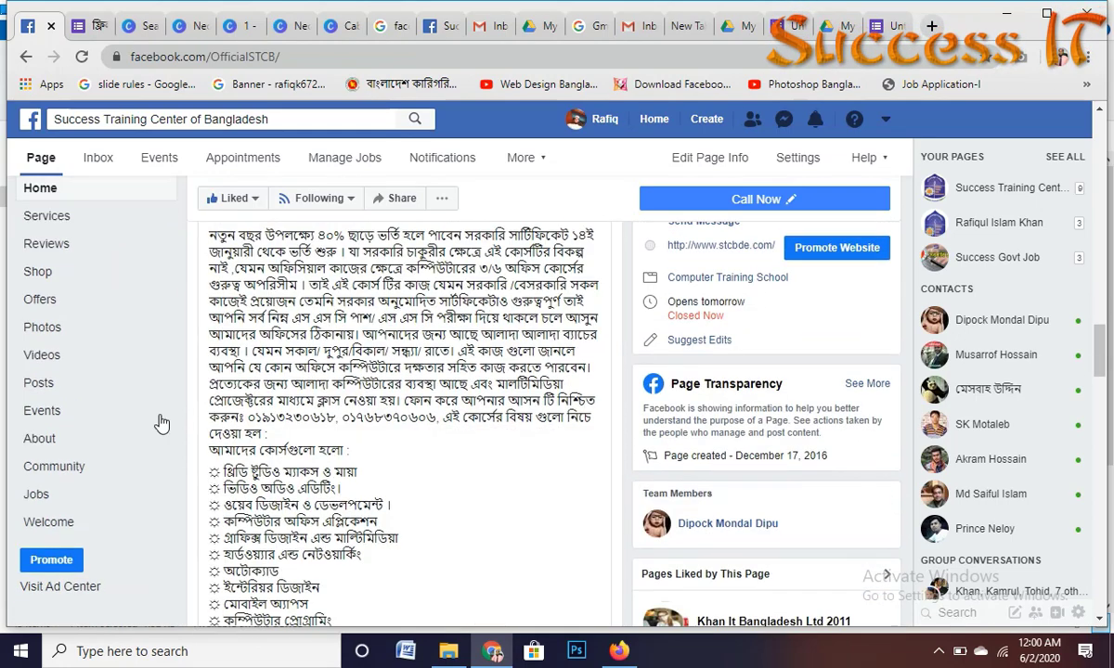
scroll(403, 417, down, 4)
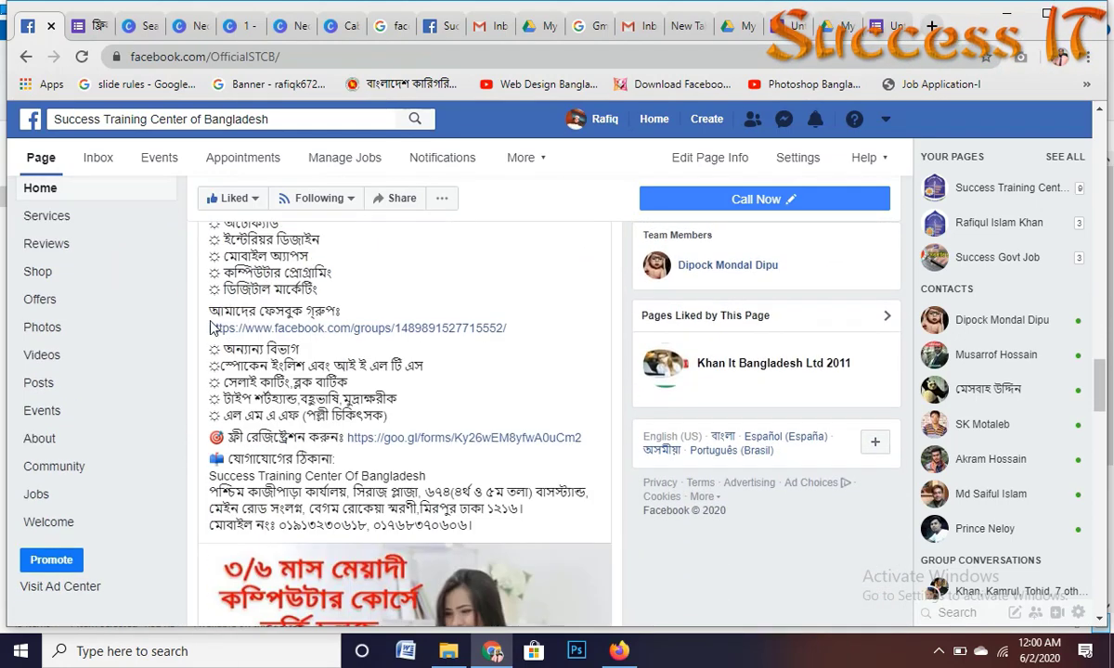
scroll(279, 390, down, 1)
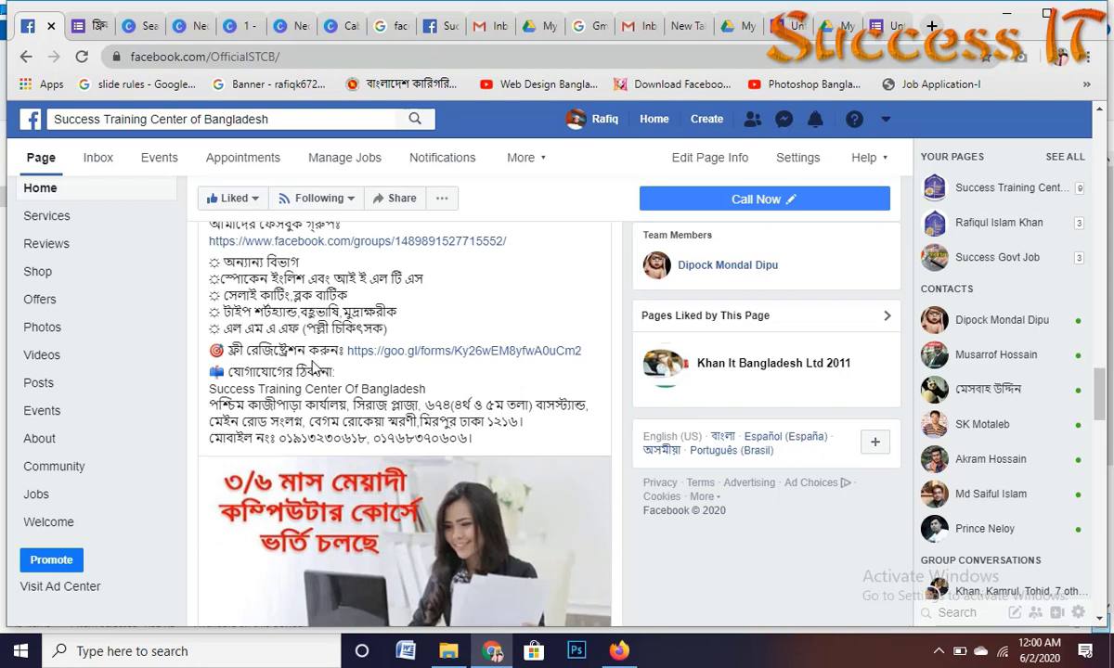
Step: Review the linked free-registration form's fields, close it, and return to the Untitled form tab
click(415, 354)
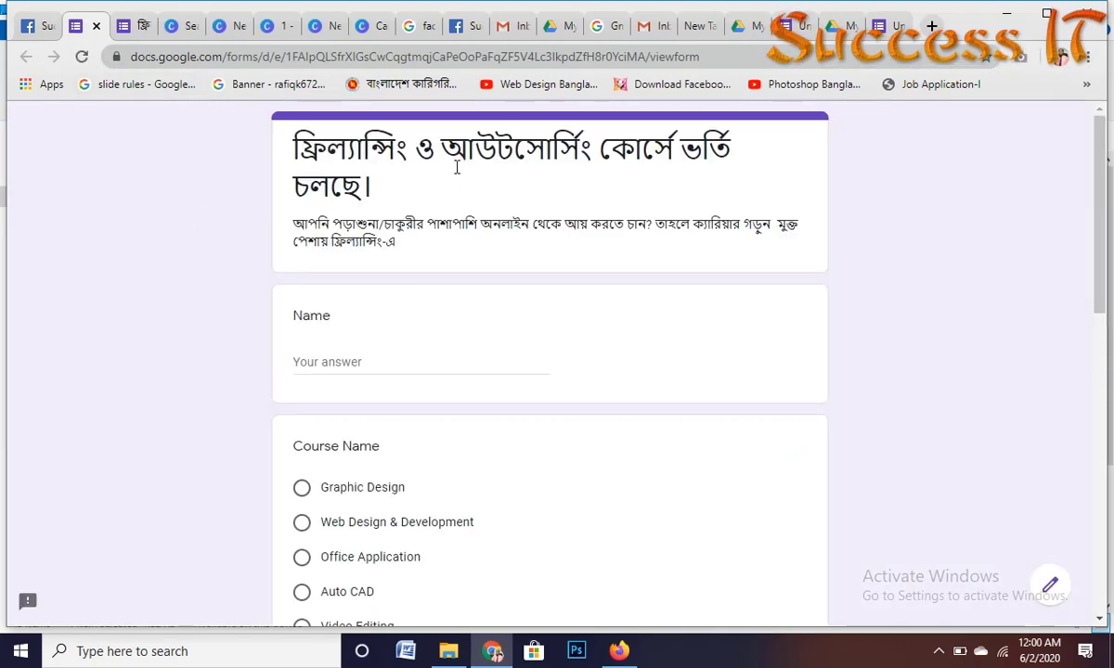
scroll(321, 362, down, 5)
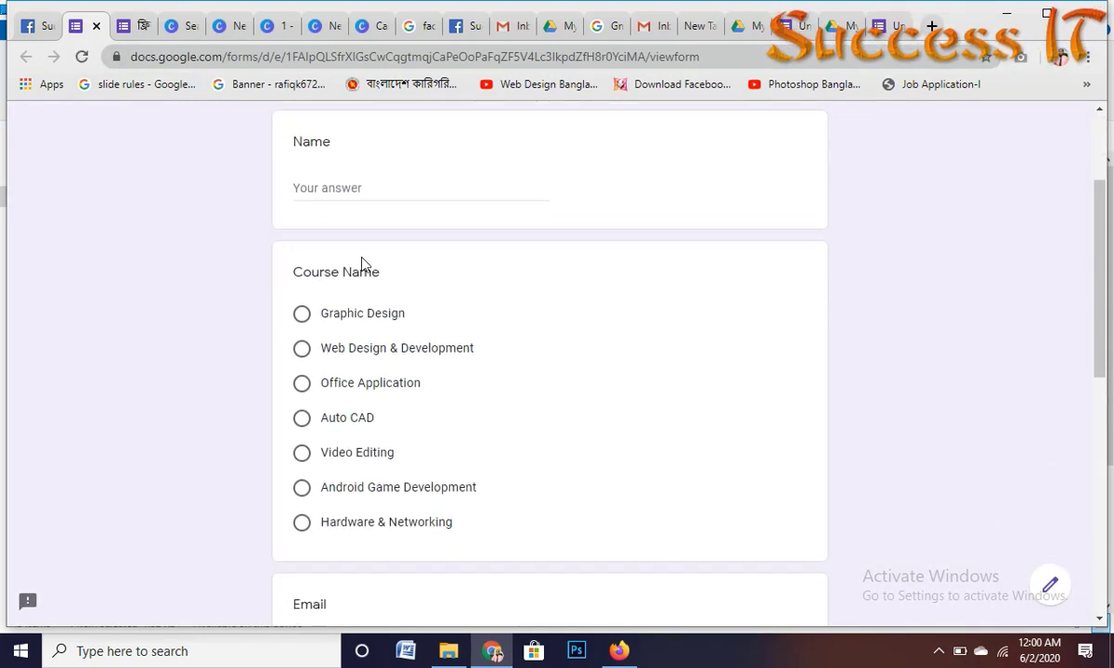
scroll(350, 399, down, 3)
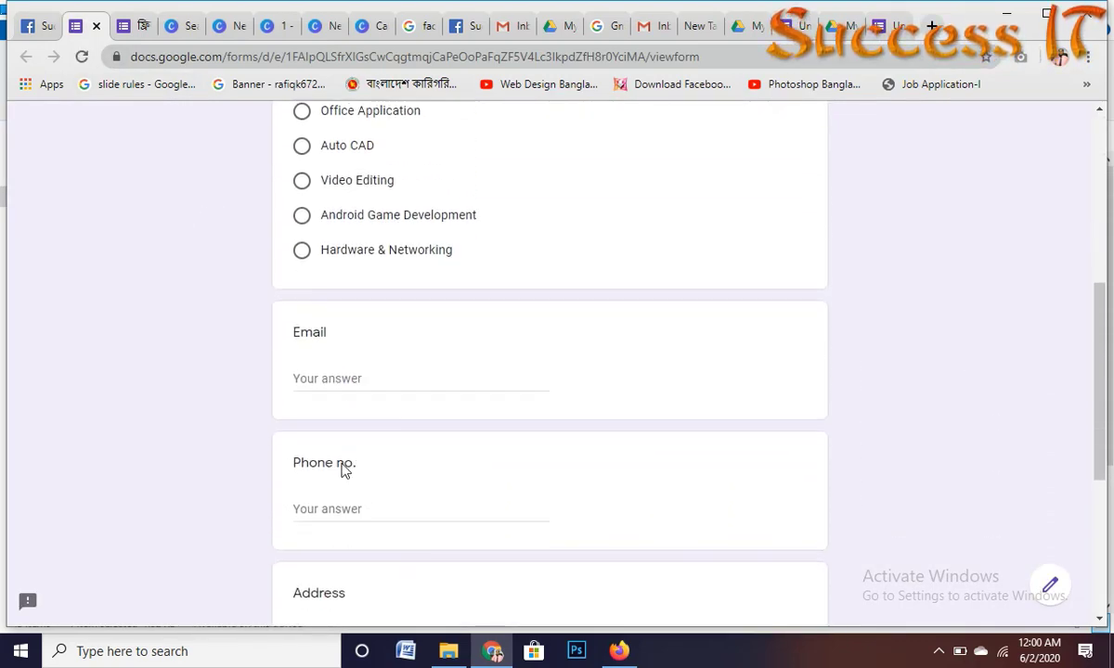
scroll(344, 368, down, 2)
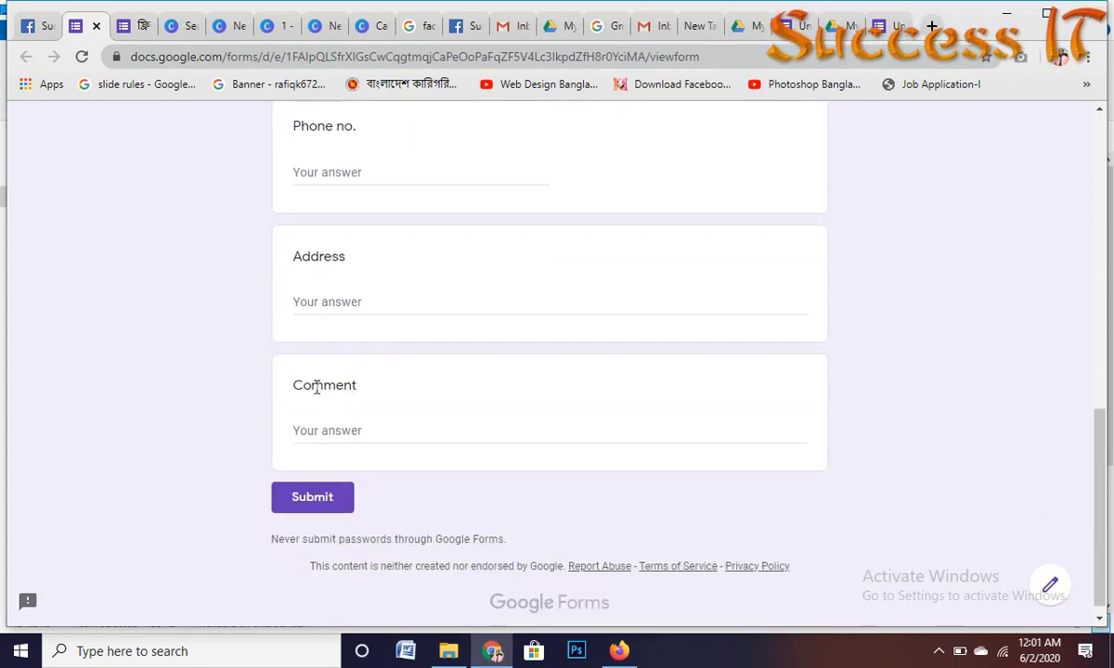
scroll(392, 397, up, 10)
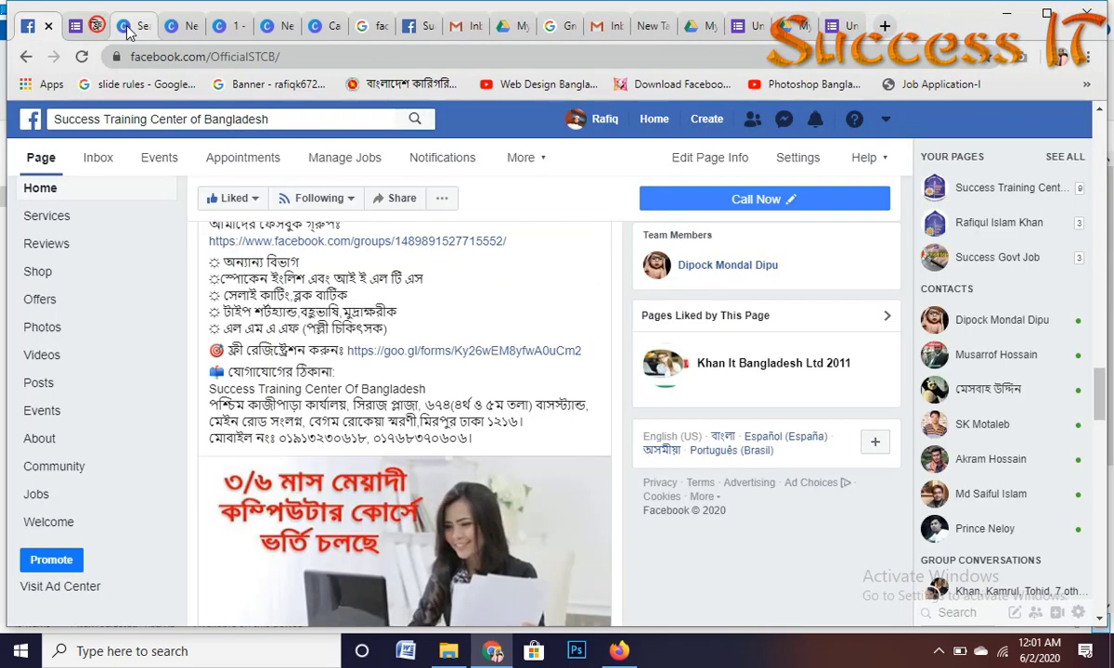
click(95, 26)
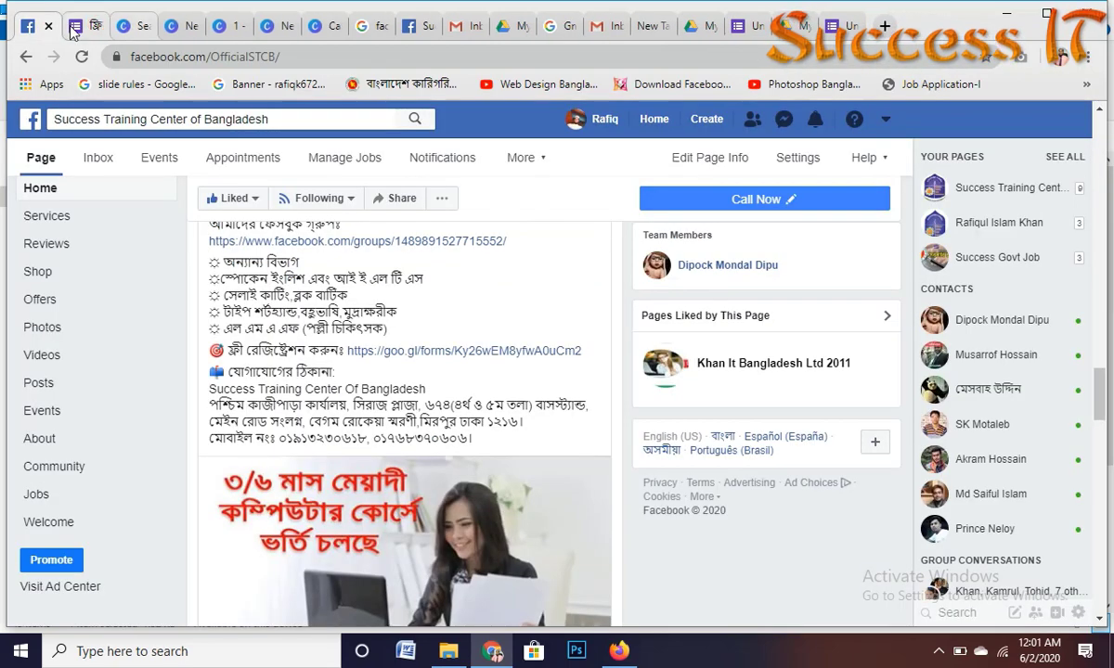
click(840, 26)
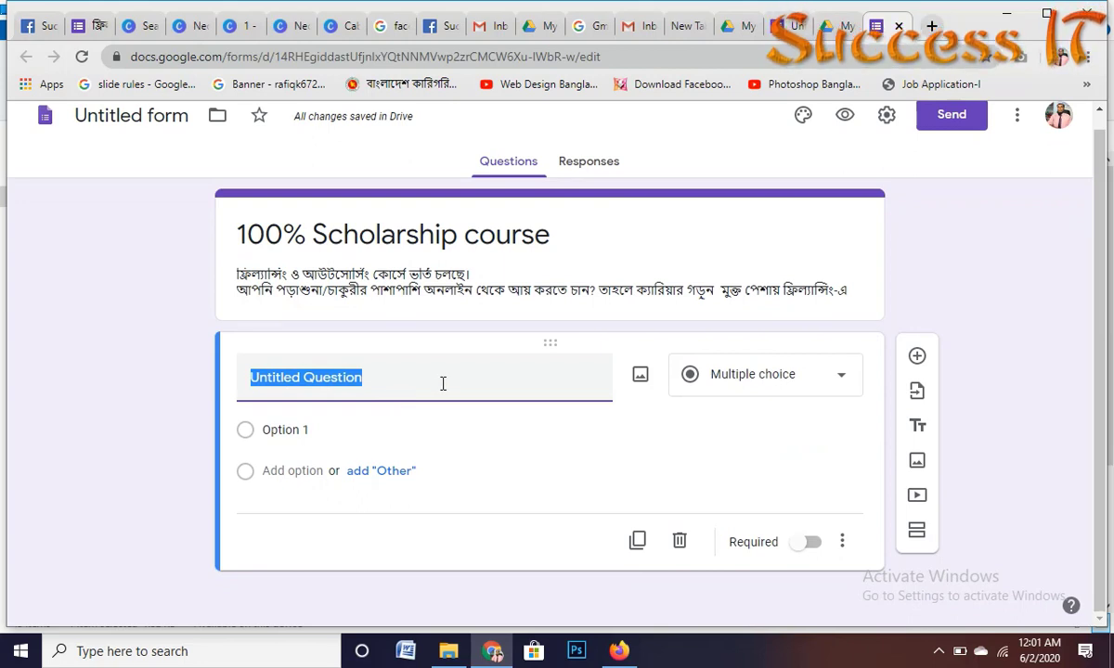
Step: Retitle the first question 'Name' and set its type to Short answer
text(Name)
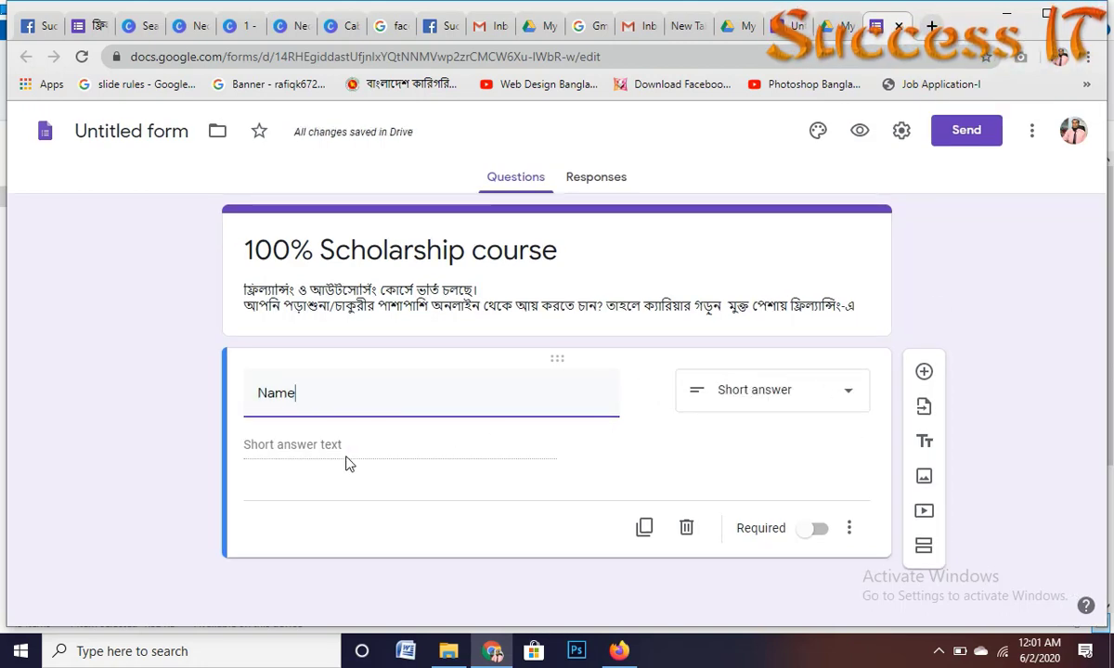
click(848, 395)
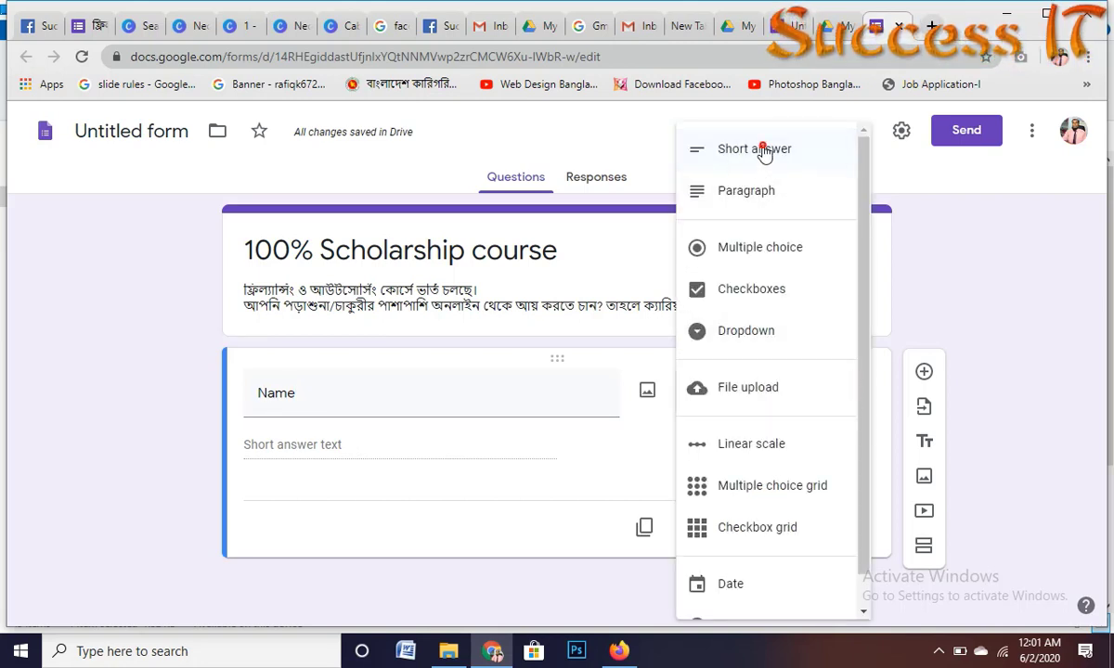
click(761, 150)
click(848, 389)
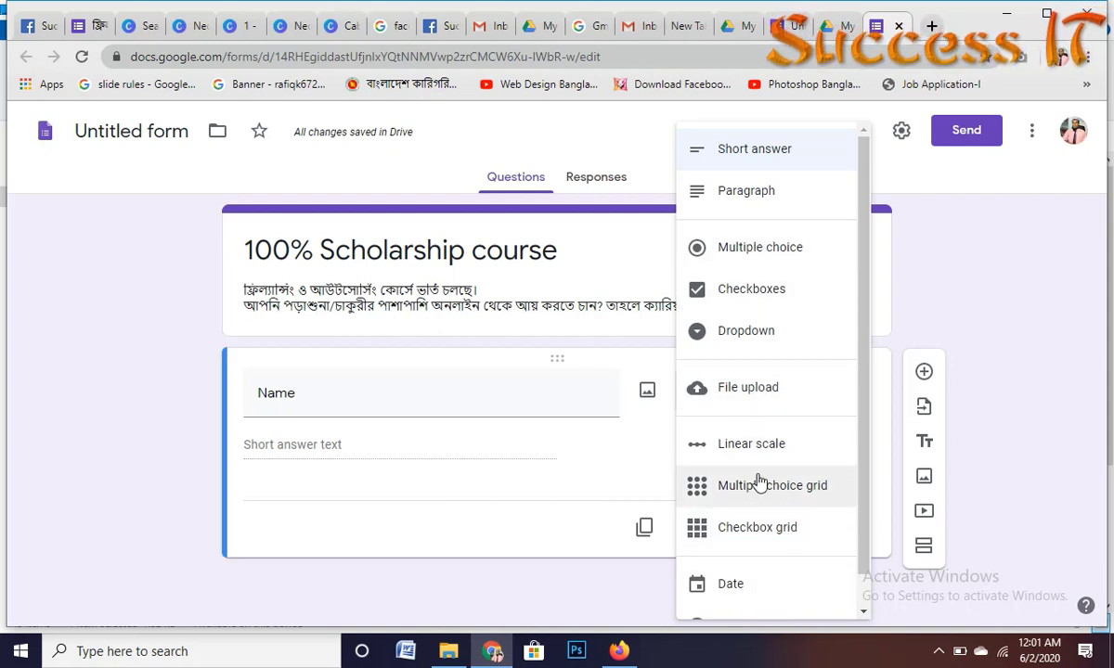
scroll(729, 443, down, 1)
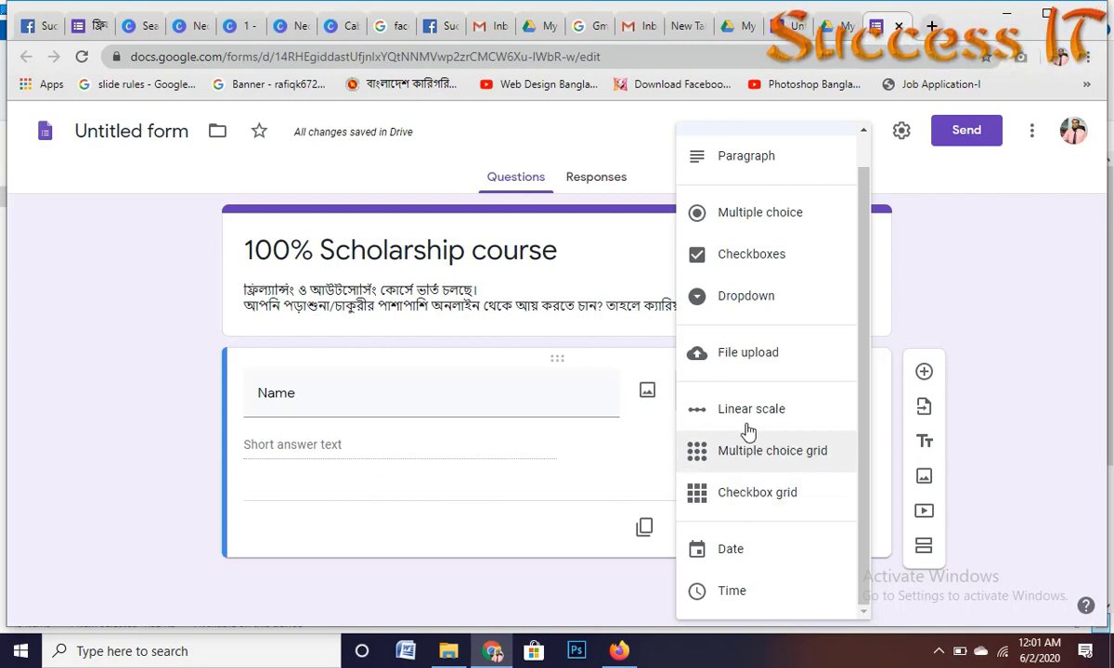
click(492, 416)
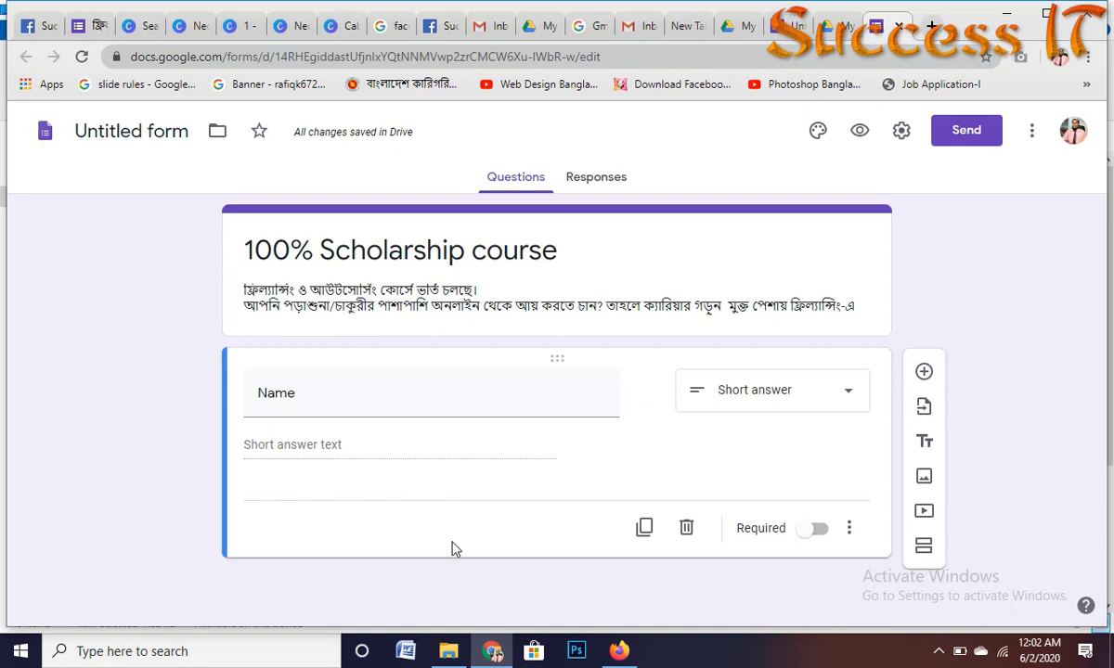
Step: Duplicate the Name question and retitle the copy 'Father name', keeping Short answer
click(645, 528)
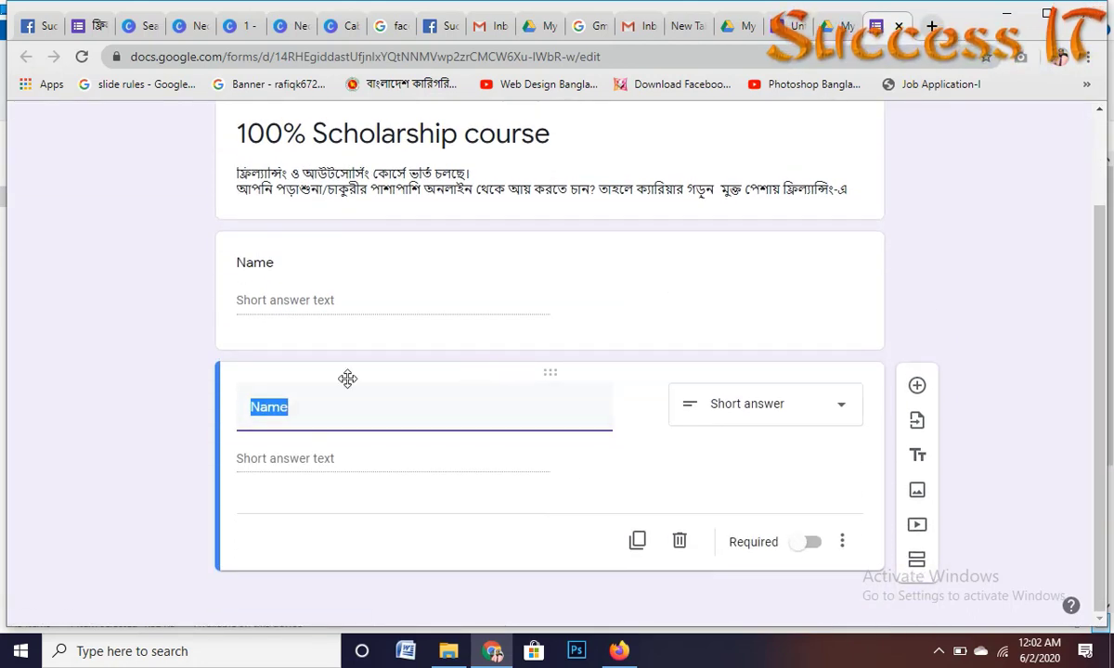
text(Fa)
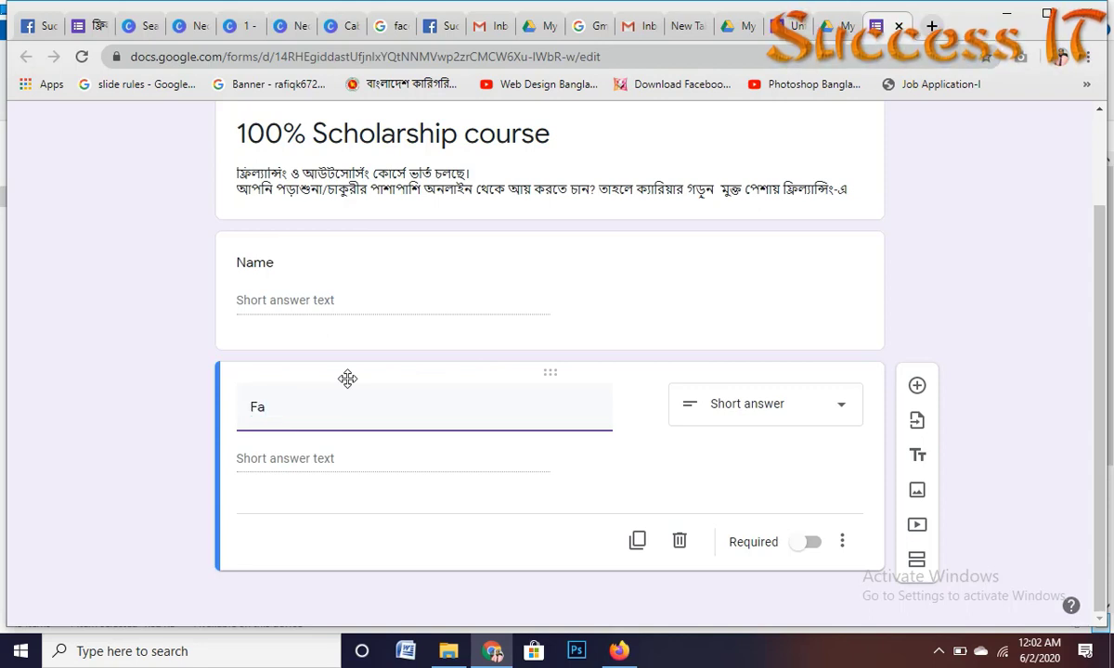
text(ther )
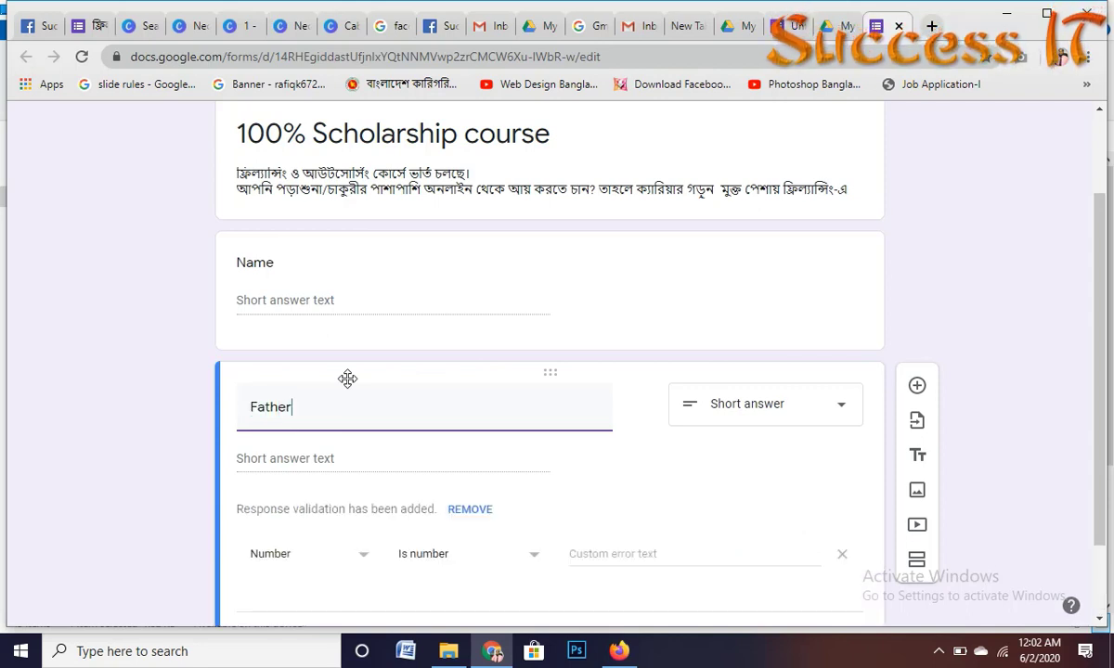
text(name)
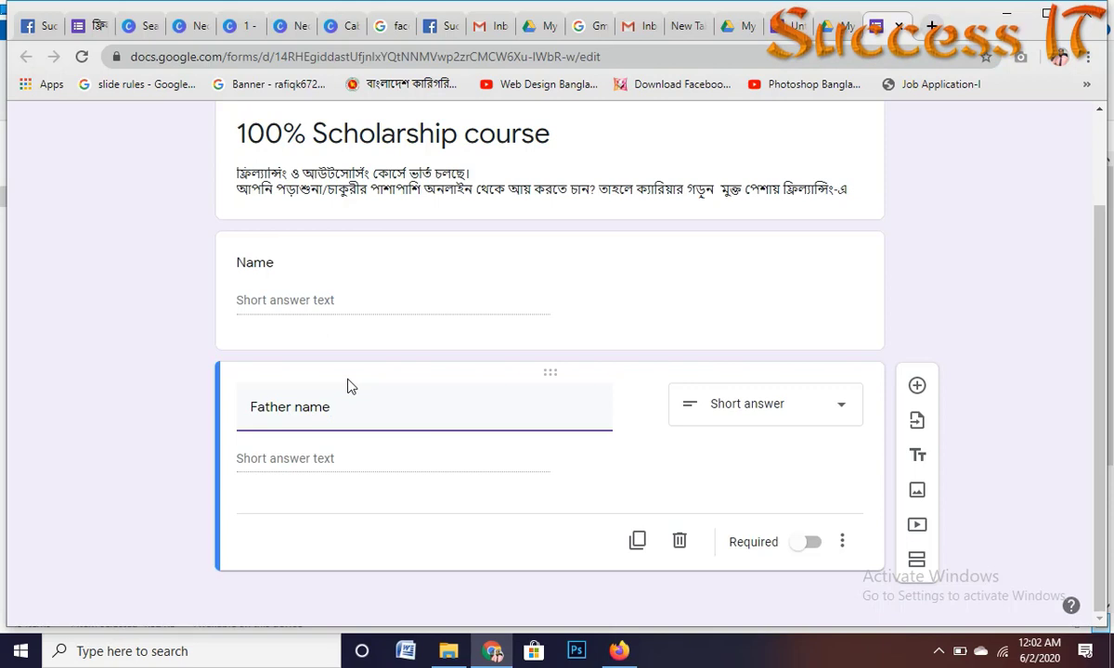
click(817, 405)
scroll(769, 160, up, 2)
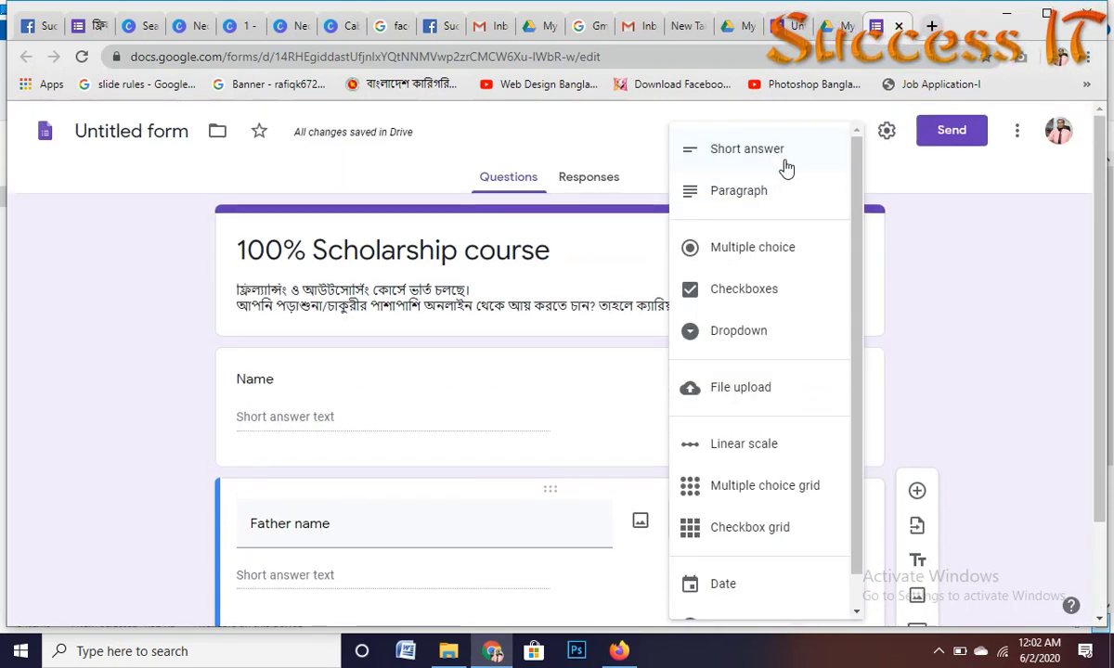
click(765, 161)
scroll(490, 450, down, 2)
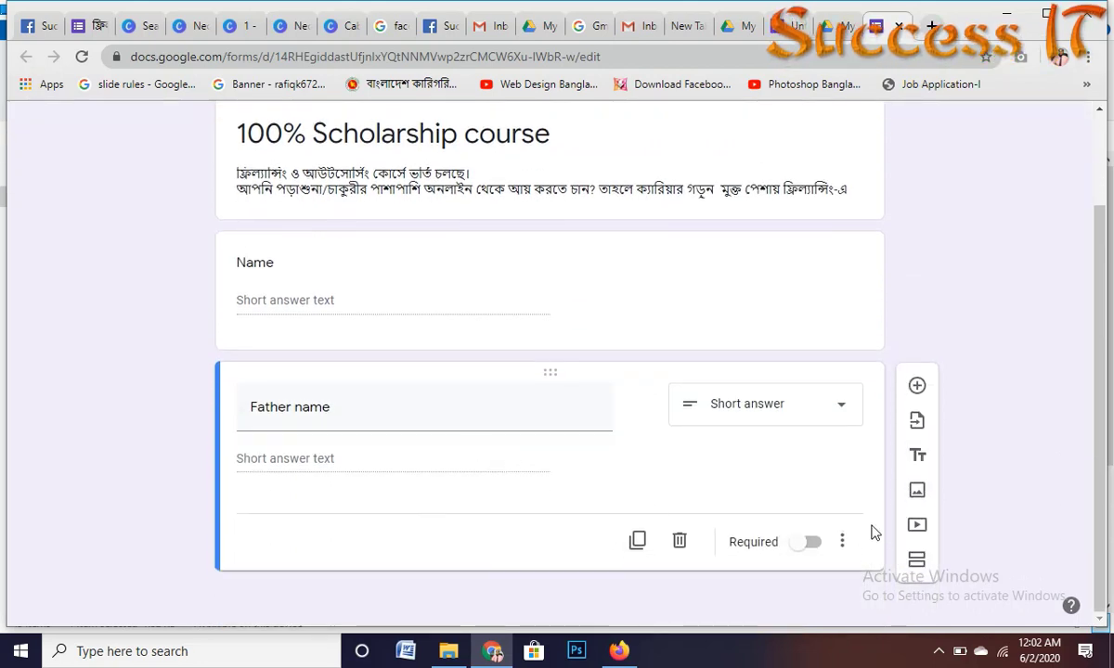
Step: Duplicate Father name and retitle the copy 'Pho no', keeping it Short answer
click(637, 541)
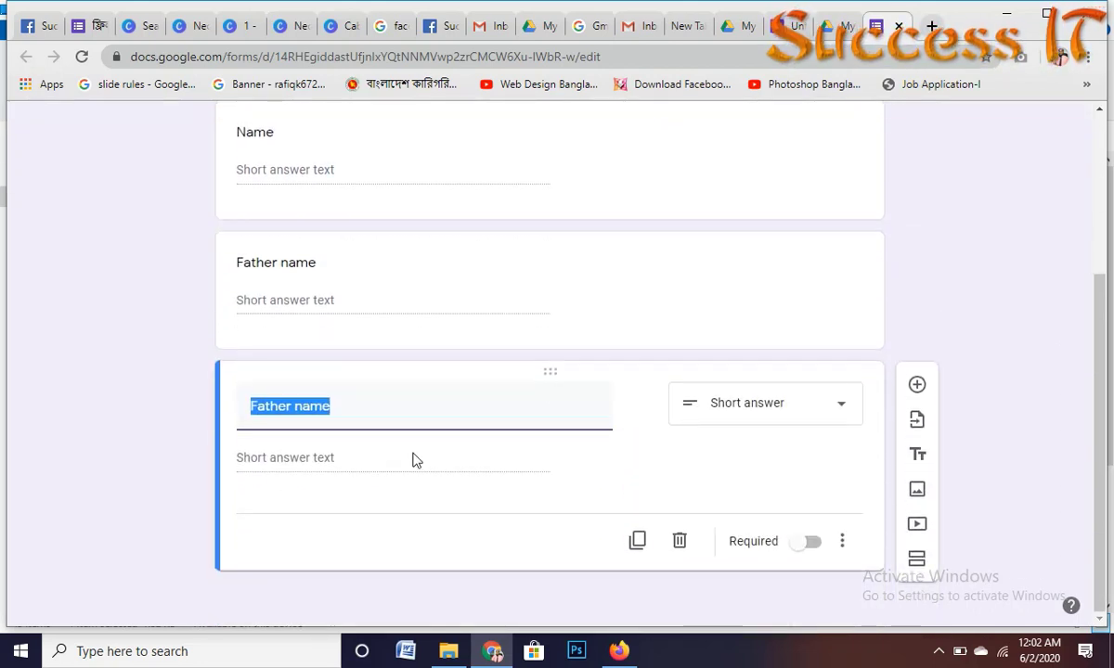
text(Pho)
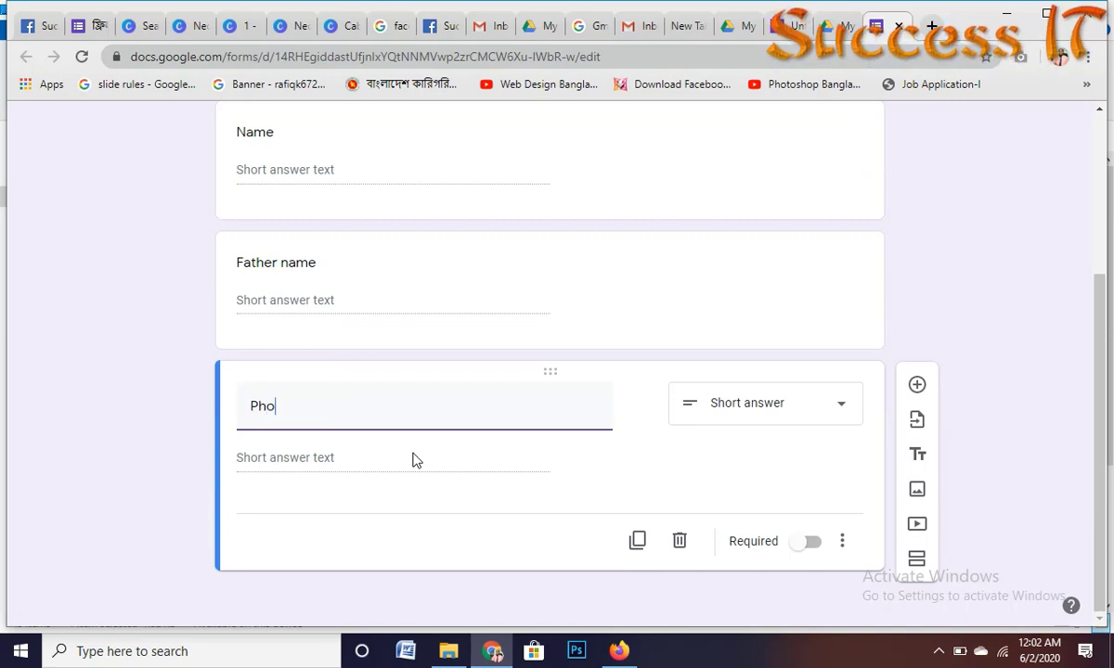
text( n)
key(BackSpace)
text(no)
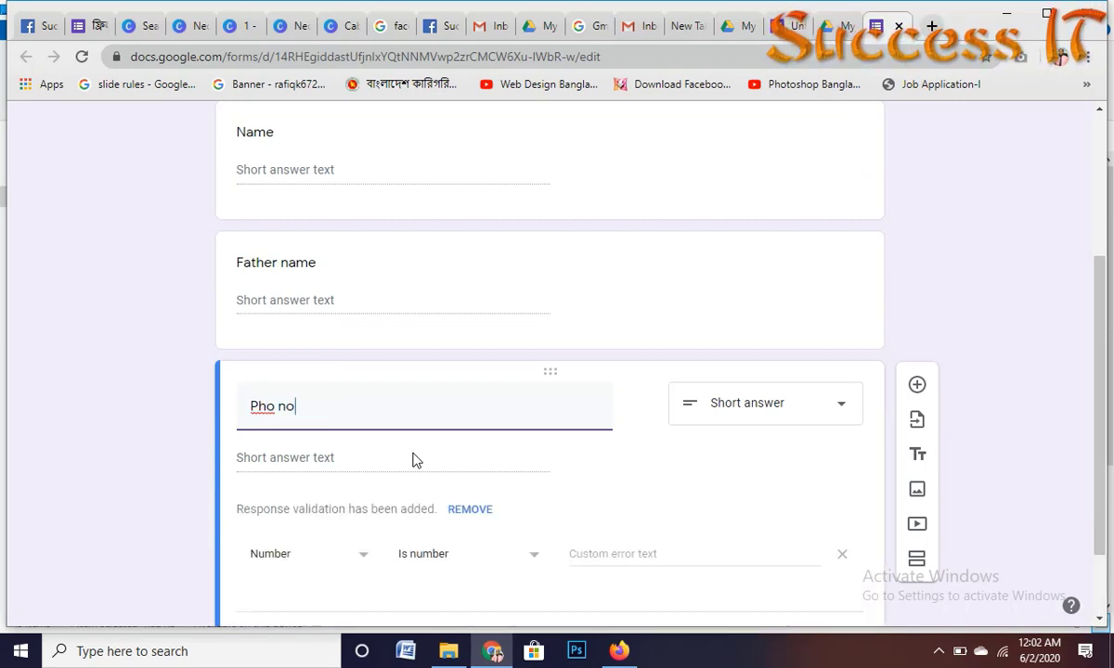
mouse_move(236, 433)
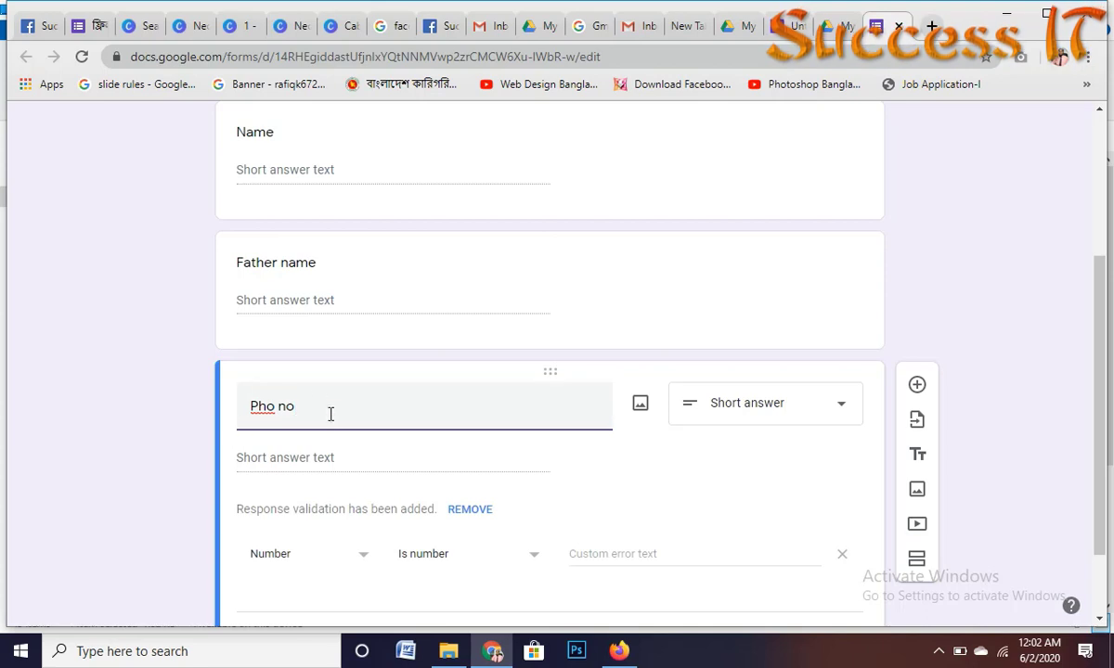
scroll(436, 403, down, 1)
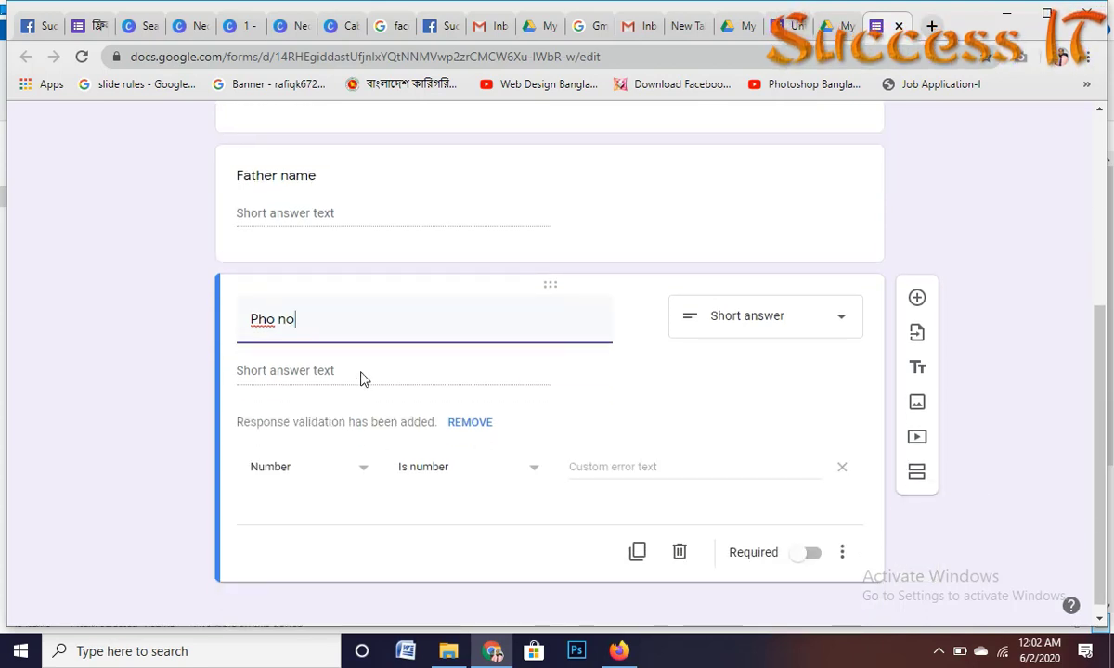
click(838, 320)
click(713, 150)
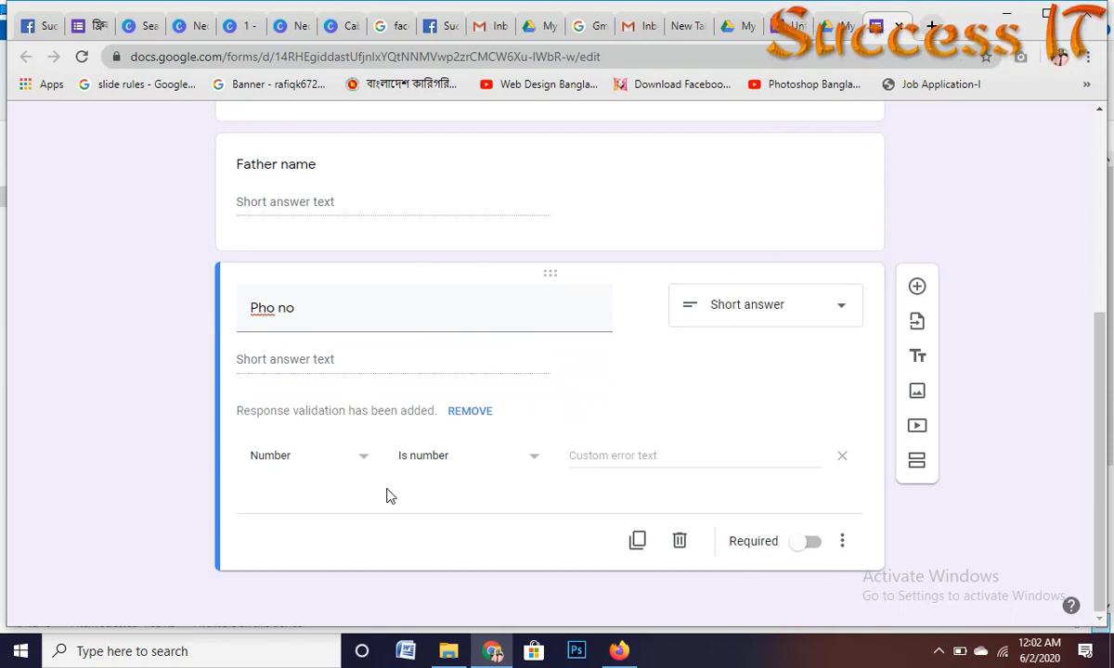
Step: Remove Pho no's number validation and duplicate it, starting the title 'Gmail'
triple_click(277, 307)
click(318, 368)
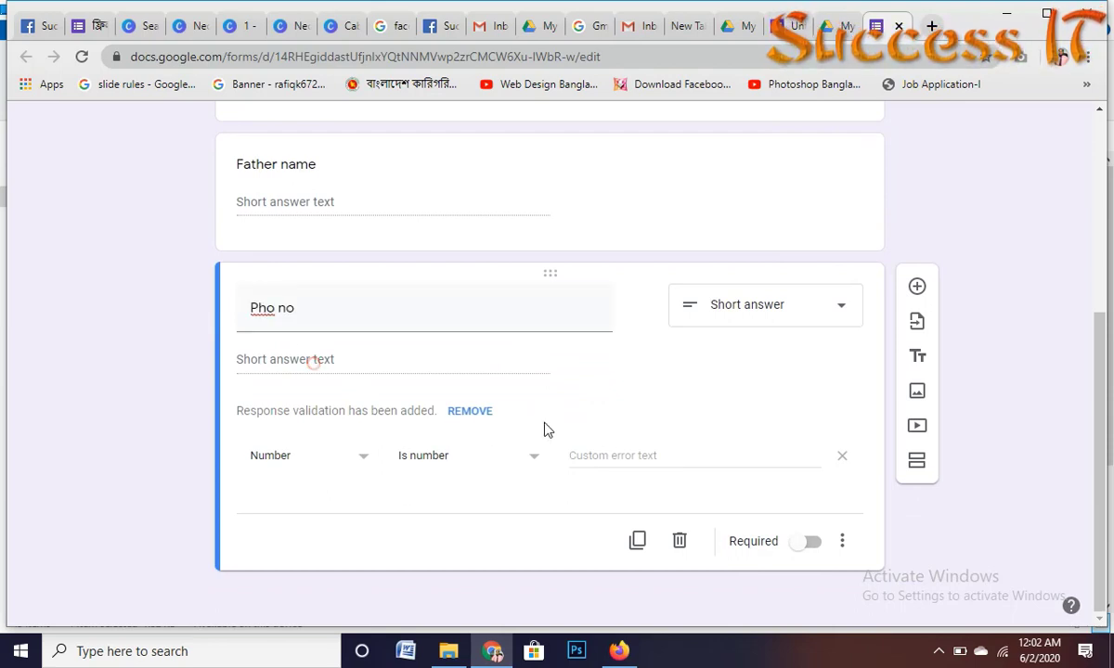
click(844, 455)
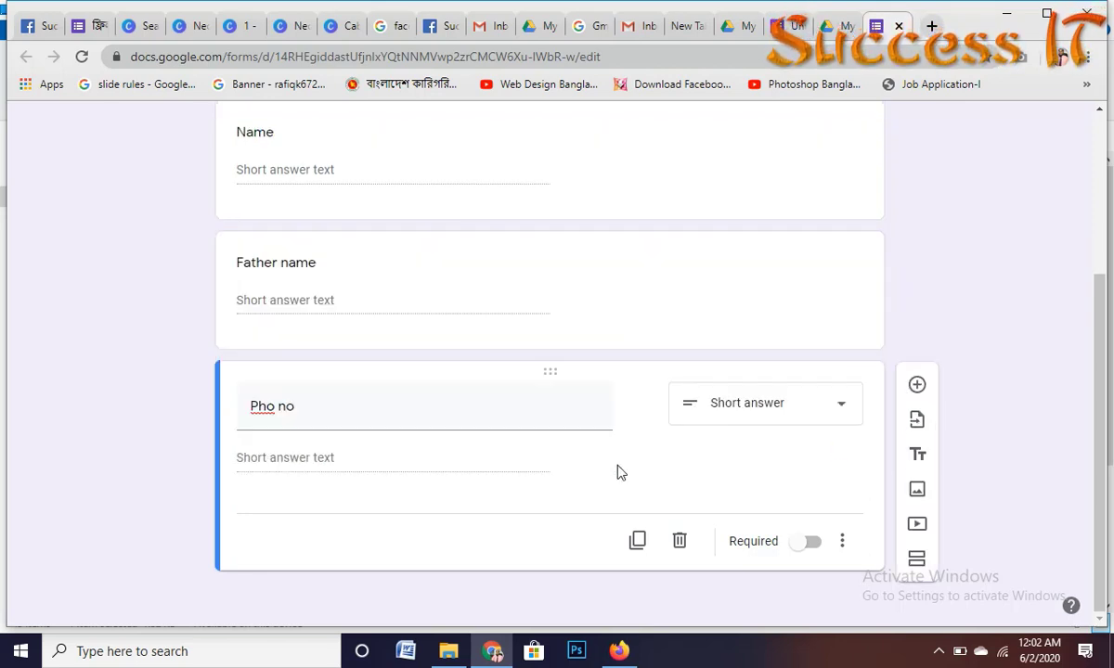
click(637, 540)
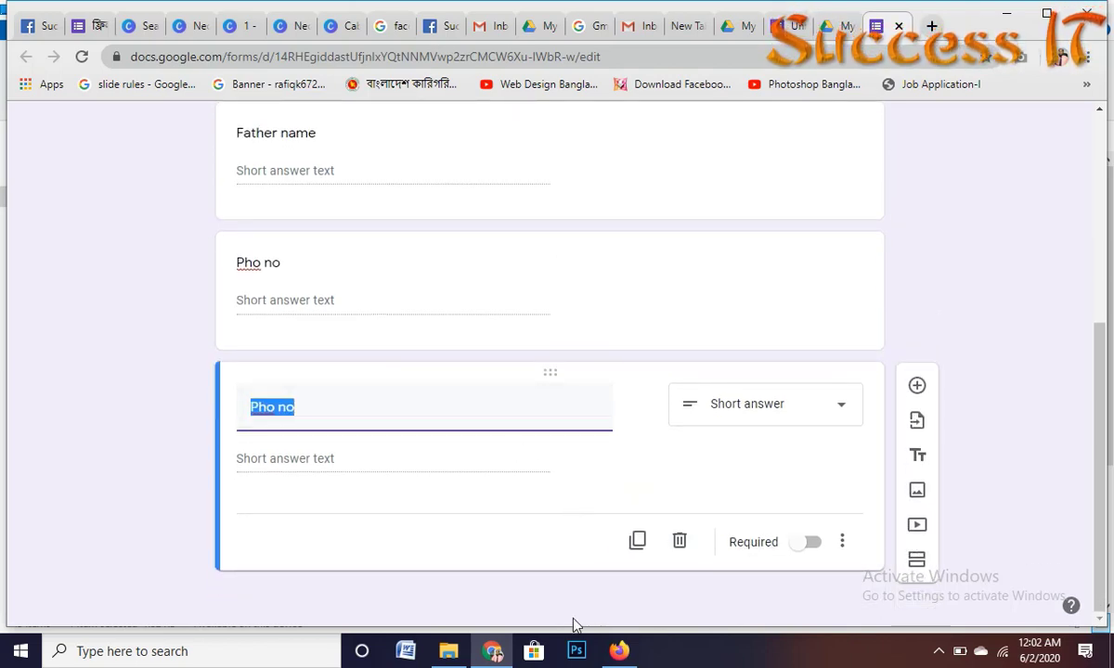
text(Gmail)
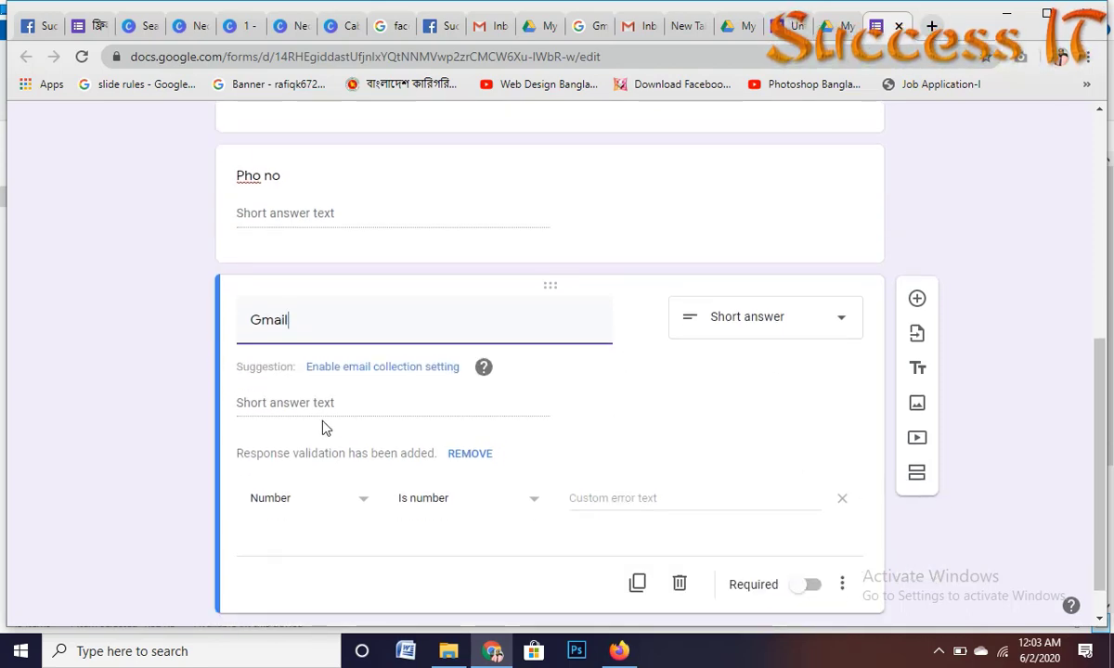
Step: Keep Gmail as Short answer and remove its number validation
click(838, 317)
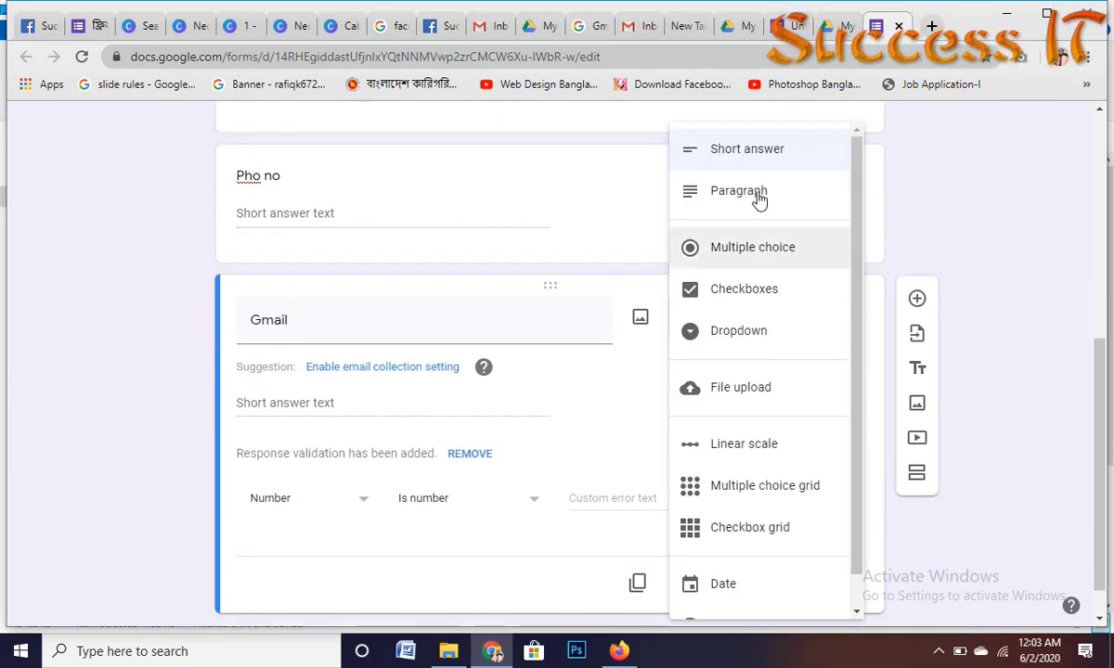
click(772, 149)
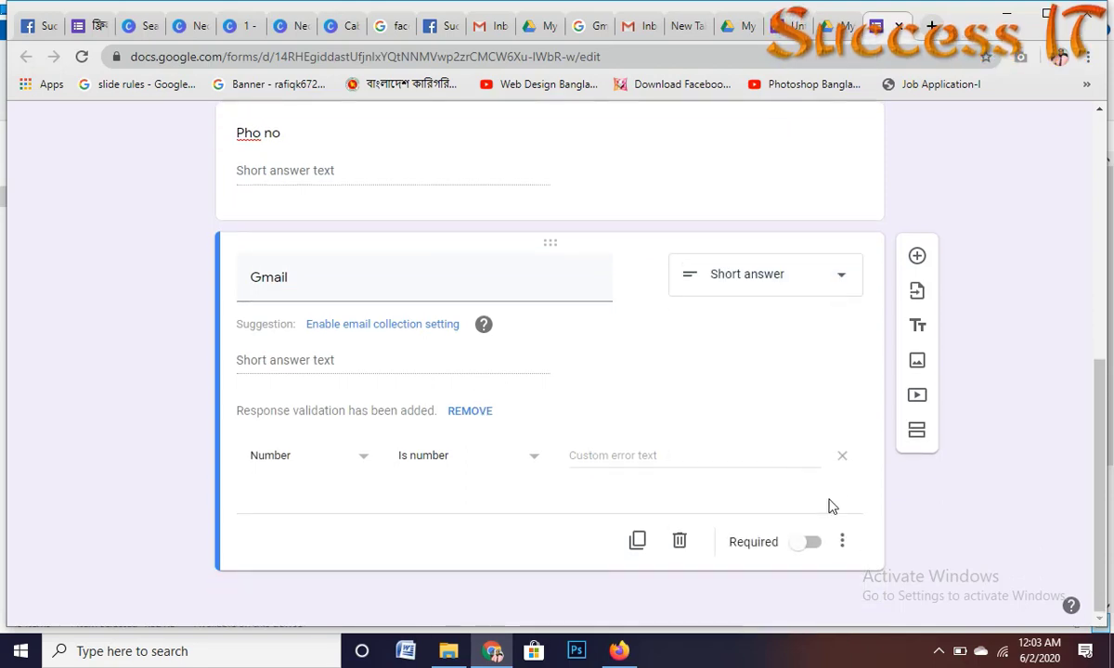
click(844, 458)
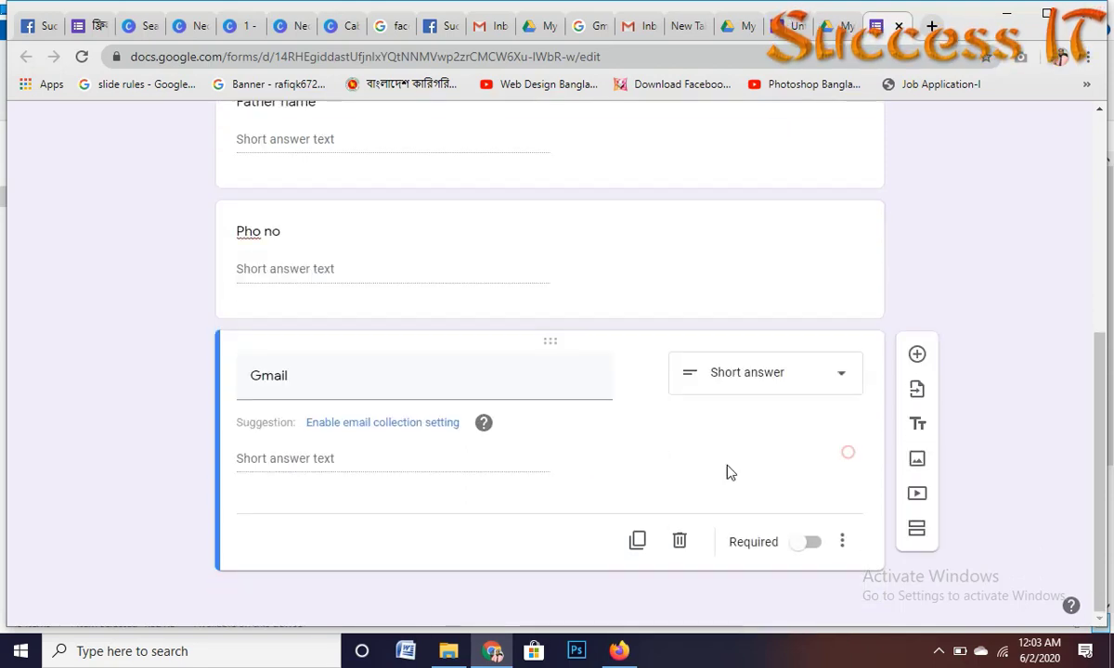
Step: Duplicate Gmail, retitle the copy 'Address' and reset it to Short answer
click(638, 541)
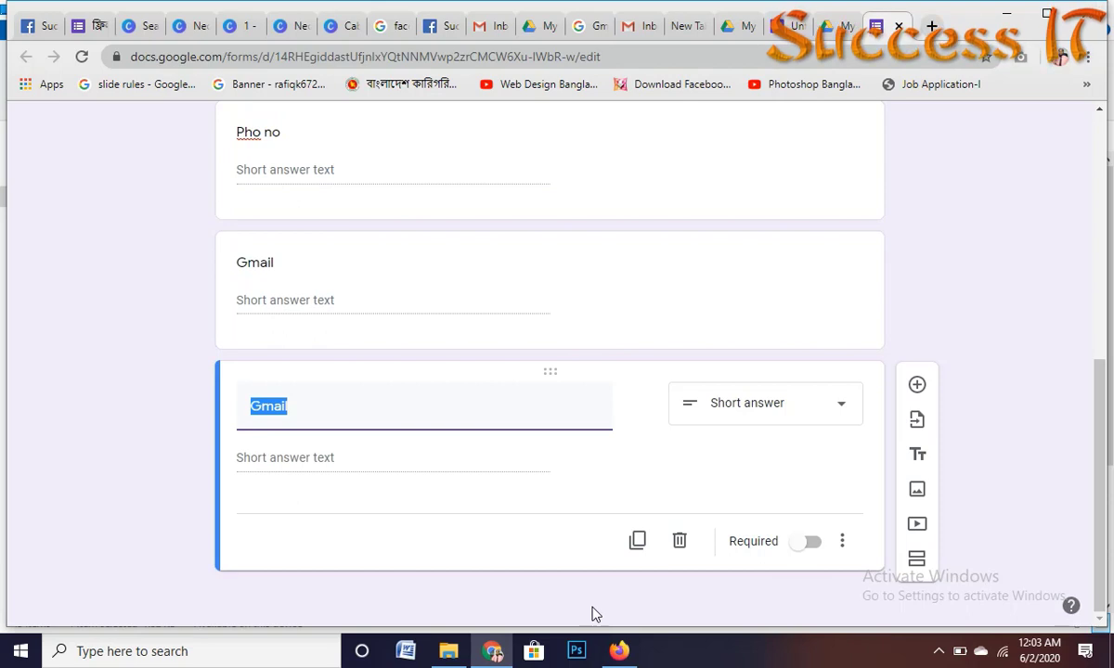
text(Add)
key(BackSpace)
key(BackSpace)
text(r)
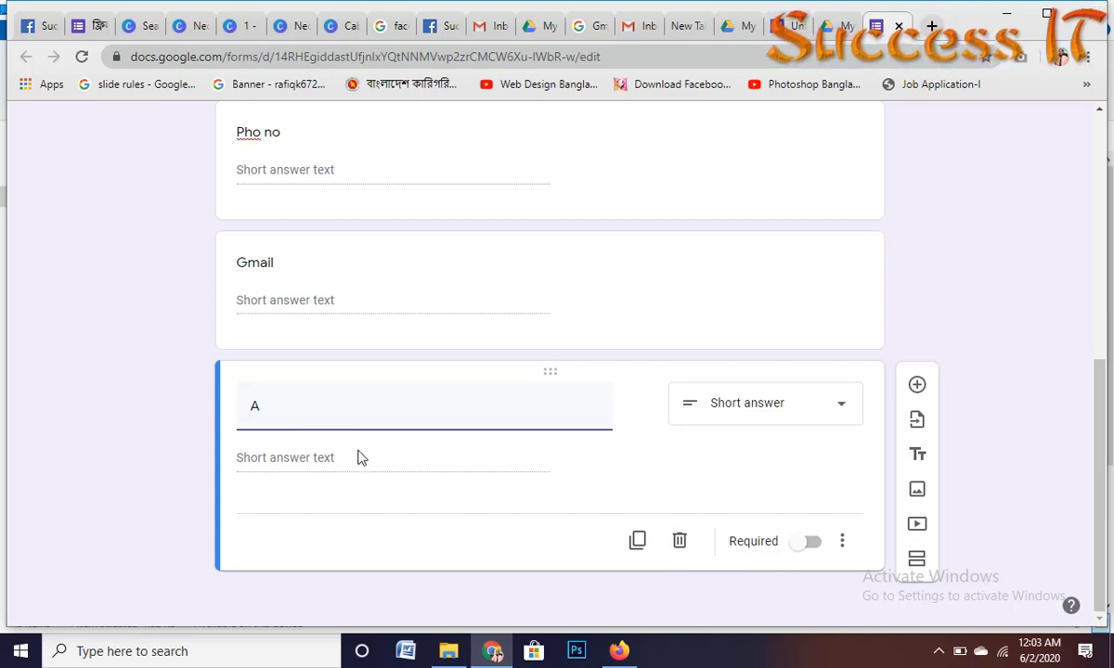
text(dd)
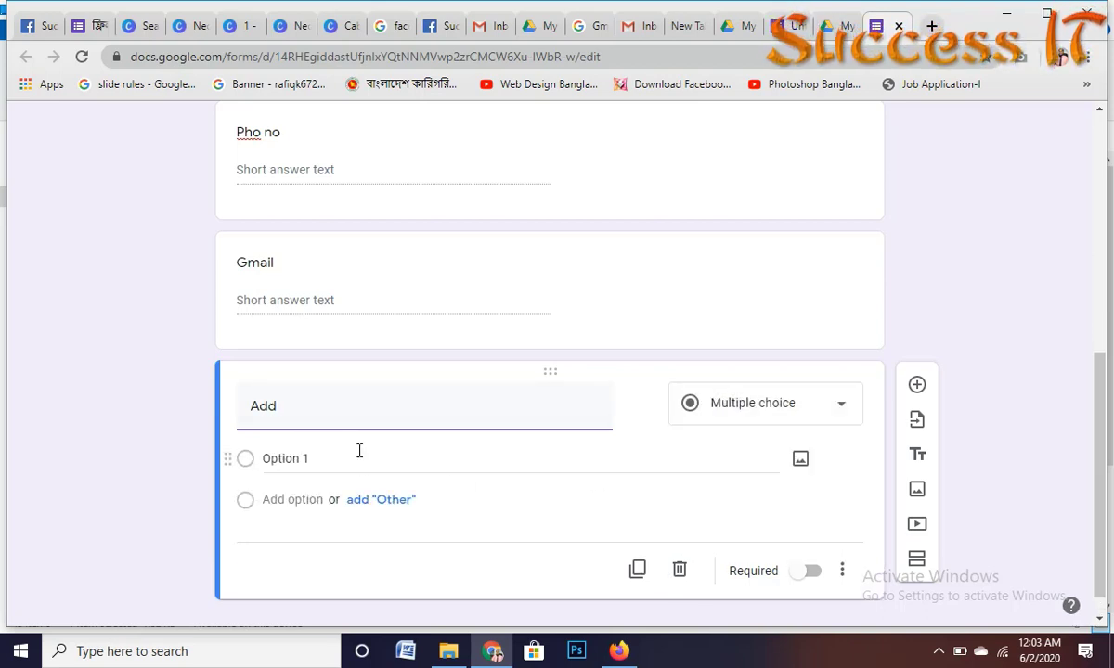
text(ress)
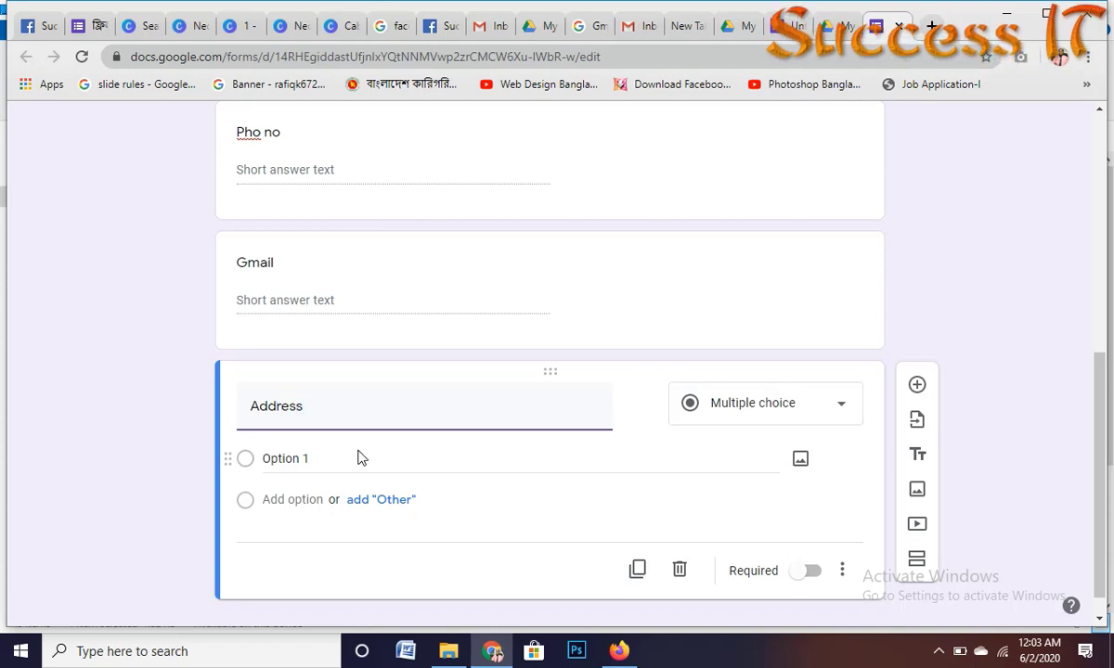
click(778, 413)
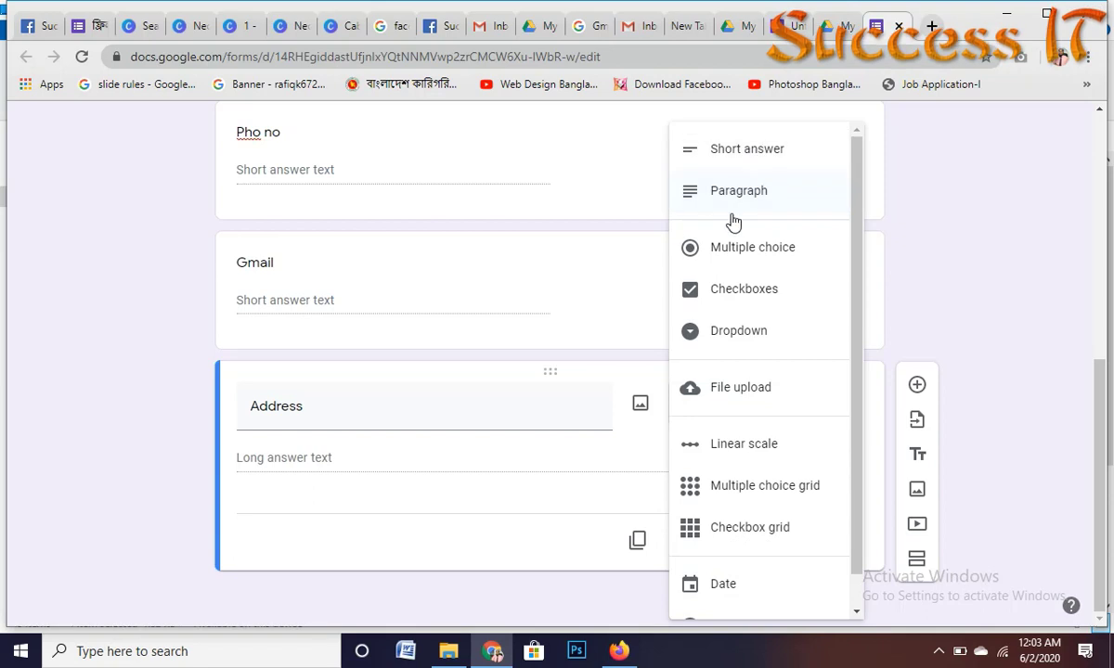
click(745, 155)
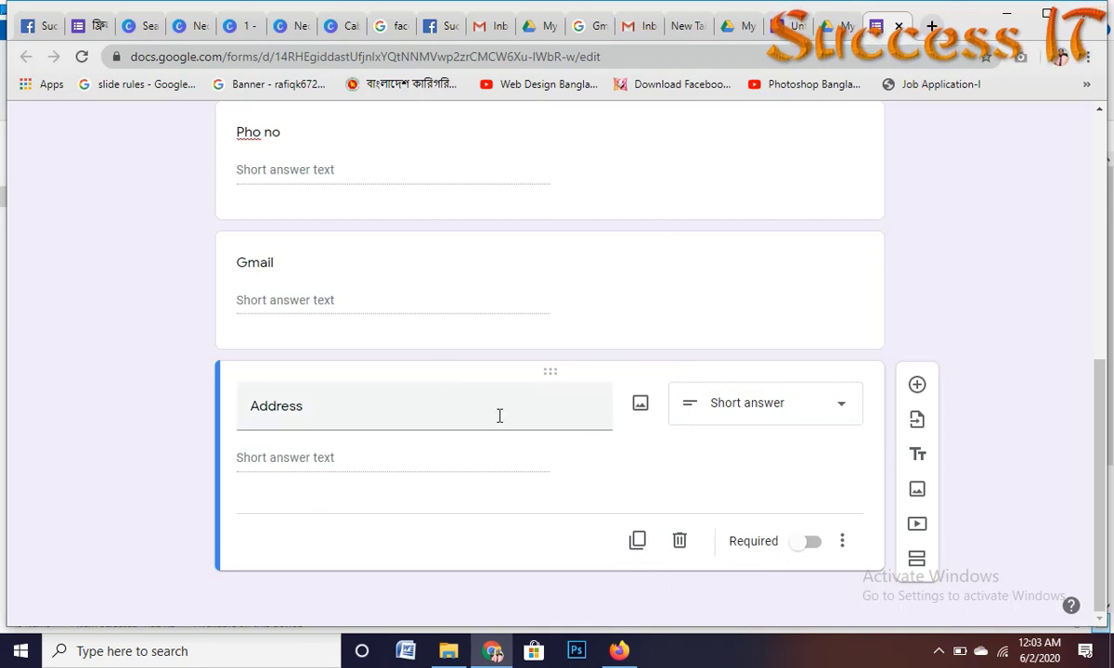
Step: Duplicate Address and title the new copy 'Gender', correcting the typos
click(649, 542)
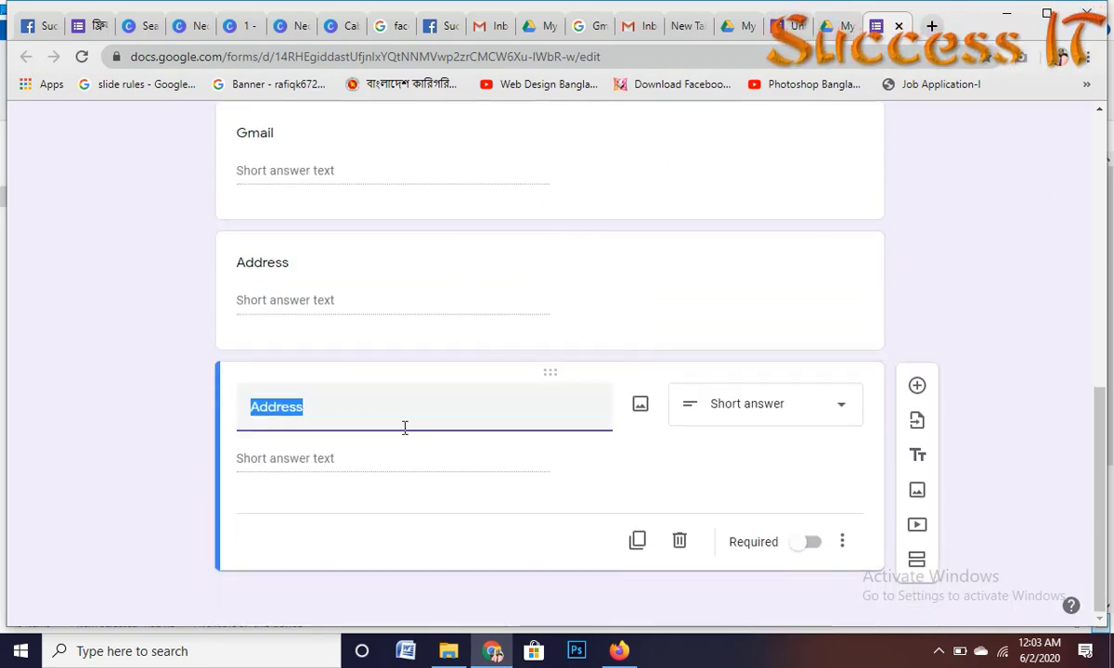
text(ge)
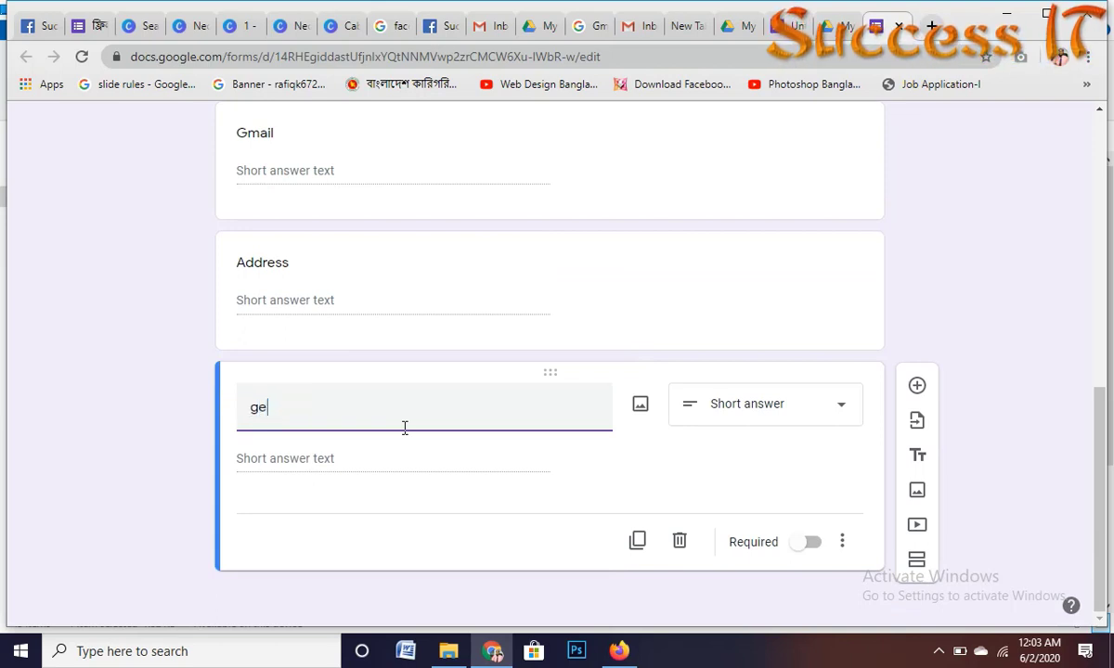
text(n)
key(BackSpace)
text(der)
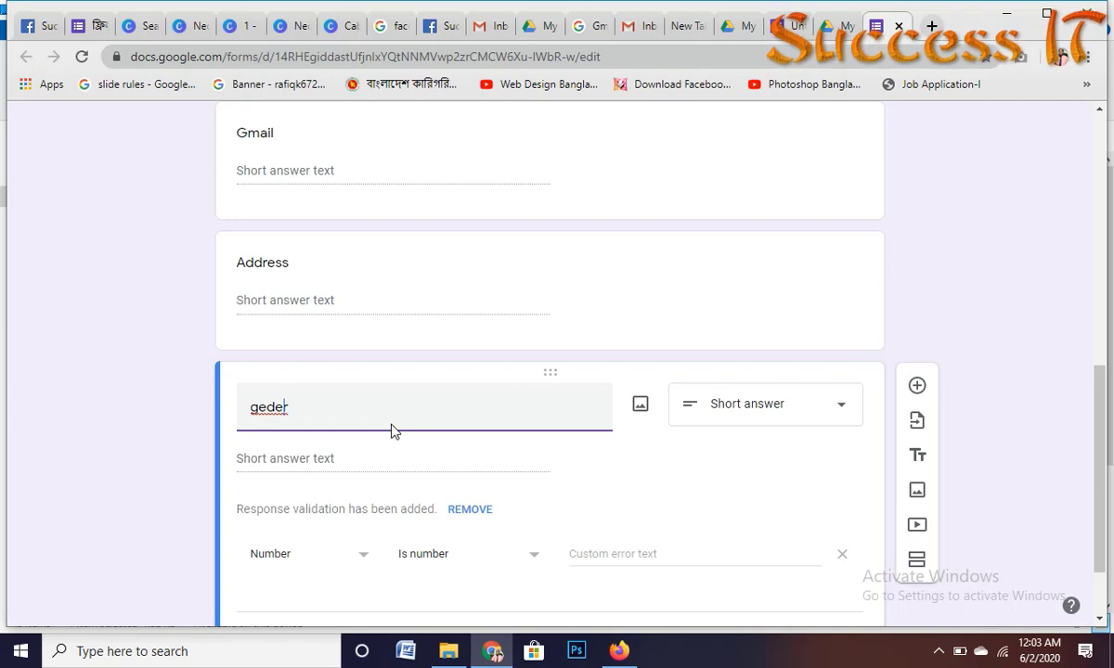
key(BackSpace)
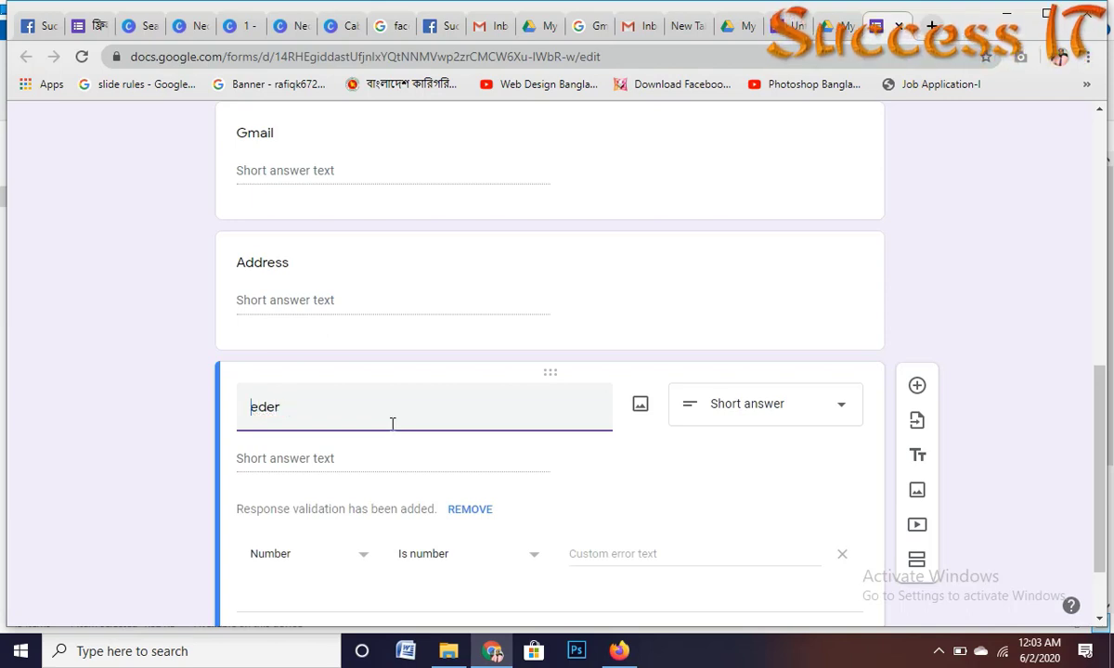
text(G)
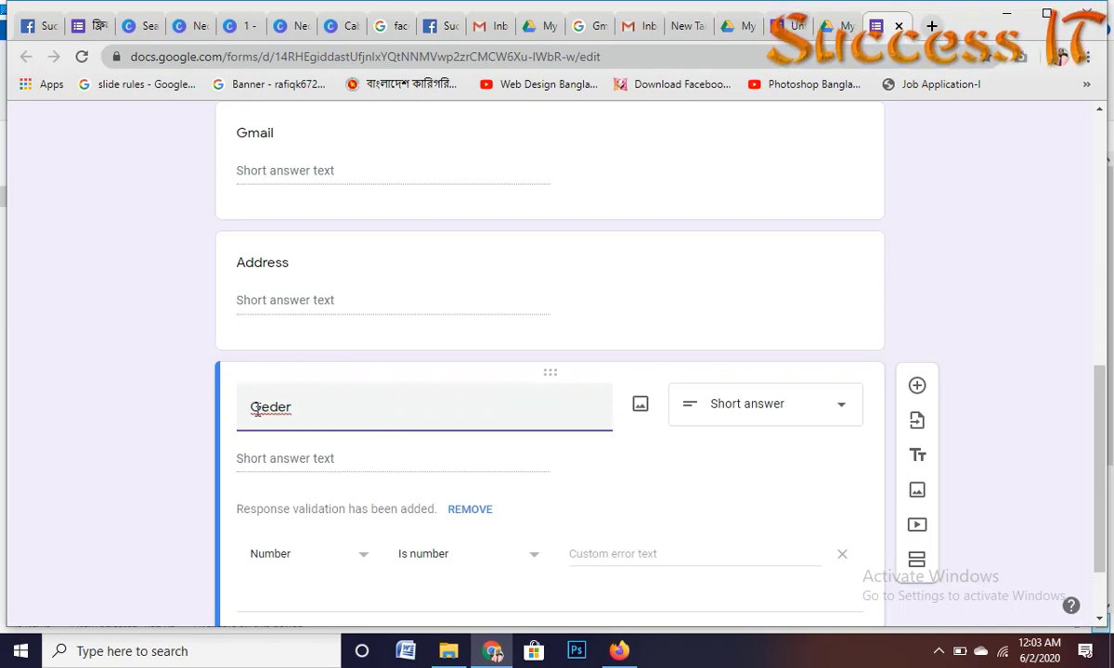
click(270, 405)
text(n)
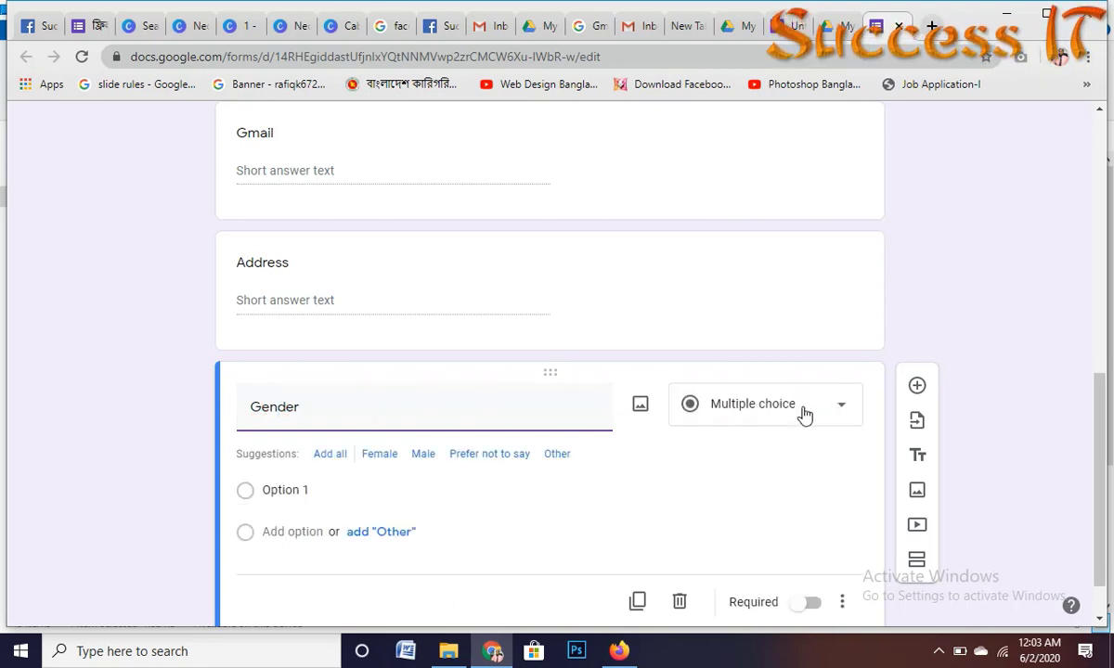
Step: Make Gender multiple choice with Female, Male, Prefer not to say and Other, then duplicate it
click(800, 412)
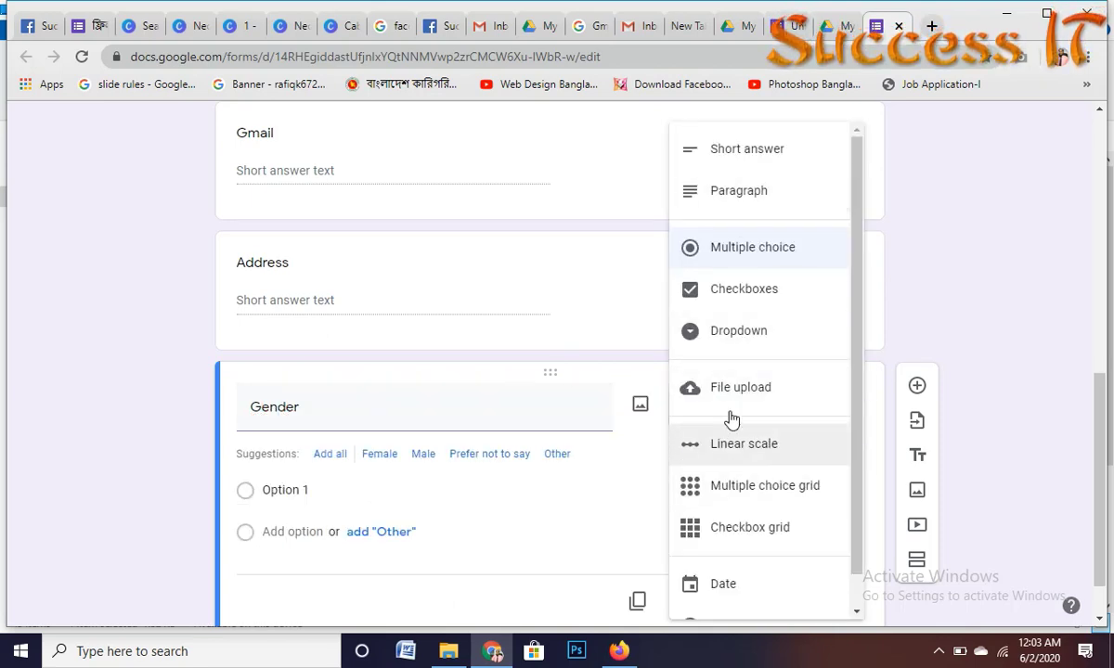
click(776, 259)
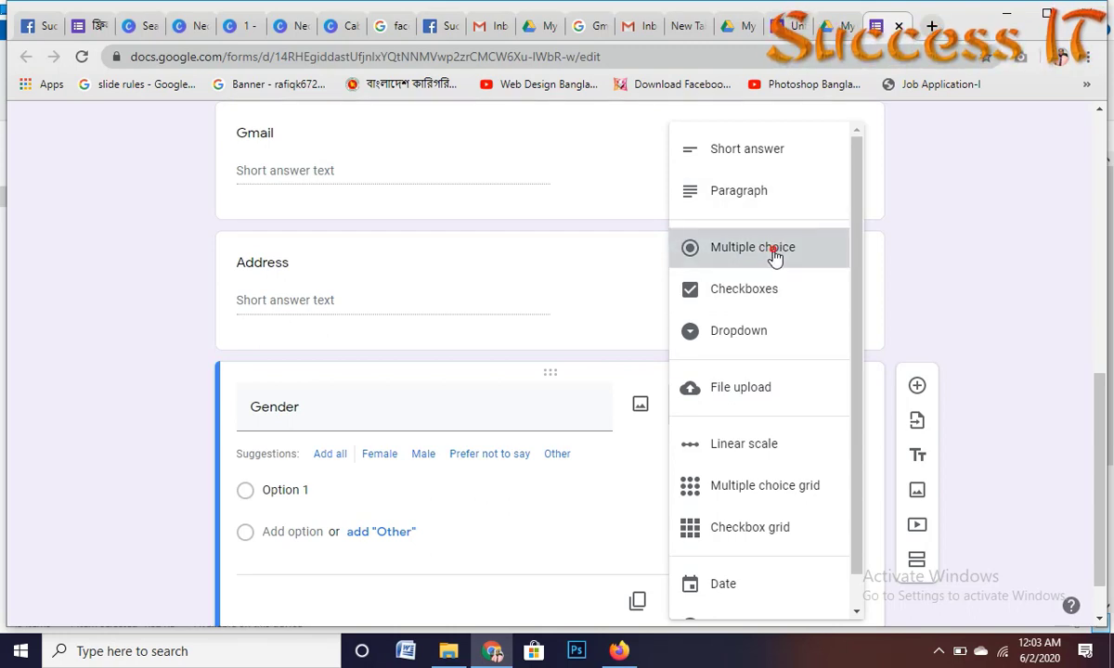
click(306, 428)
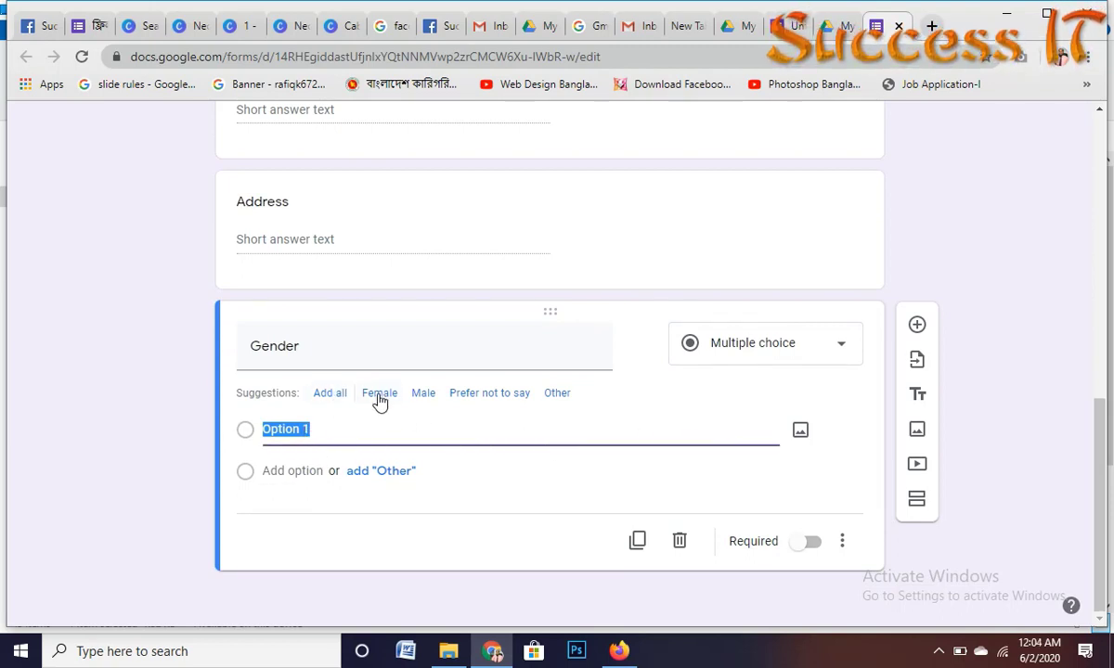
click(330, 393)
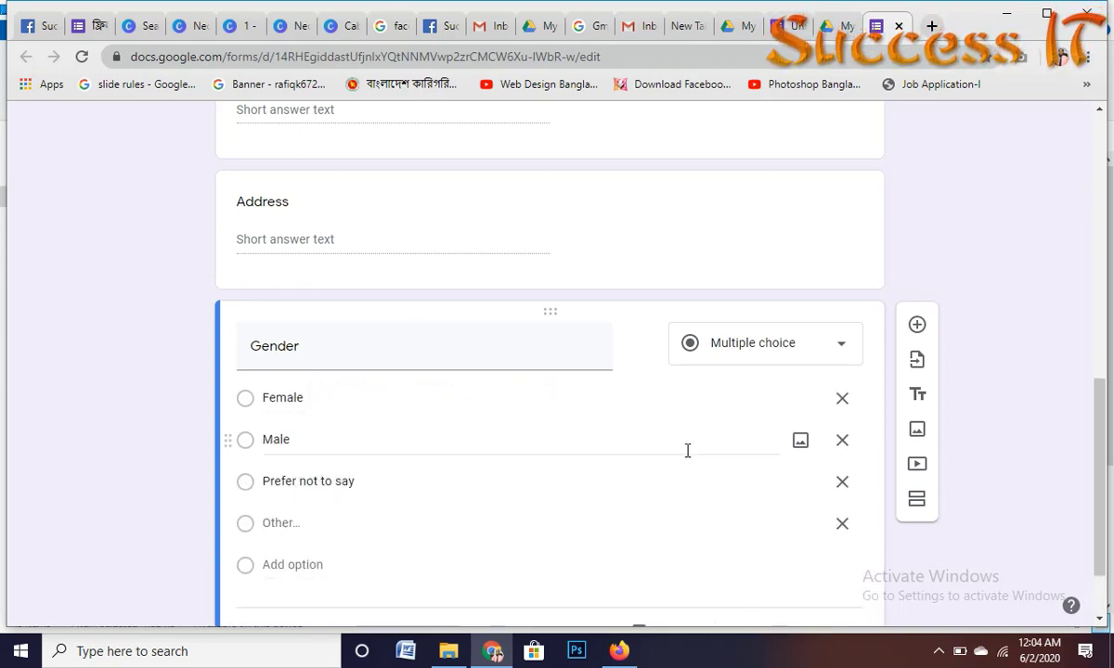
scroll(648, 409, down, 1)
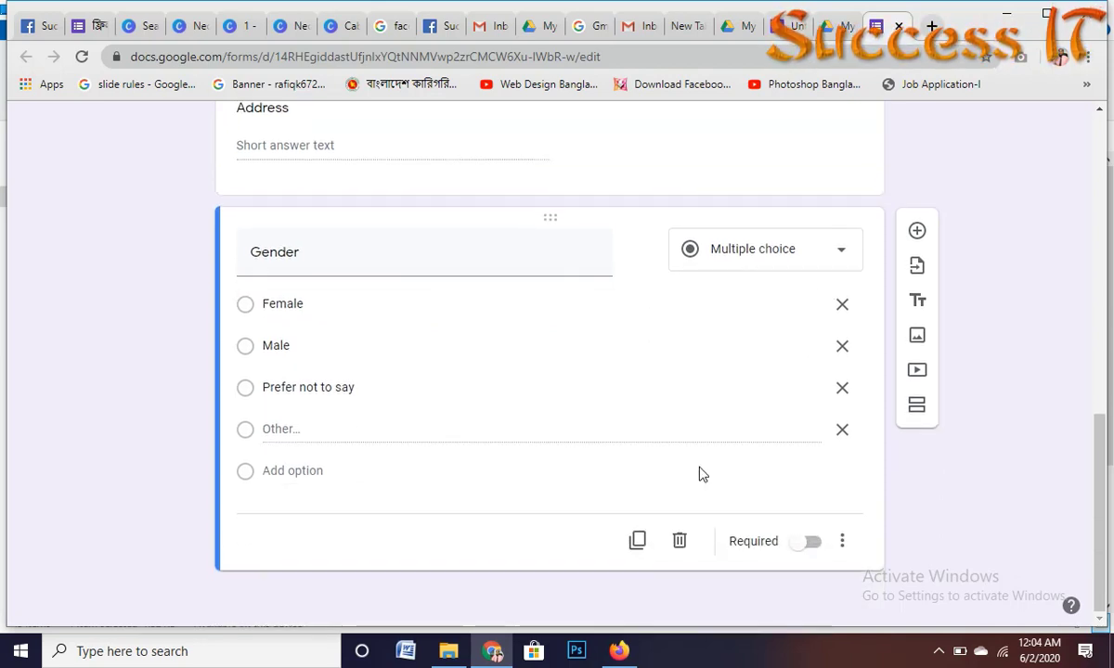
click(639, 542)
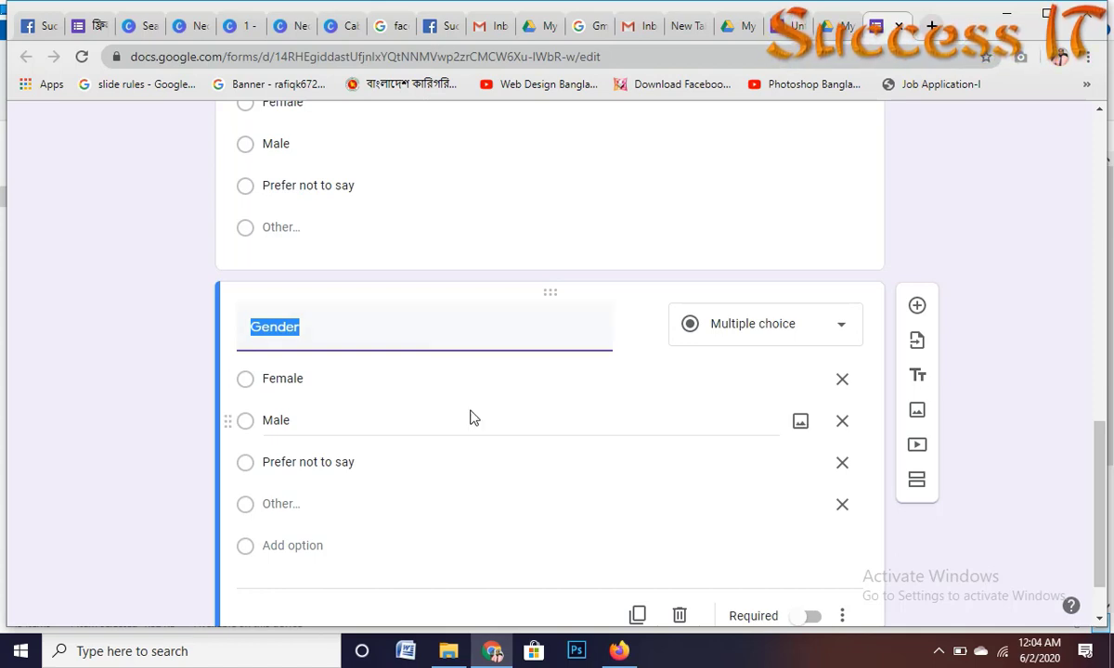
Step: Title the question 'Course name' and replace the first two choices with Graphics Design and WEb Design
text(Co)
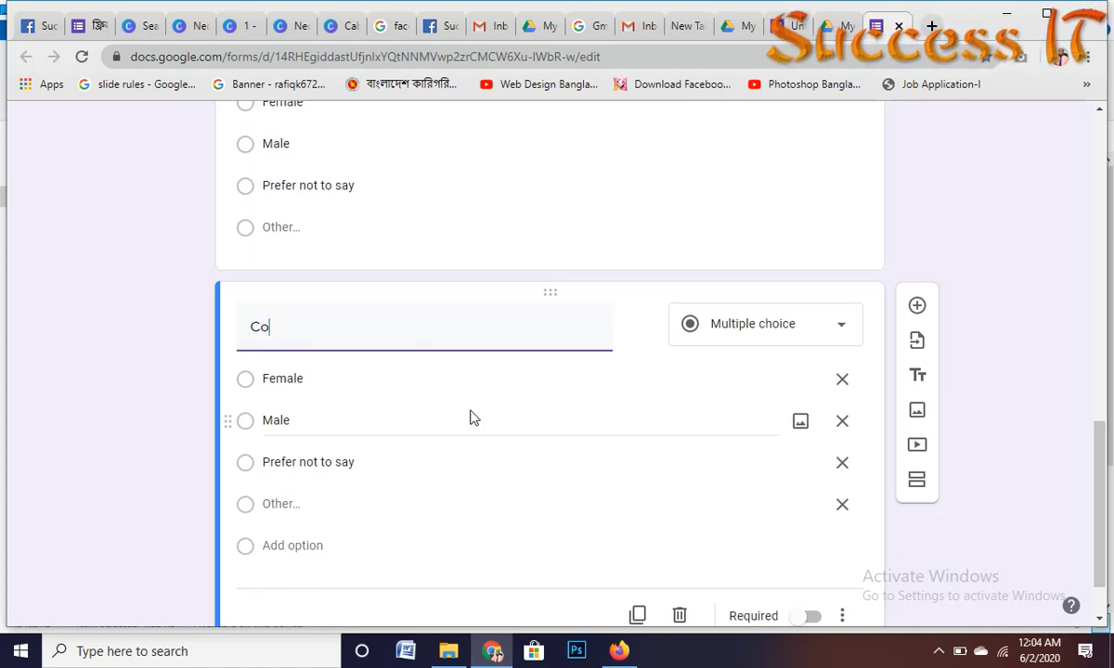
text(urse)
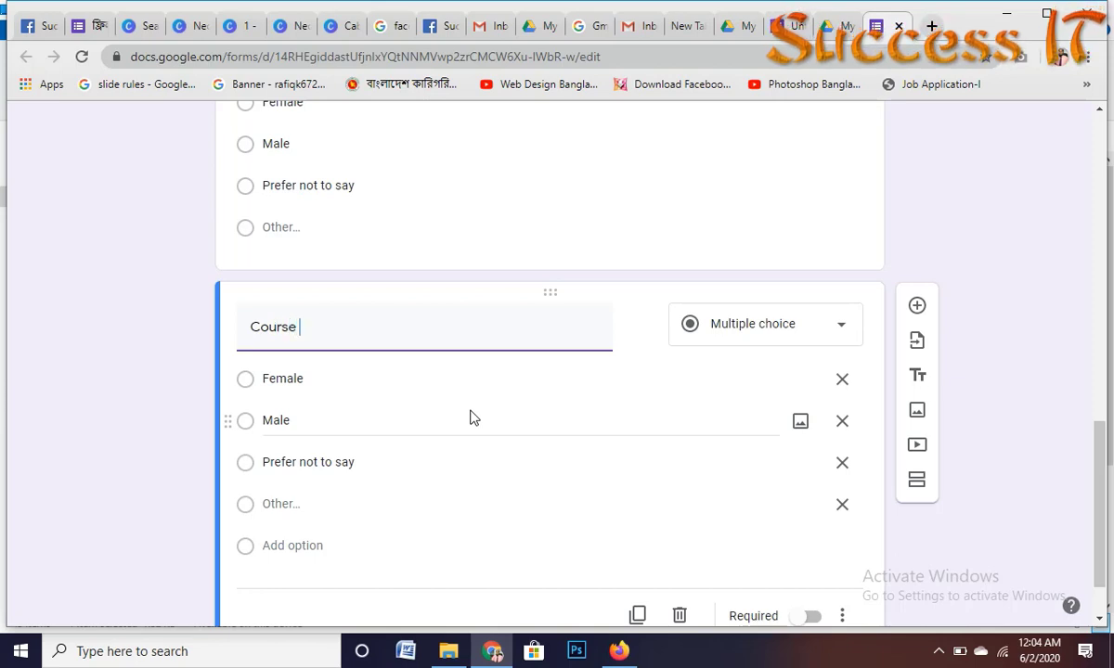
text( name)
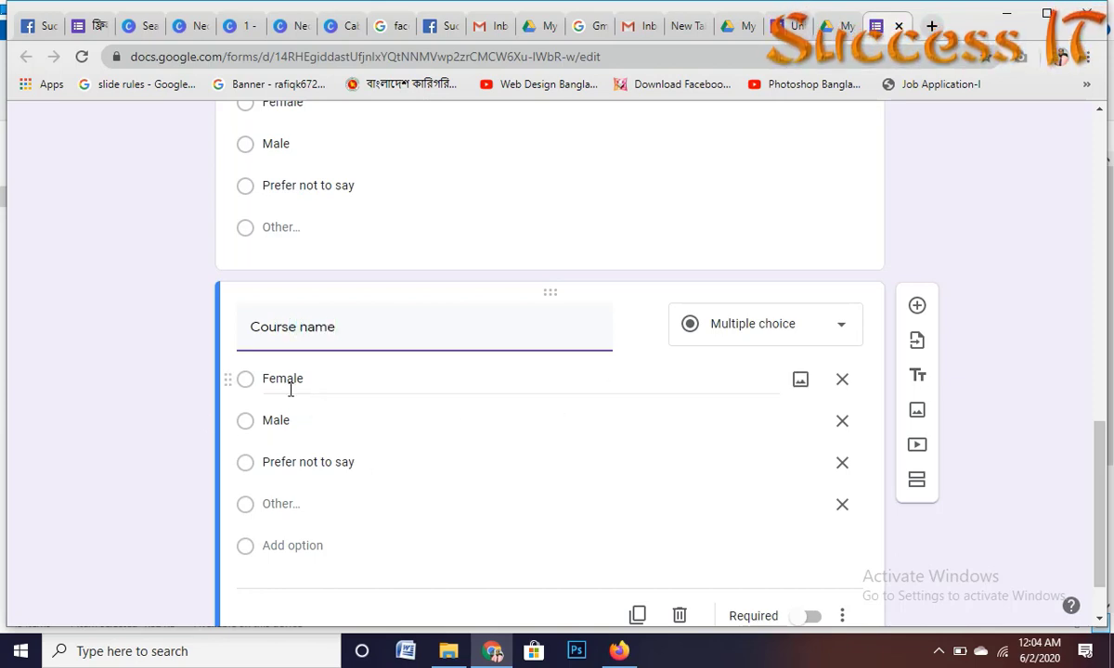
drag(249, 385, 301, 387)
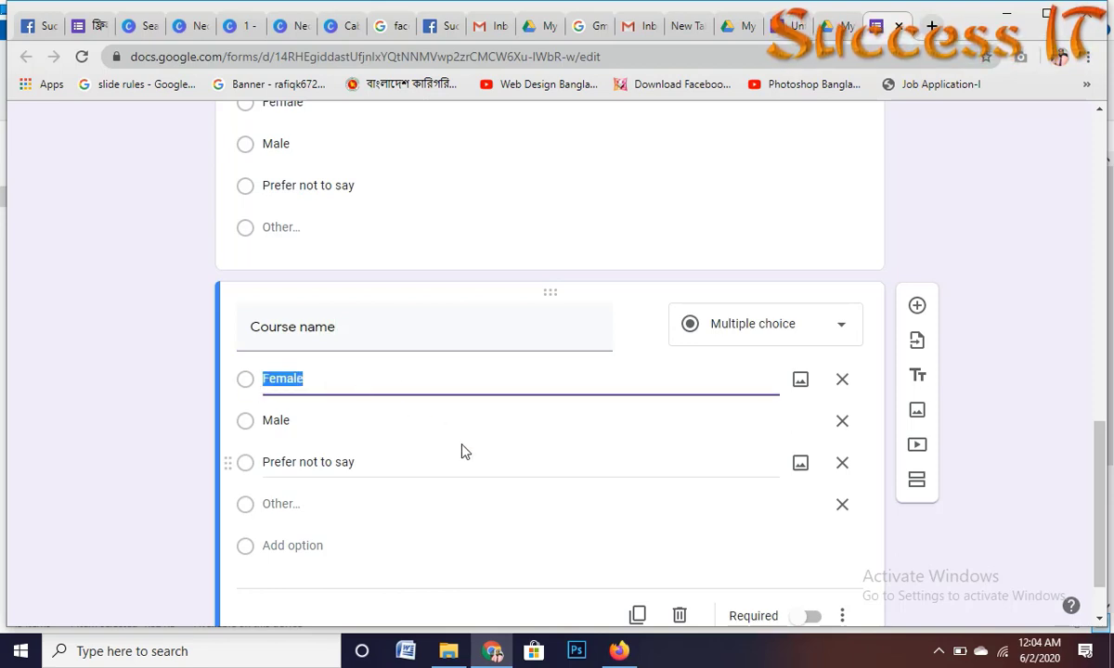
text(Gra)
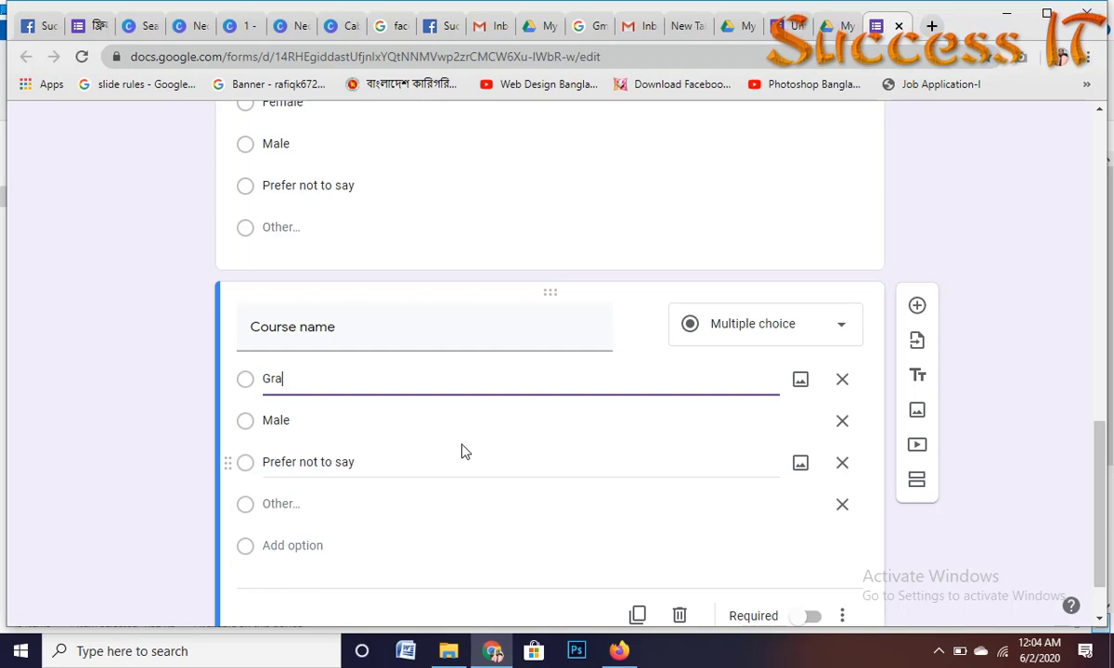
text(phi)
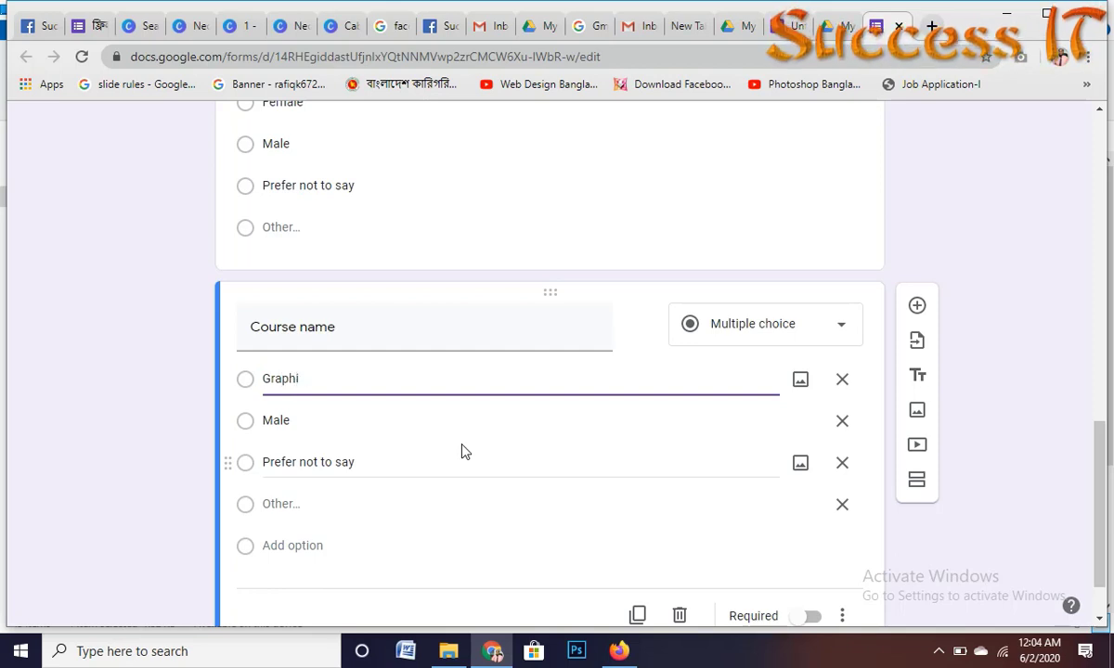
text(cs Des)
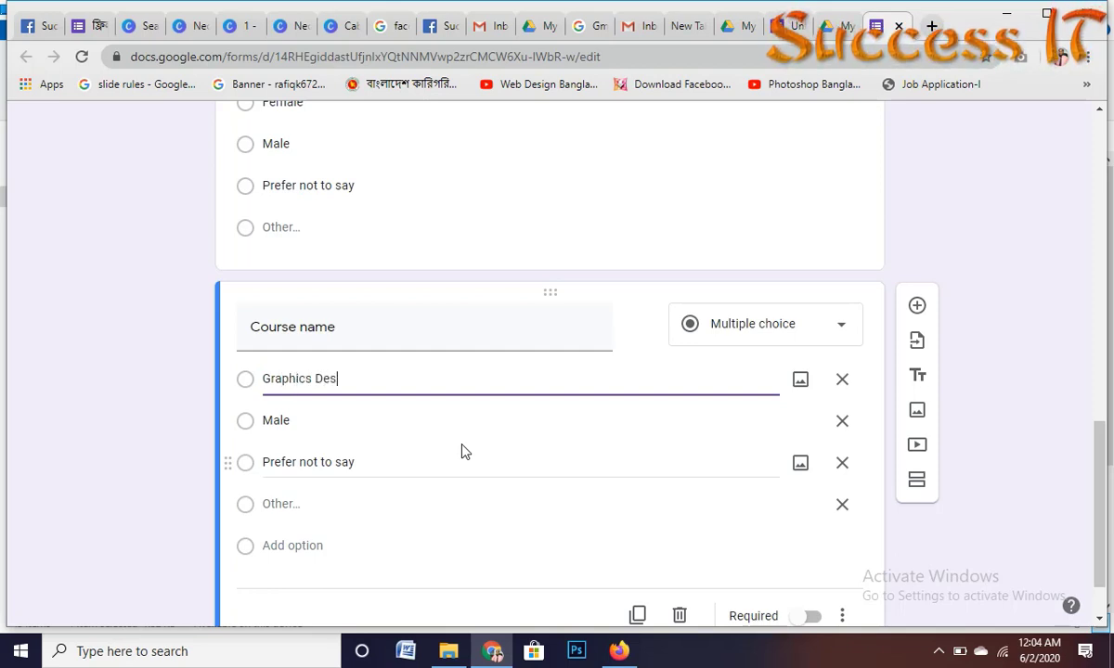
text(in)
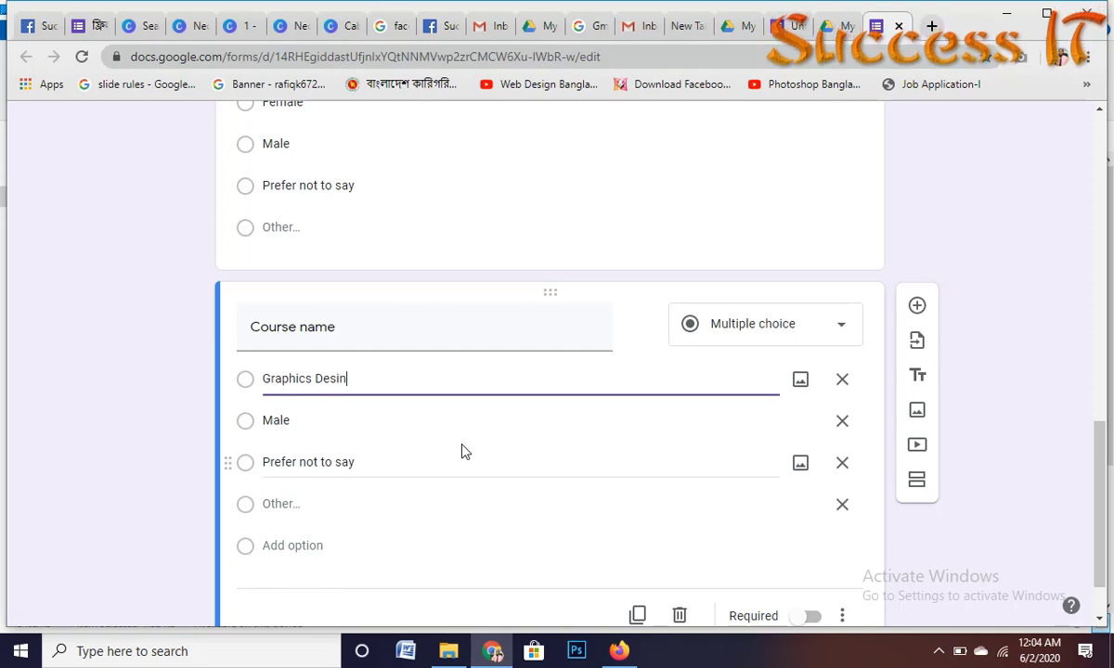
key(BackSpace)
text(gn)
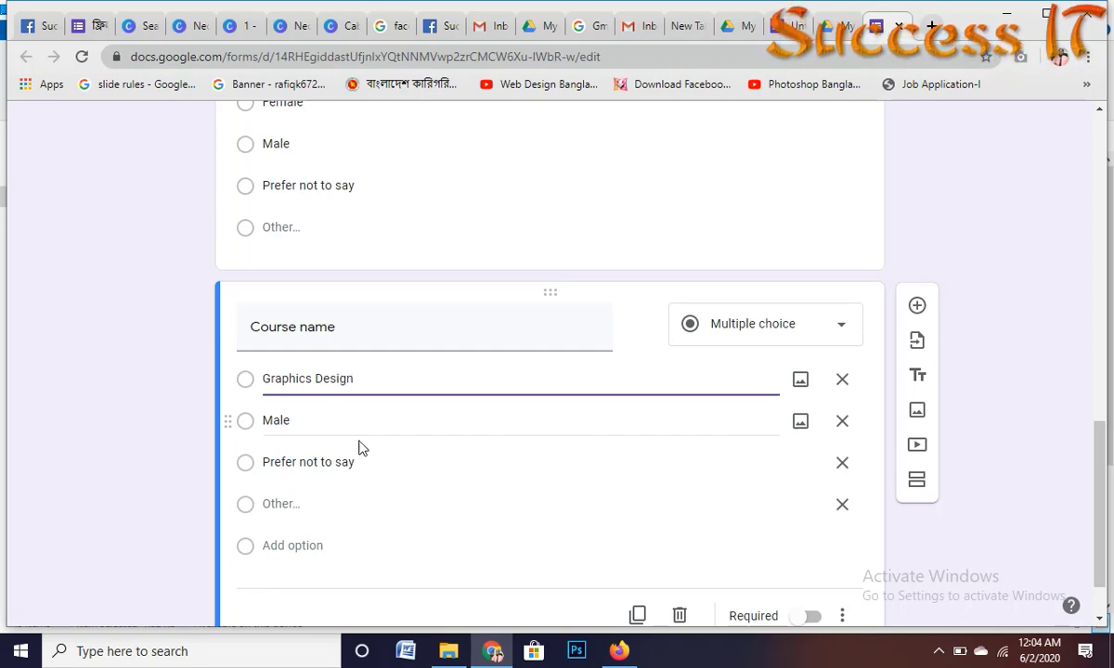
click(306, 422)
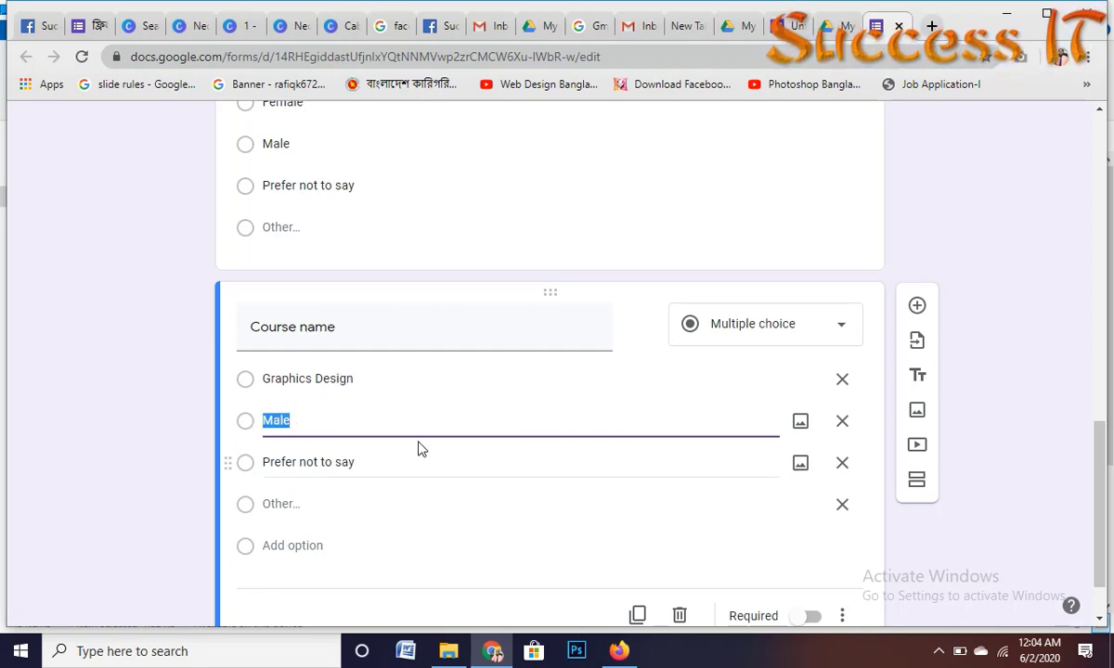
text(WE)
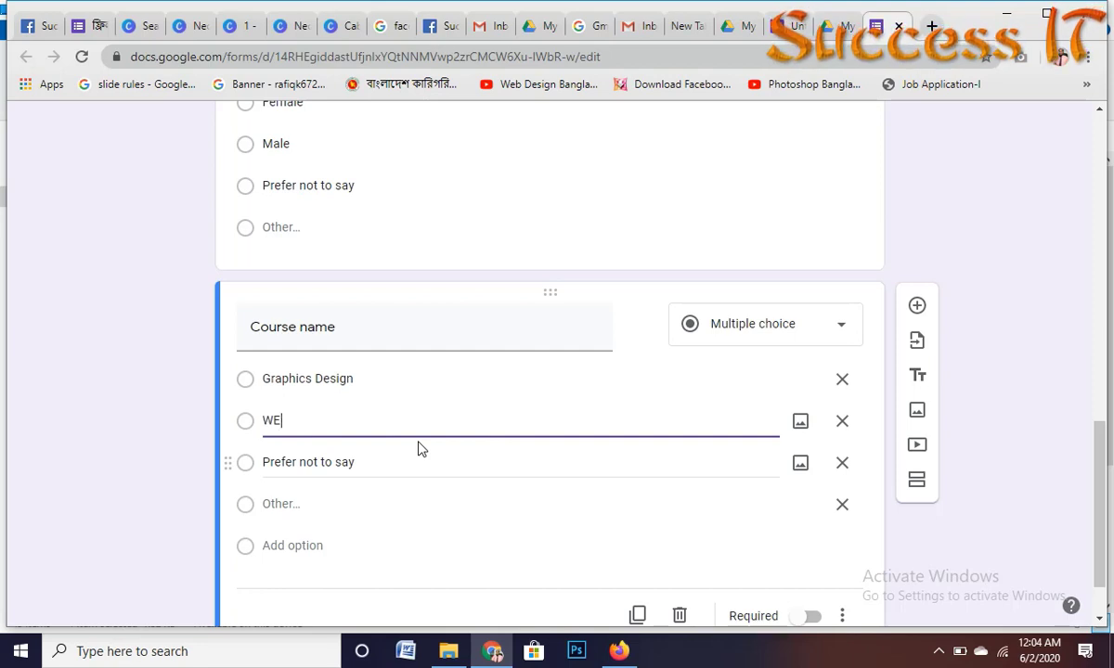
text(b Des)
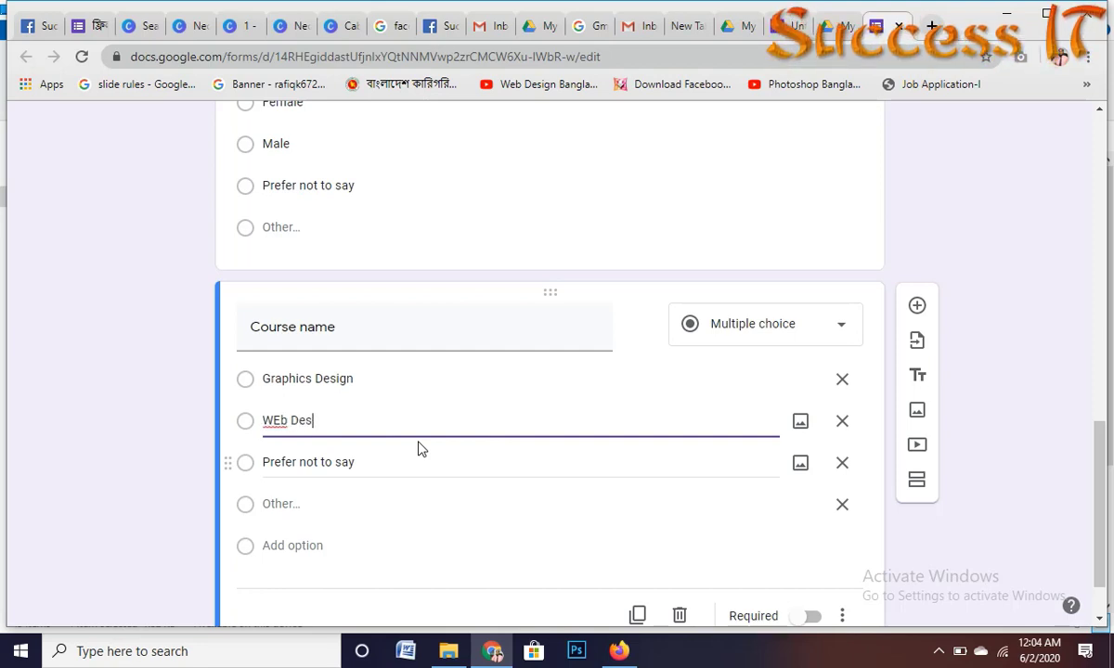
text(ign)
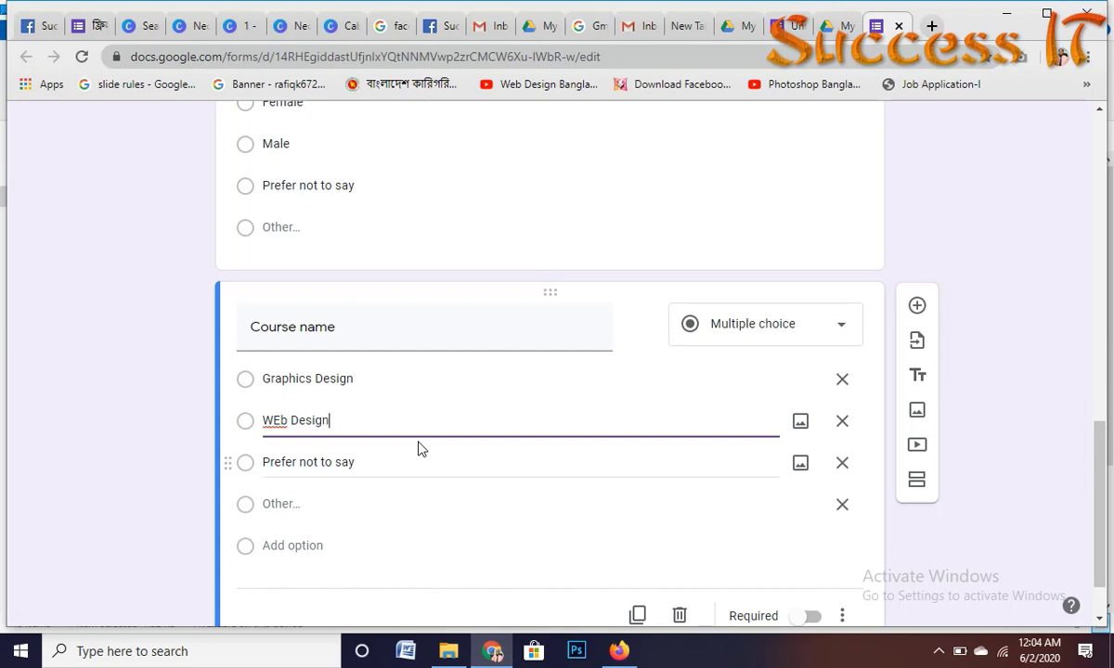
Step: Replace the third choice with 'Video Editing', correcting its typos
click(346, 462)
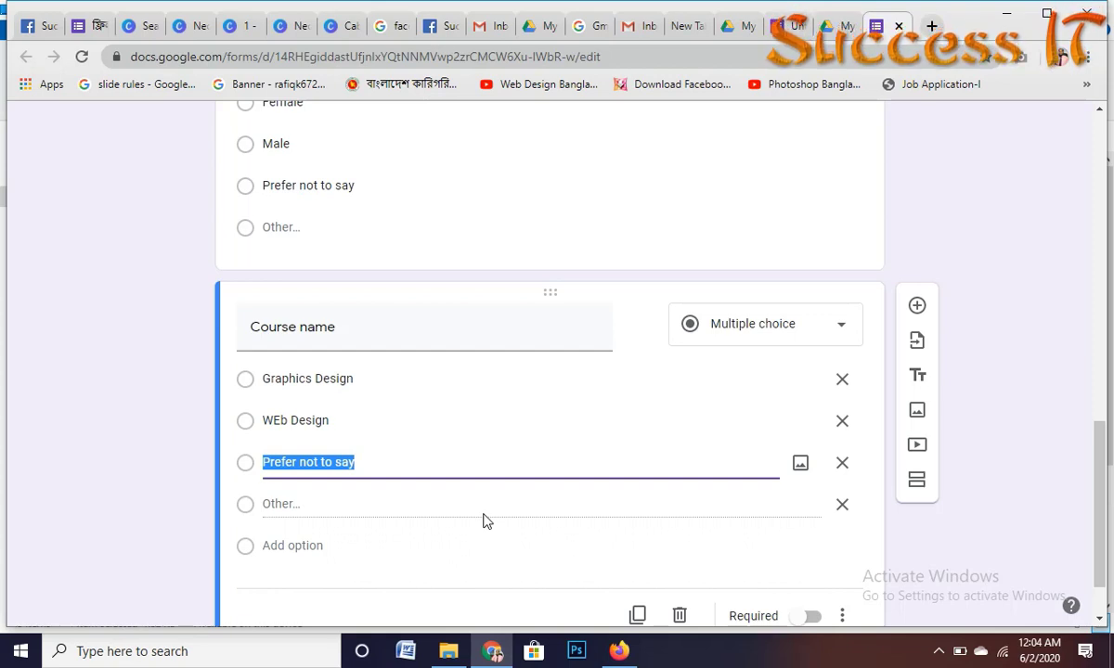
text(Vedio)
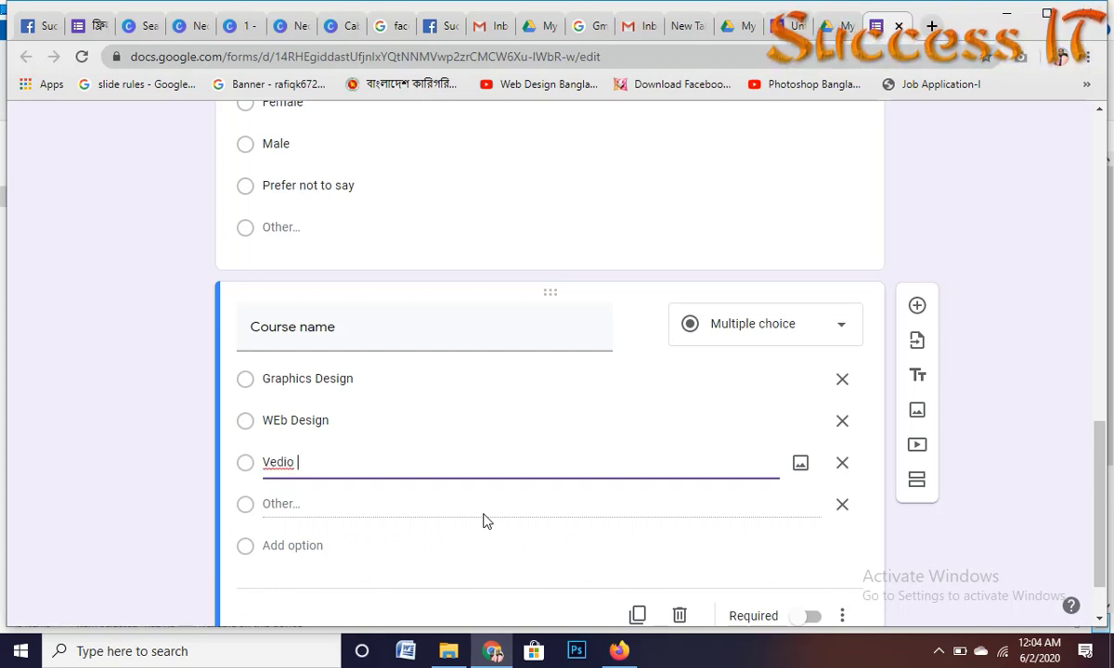
click(274, 461)
key(BackSpace)
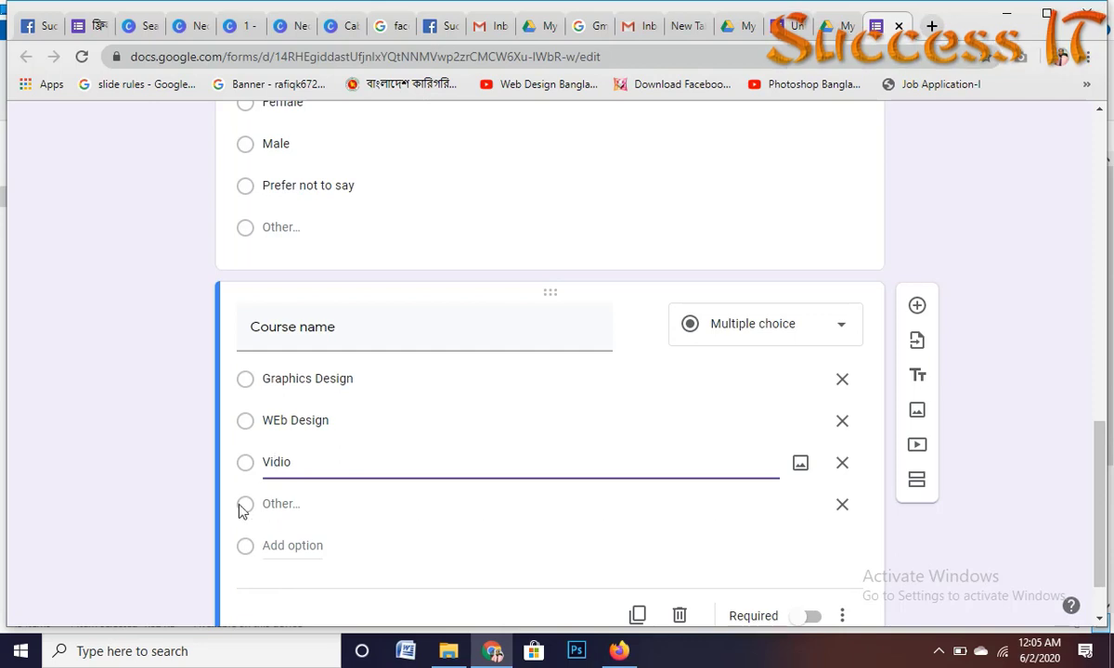
text(i)
key(Right)
key(Delete)
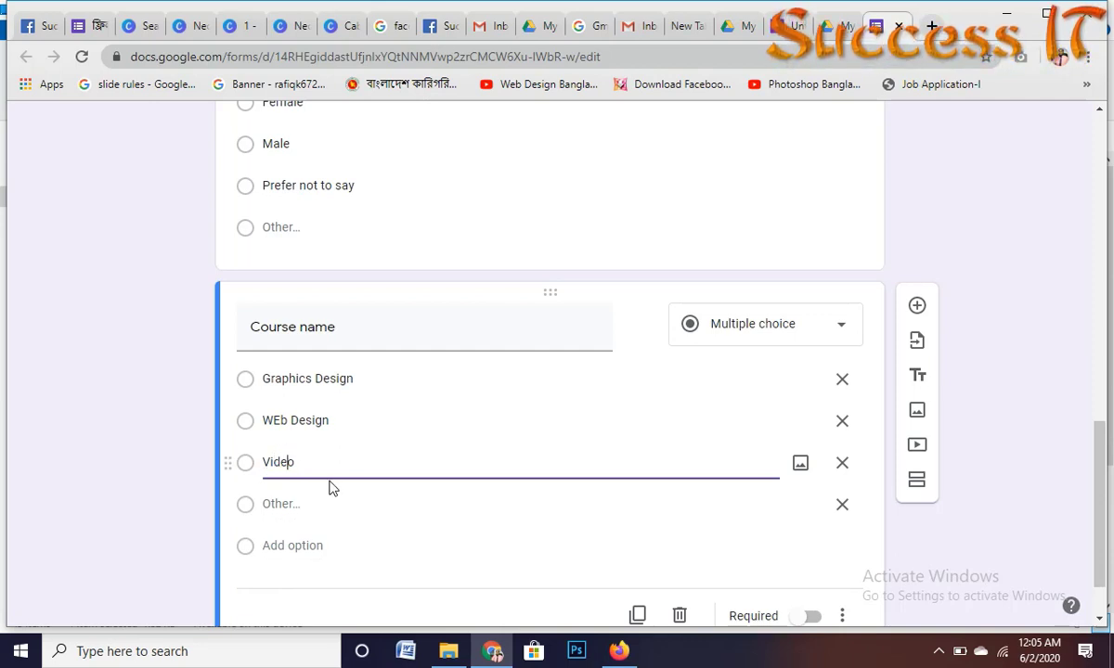
text(e)
key(Right)
text(b)
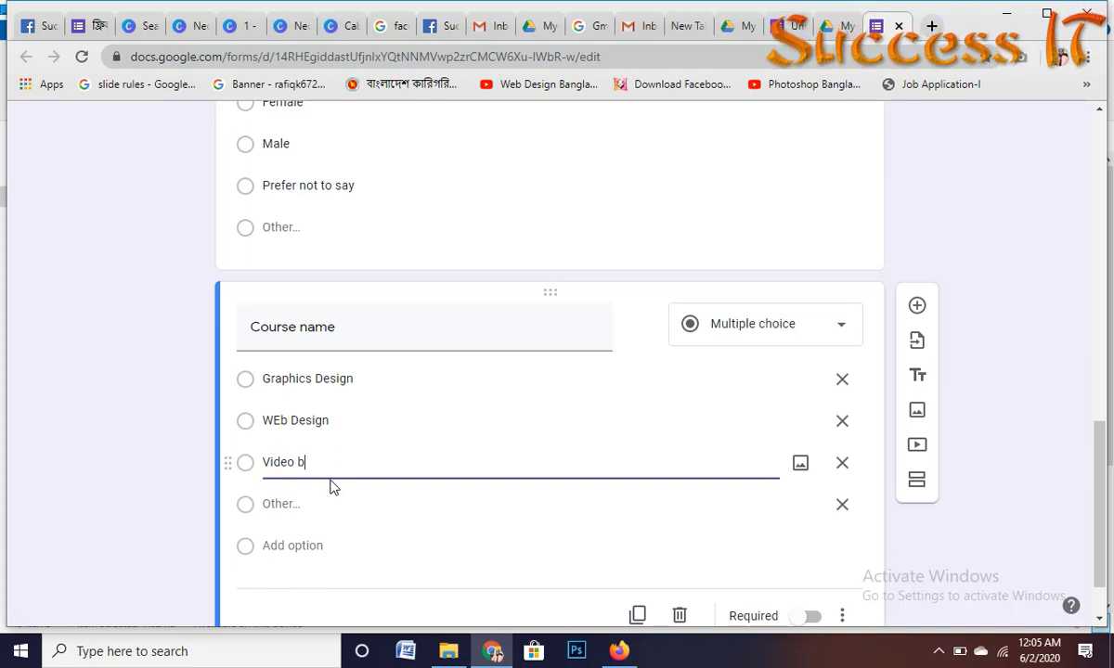
text(Editi)
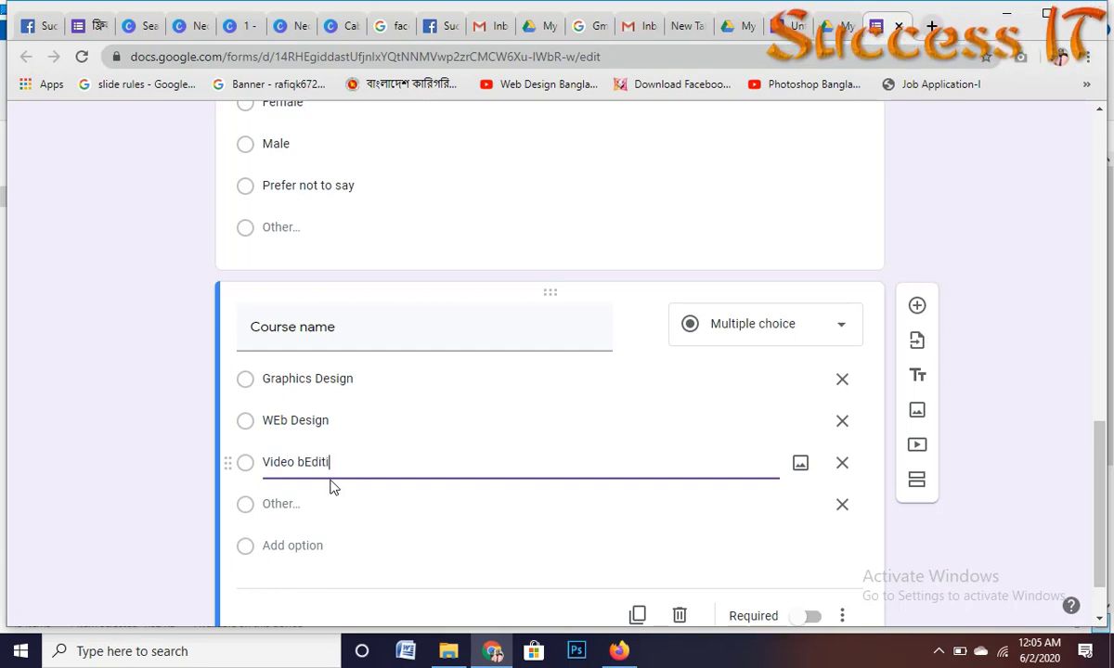
text(ng)
double_click(319, 462)
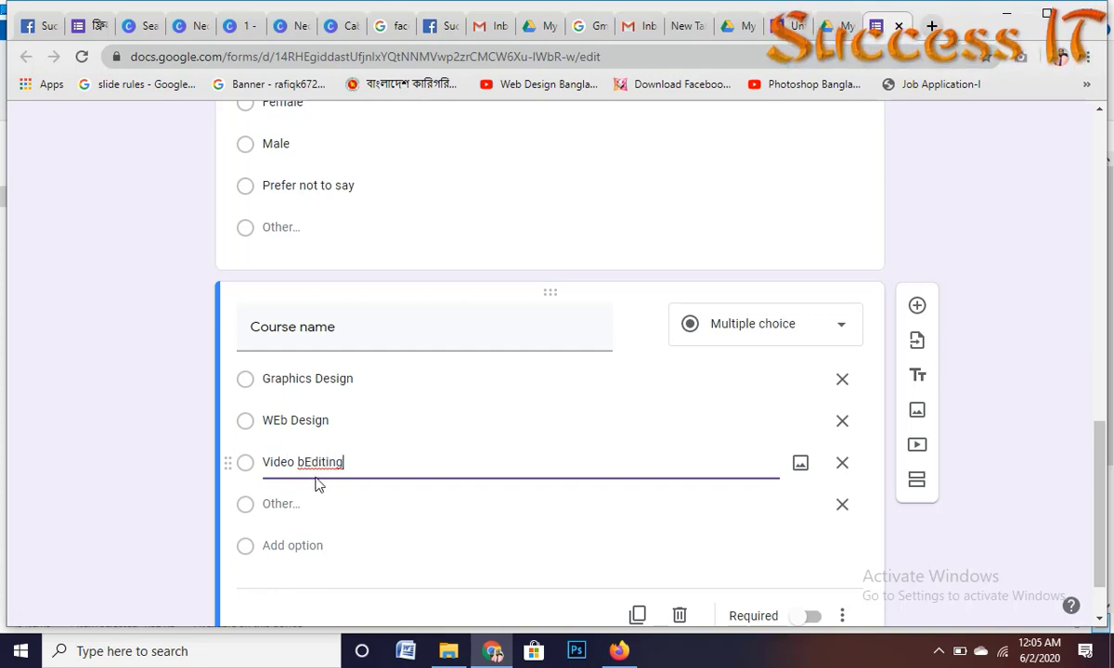
key(Left)
key(shift+Right)
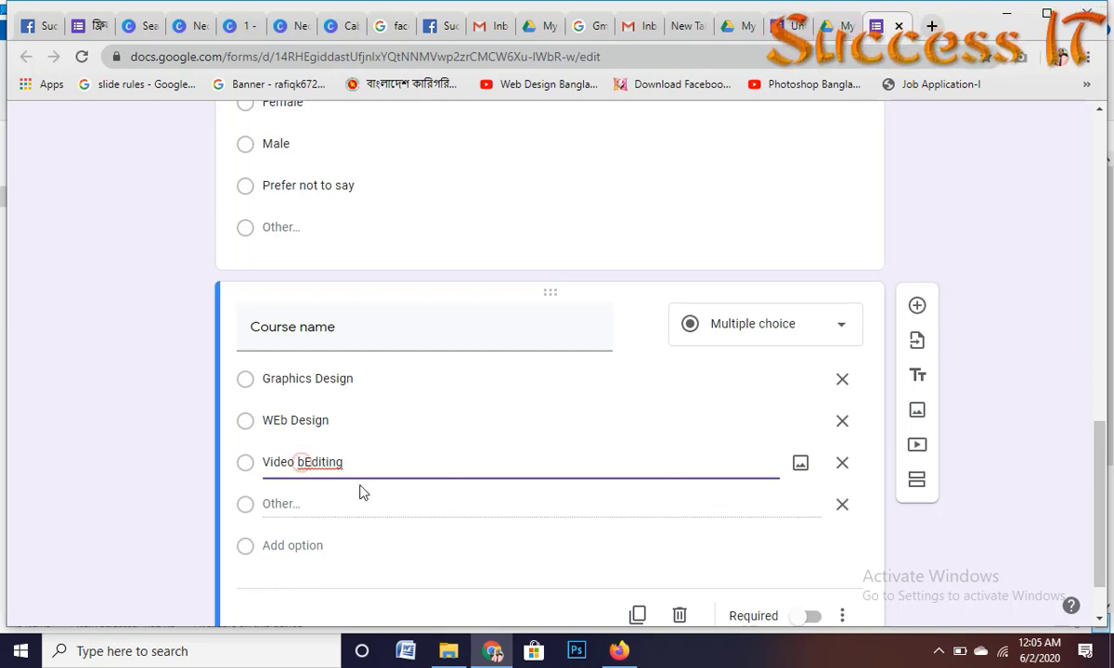
key(BackSpace)
click(305, 500)
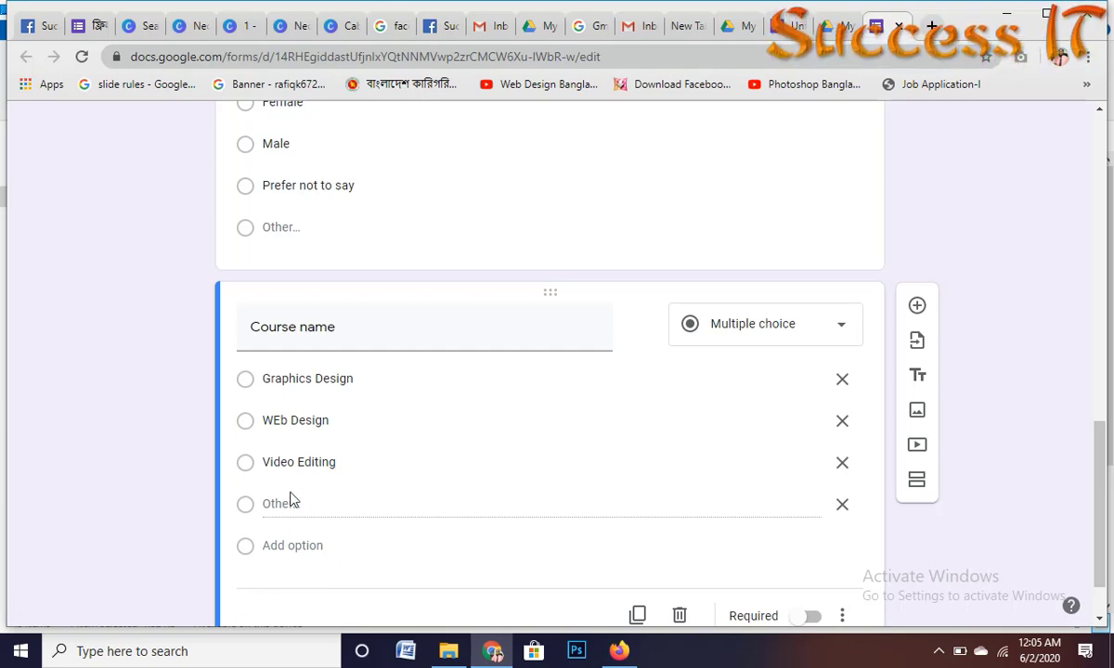
Step: Add 'office Course' and 'Programing' as new Course name choices
click(387, 503)
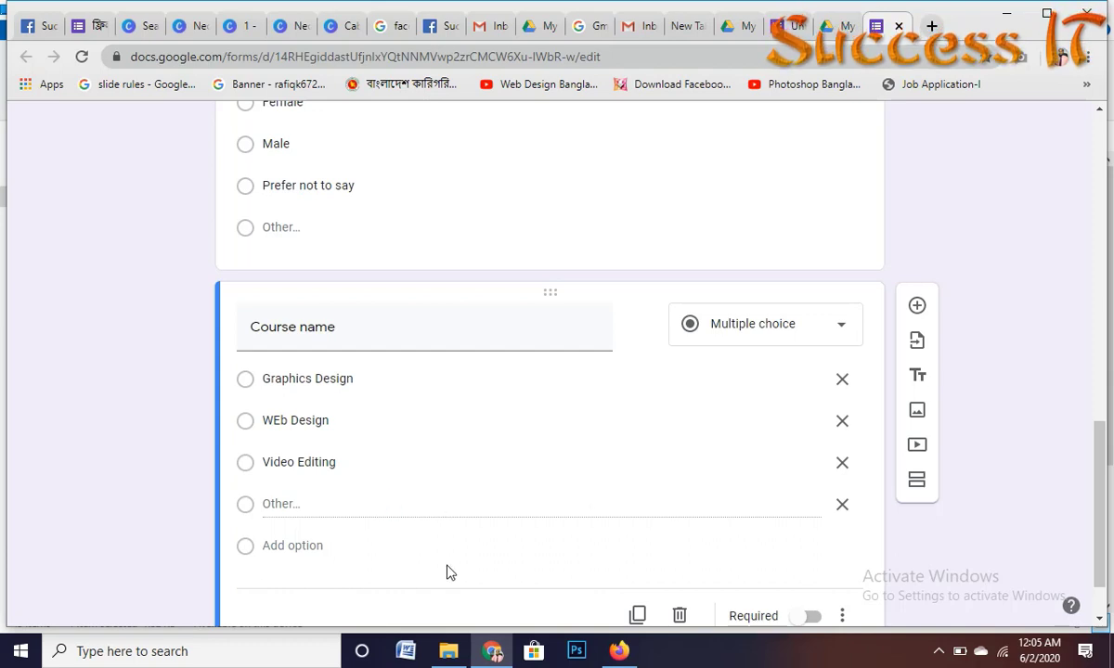
click(281, 546)
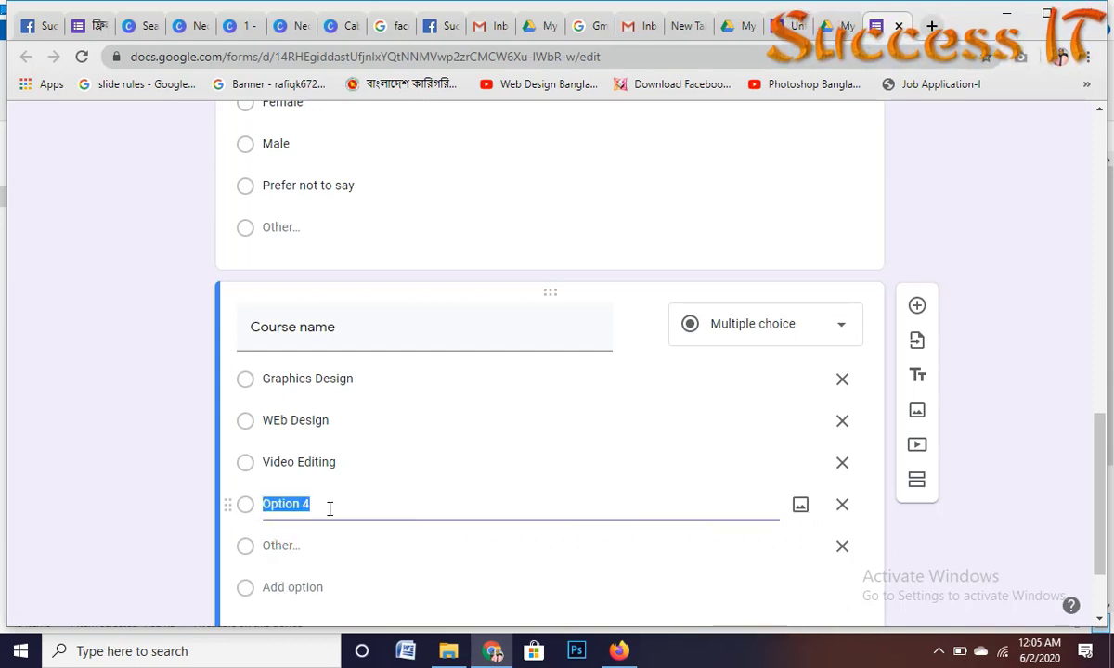
text(offi)
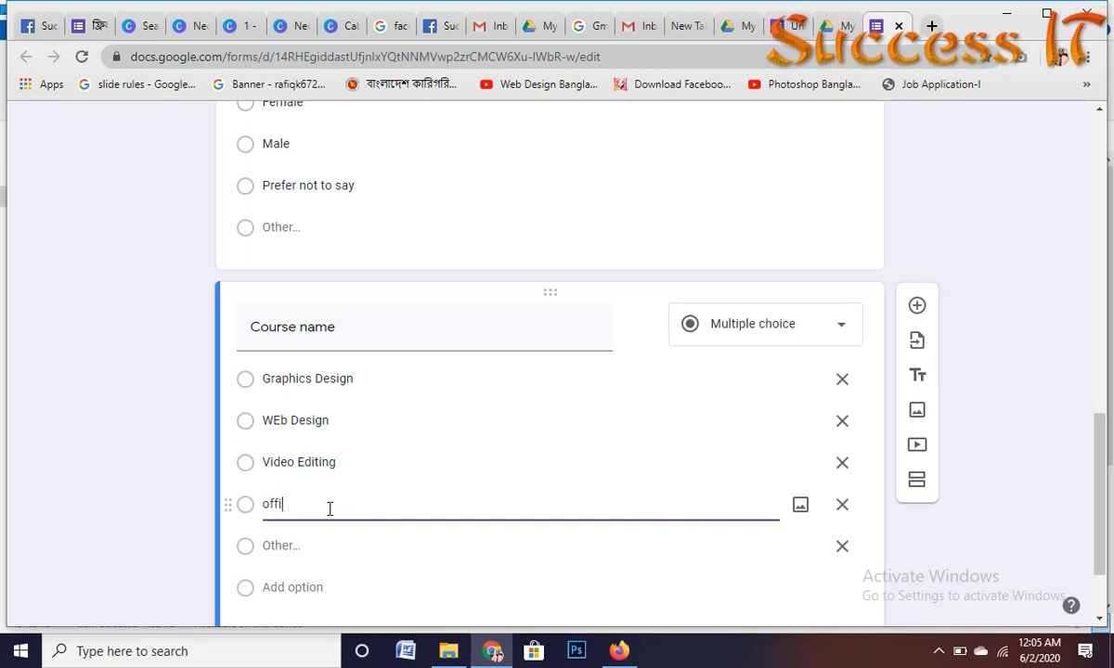
text(ce )
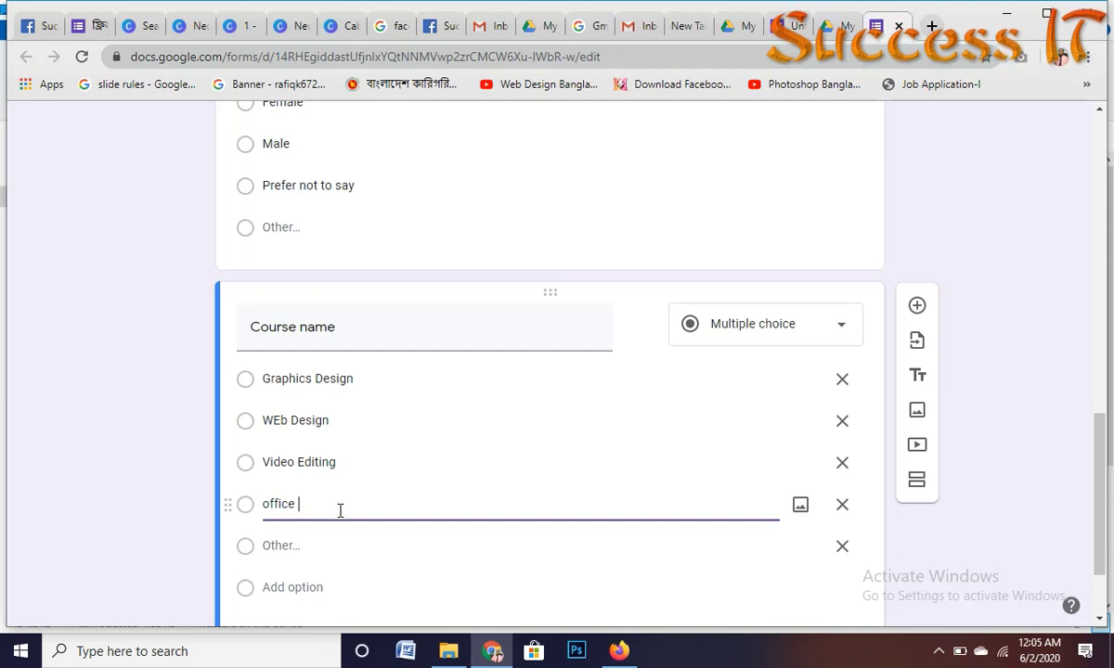
text(Cou)
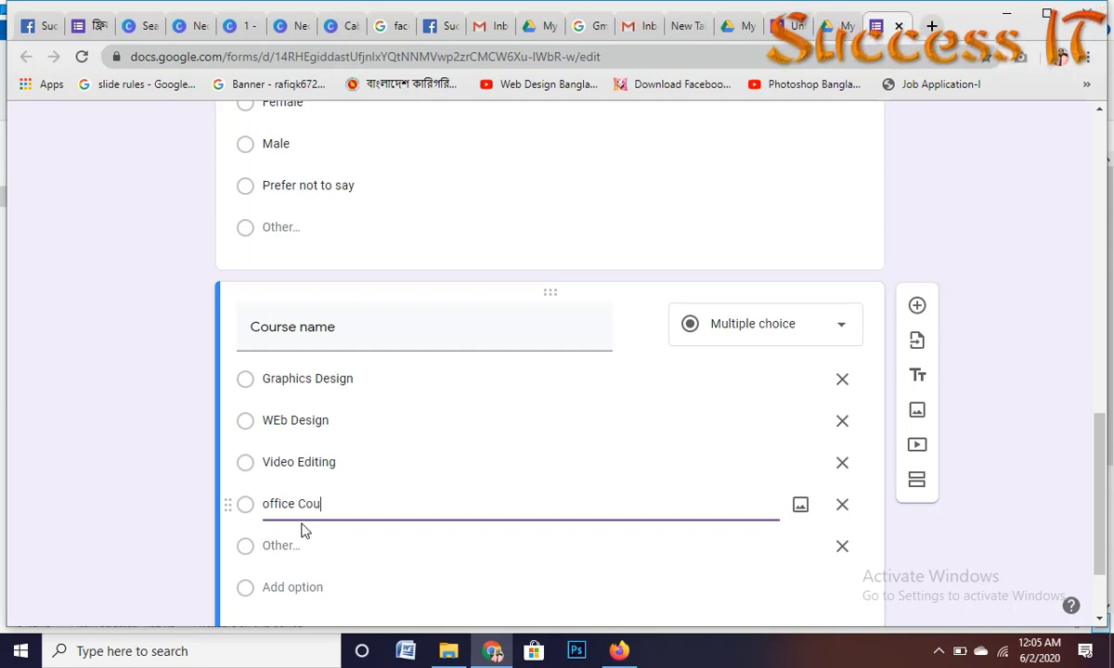
text(rse)
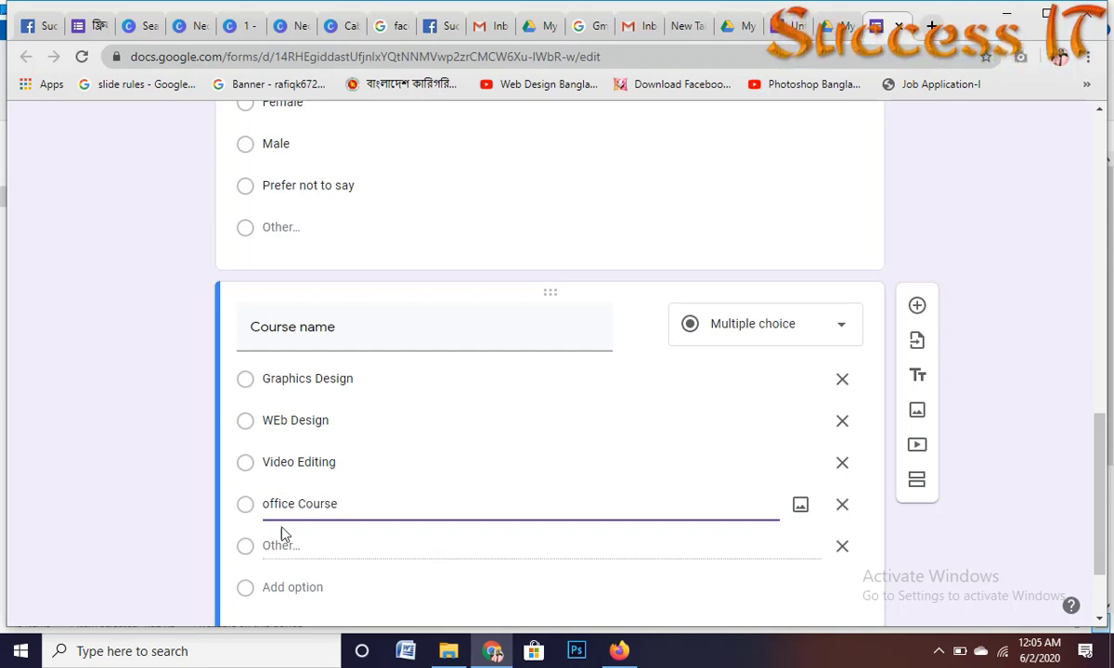
scroll(306, 527, down, 2)
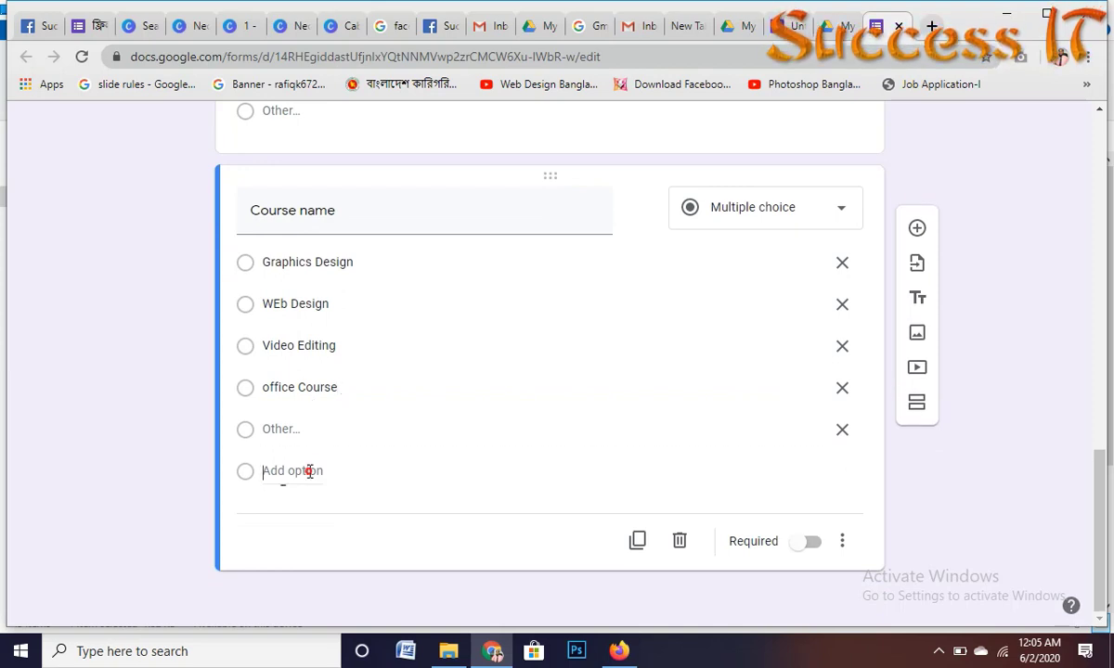
click(309, 471)
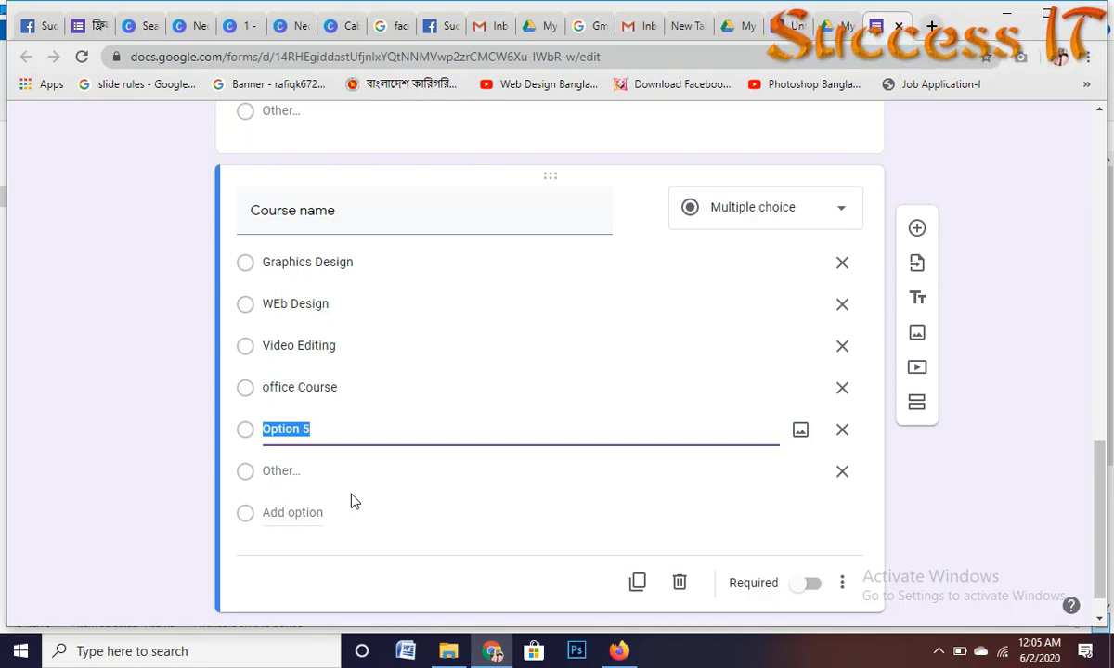
text(Pr)
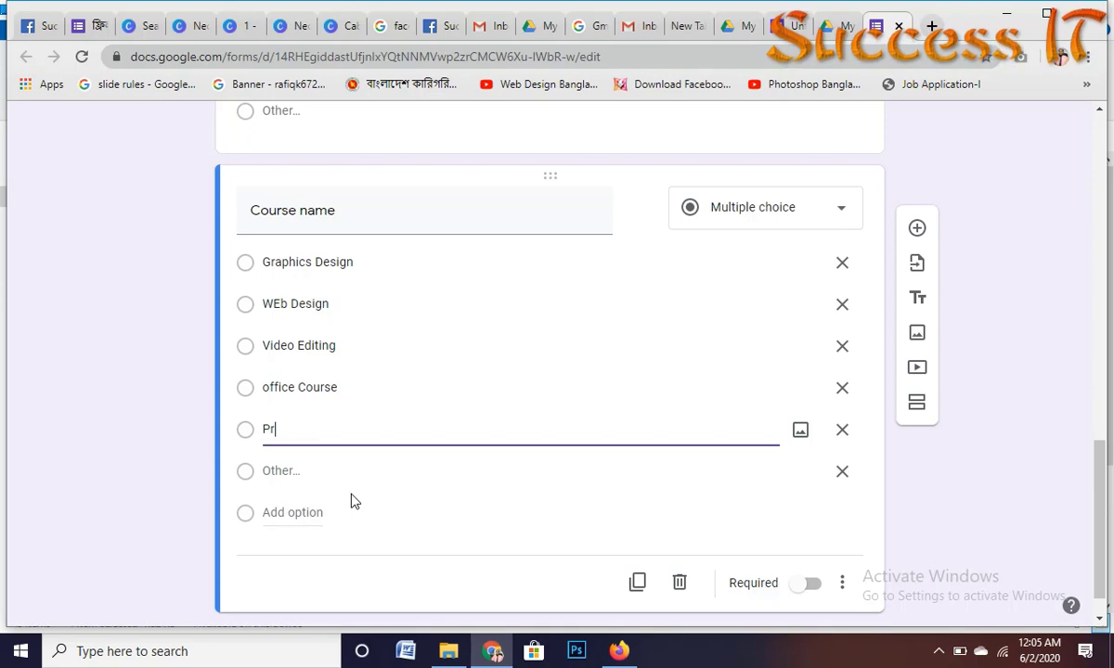
text(og)
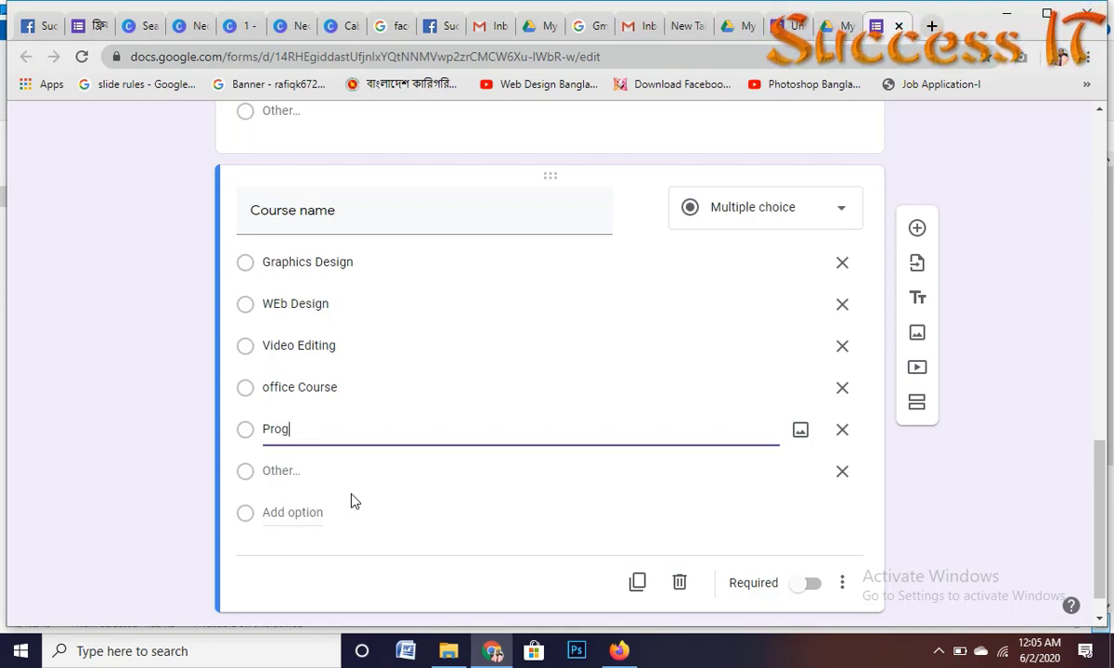
text(ramo)
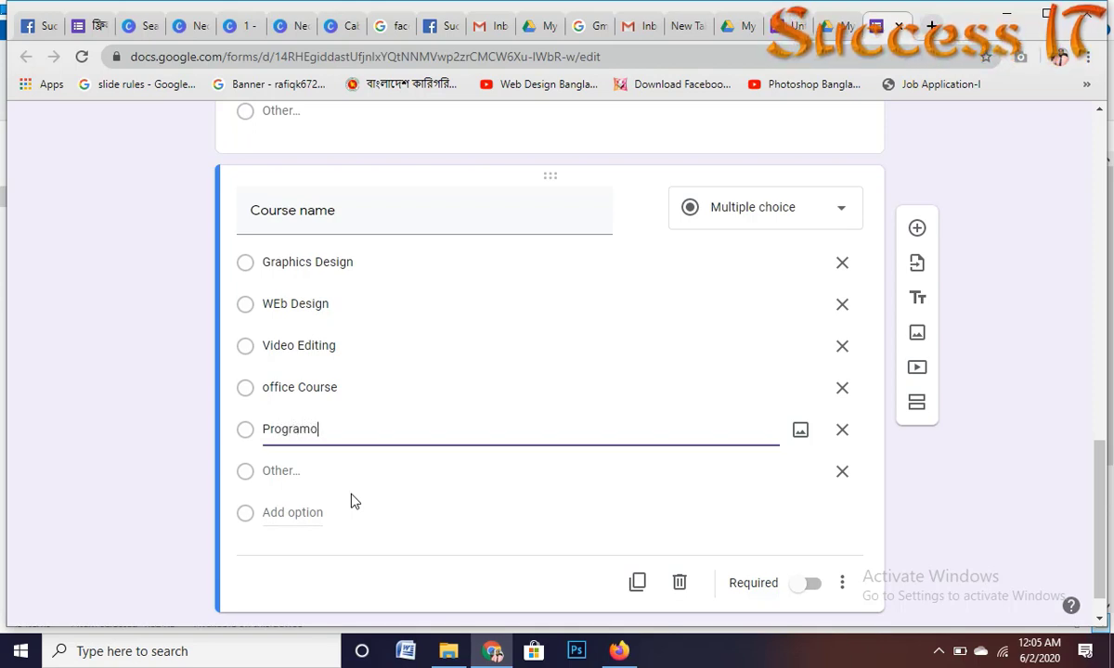
key(BackSpace)
text(ing)
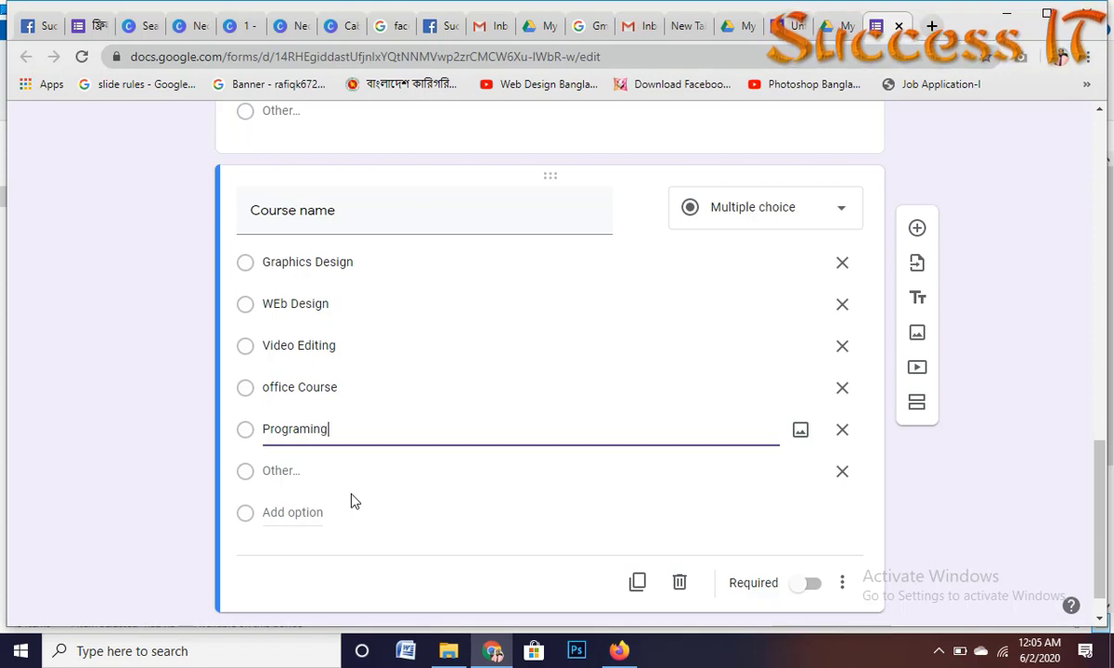
Step: Add 'Digital marketing' and 'you tube marketing' as further choices
click(311, 516)
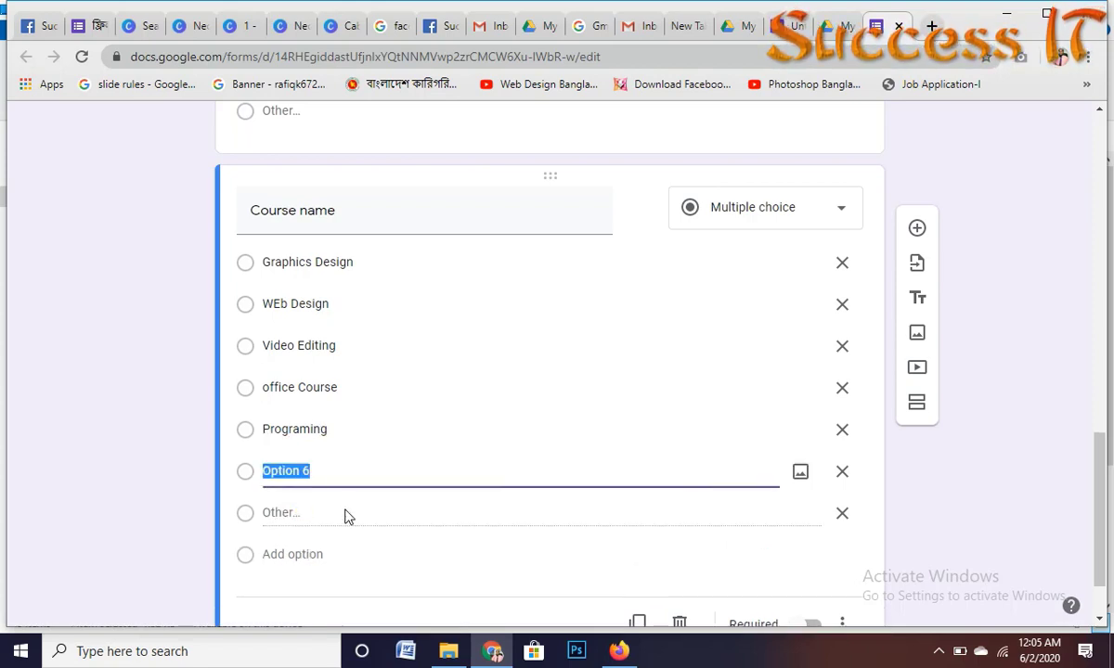
key(BackSpace)
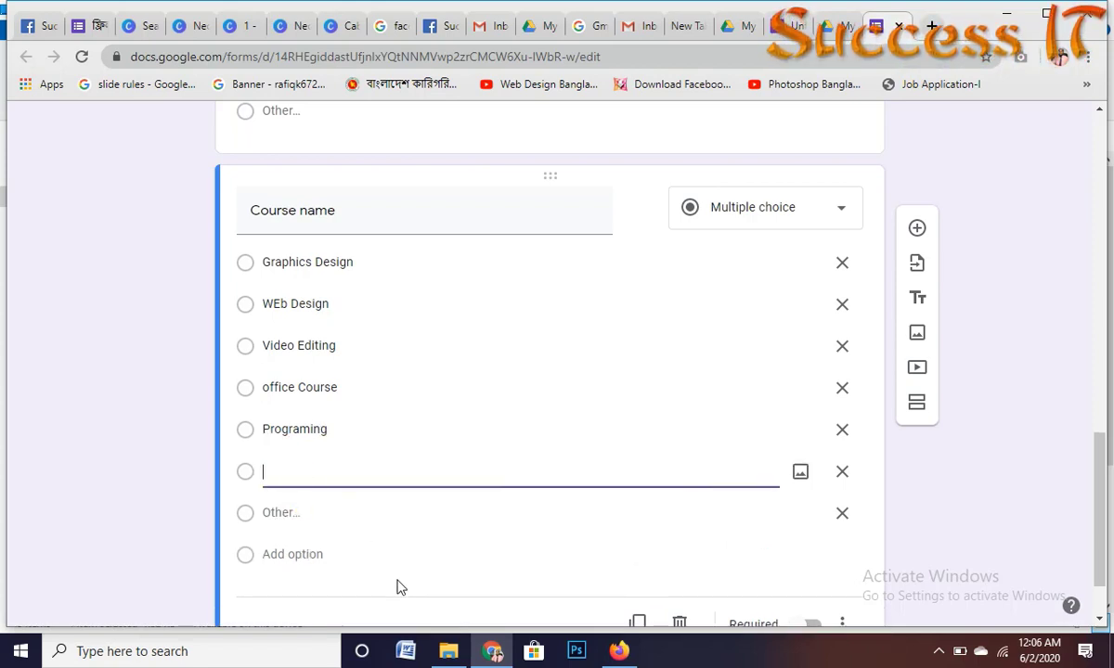
text(D)
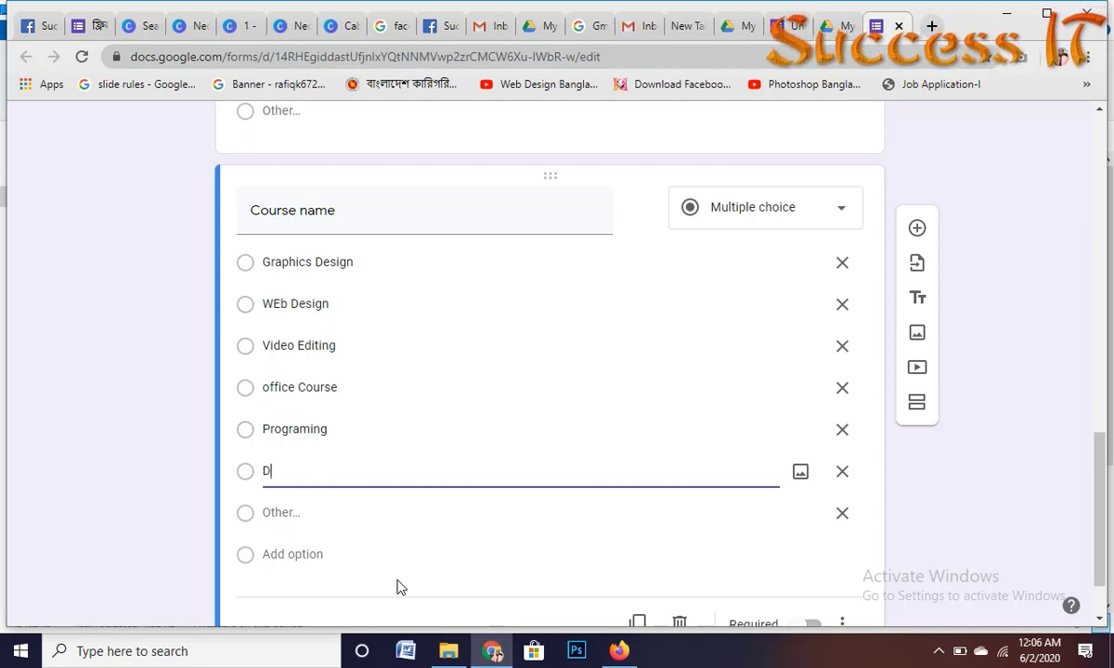
text(igita)
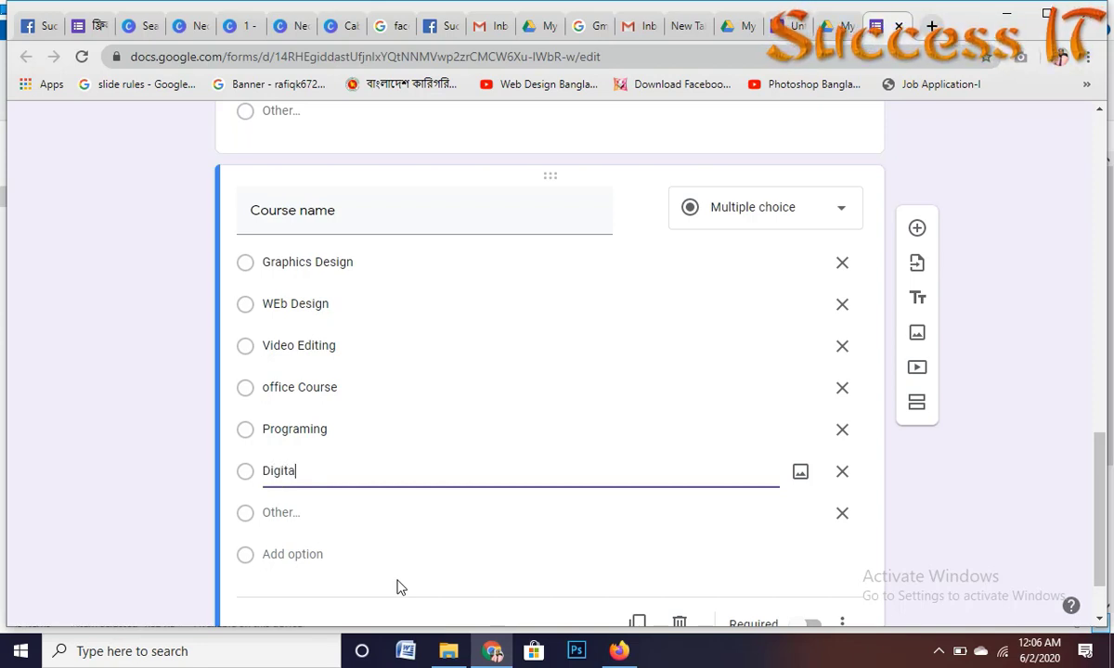
text(l mar)
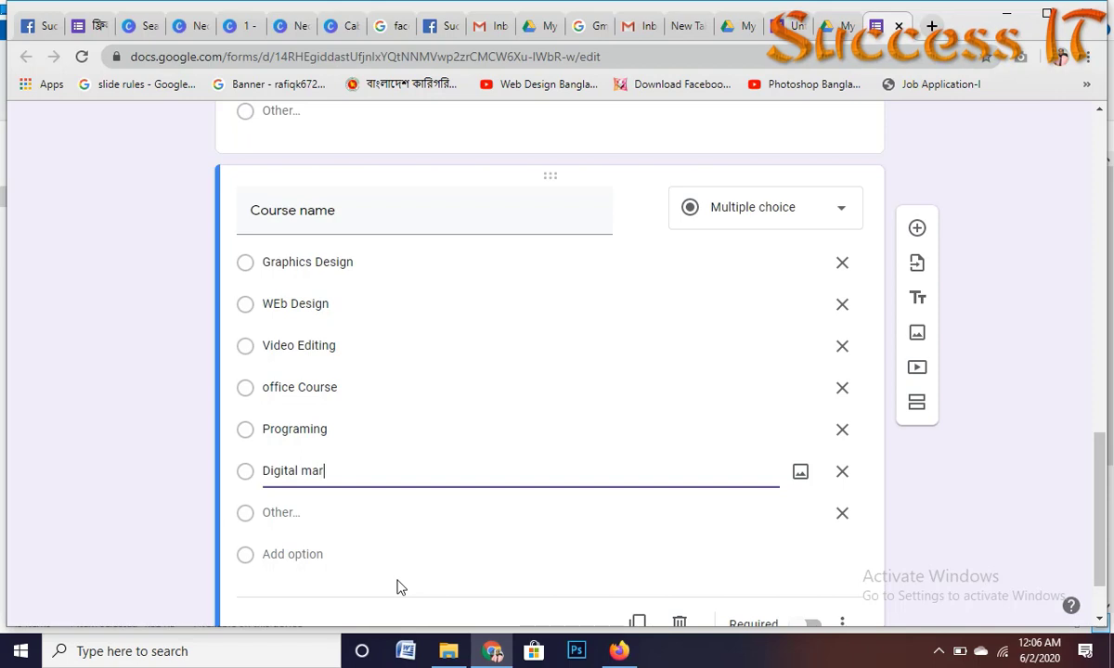
text(ke)
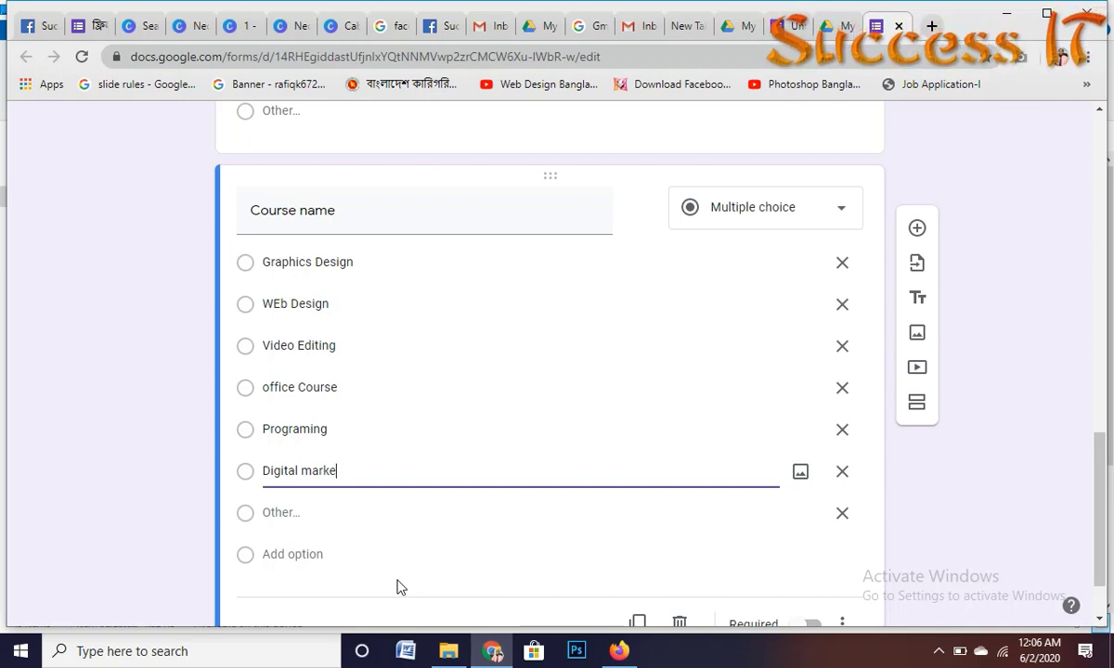
text(tin)
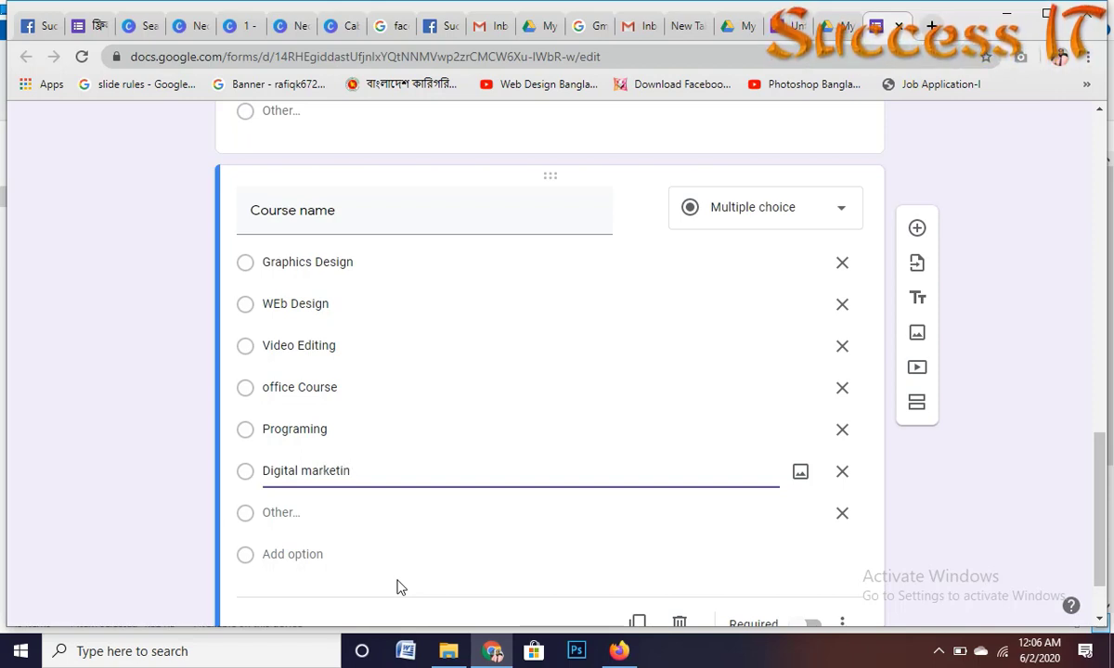
text(g)
scroll(564, 488, down, 1)
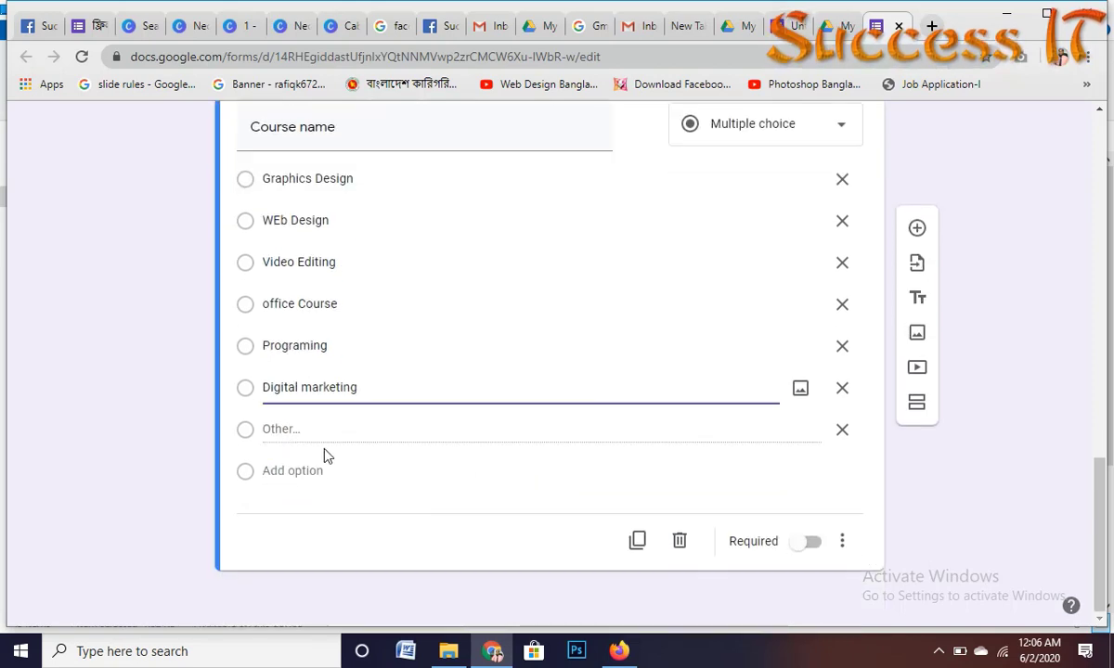
click(301, 471)
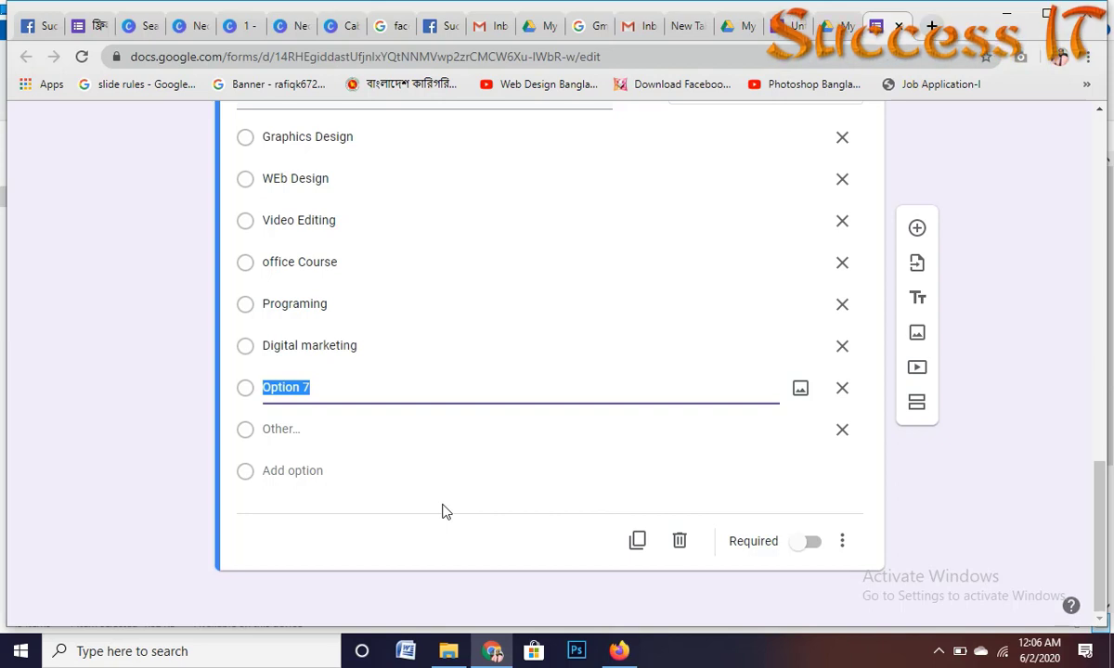
text(y)
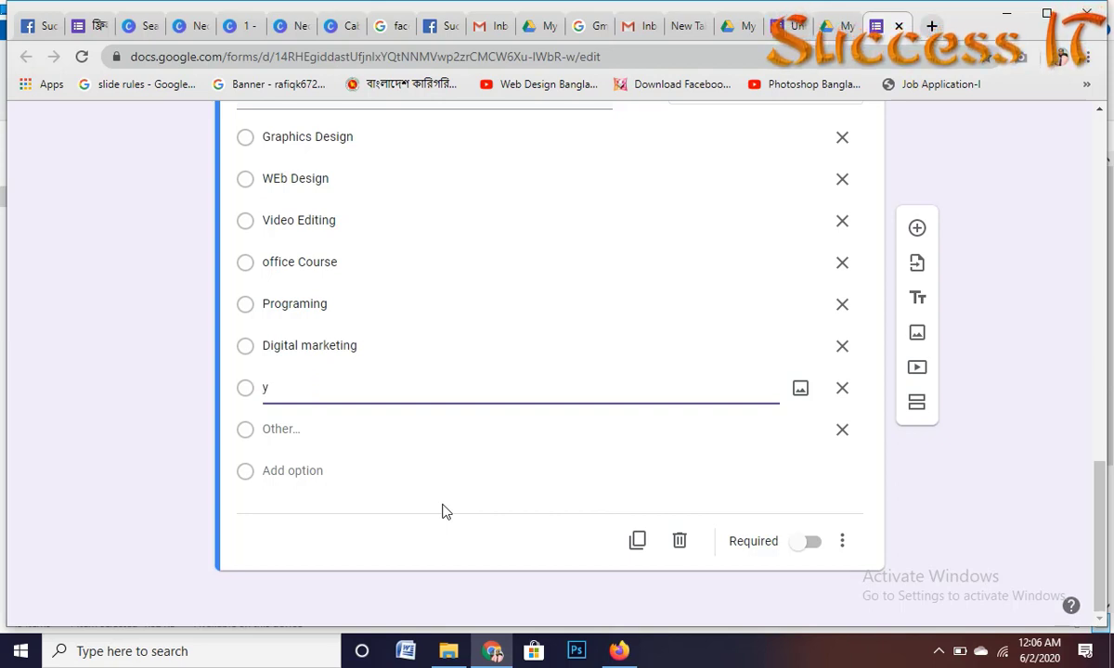
text(ou)
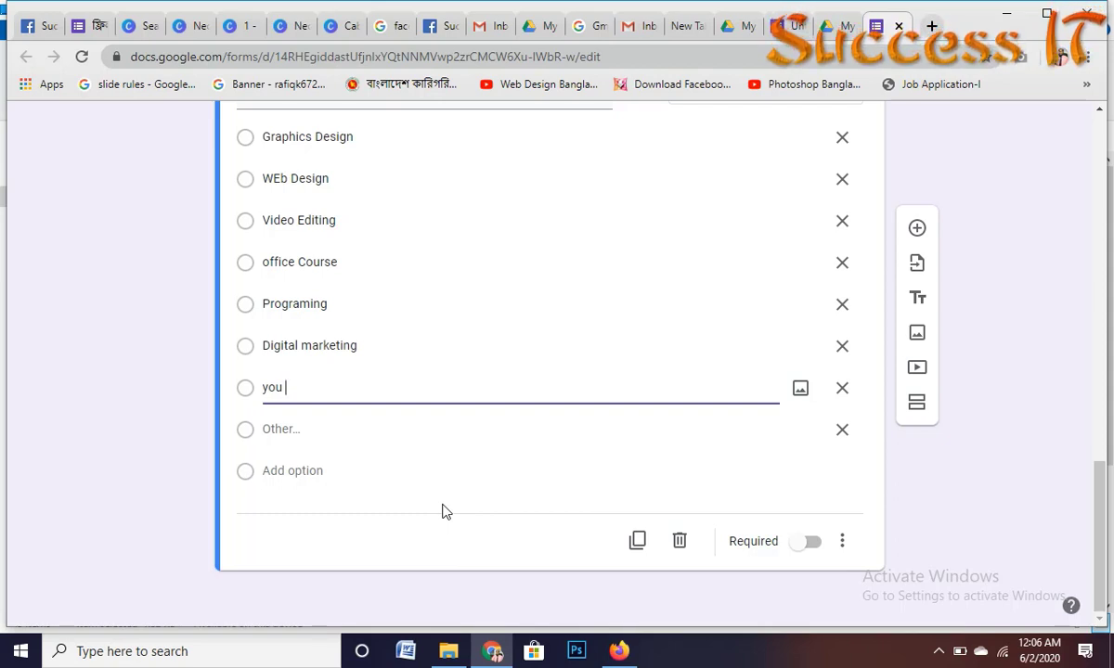
text(tub)
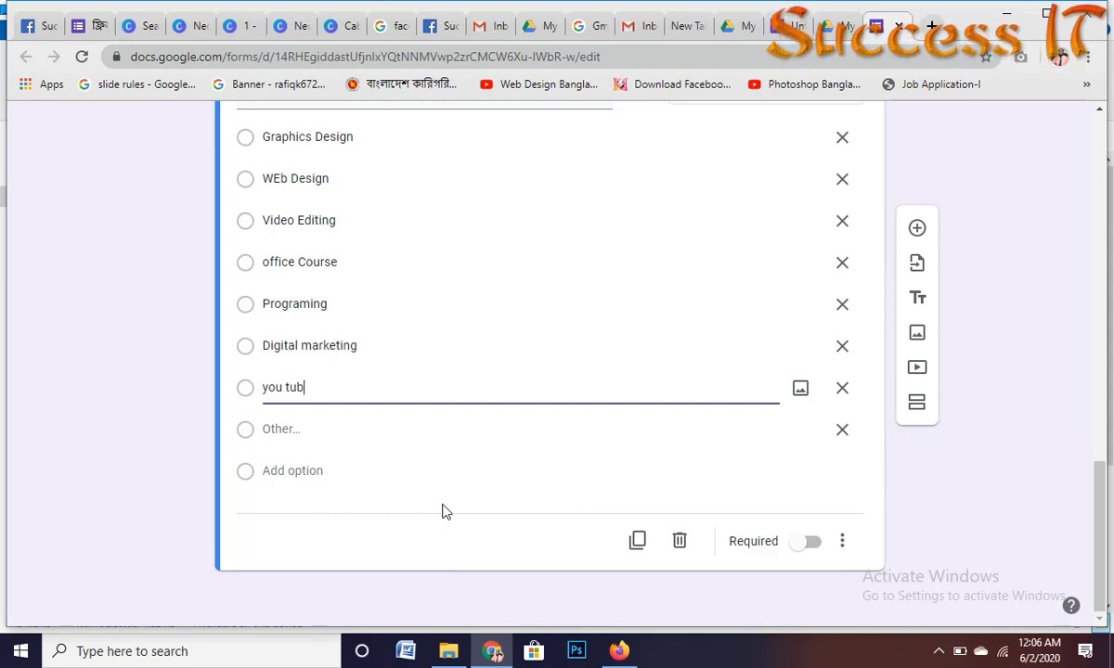
text(e m)
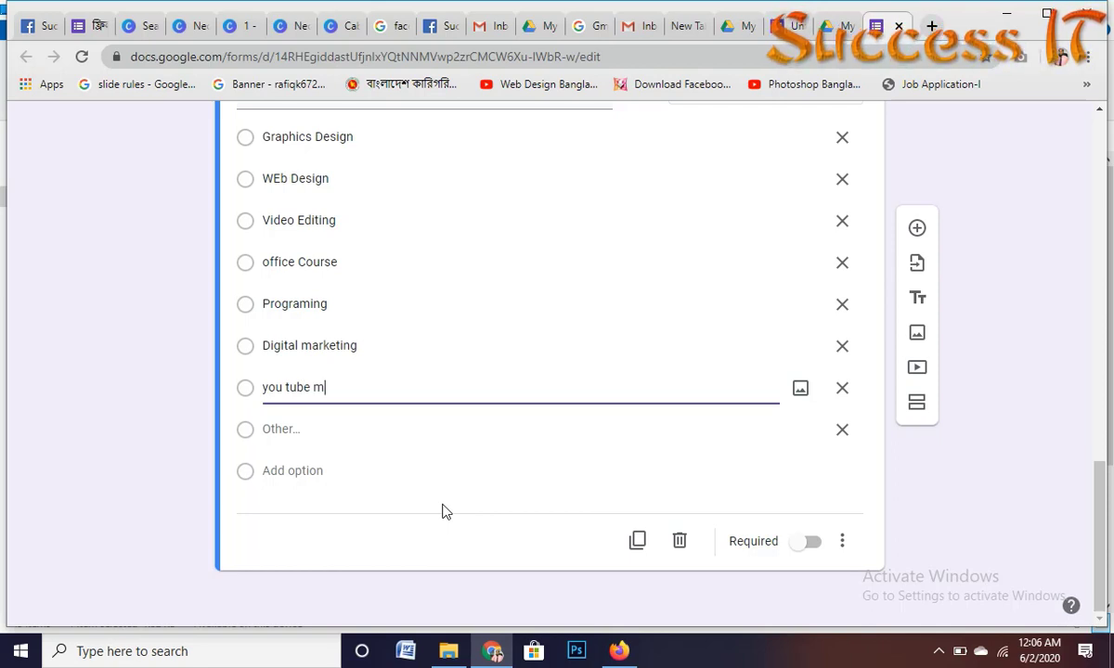
text(ark)
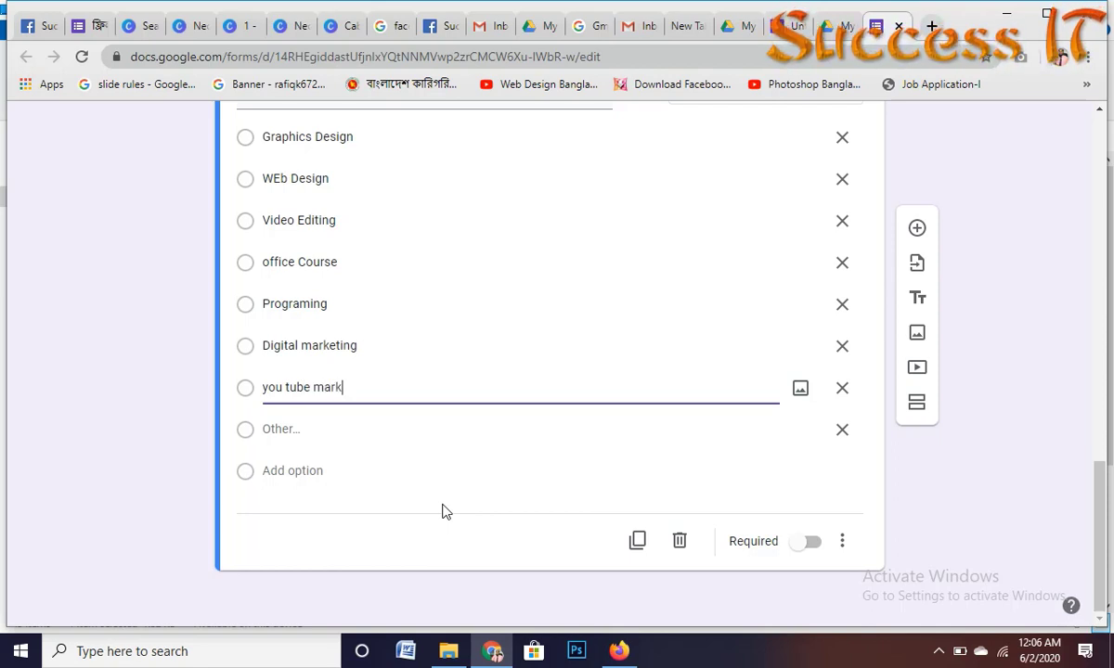
text(e ting)
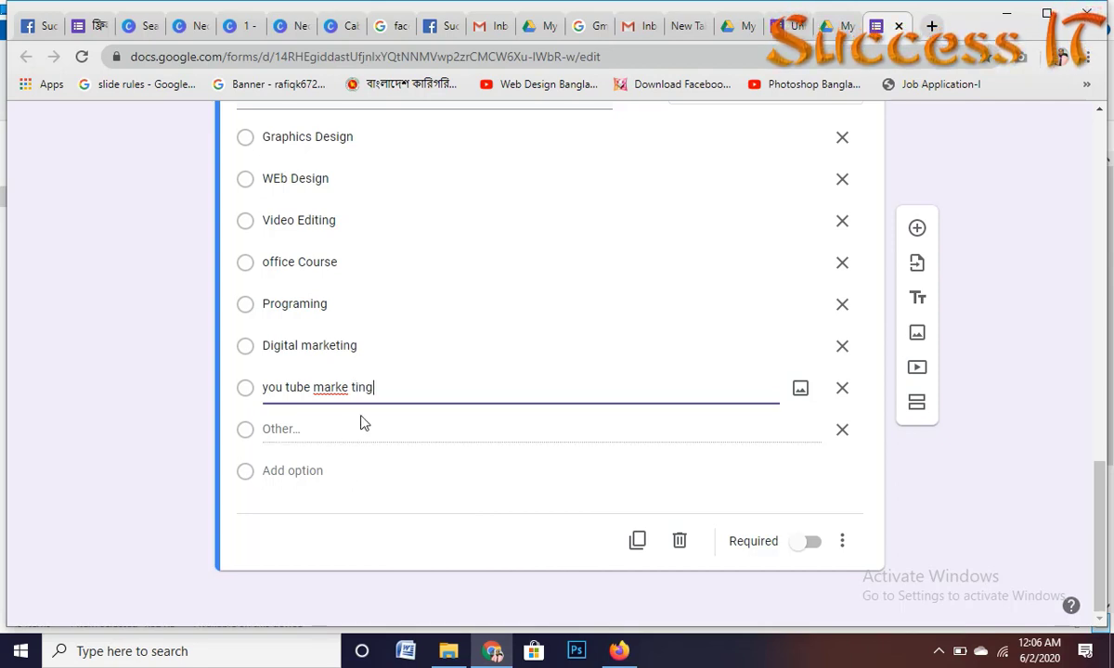
Step: Fix the stray space in 'you tube marketing' and remove the Other choice
click(348, 387)
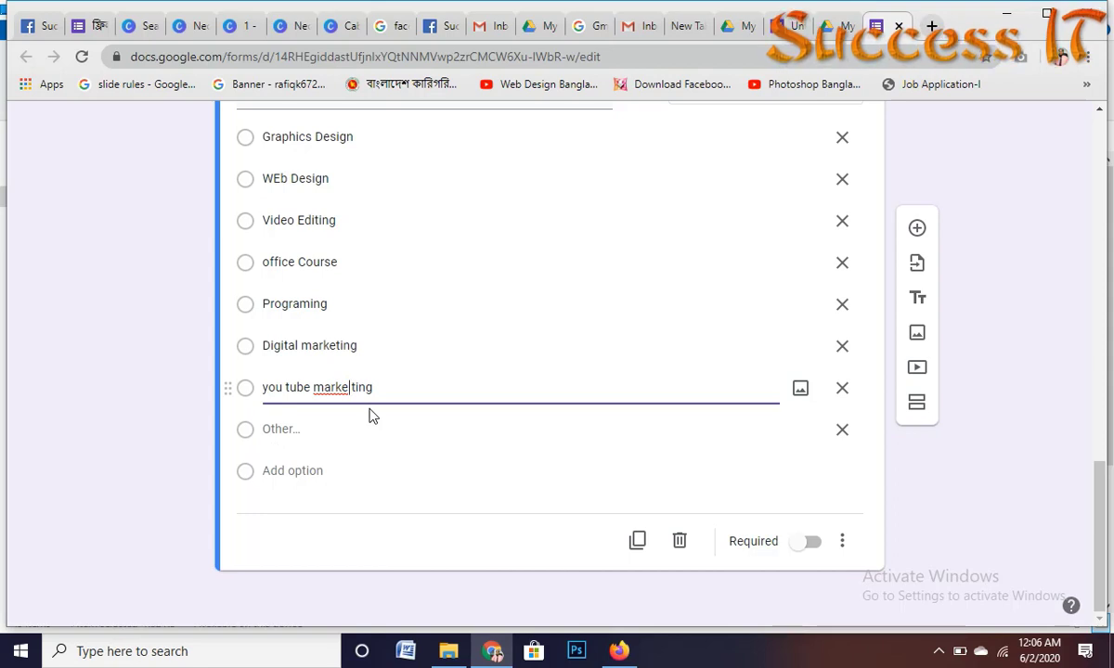
key(BackSpace)
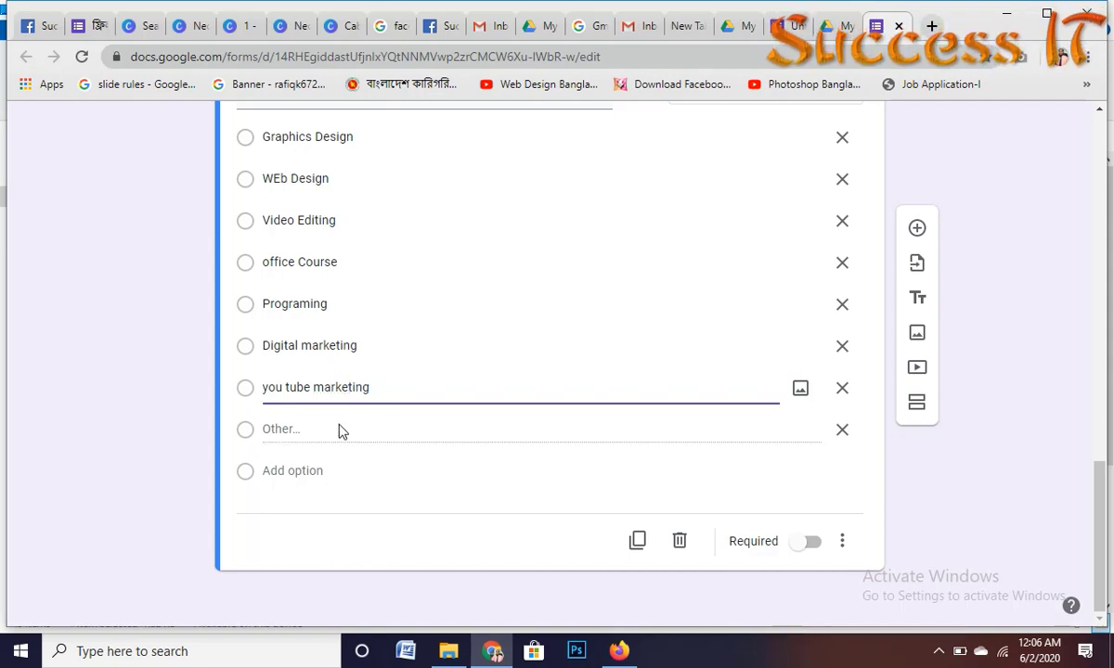
click(527, 457)
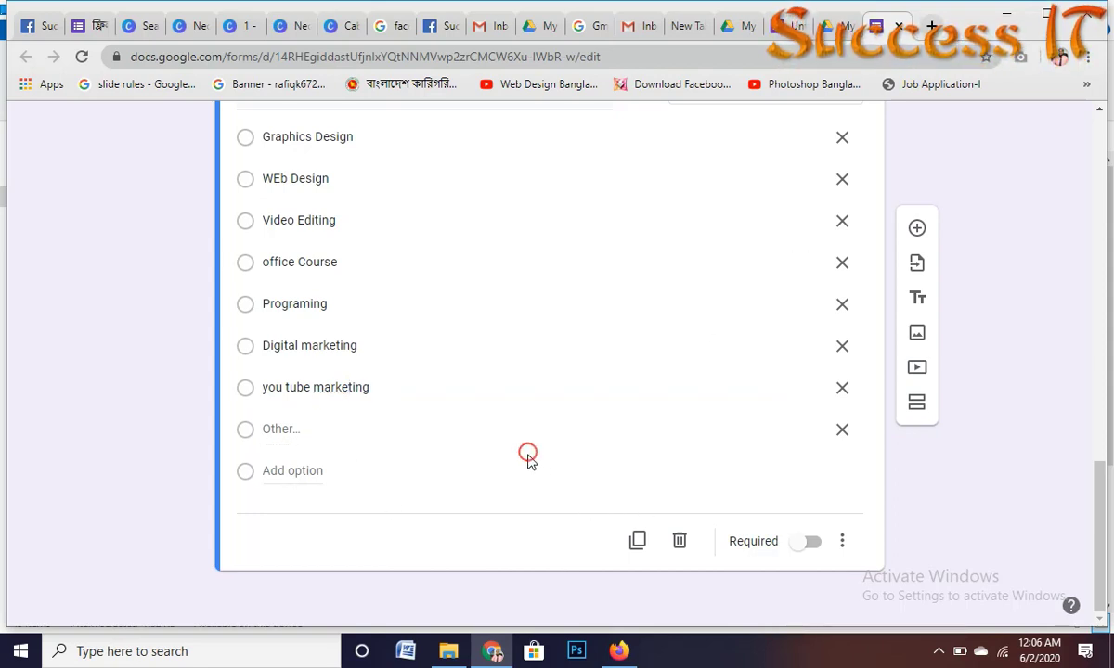
click(842, 429)
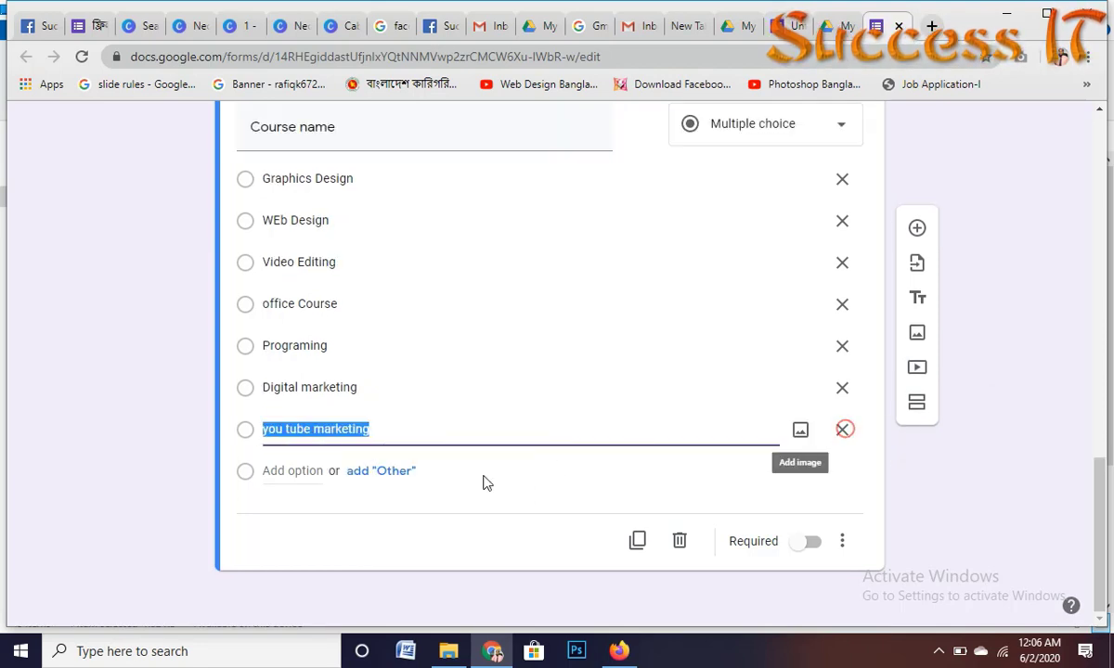
click(506, 493)
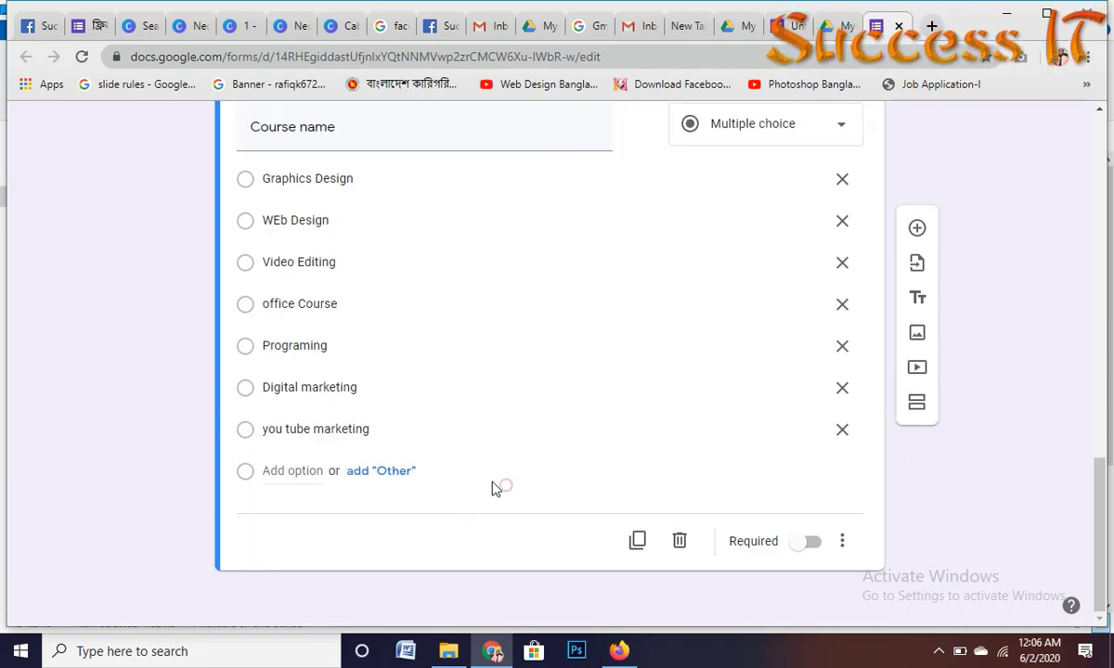
Step: Duplicate the Course name question
click(638, 542)
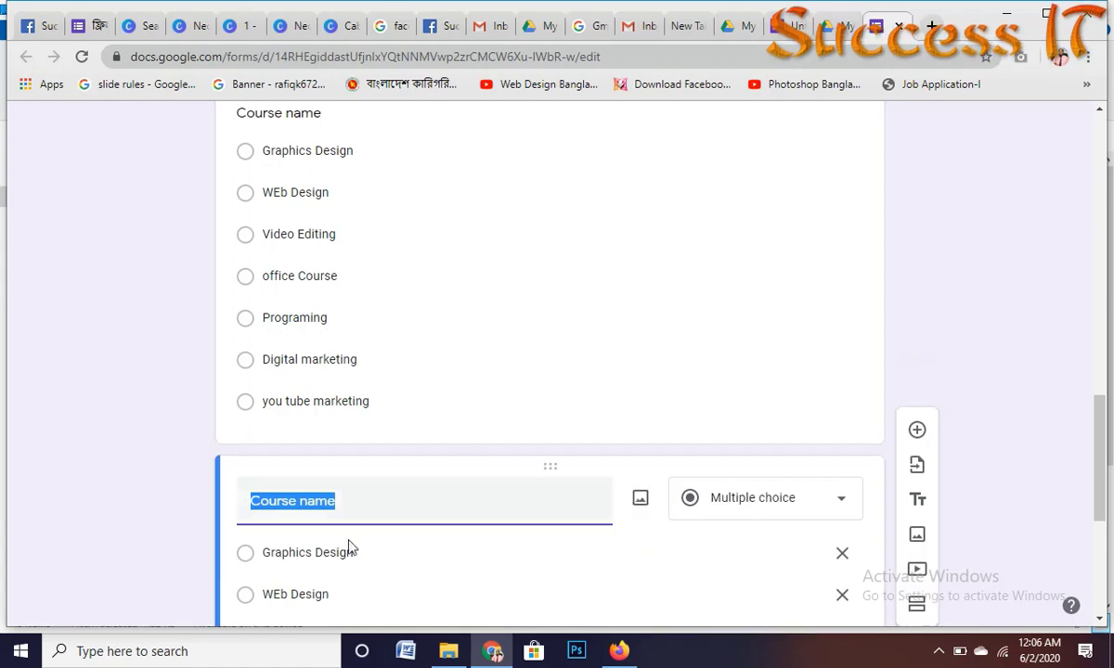
scroll(390, 334, up, 5)
scroll(389, 334, up, 6)
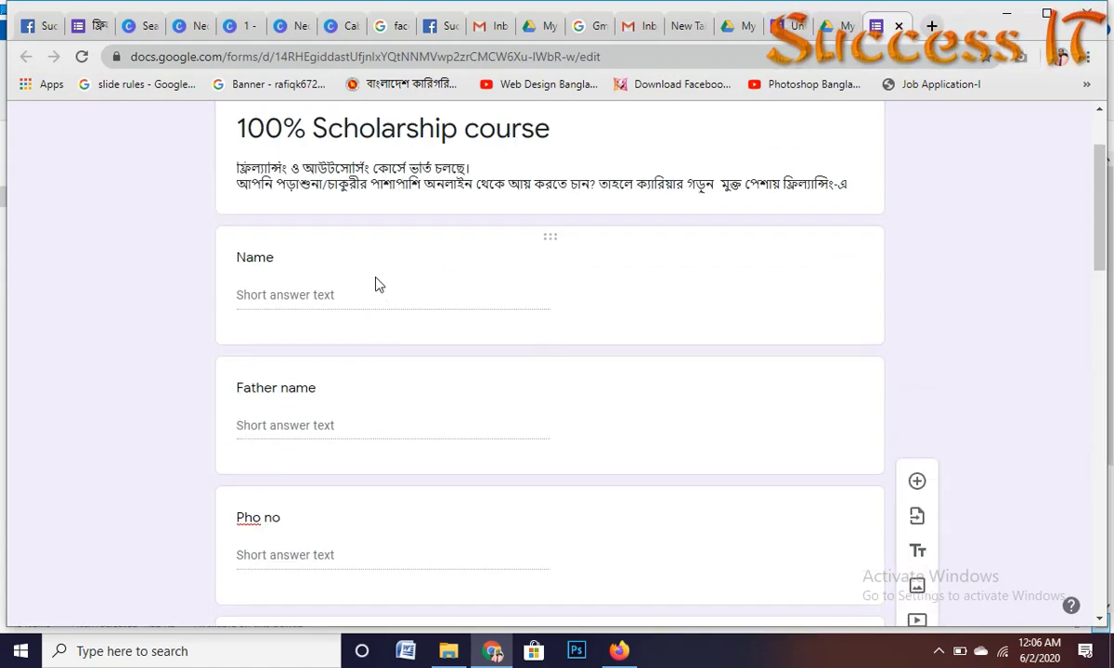
scroll(311, 389, down, 2)
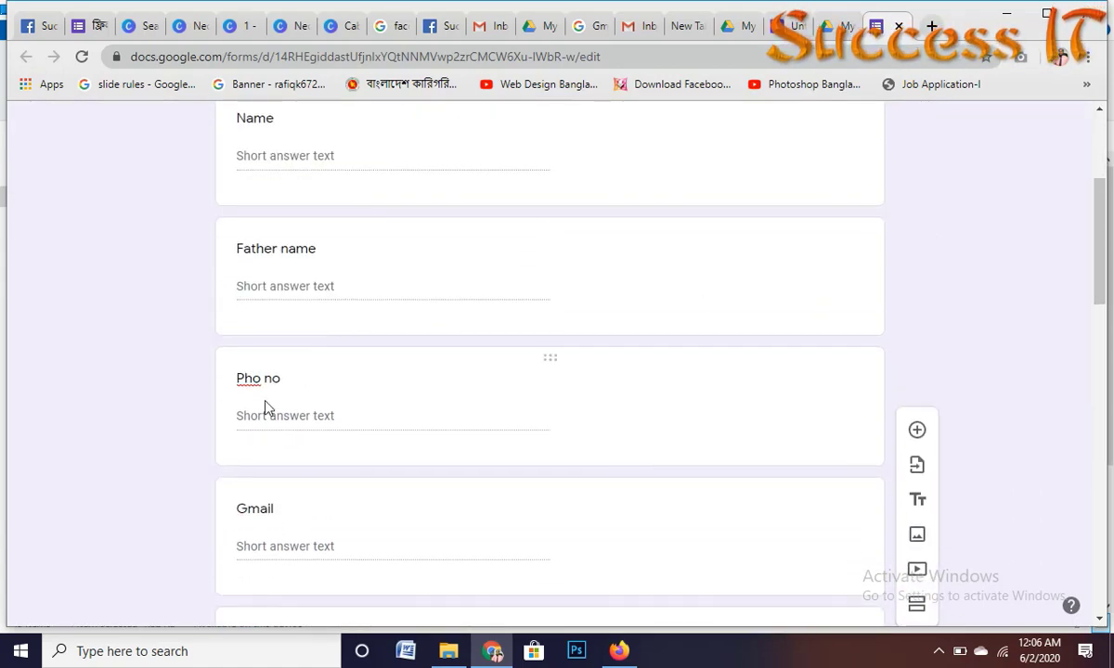
scroll(264, 406, down, 2)
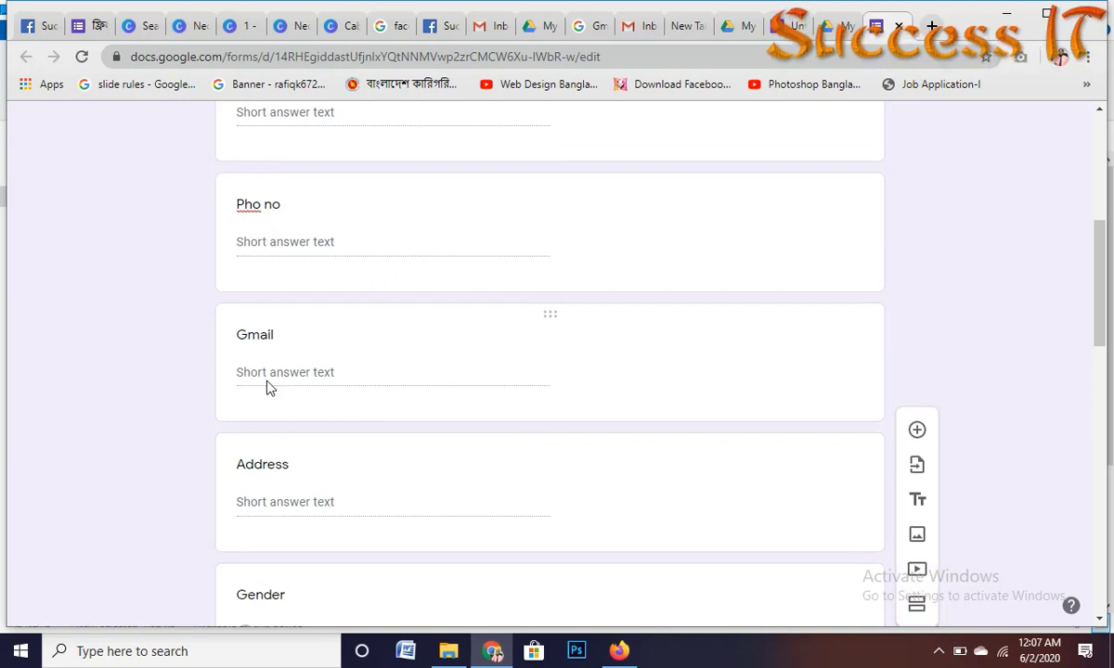
scroll(287, 381, down, 1)
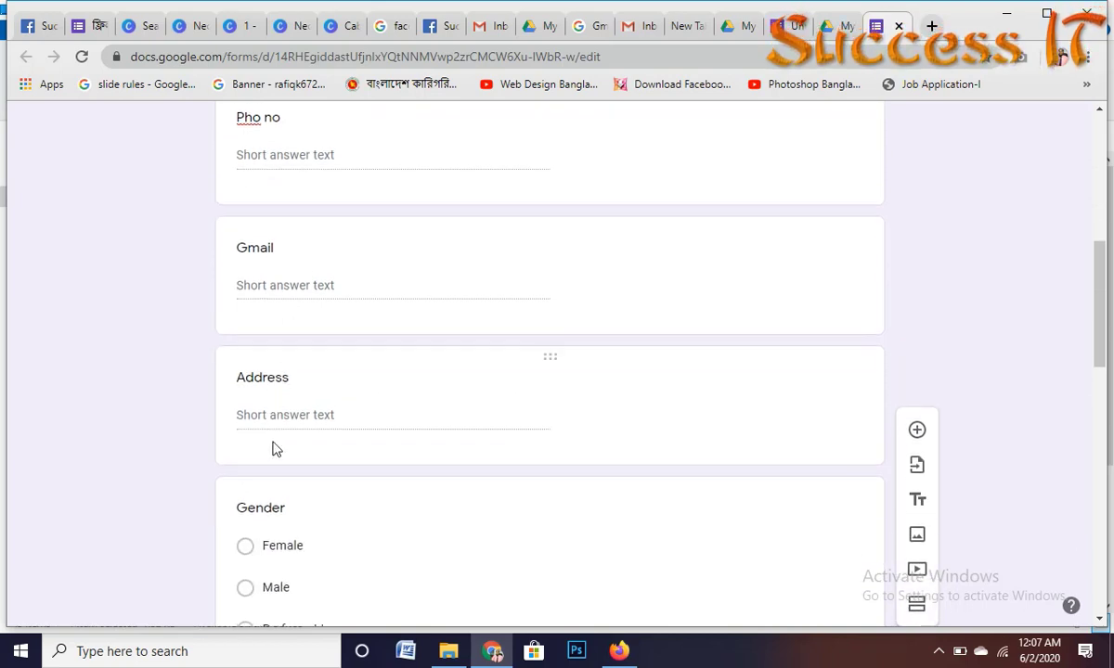
scroll(274, 449, up, 2)
Step: Start correcting the misspelled 'Pho no' question title
click(258, 290)
right_click(257, 294)
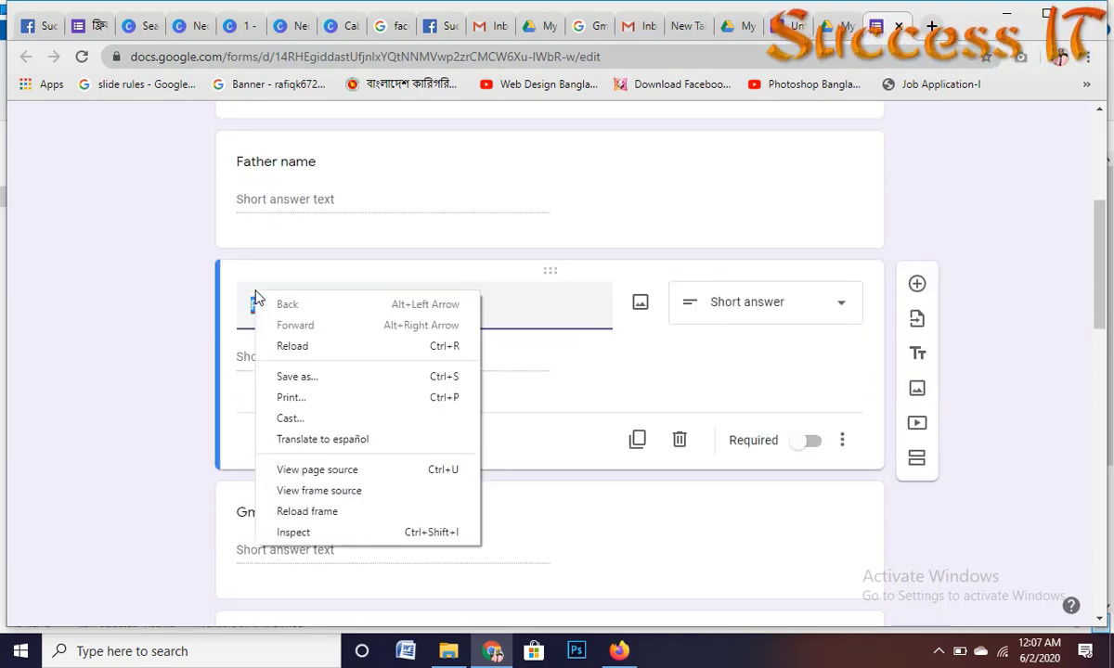
click(232, 317)
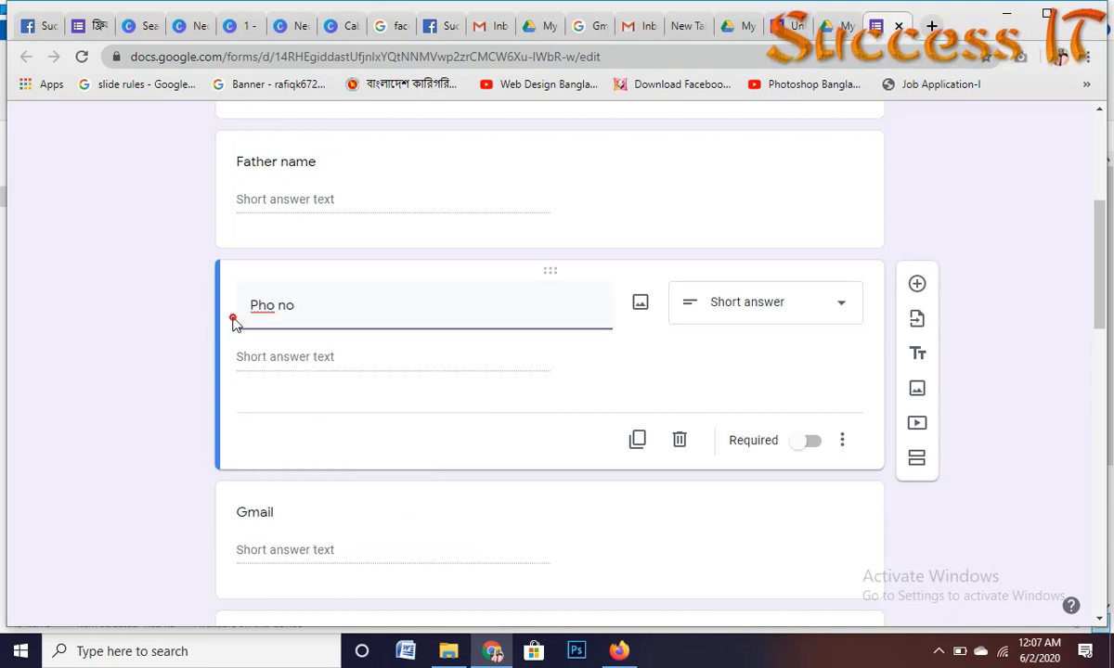
click(279, 304)
click(278, 304)
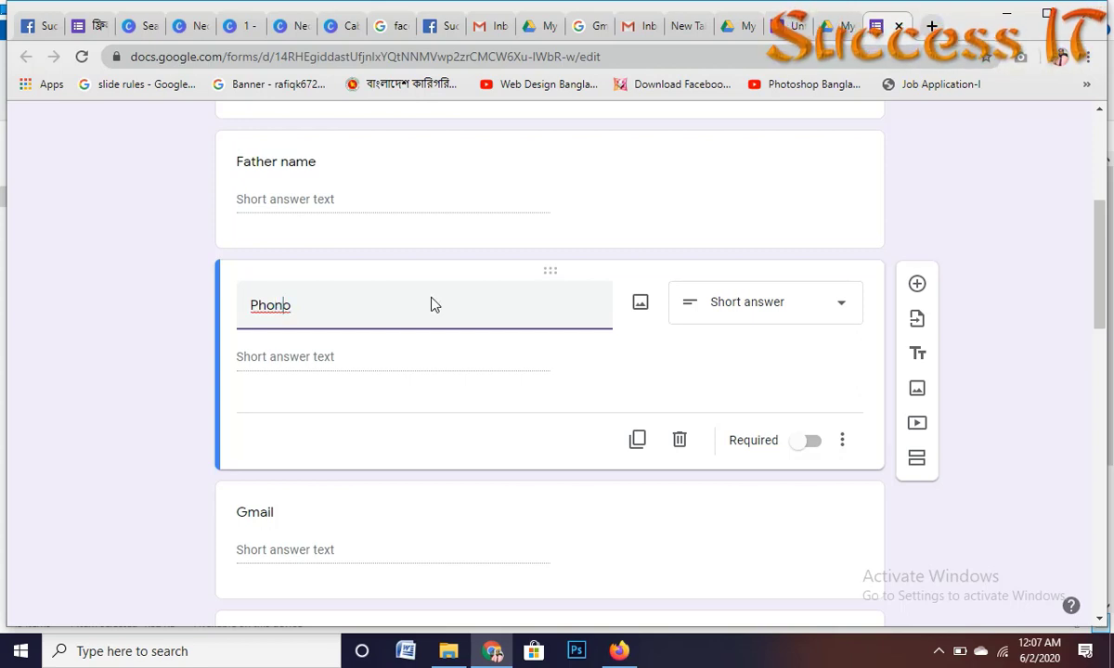
key(BackSpace)
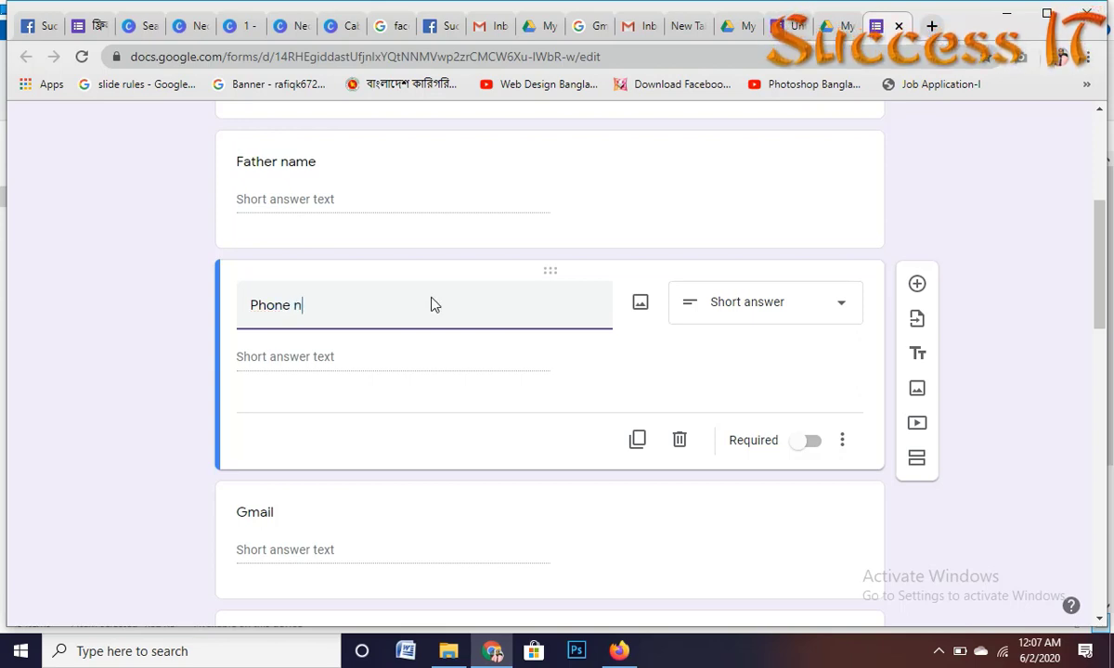
scroll(432, 304, down, 8)
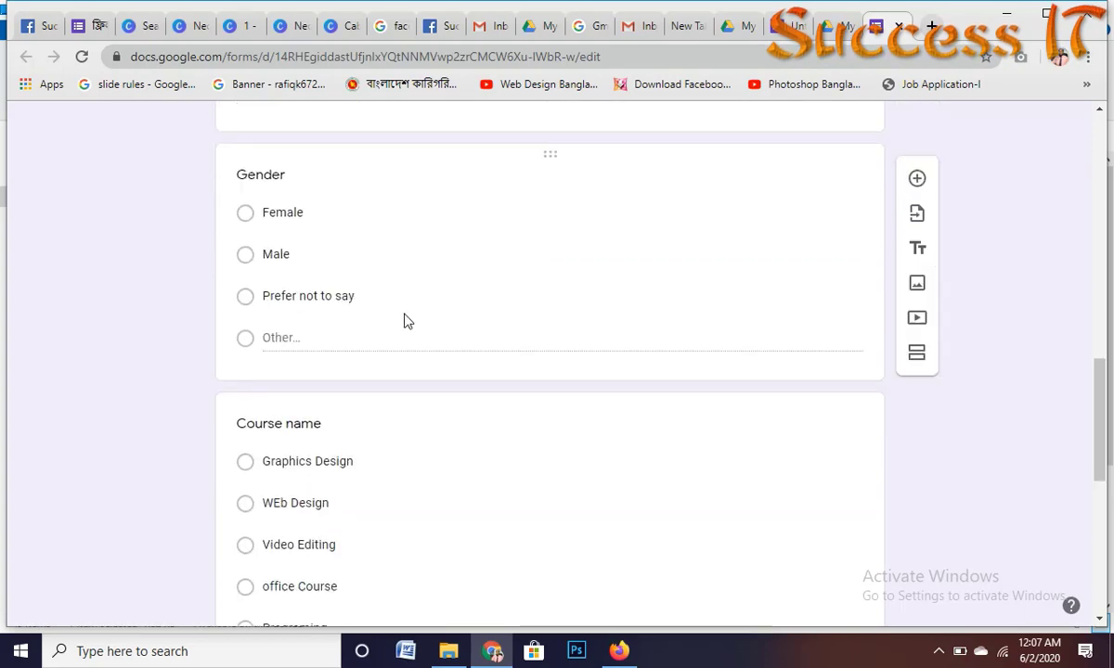
Step: Retitle the duplicated Course name question 'District' and change its type to Short answer
scroll(339, 339, down, 1)
scroll(339, 348, up, 2)
scroll(346, 346, down, 1)
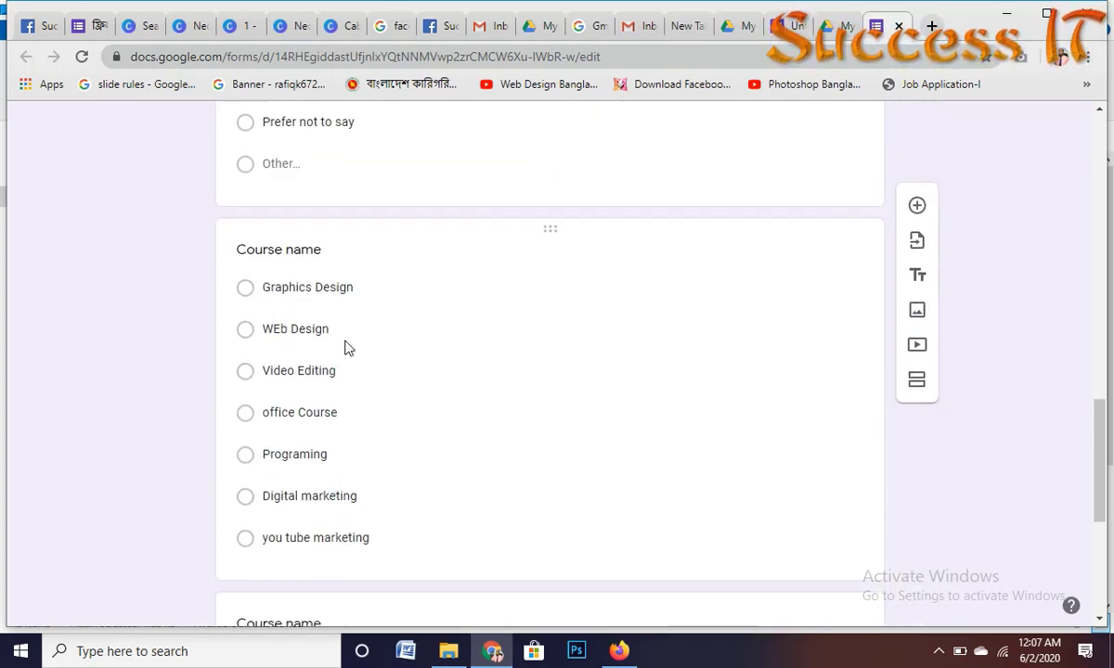
scroll(347, 347, up, 4)
scroll(348, 352, down, 8)
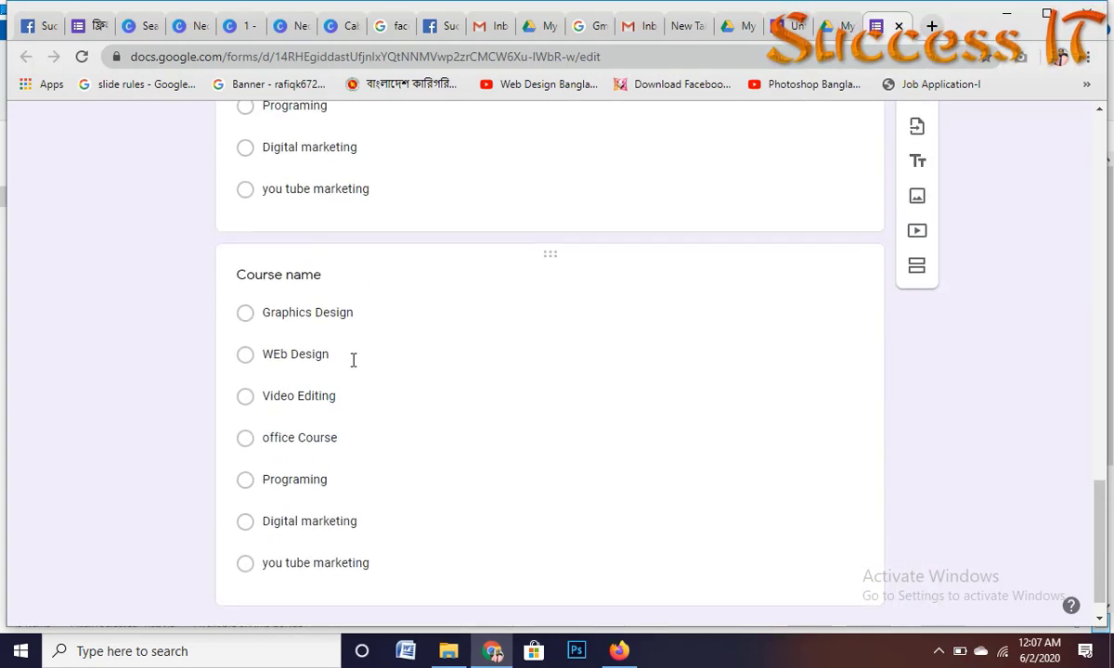
click(329, 238)
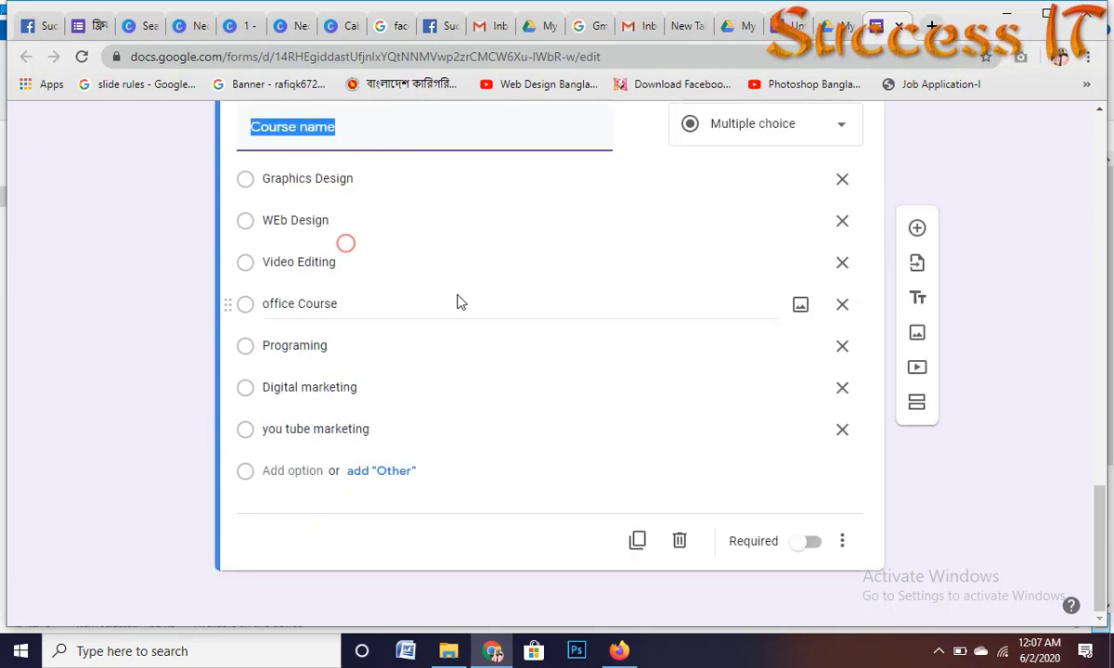
scroll(395, 265, up, 3)
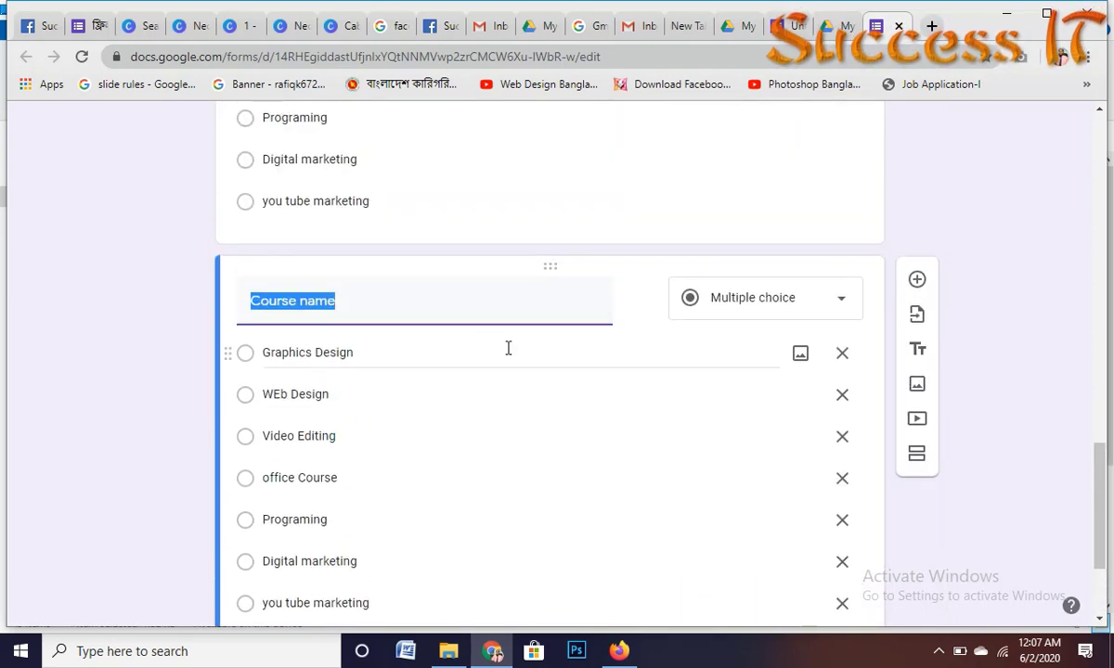
text(District)
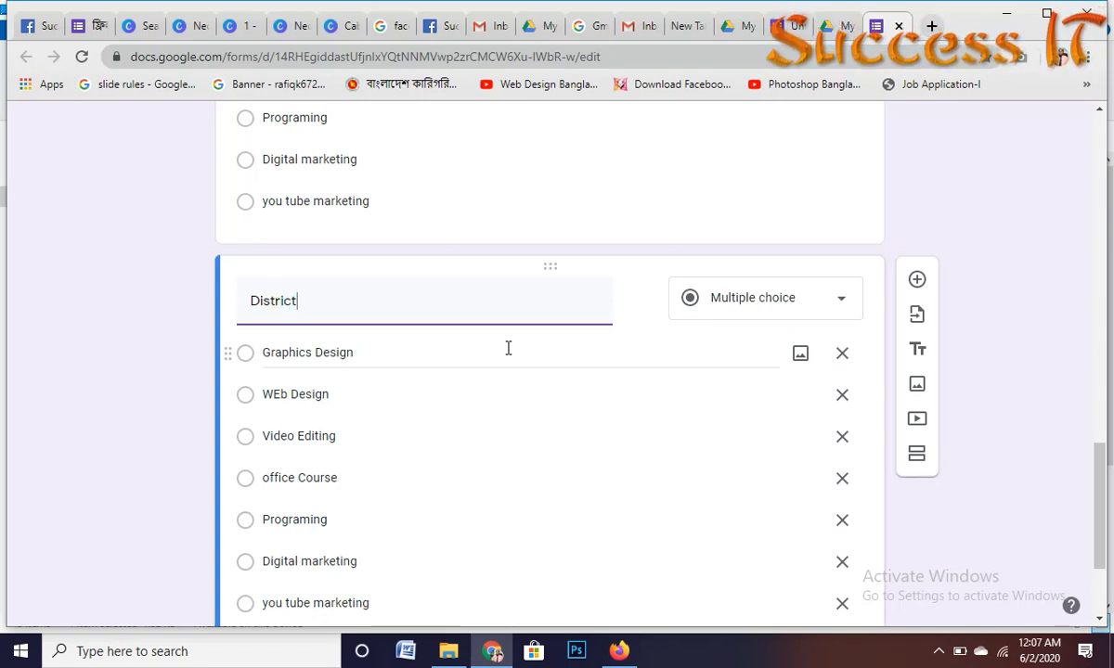
click(791, 298)
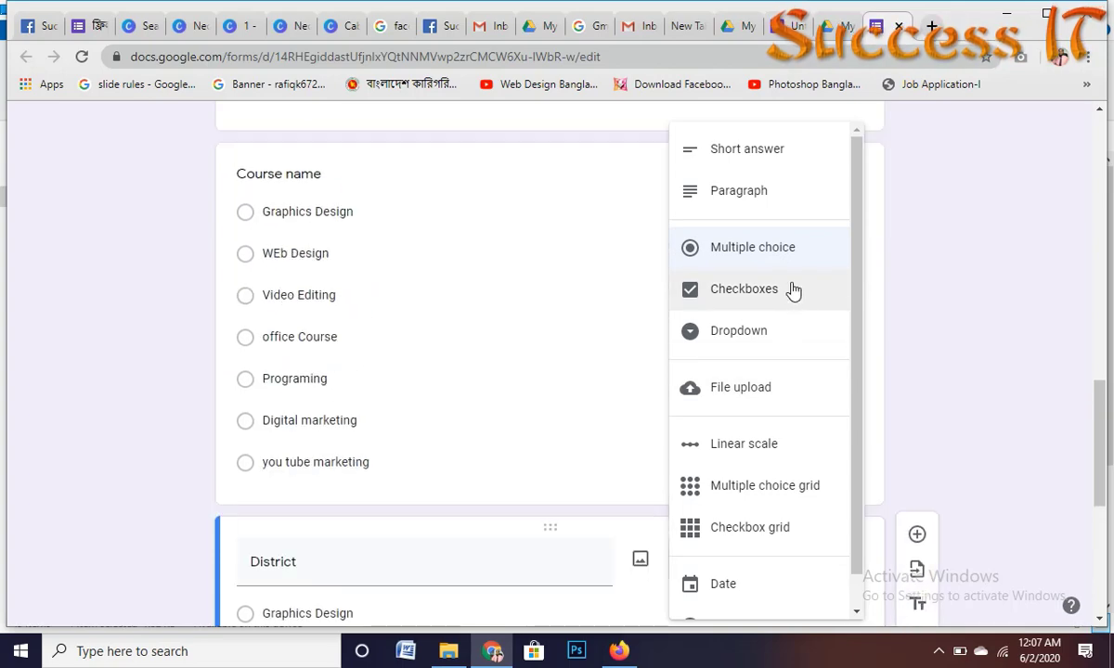
click(776, 145)
scroll(510, 371, up, 3)
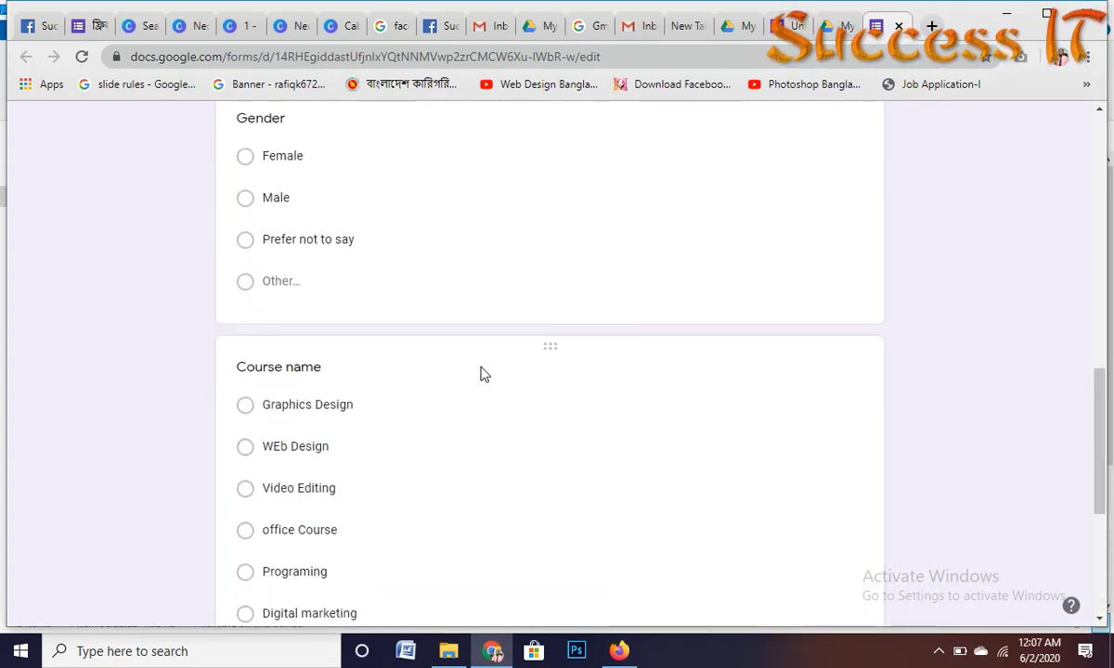
click(308, 368)
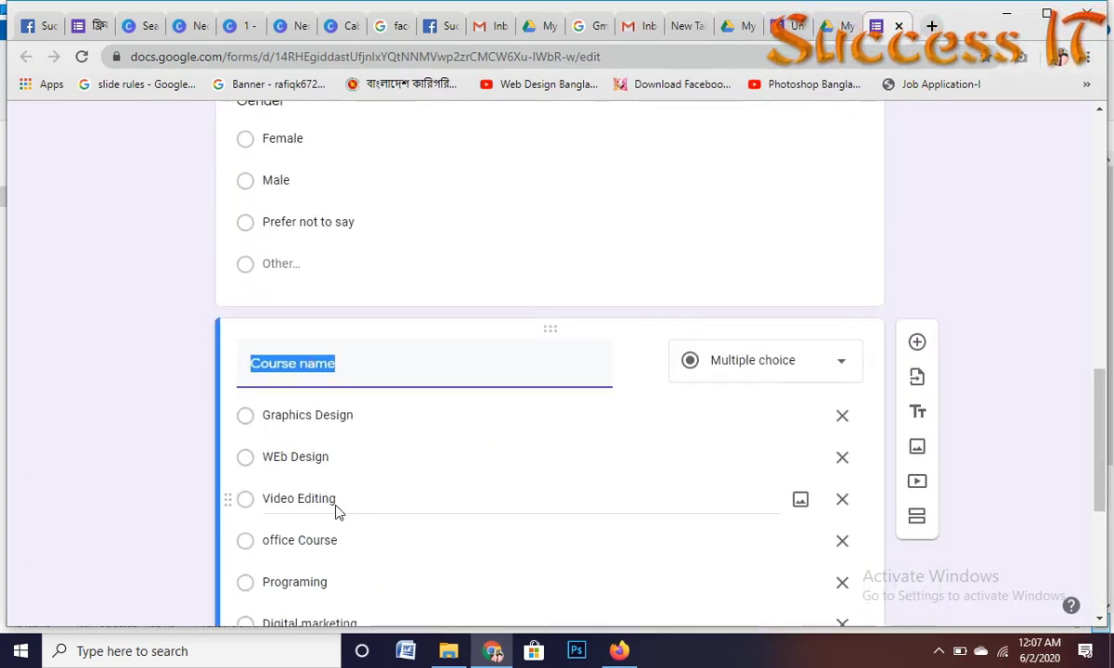
scroll(336, 509, down, 4)
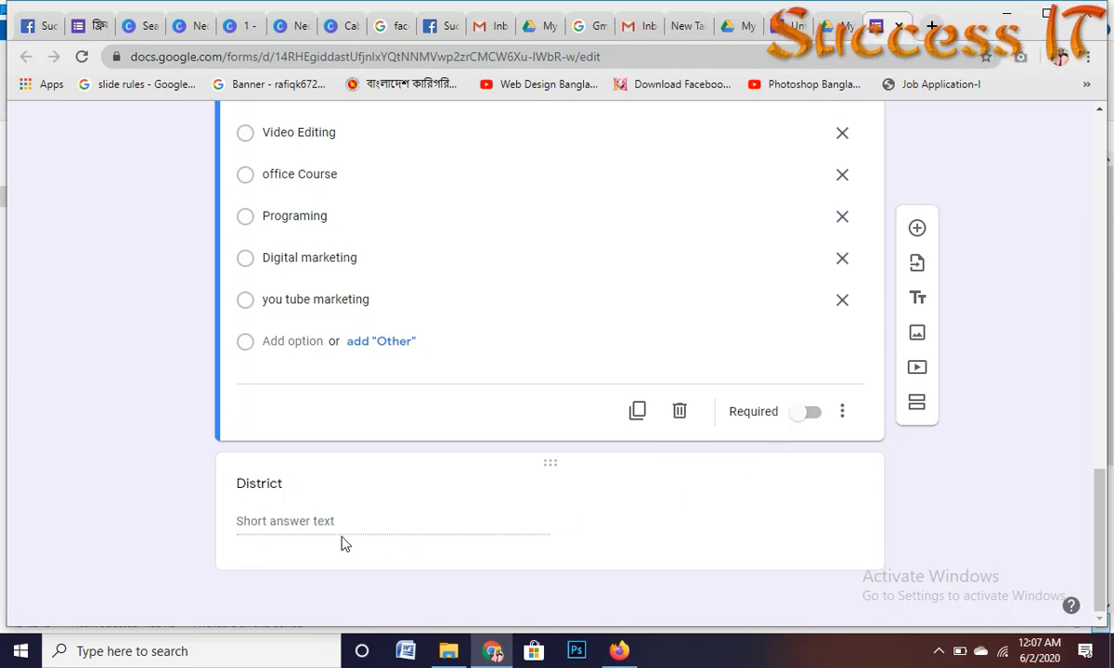
Step: Duplicate Course name into a required Short answer question titled 'Country'
click(637, 411)
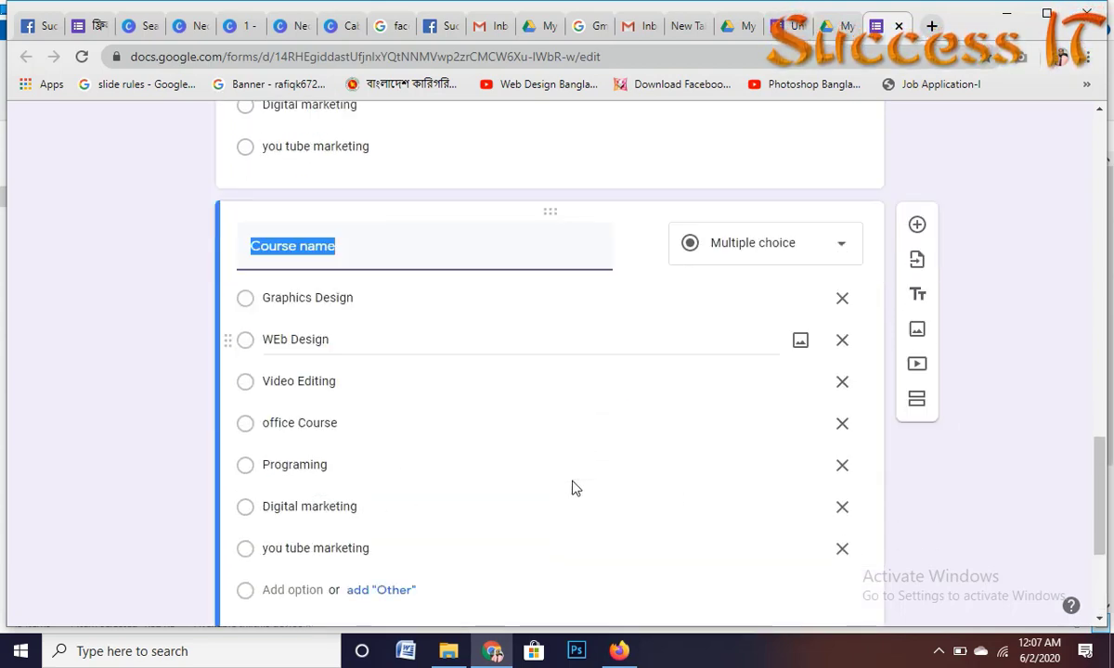
scroll(573, 487, down, 2)
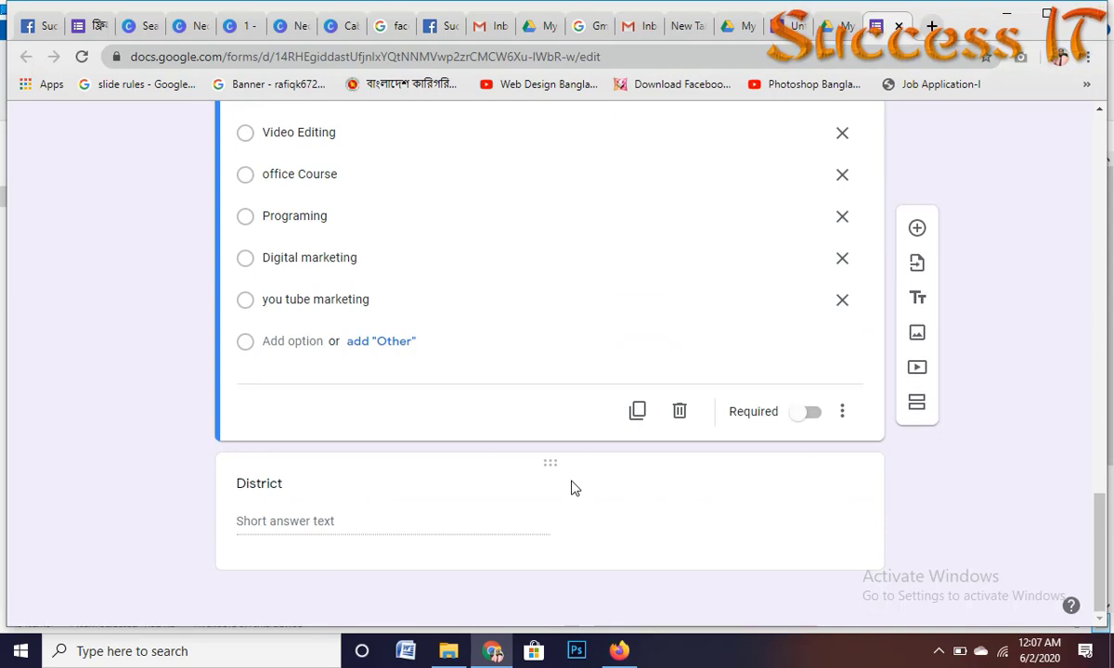
scroll(436, 239, up, 1)
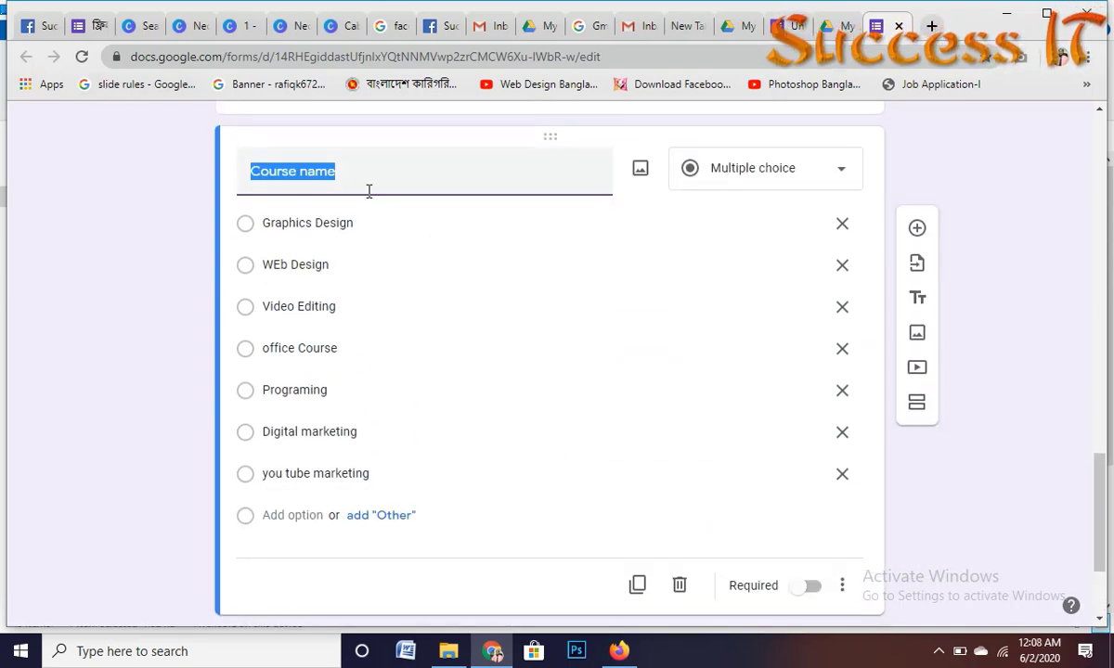
text(Country)
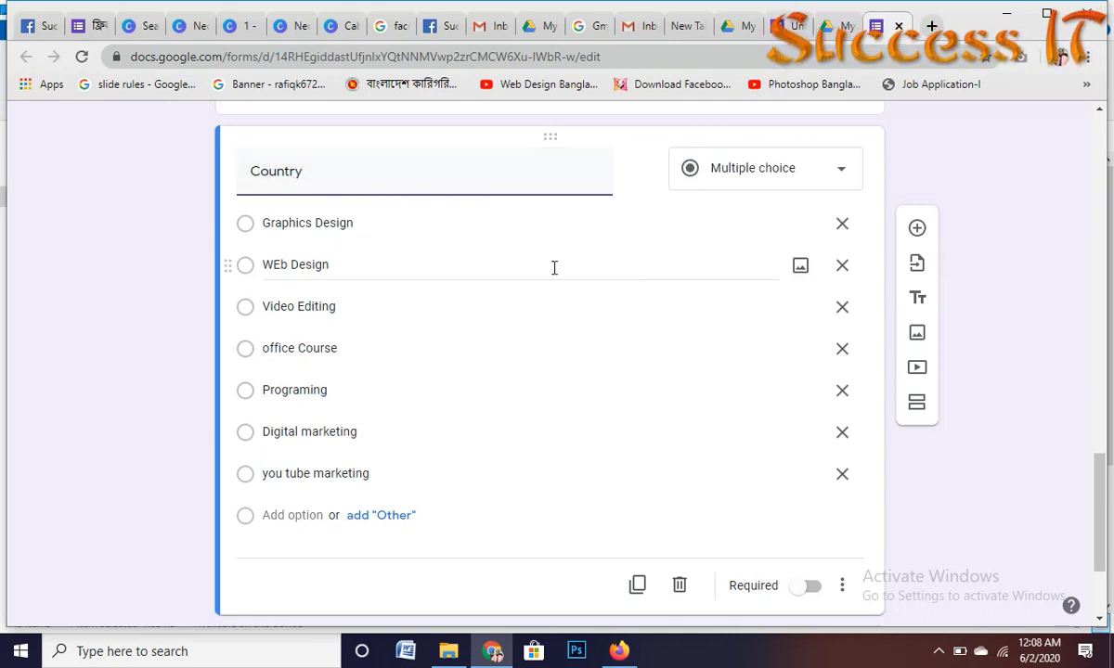
click(778, 171)
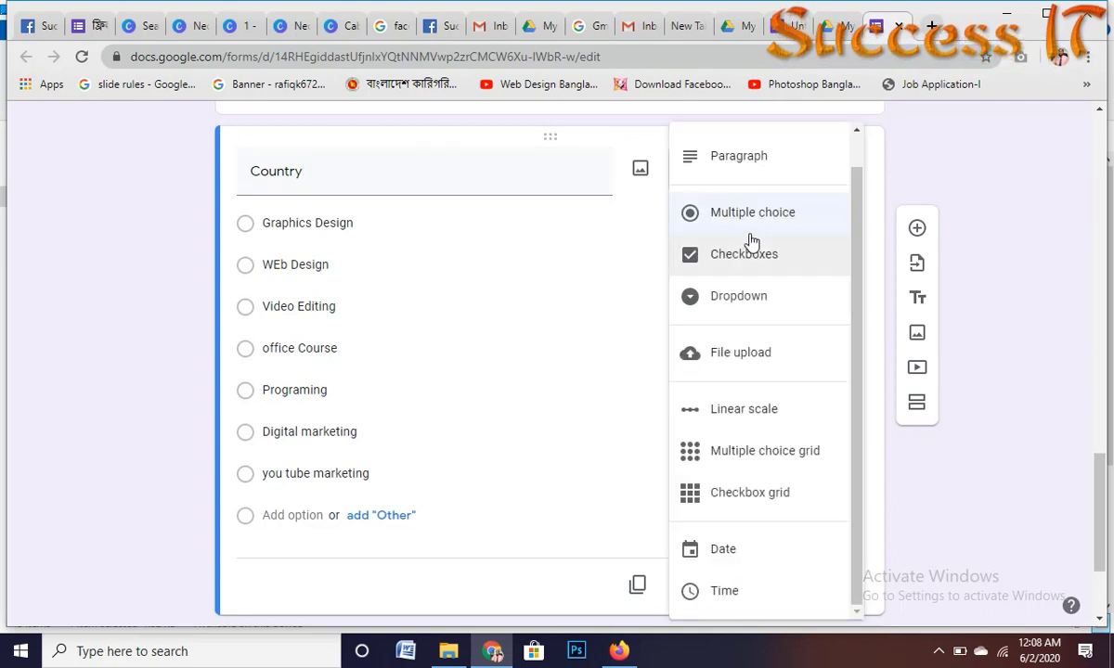
scroll(748, 167, up, 5)
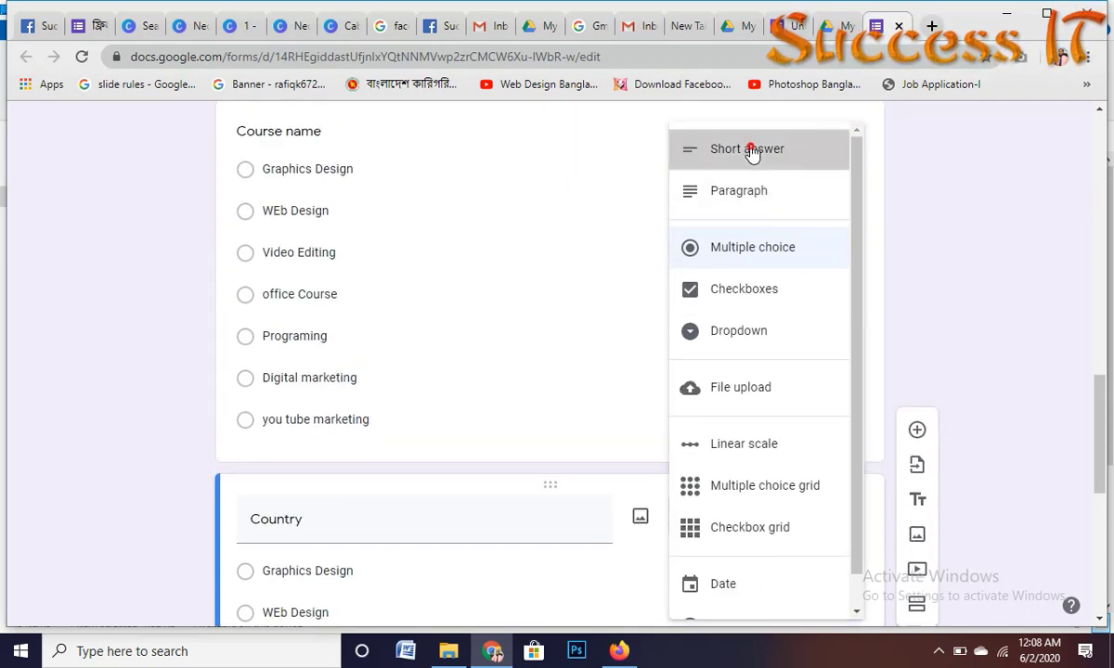
click(750, 146)
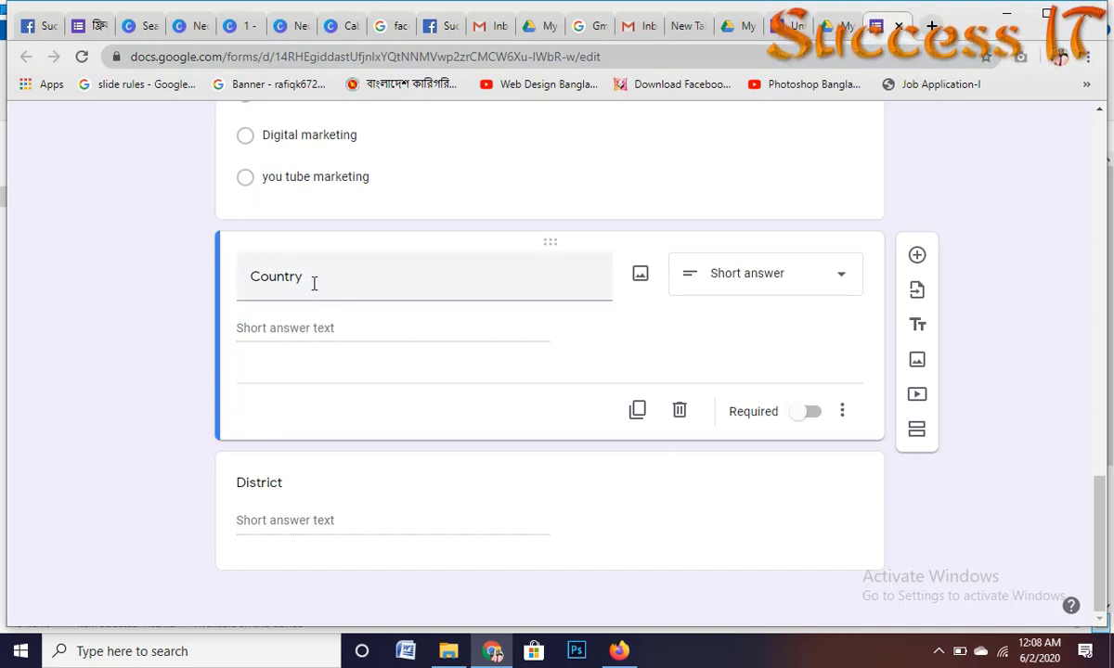
click(805, 418)
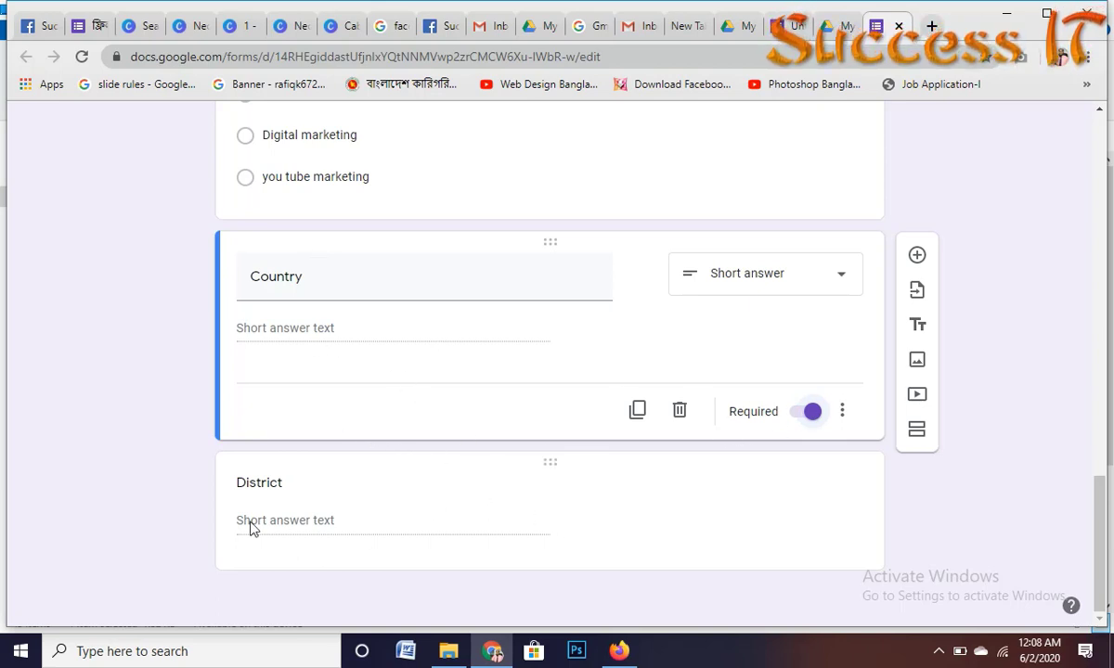
Step: Mark the District question as required
click(334, 525)
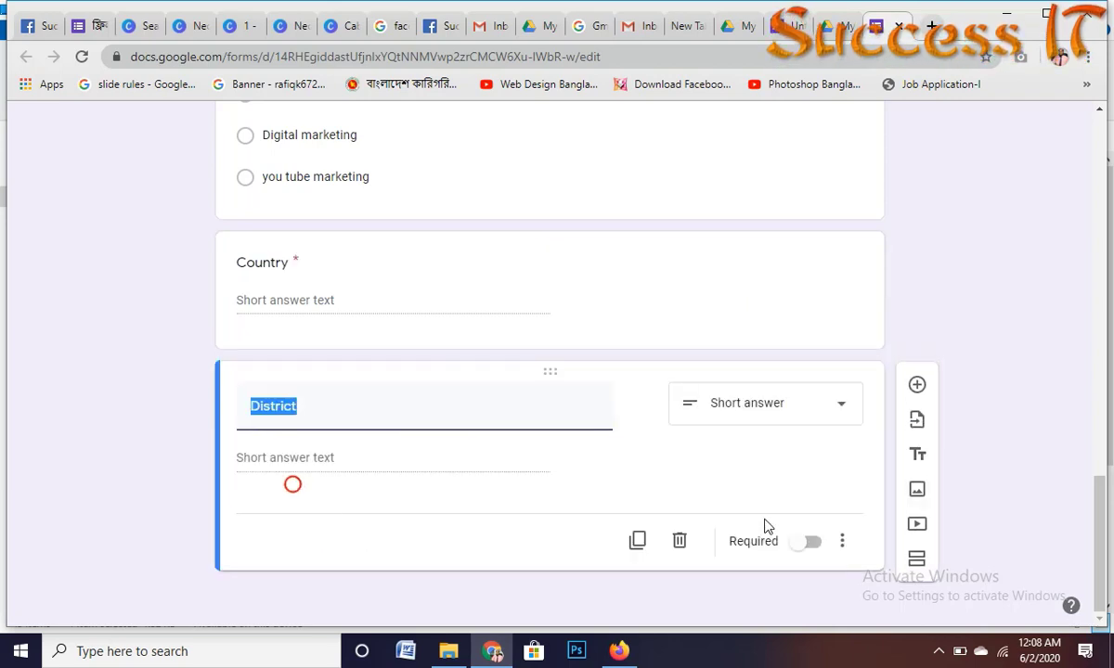
click(802, 542)
scroll(609, 406, up, 3)
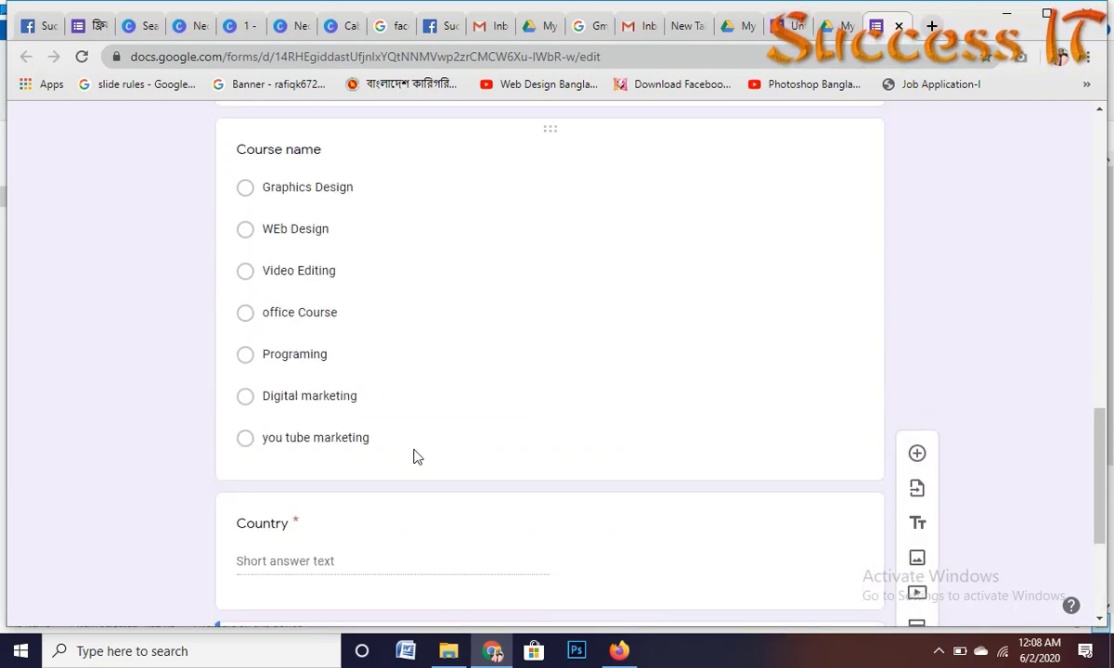
scroll(483, 448, down, 3)
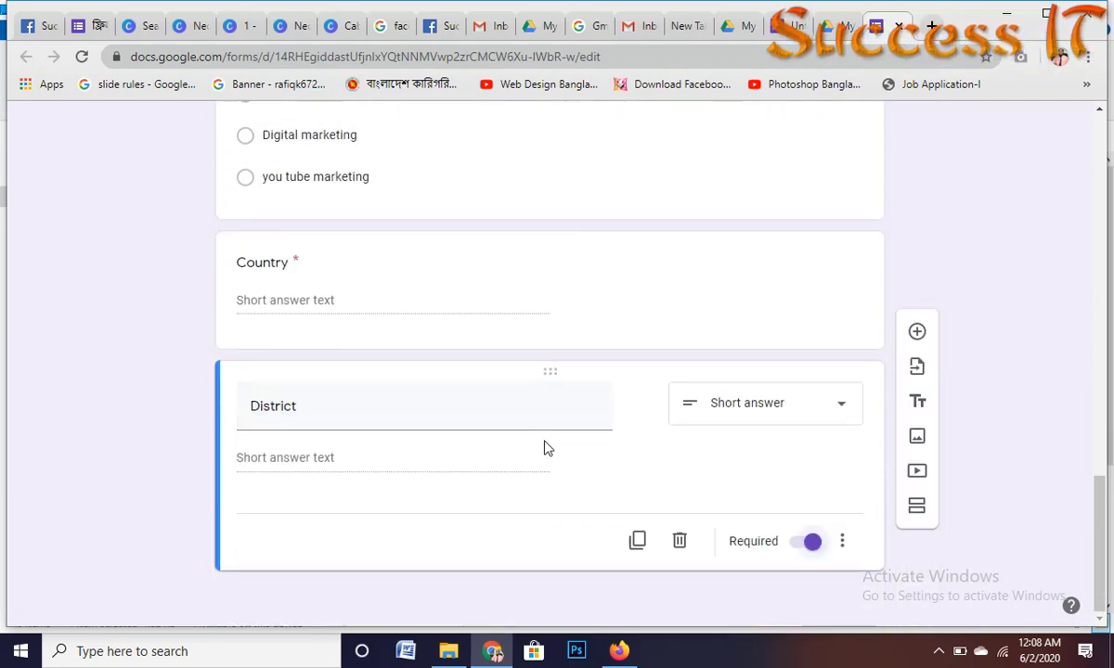
Step: Duplicate District into a new question titled 'Commet'
click(637, 540)
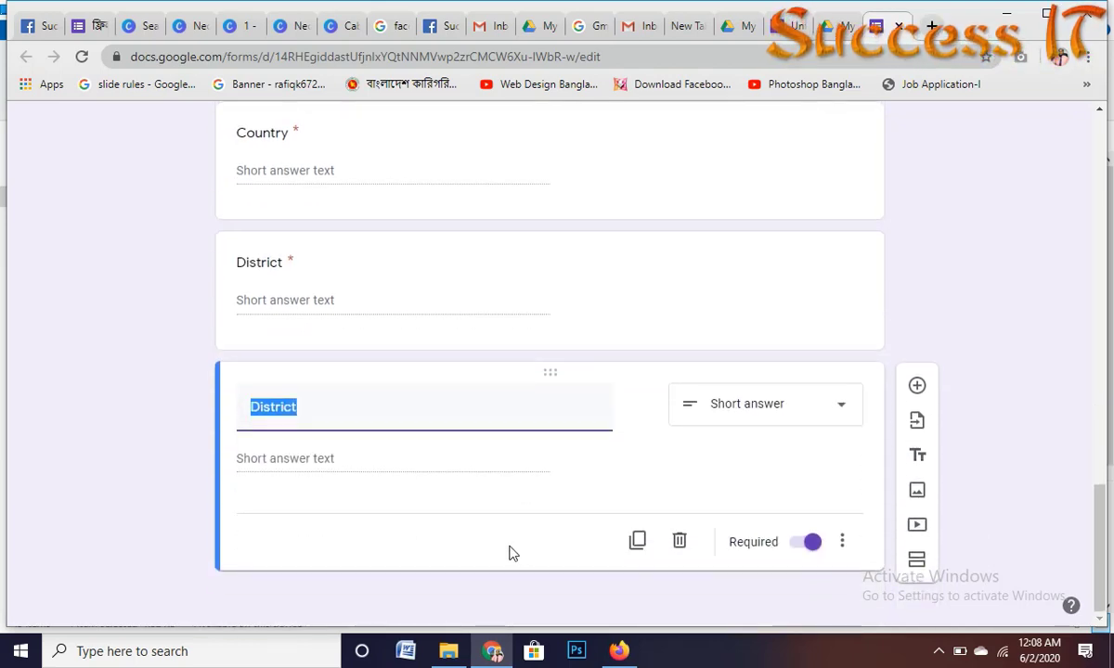
text(C)
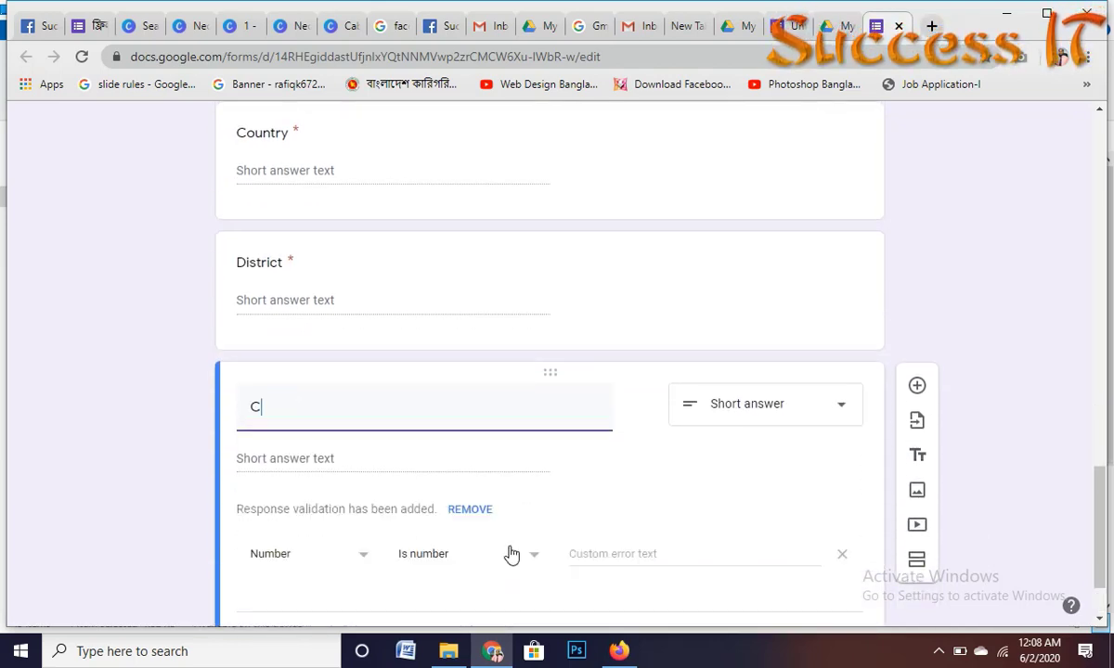
text(omm)
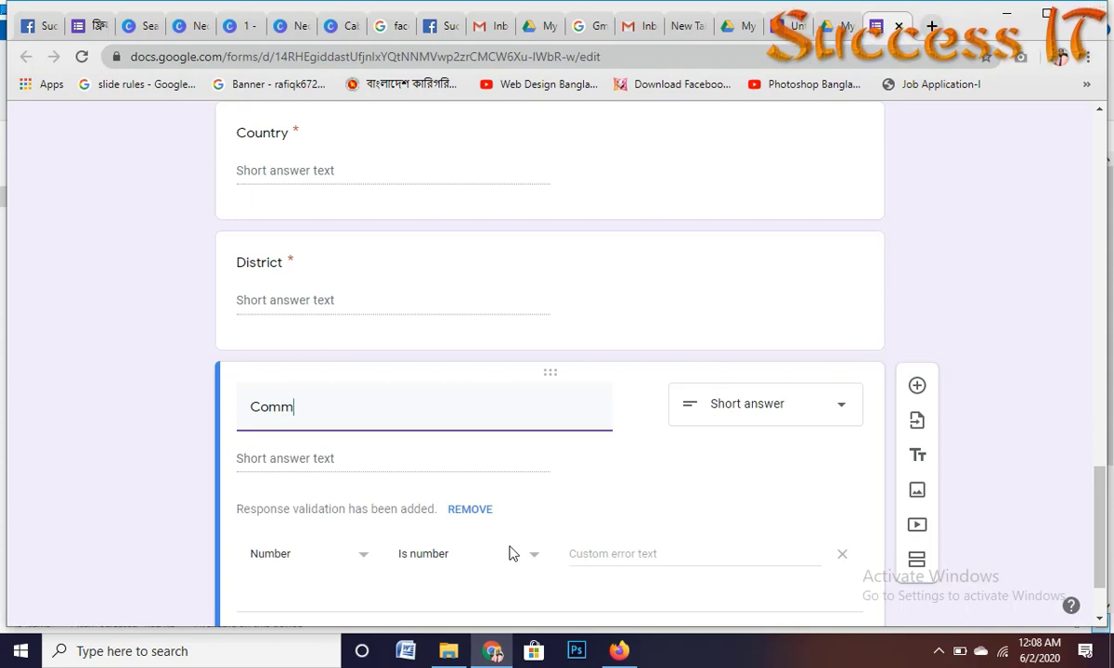
text(en)
key(BackSpace)
text(t)
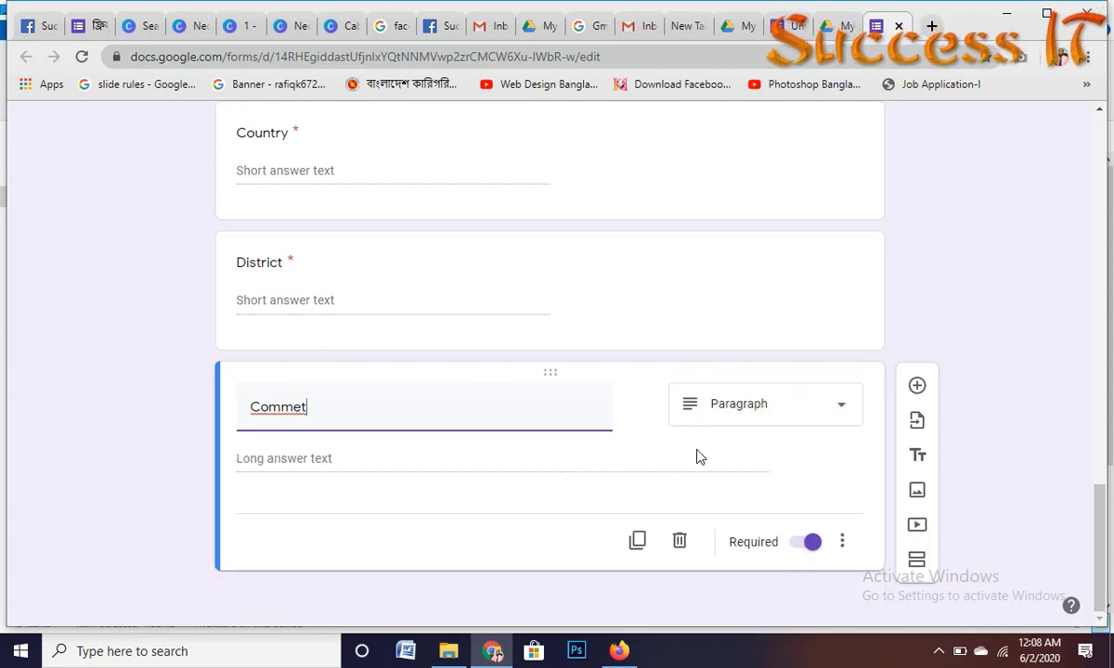
scroll(650, 417, up, 5)
scroll(539, 403, down, 5)
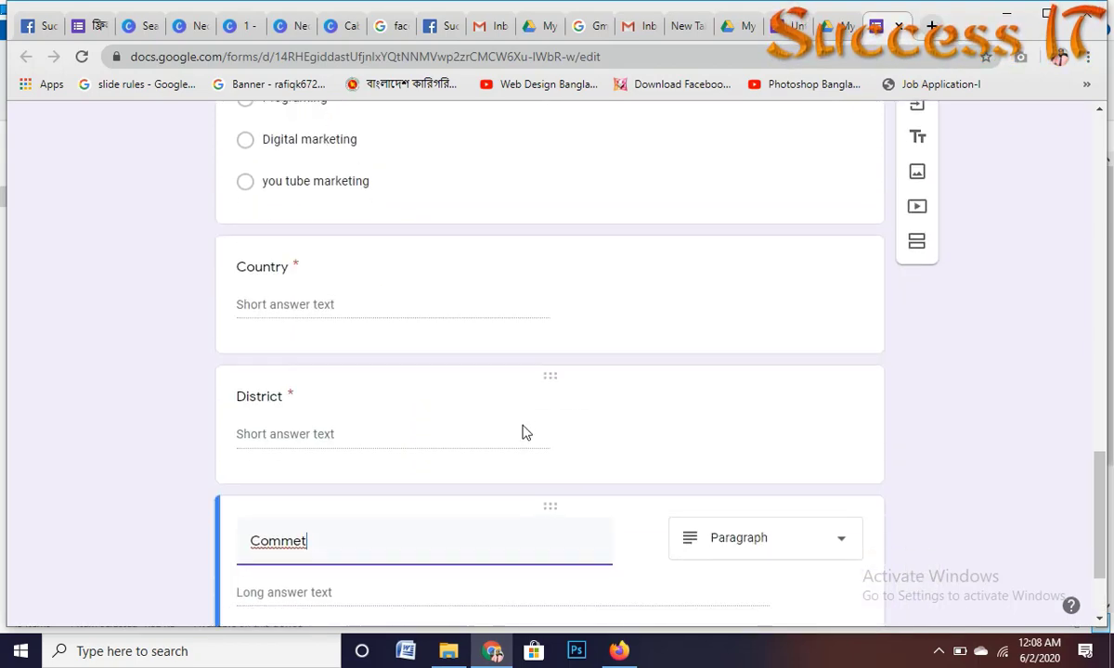
click(418, 375)
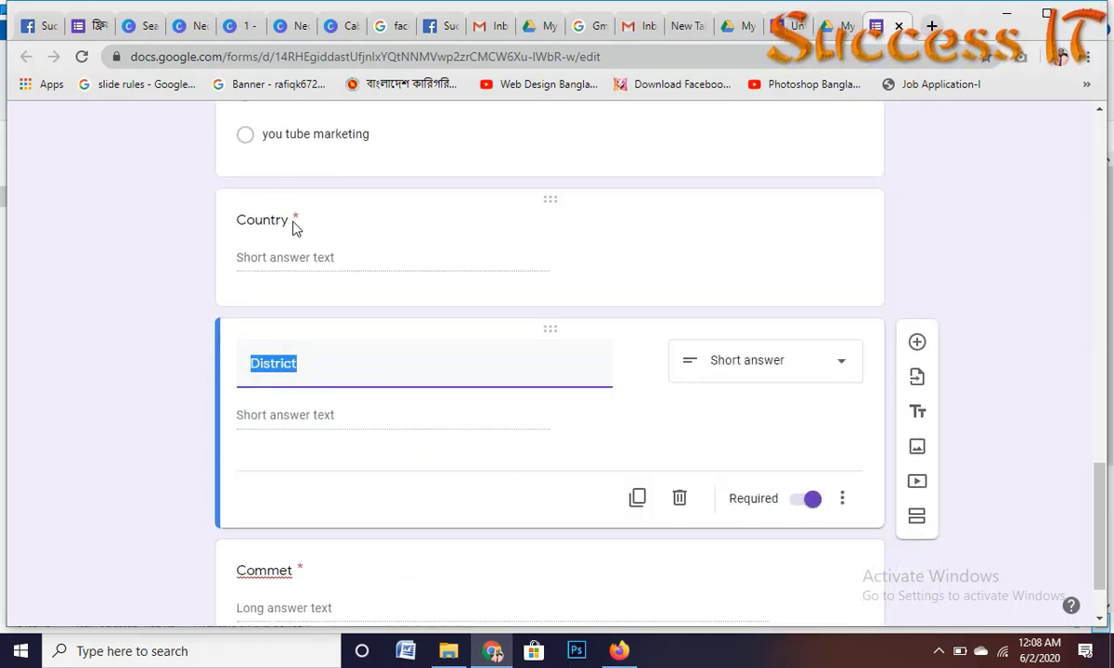
Step: Make the Course name and Gender questions required
scroll(487, 263, up, 5)
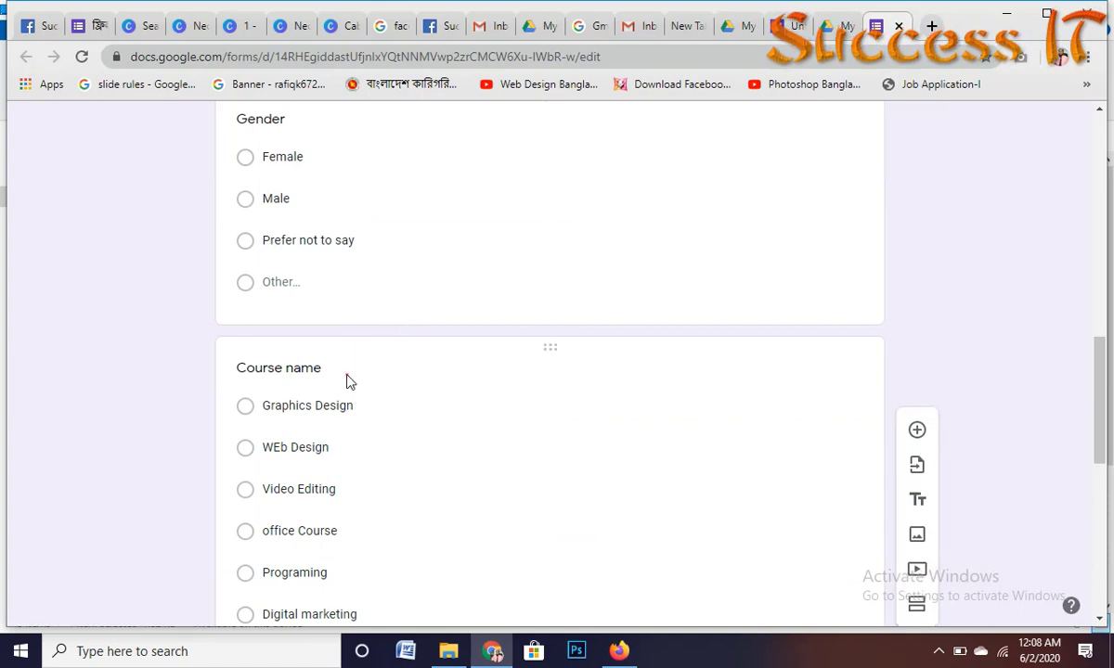
click(348, 381)
scroll(823, 455, down, 4)
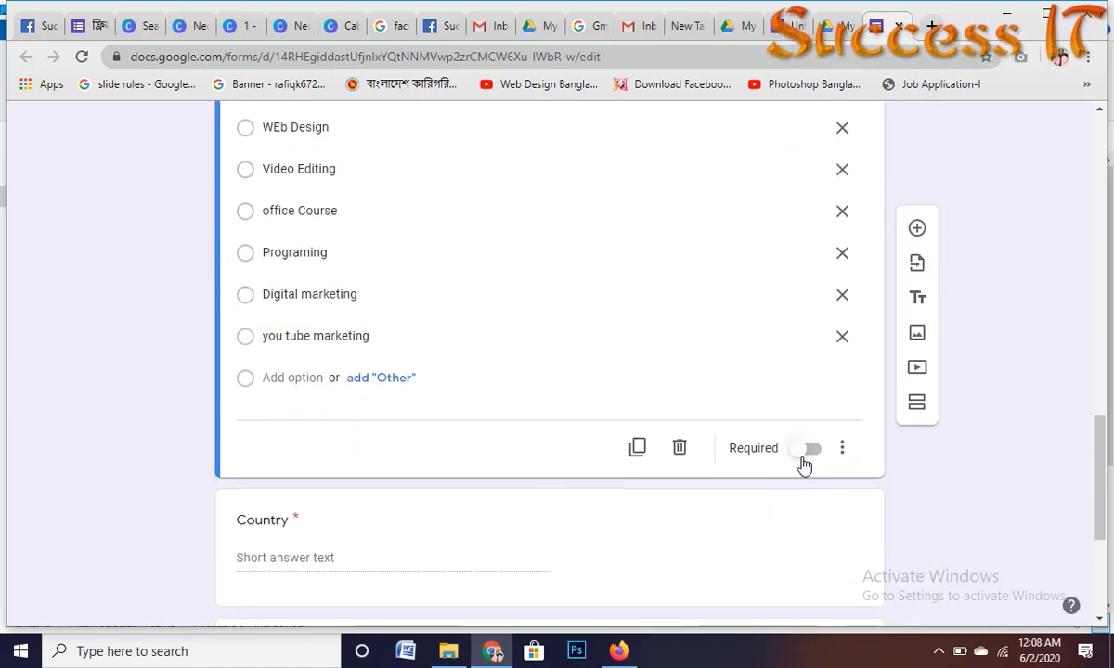
click(803, 458)
scroll(556, 326, up, 5)
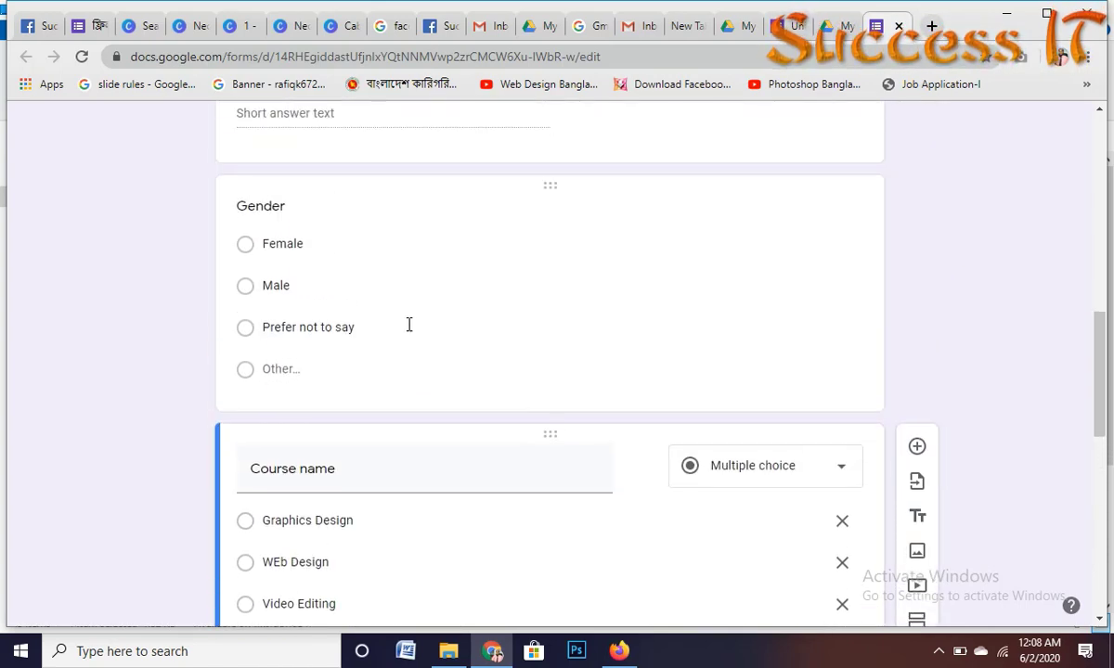
click(329, 283)
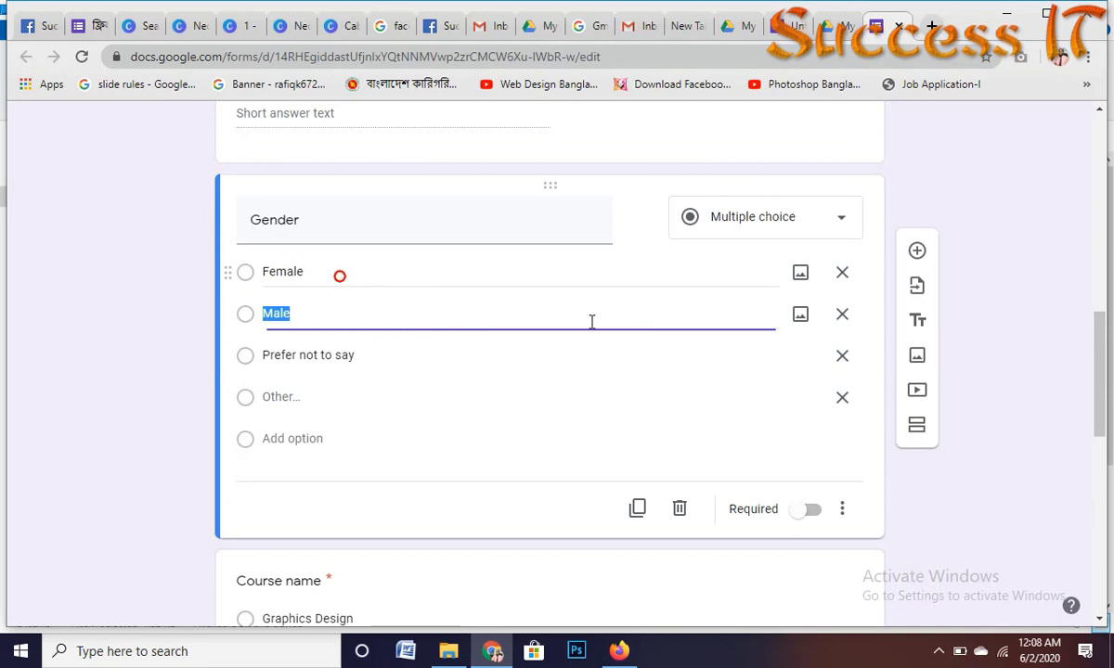
click(809, 510)
Step: Make the Gmail and Phone no questions required
scroll(713, 366, up, 5)
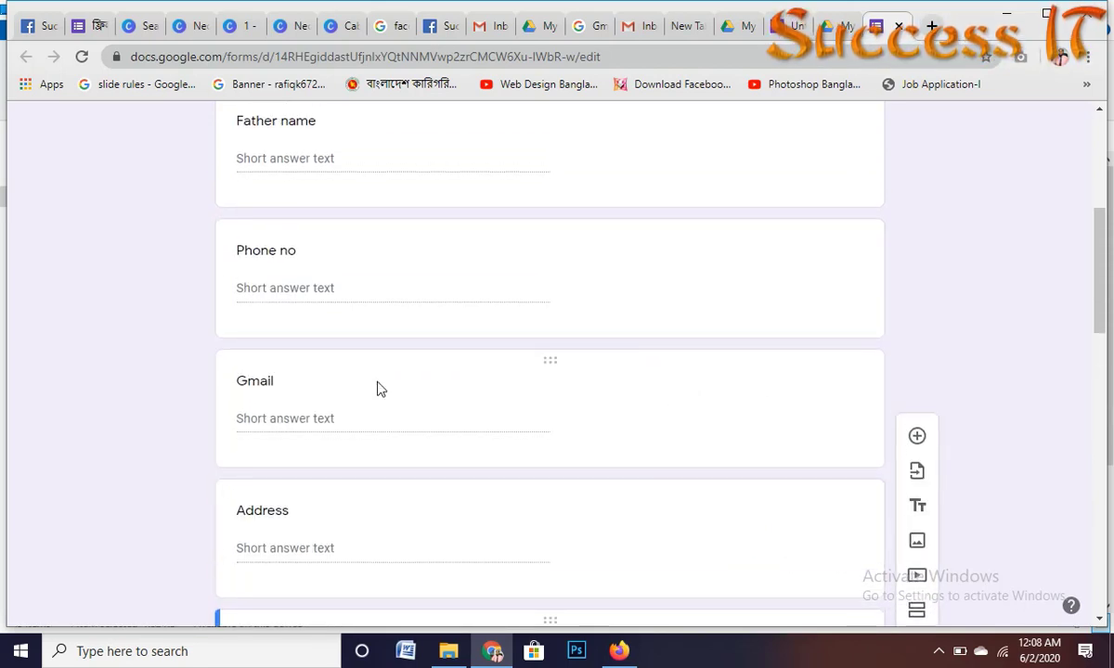
click(358, 406)
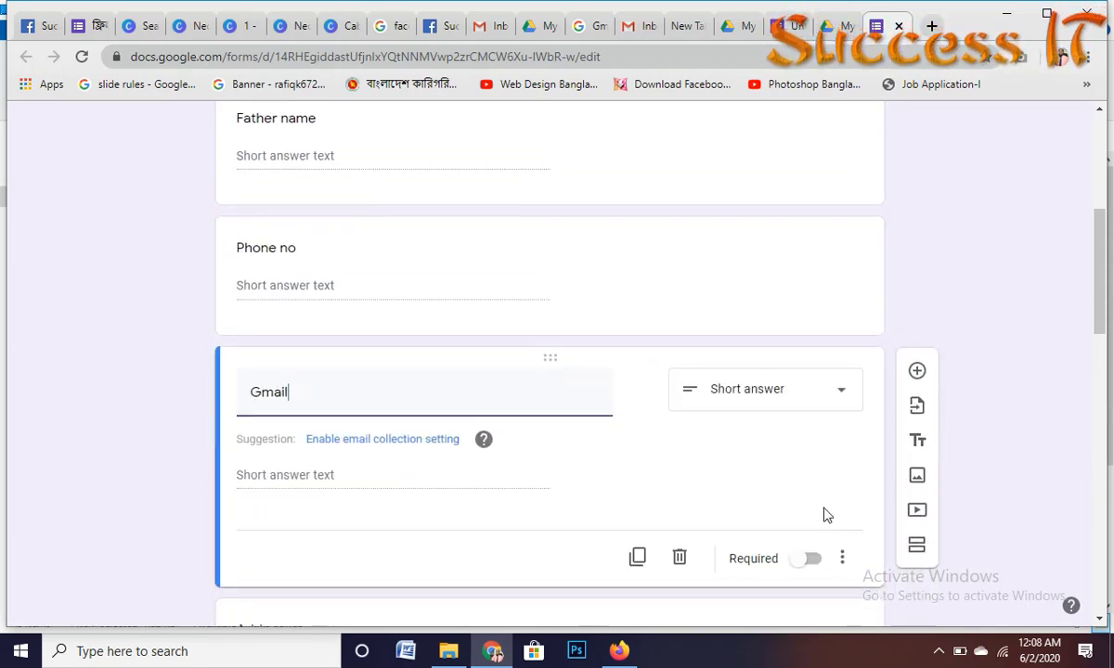
scroll(812, 464, down, 2)
click(807, 389)
scroll(594, 390, up, 3)
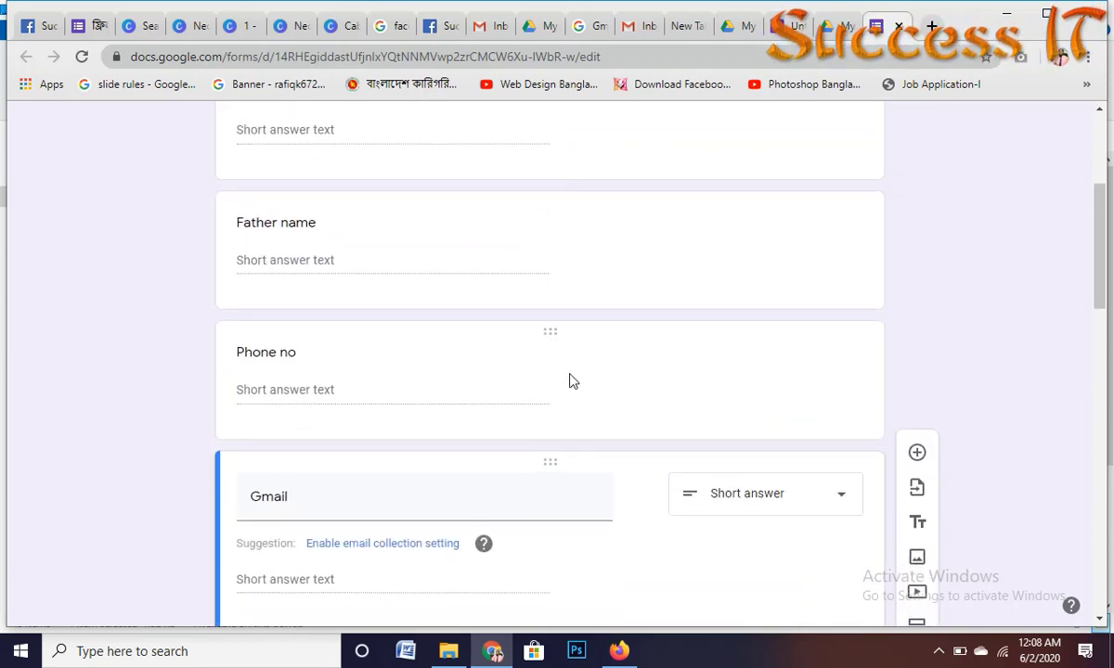
scroll(570, 380, up, 1)
click(371, 435)
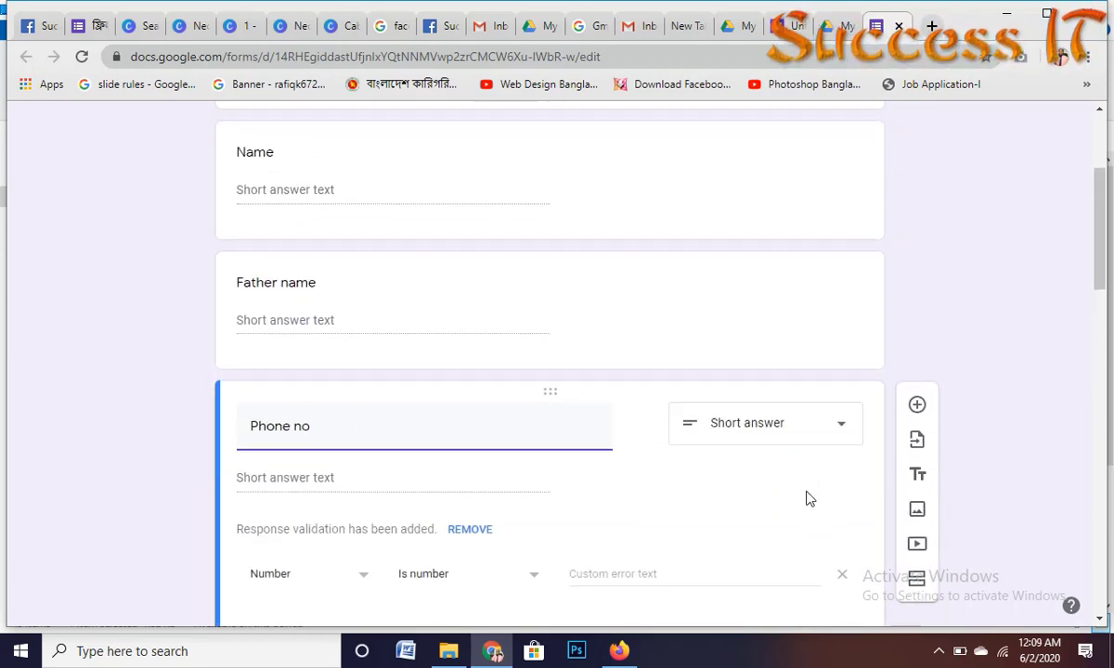
scroll(806, 499, down, 2)
click(808, 498)
Step: Make the Father name and Name questions required
scroll(679, 375, up, 4)
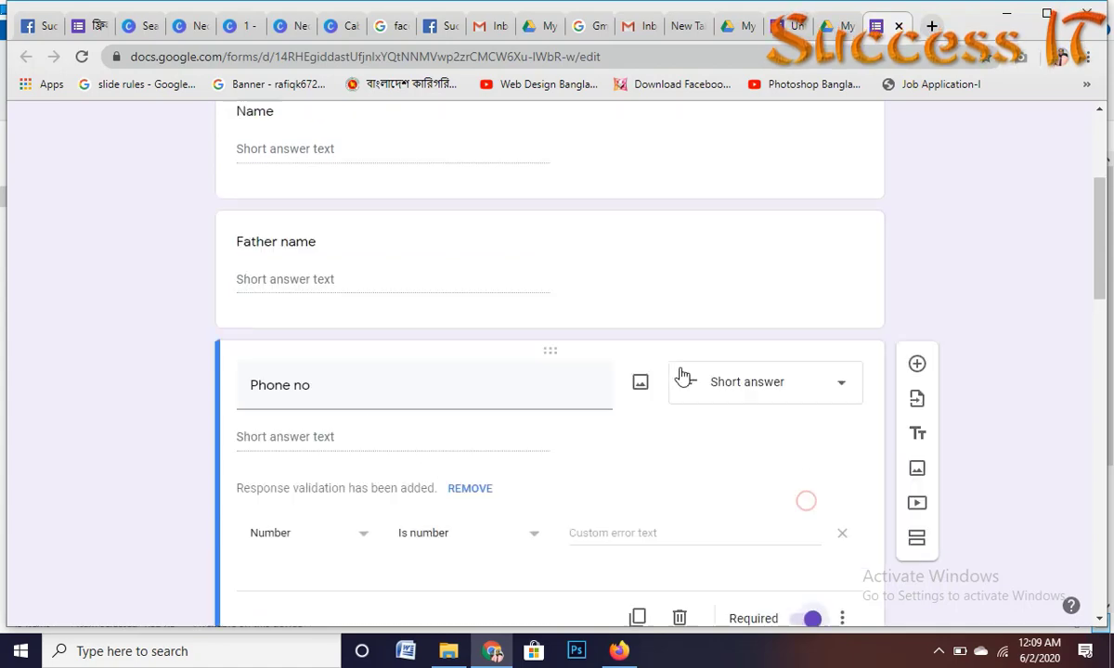
click(385, 502)
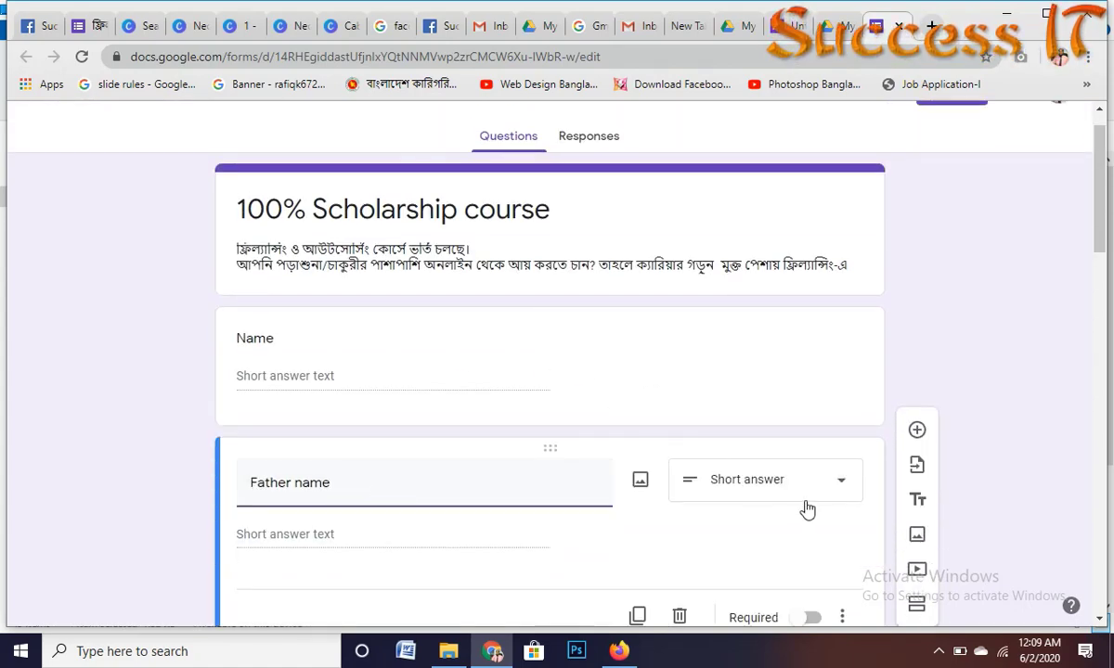
scroll(807, 464, down, 3)
click(803, 357)
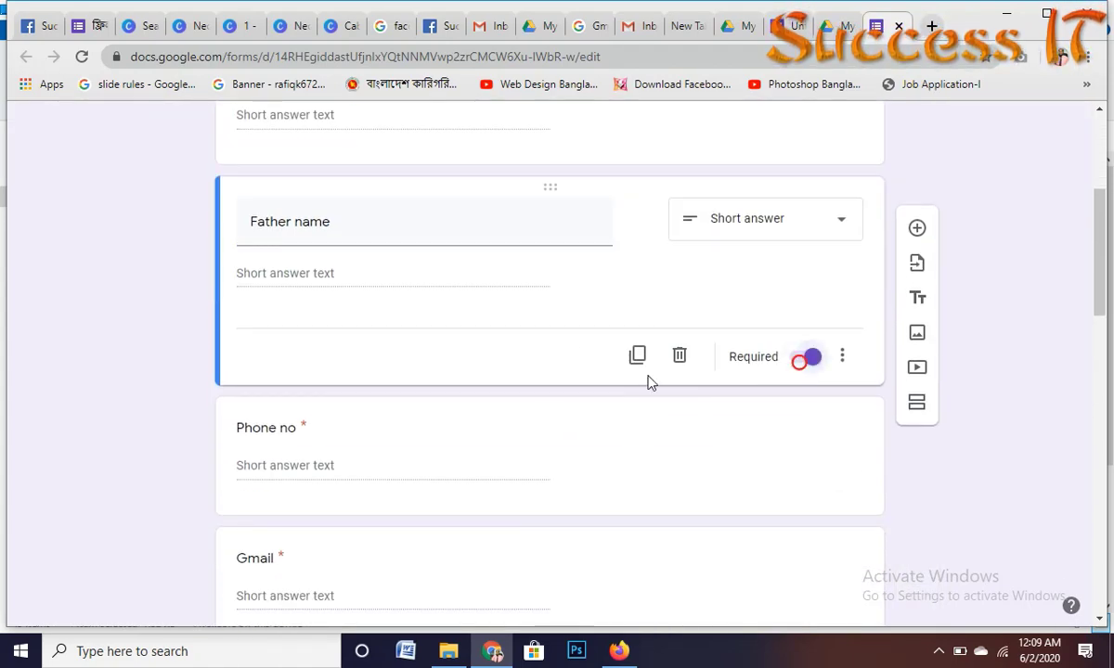
scroll(517, 314, up, 3)
click(319, 341)
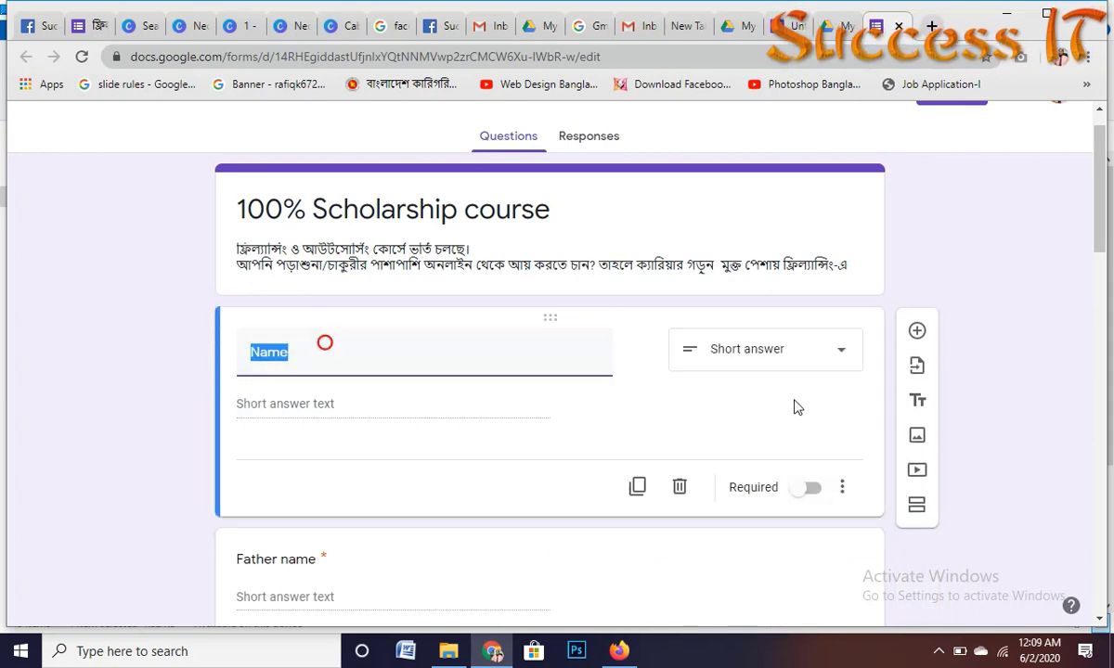
click(806, 489)
scroll(427, 367, up, 1)
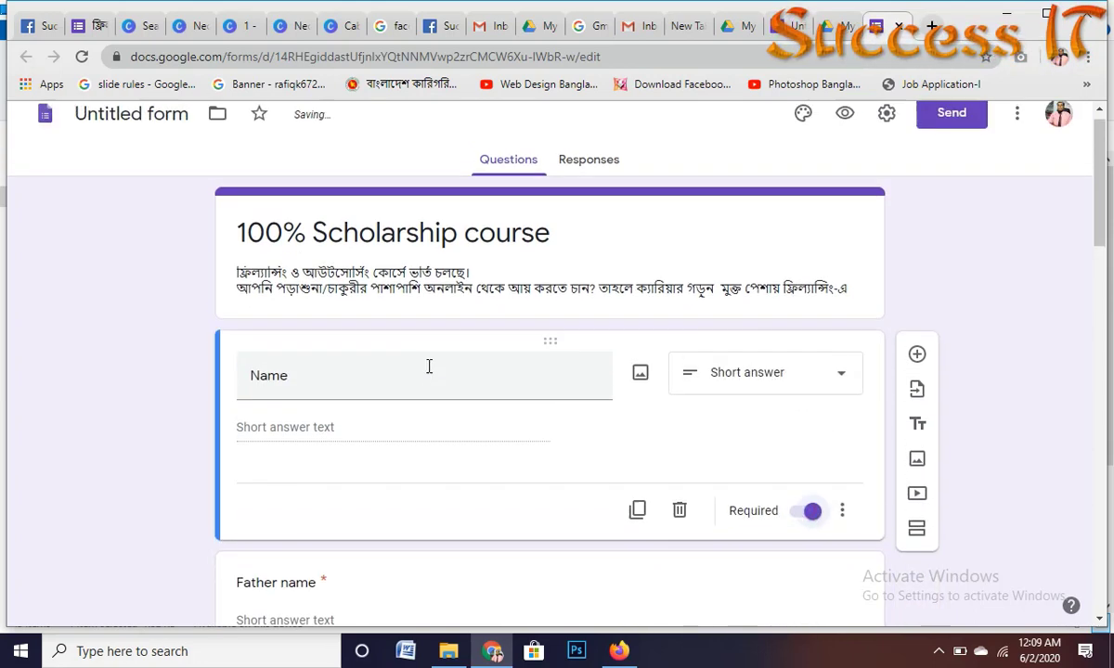
click(795, 254)
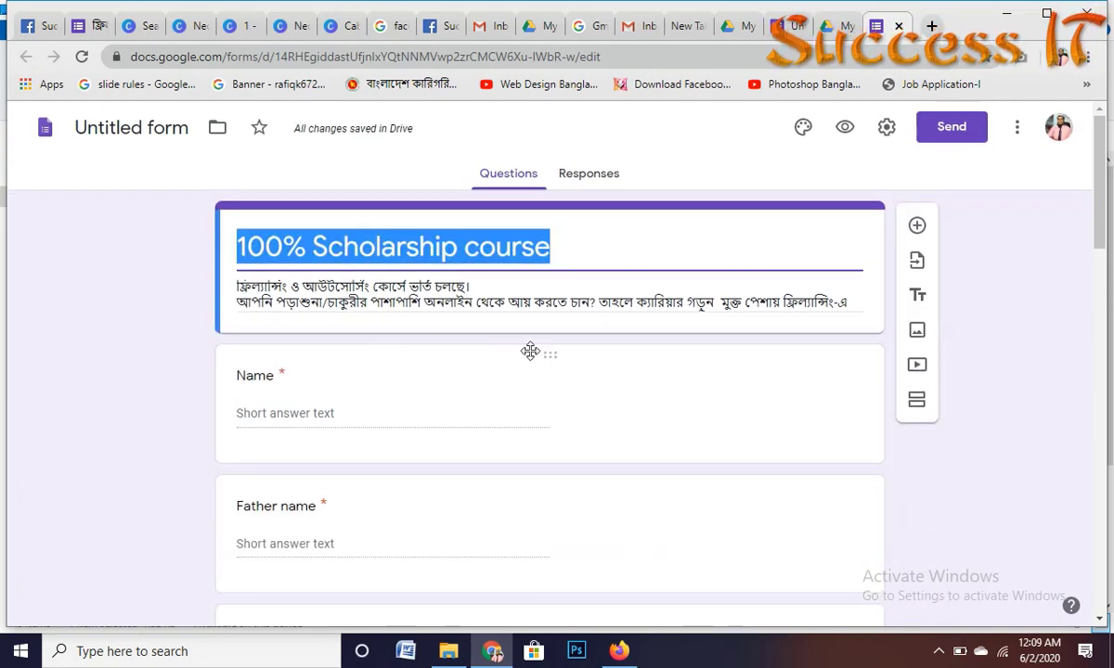
scroll(557, 348, down, 5)
scroll(423, 274, up, 3)
click(389, 318)
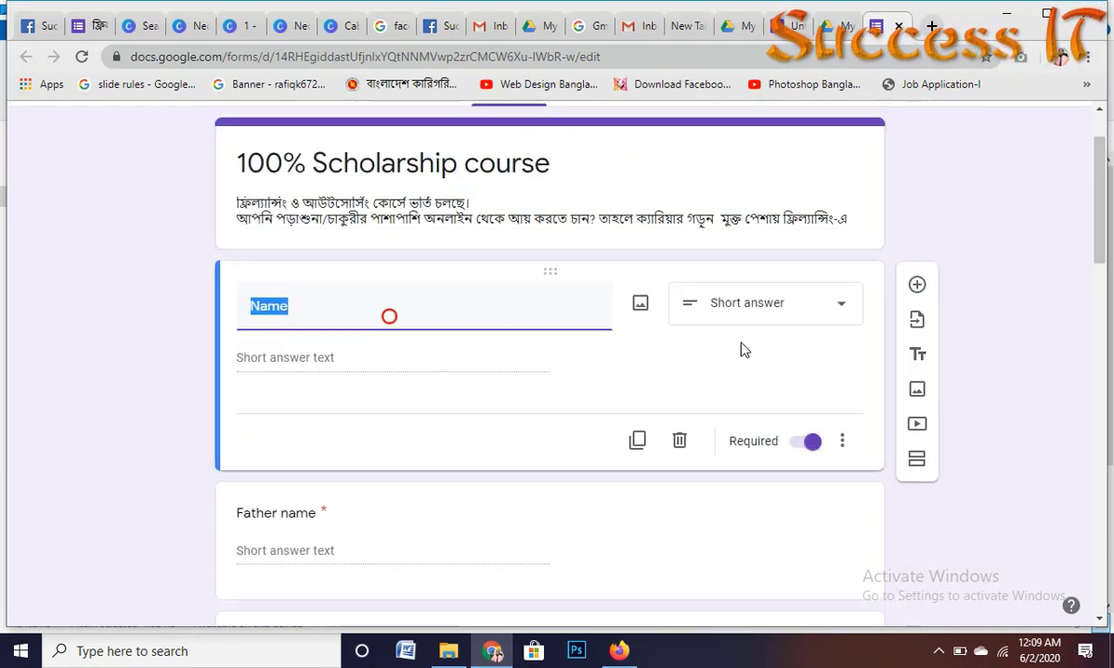
click(844, 447)
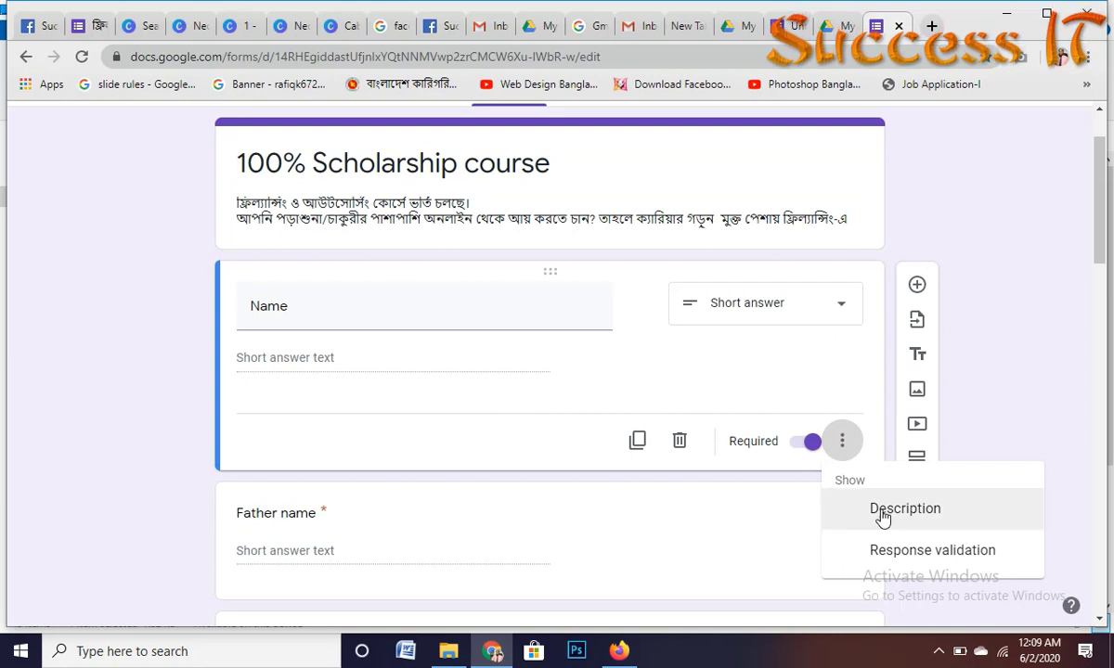
scroll(908, 515, down, 1)
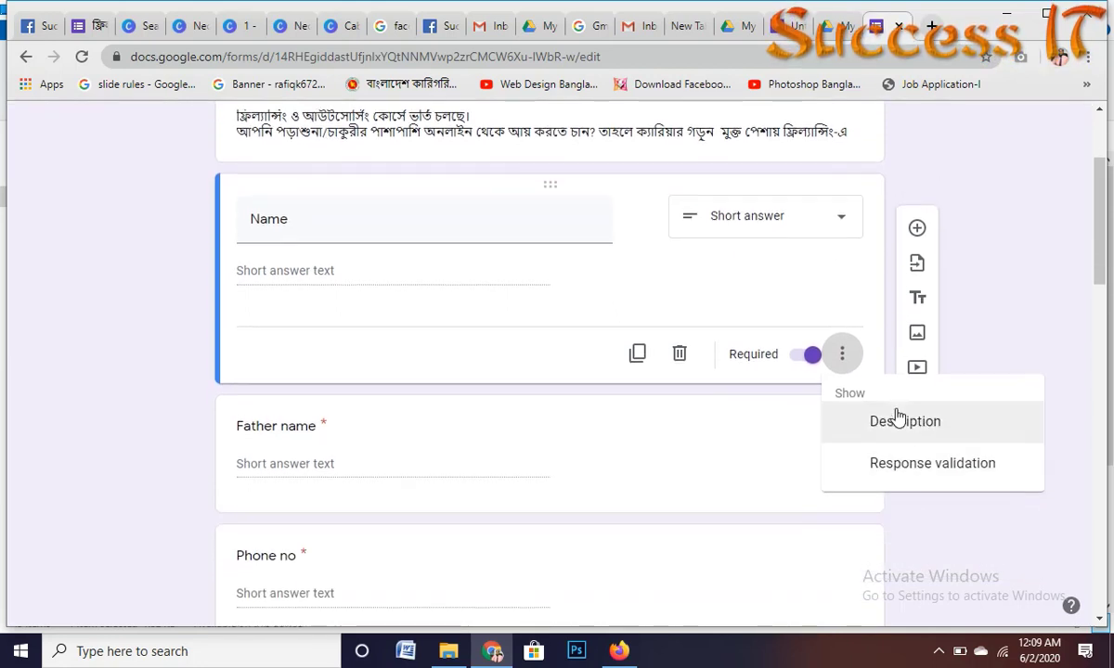
click(899, 422)
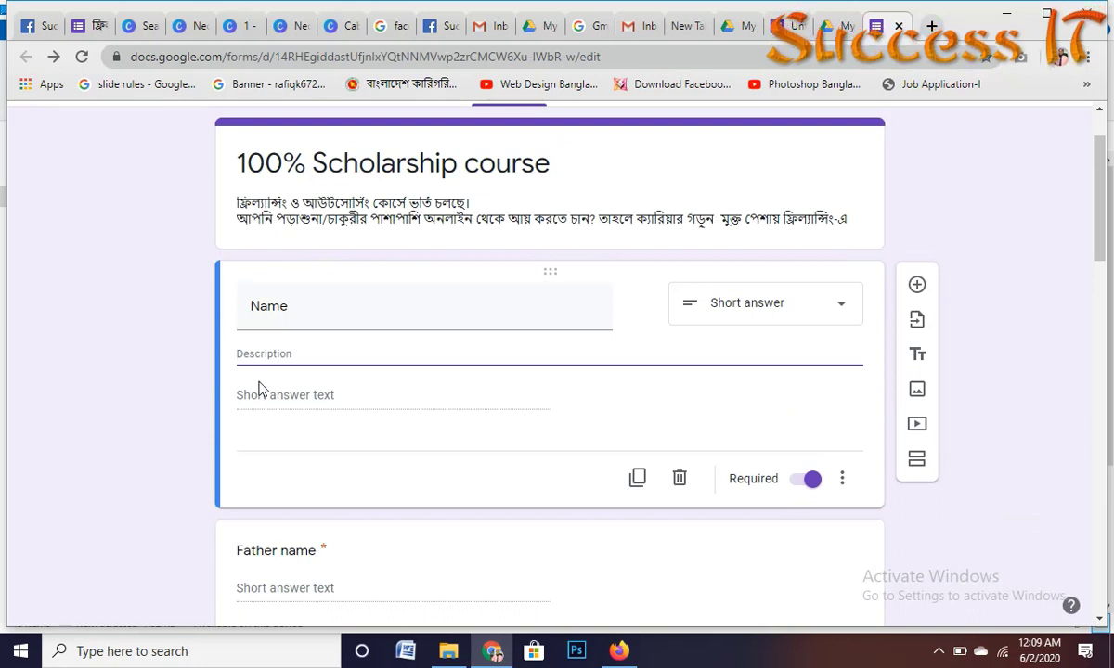
click(840, 481)
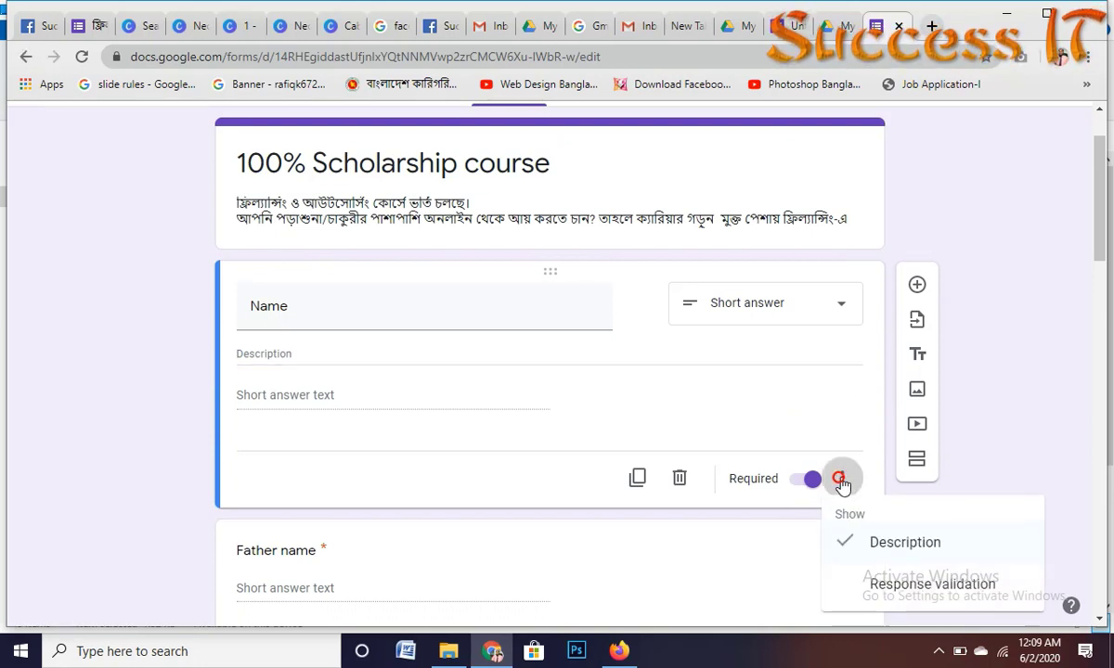
click(861, 550)
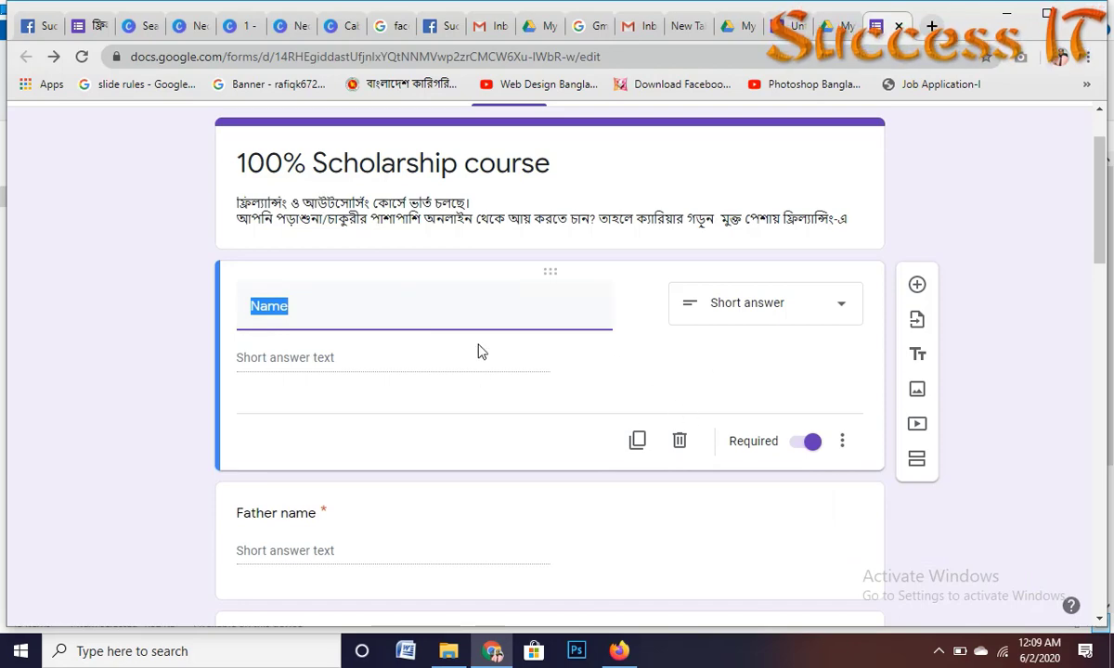
scroll(389, 378, down, 1)
Step: Move the Father name question above the Name question
scroll(390, 377, up, 2)
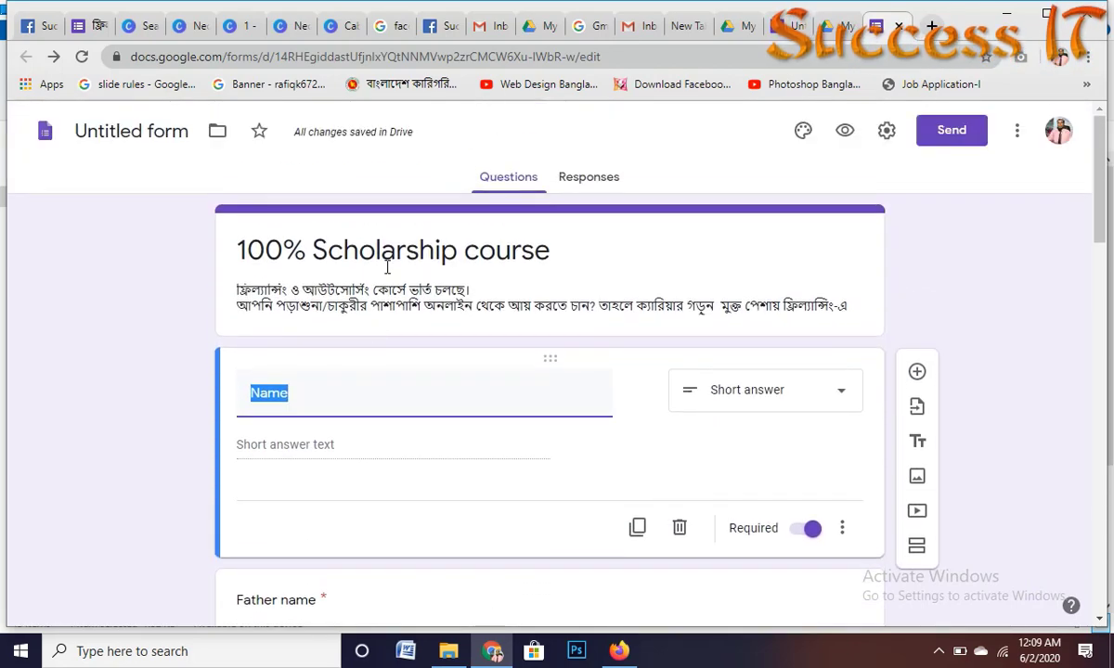
scroll(387, 267, down, 15)
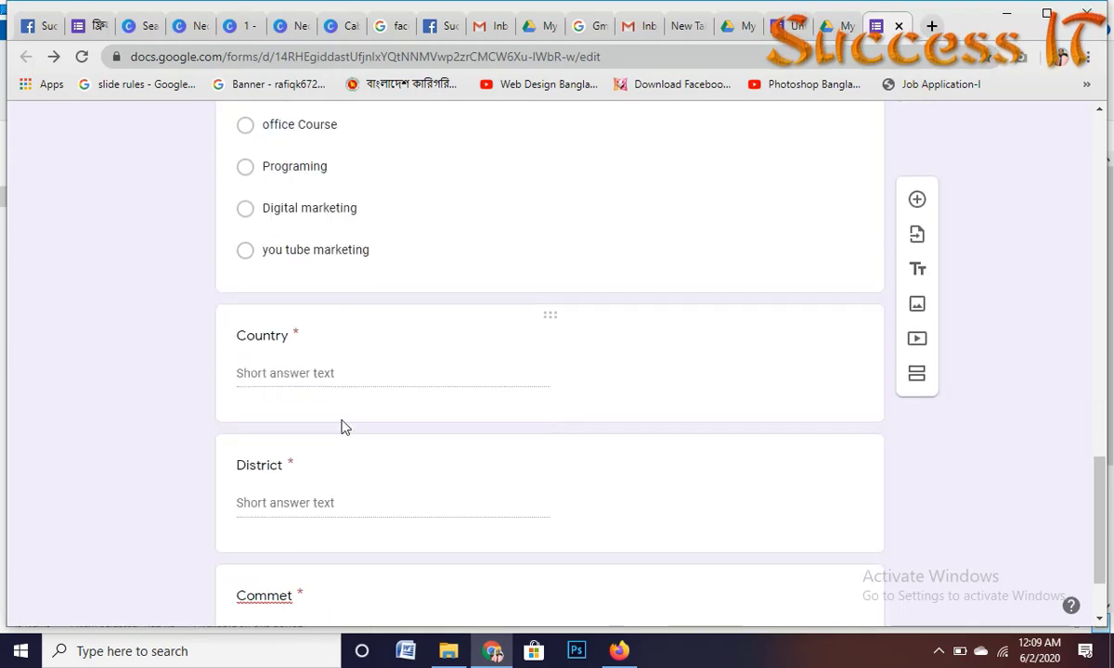
scroll(450, 309, up, 15)
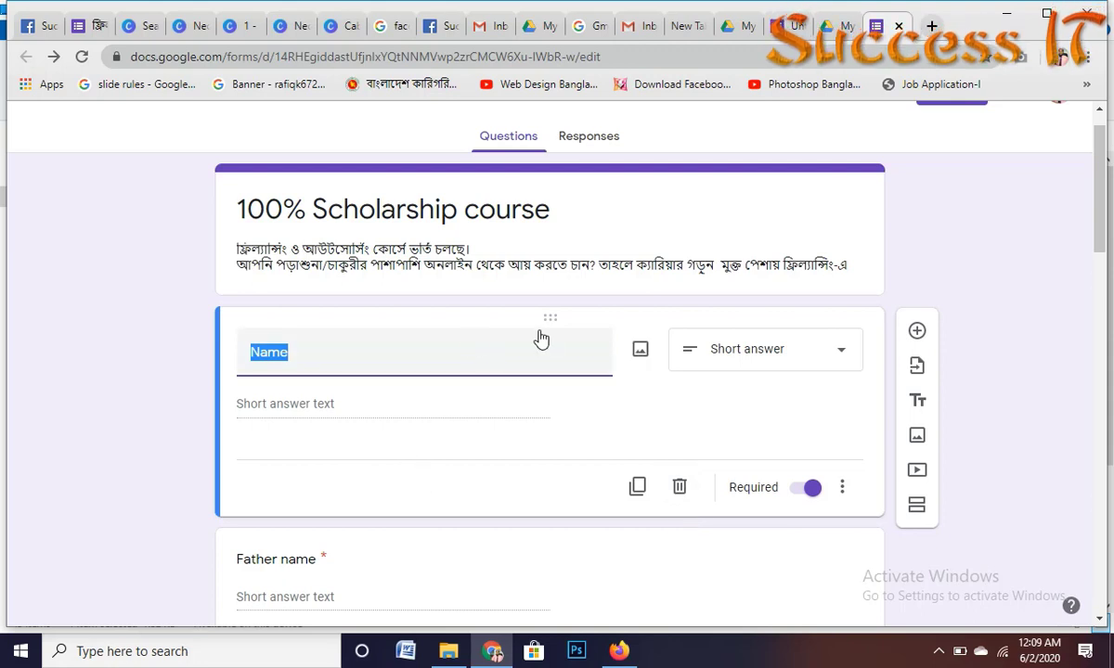
scroll(478, 454, down, 3)
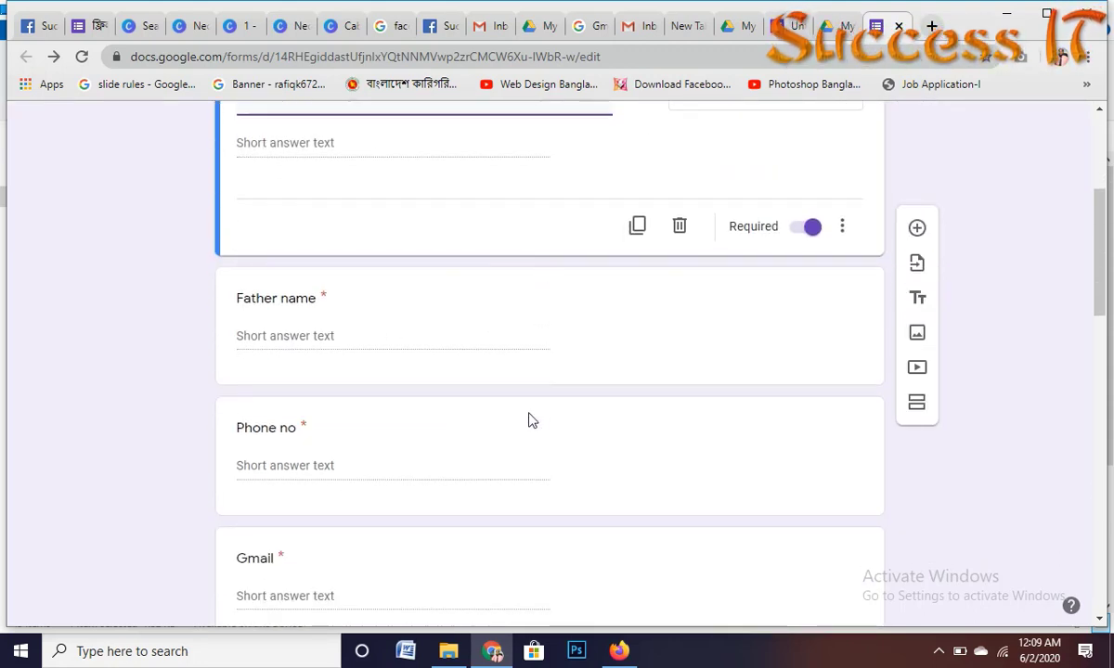
scroll(529, 420, up, 2)
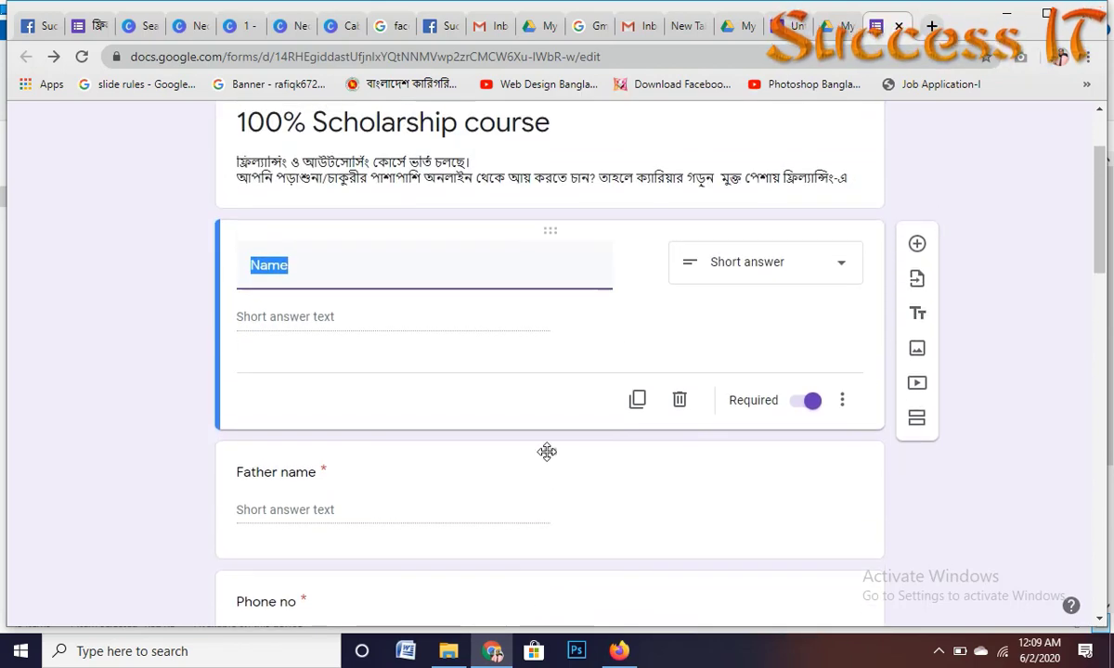
drag(547, 452, 546, 241)
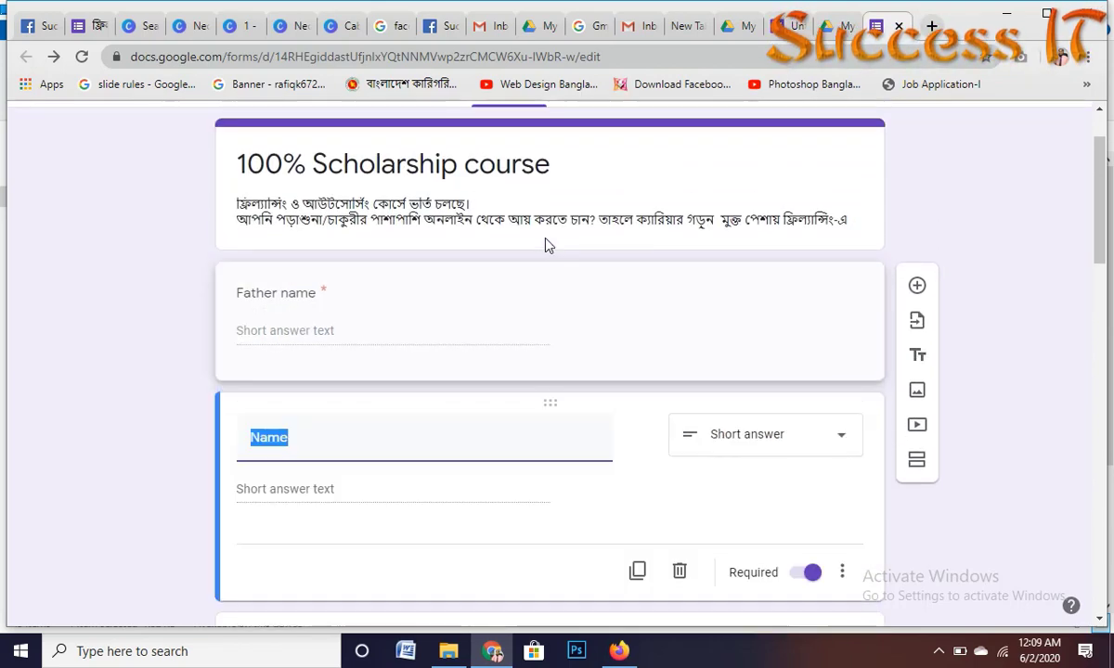
click(568, 299)
click(390, 288)
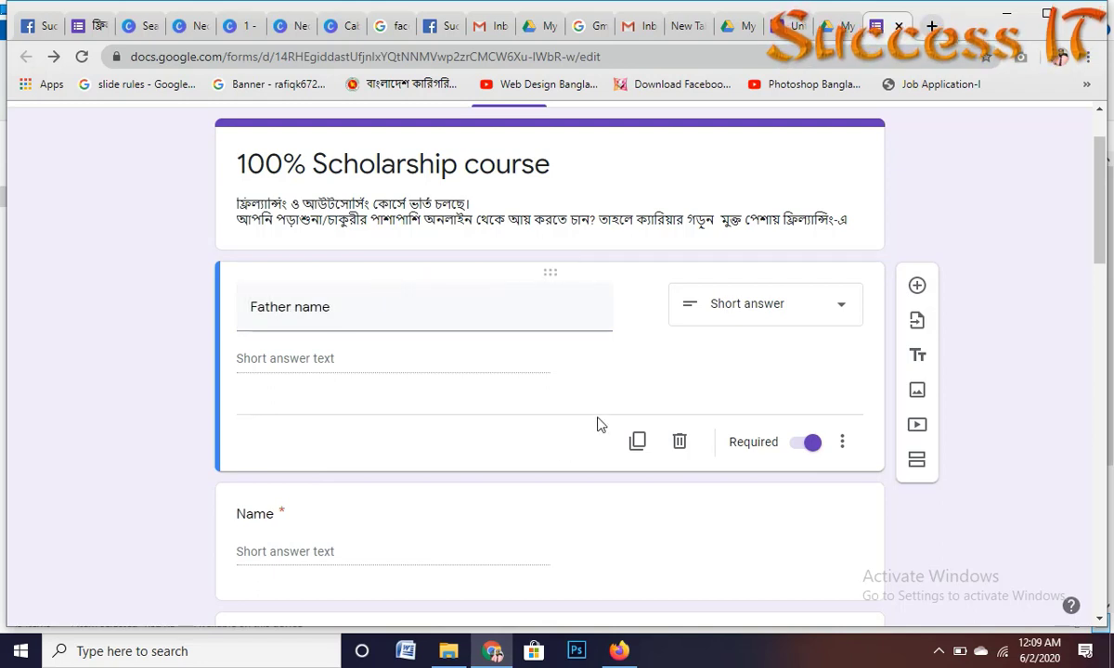
scroll(599, 424, up, 1)
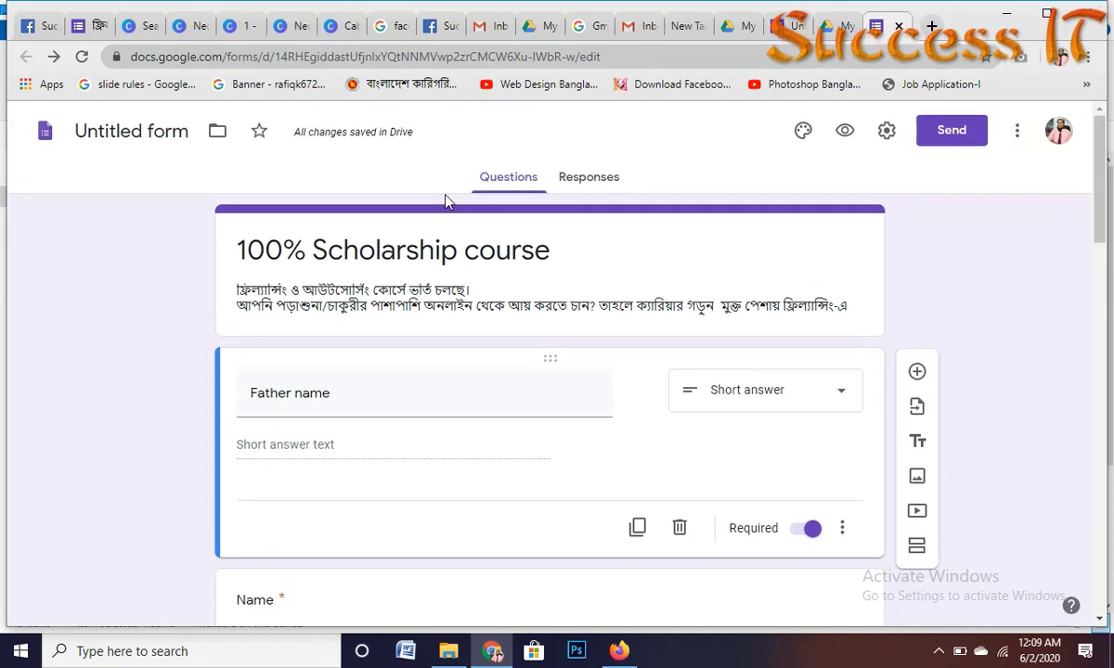
Step: Open the theme's header image chooser and browse the computer for an image to upload
click(804, 132)
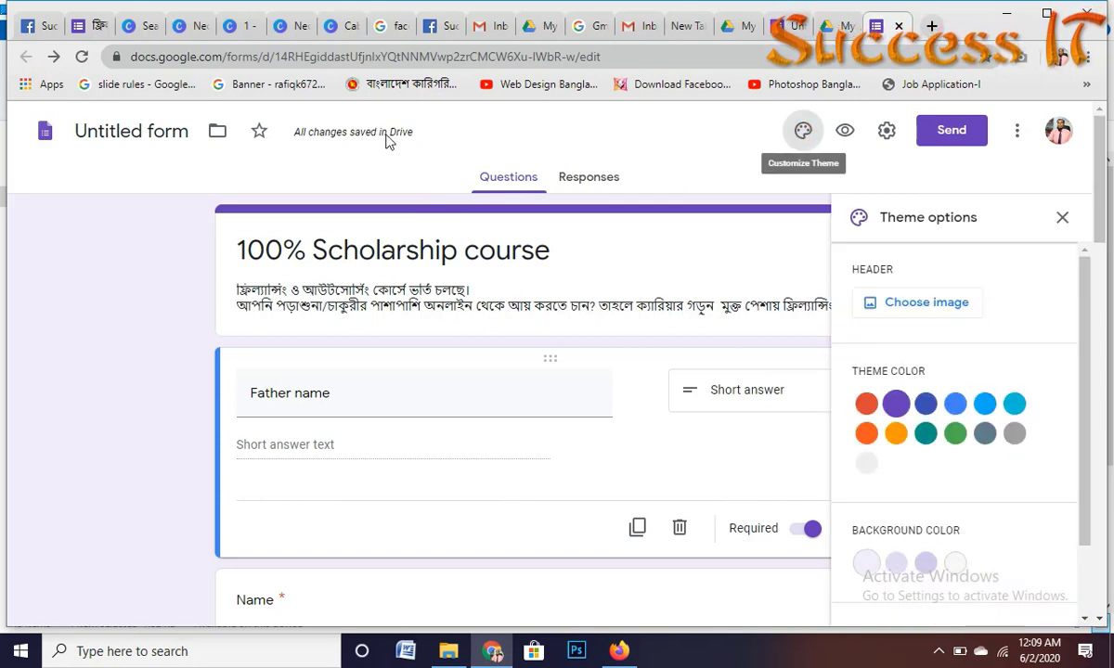
click(895, 305)
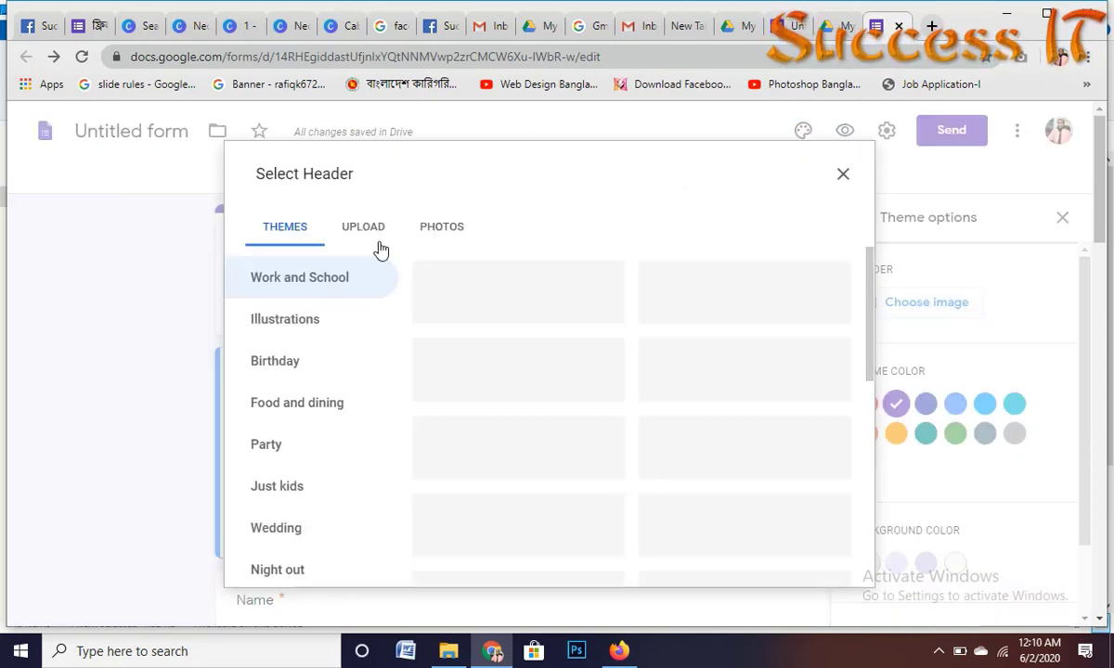
scroll(649, 464, down, 10)
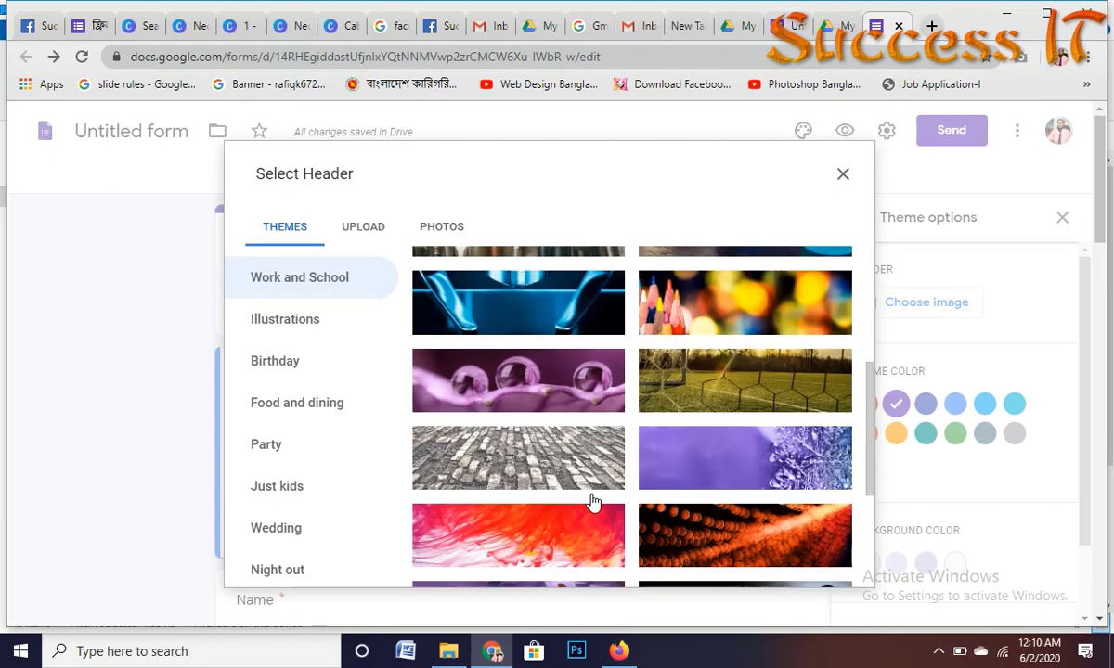
scroll(637, 462, down, 2)
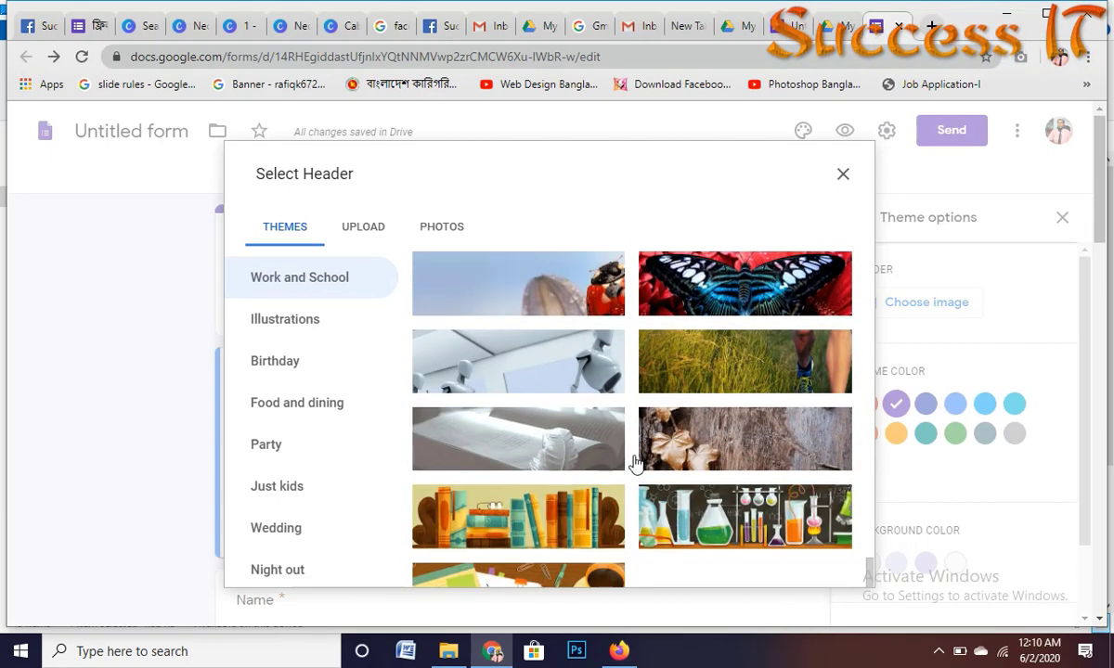
scroll(564, 473, up, 5)
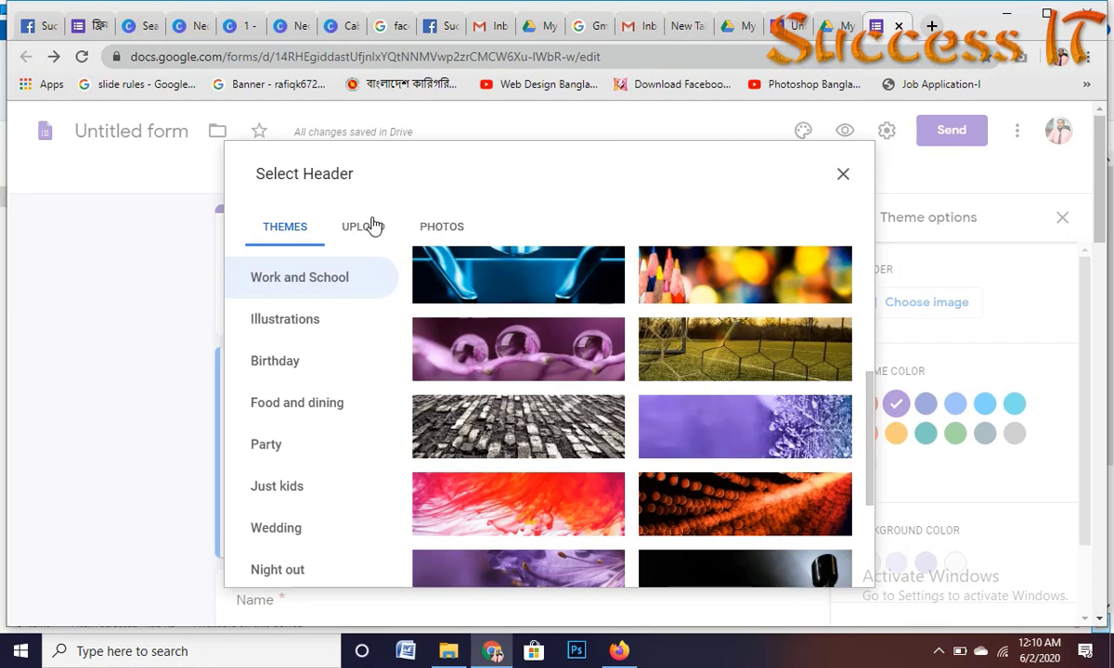
click(365, 224)
click(554, 473)
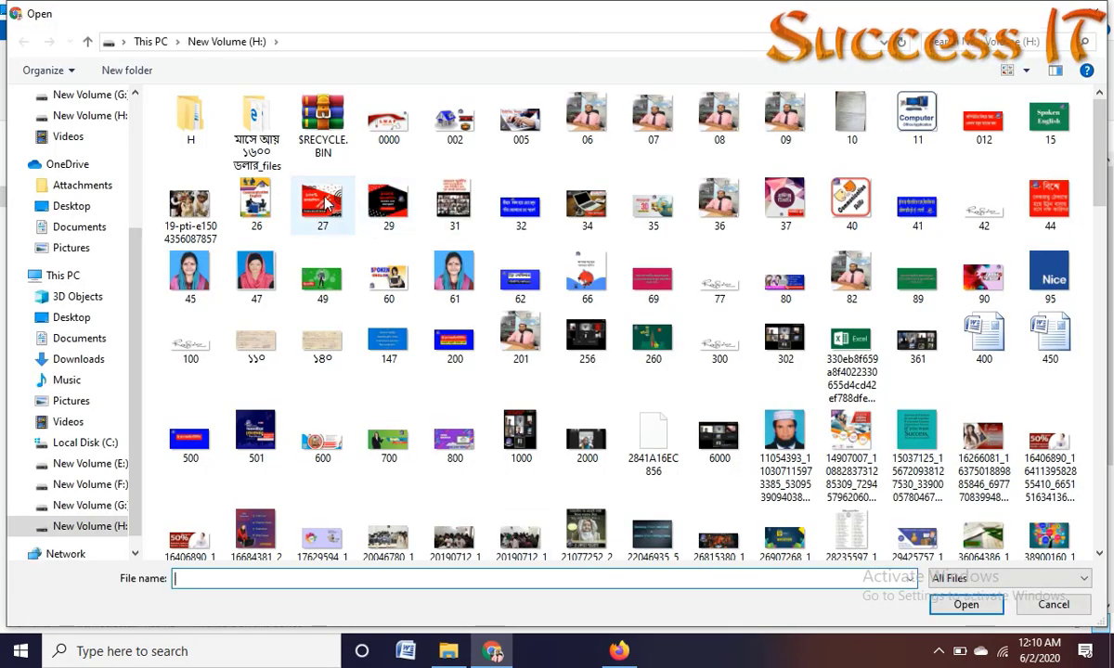
Step: Select image file 27 on New Volume (H:) and confirm it for upload
click(325, 204)
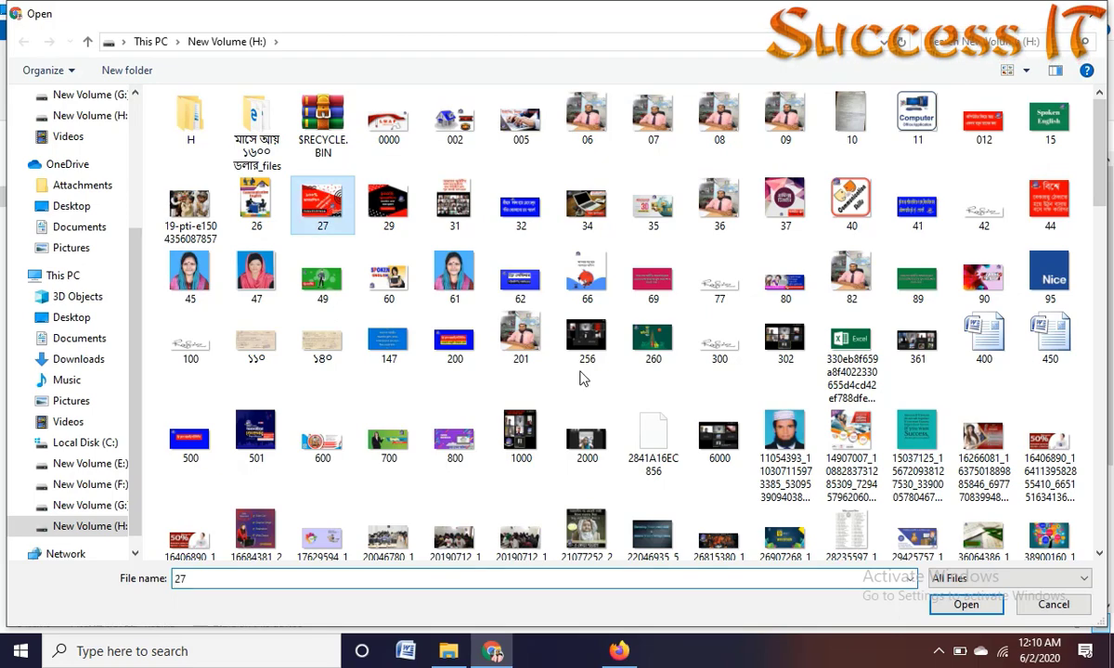
click(964, 605)
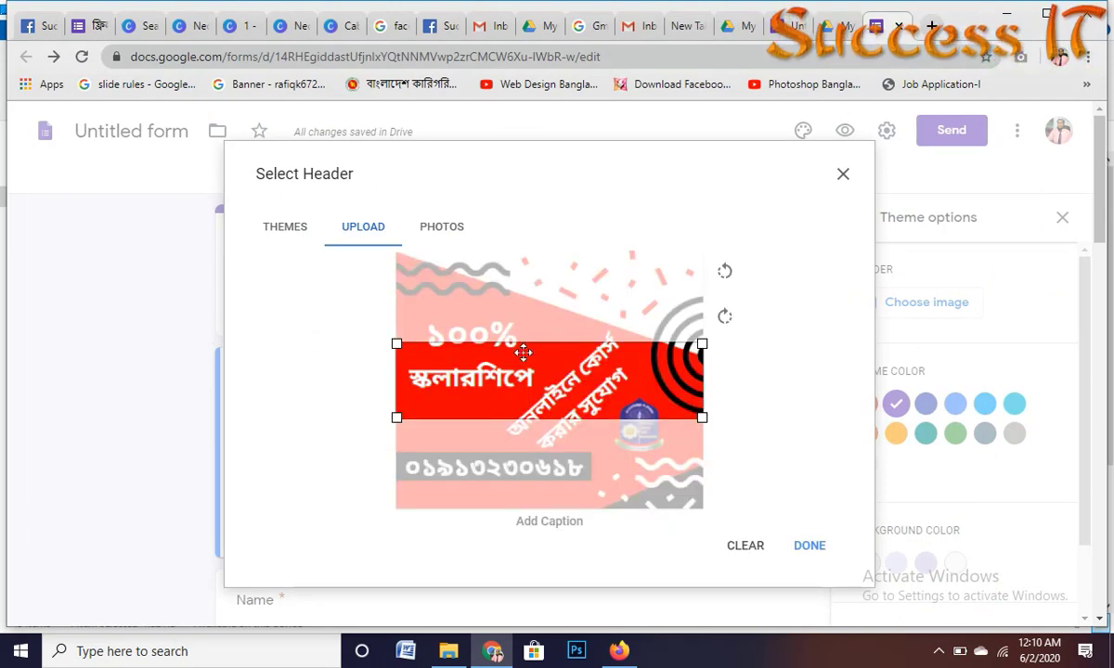
Step: Crop the uploaded image to its red 100% strip and apply it as the header
drag(523, 352, 523, 333)
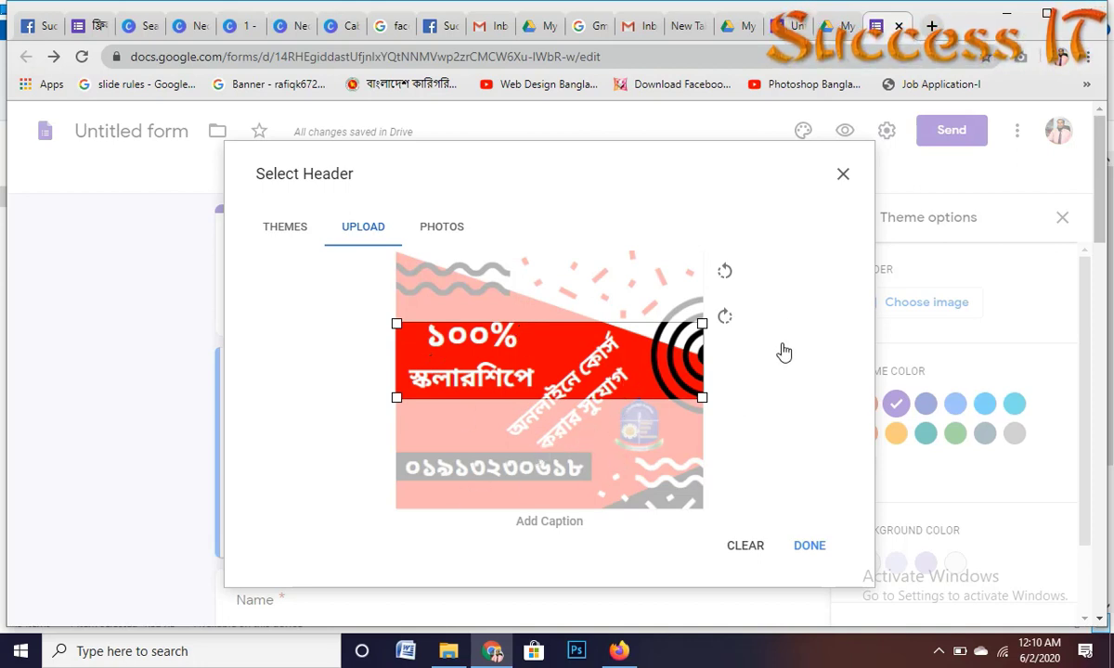
click(808, 547)
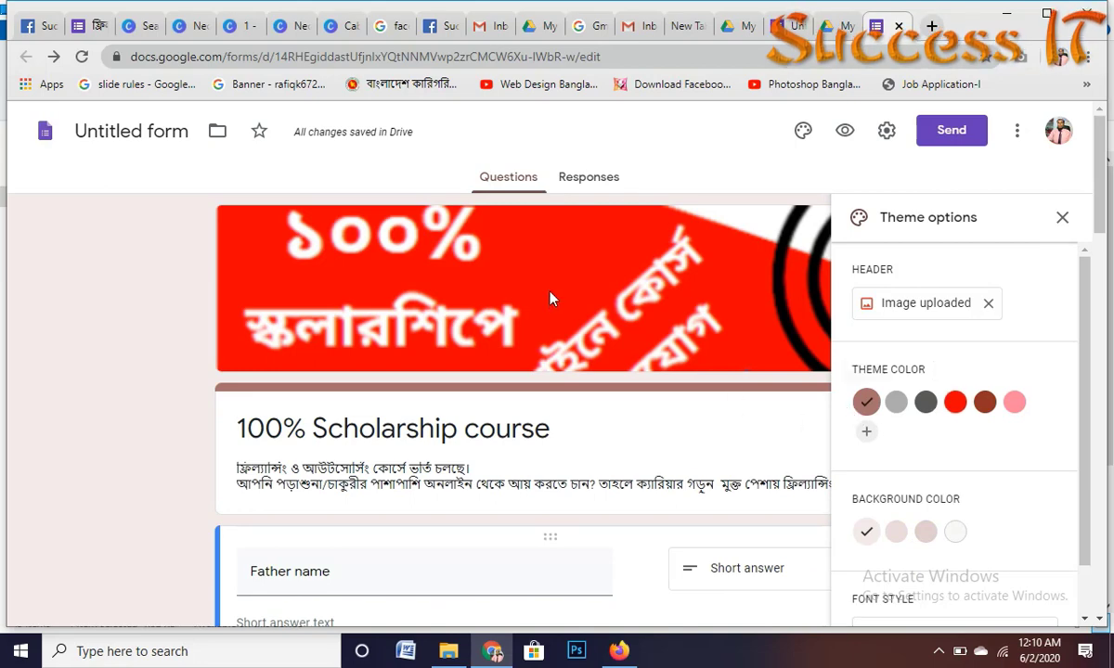
Step: Add a custom blue theme colour #00a2ff in place of brown and close Theme options
scroll(416, 531, down, 1)
scroll(416, 531, down, 3)
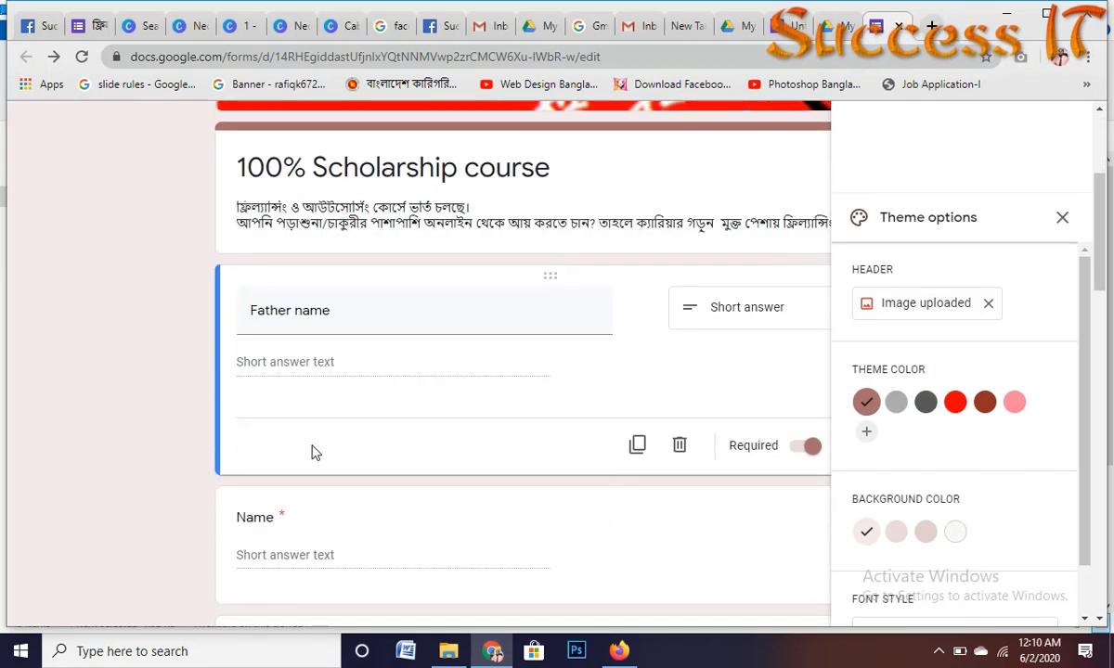
click(866, 433)
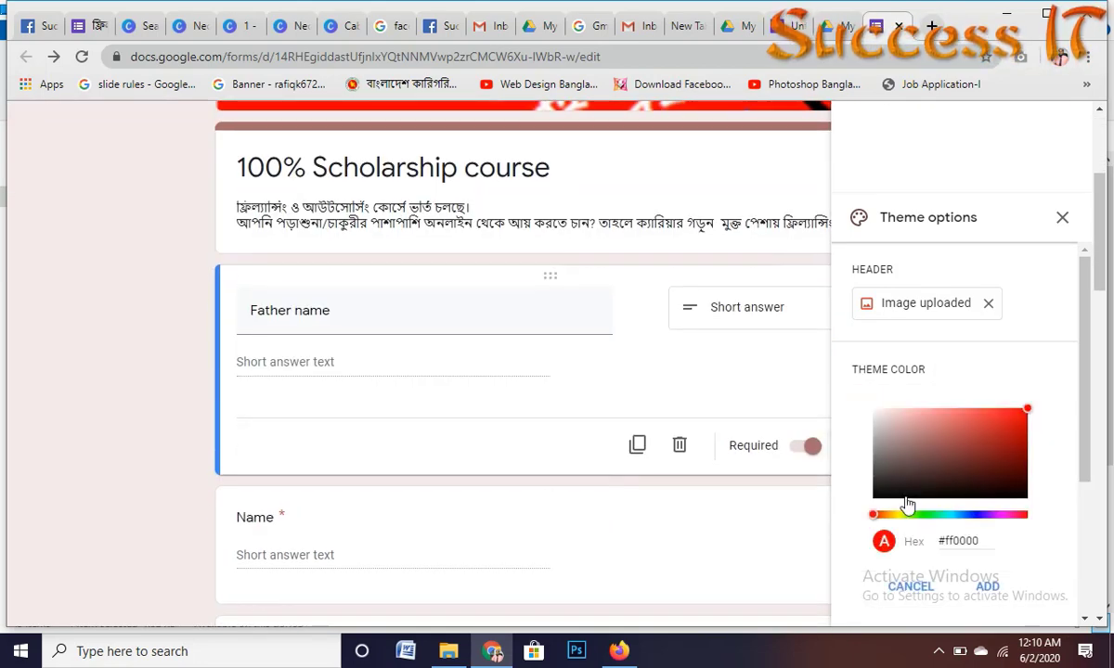
scroll(907, 504, down, 1)
drag(964, 429, 959, 430)
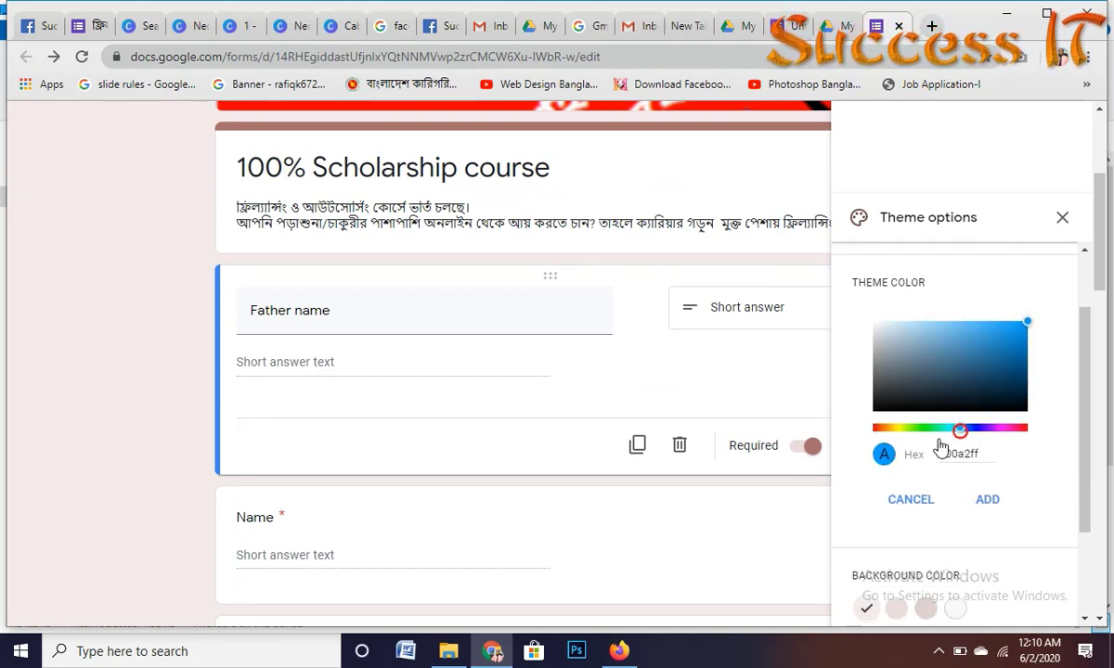
click(989, 503)
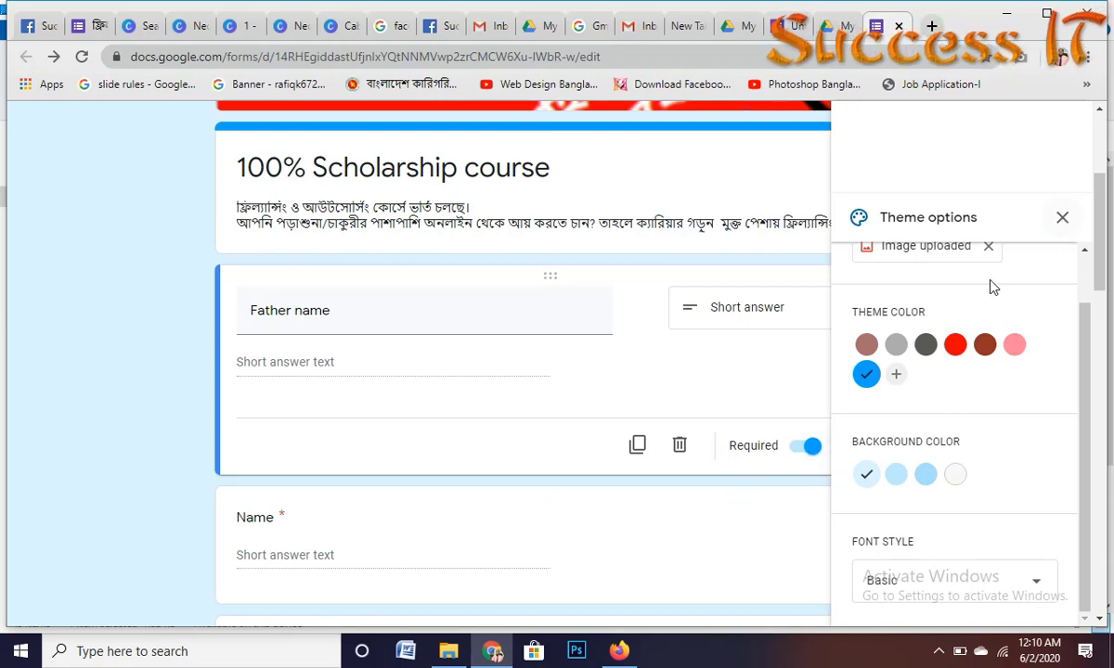
scroll(1062, 225, up, 5)
click(1063, 221)
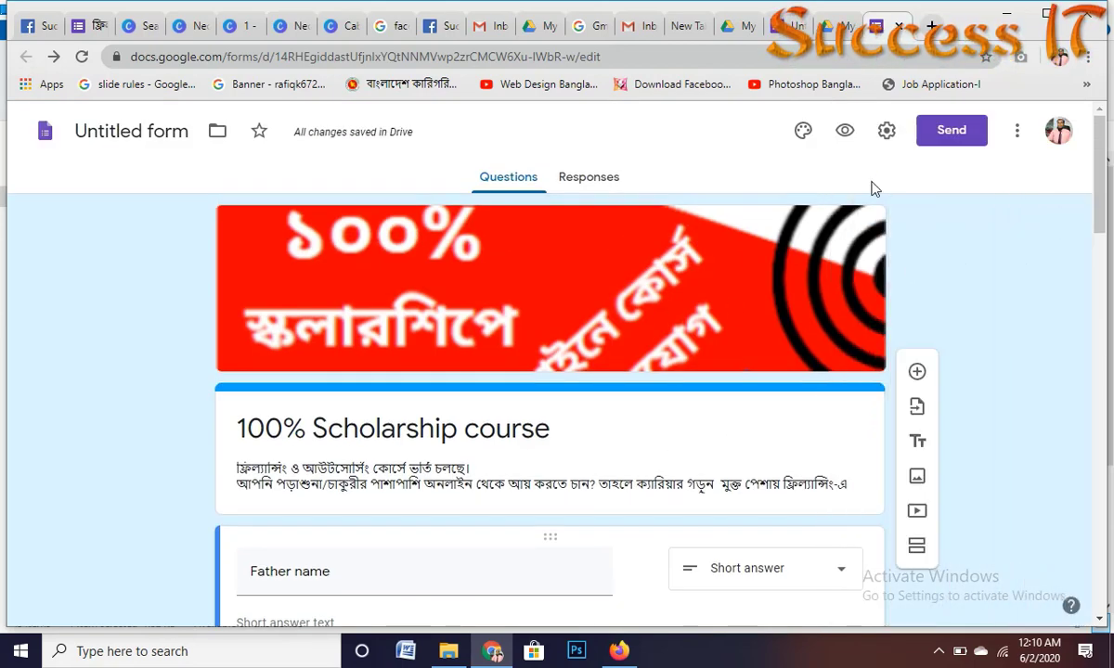
Step: Preview the form, looking over the red banner, blue theme and first questions
click(845, 132)
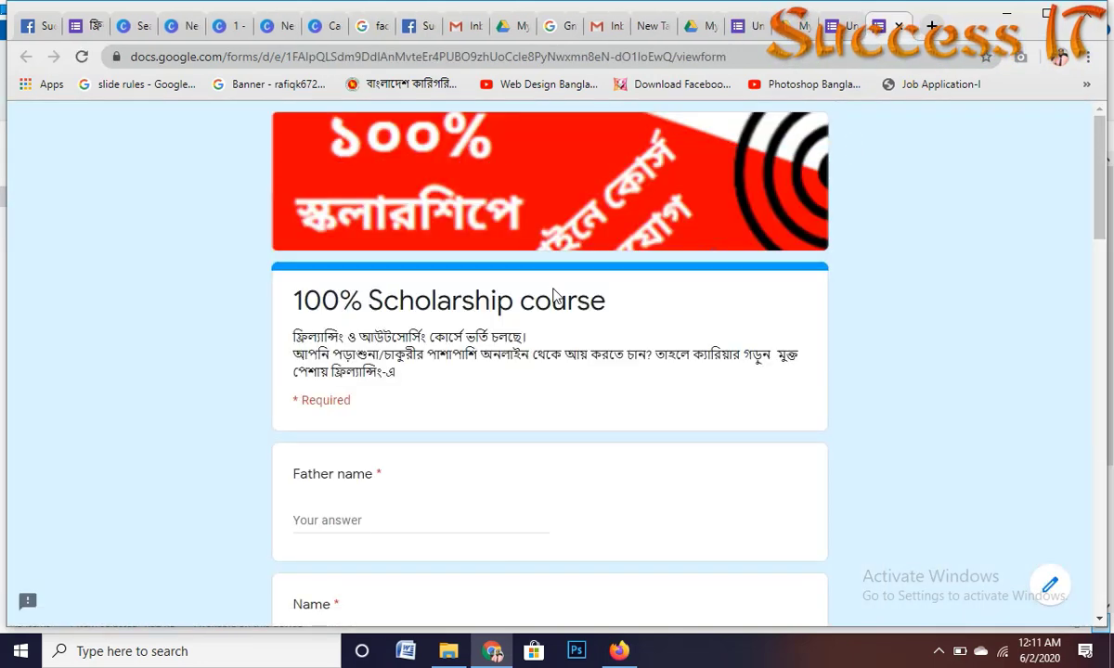
scroll(590, 373, down, 3)
scroll(510, 324, up, 3)
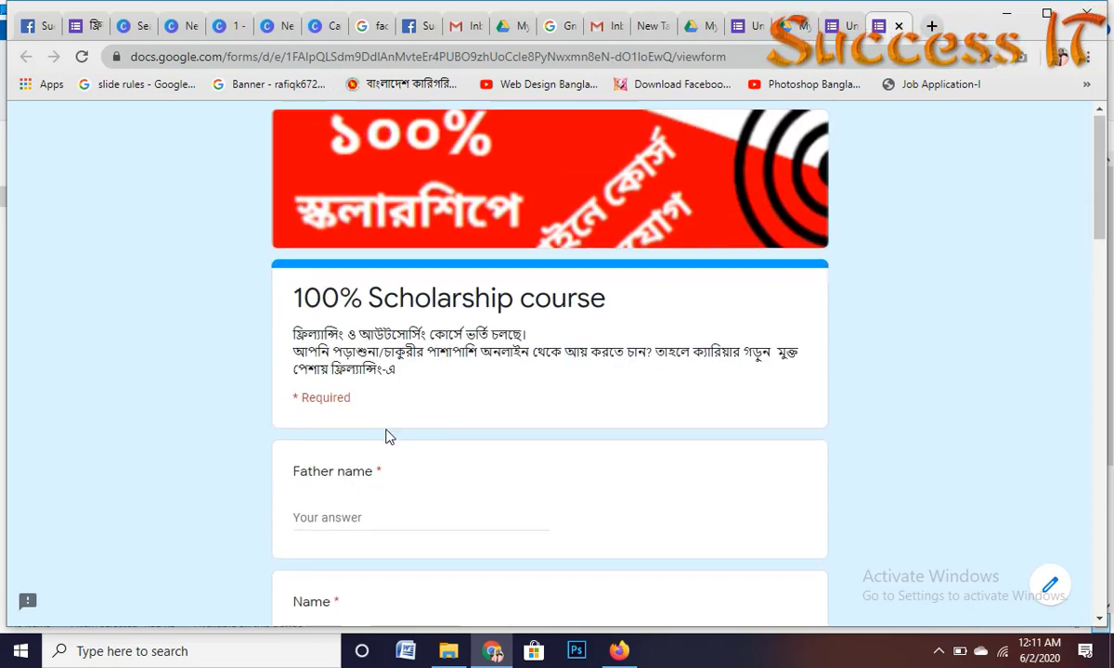
scroll(390, 437, down, 3)
scroll(376, 371, up, 1)
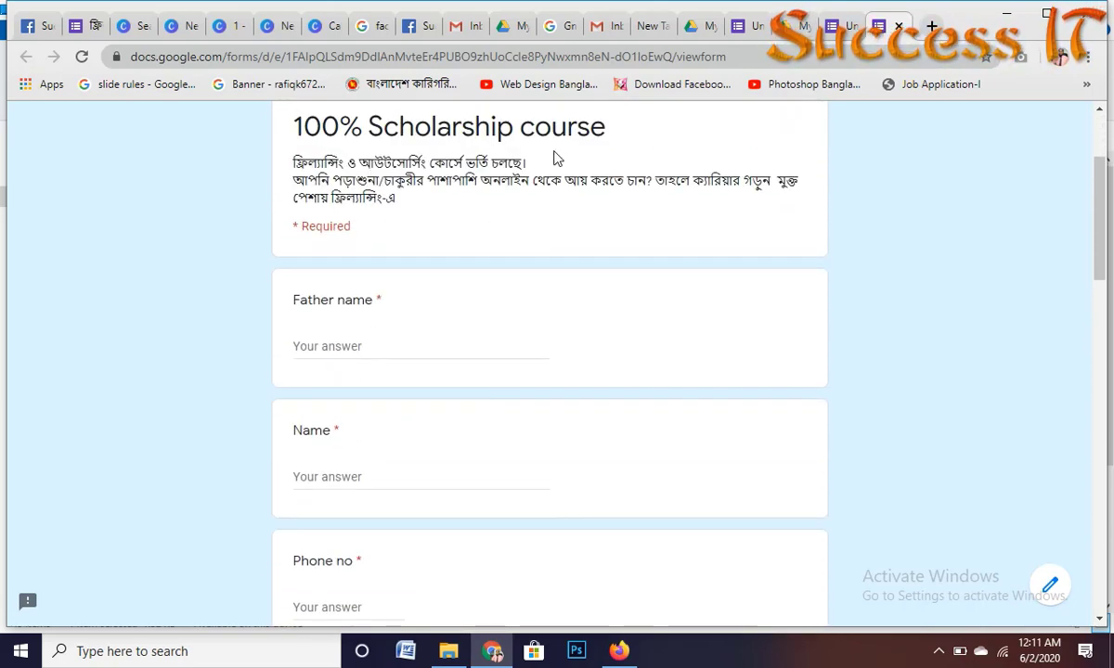
scroll(521, 318, up, 3)
scroll(465, 345, down, 2)
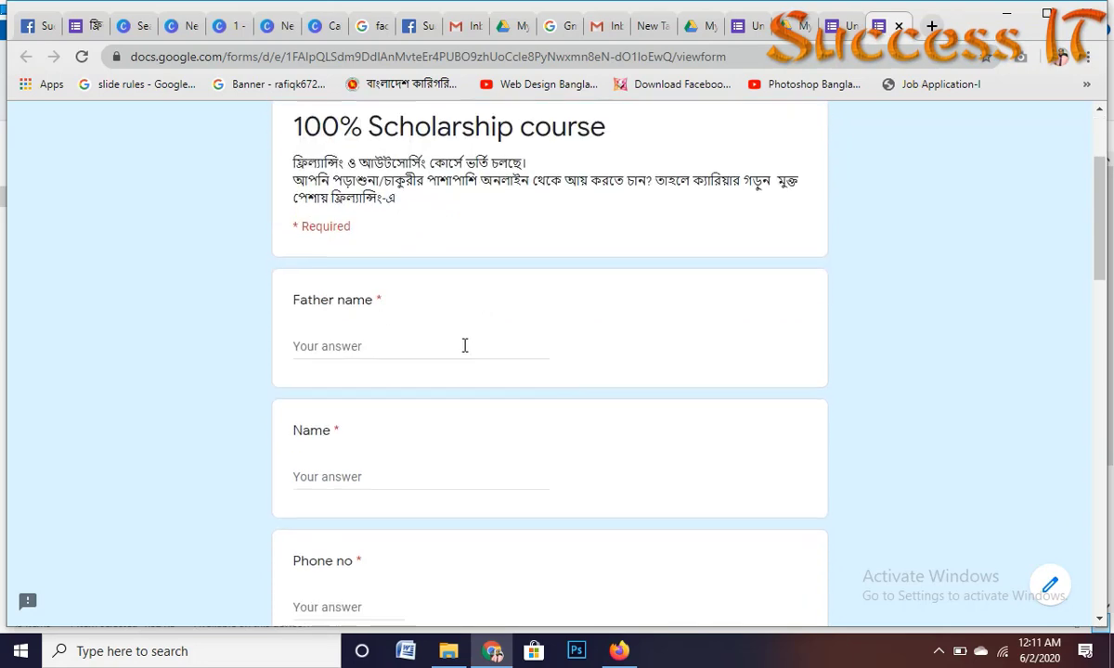
scroll(376, 348, down, 2)
scroll(398, 331, up, 3)
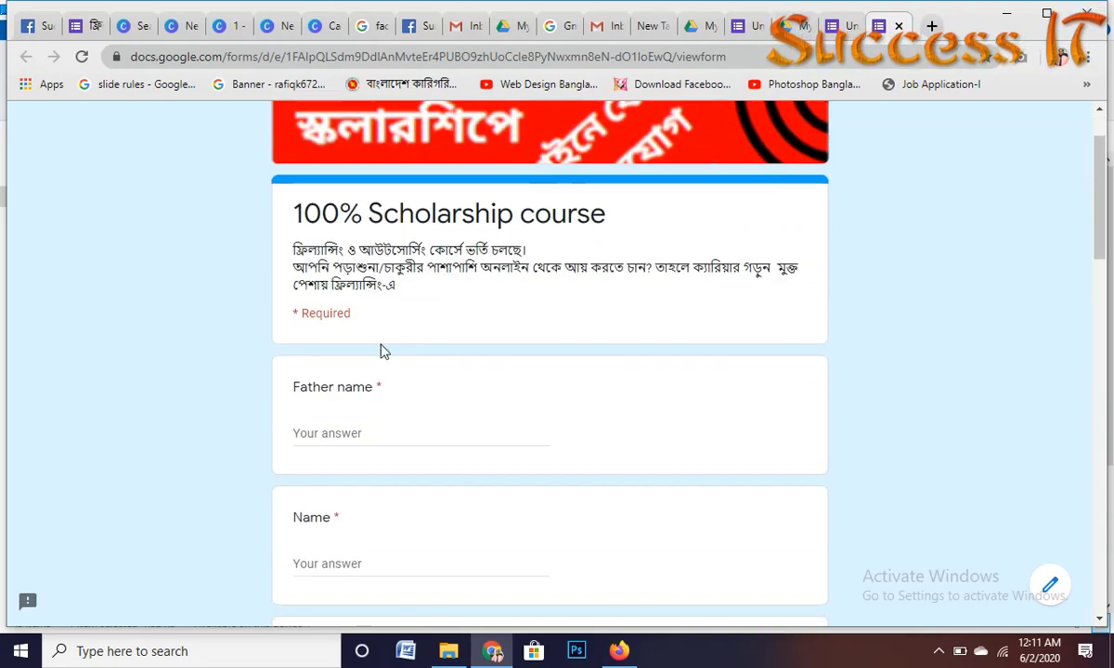
scroll(385, 351, down, 2)
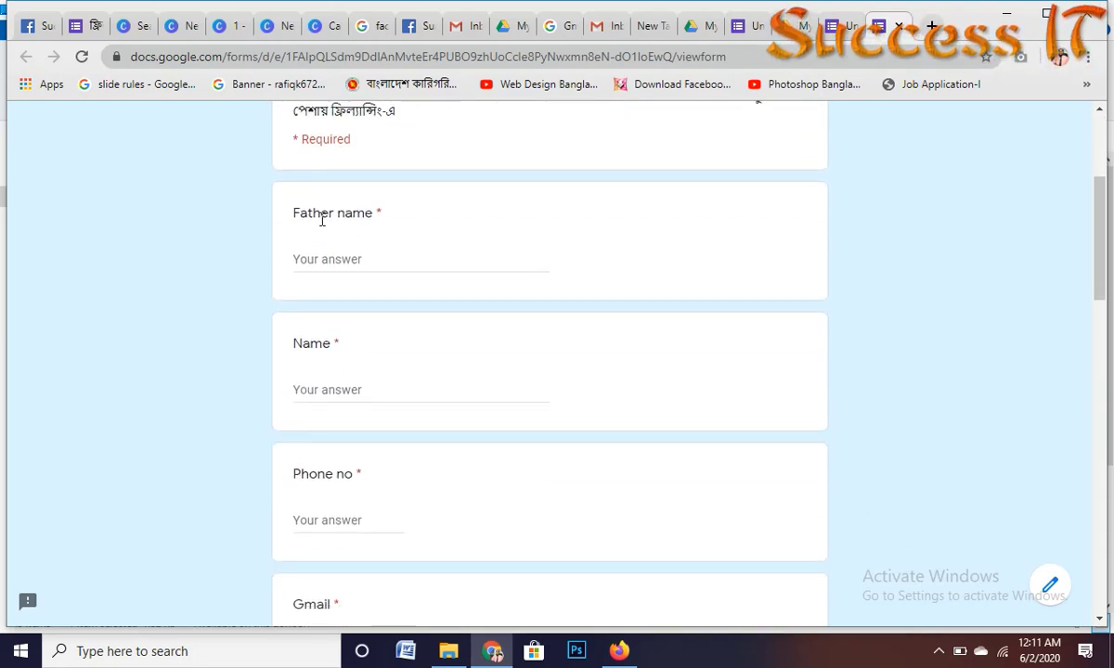
Step: Scroll the preview down to the Commet question and Submit, then return to the editor
scroll(363, 515, down, 6)
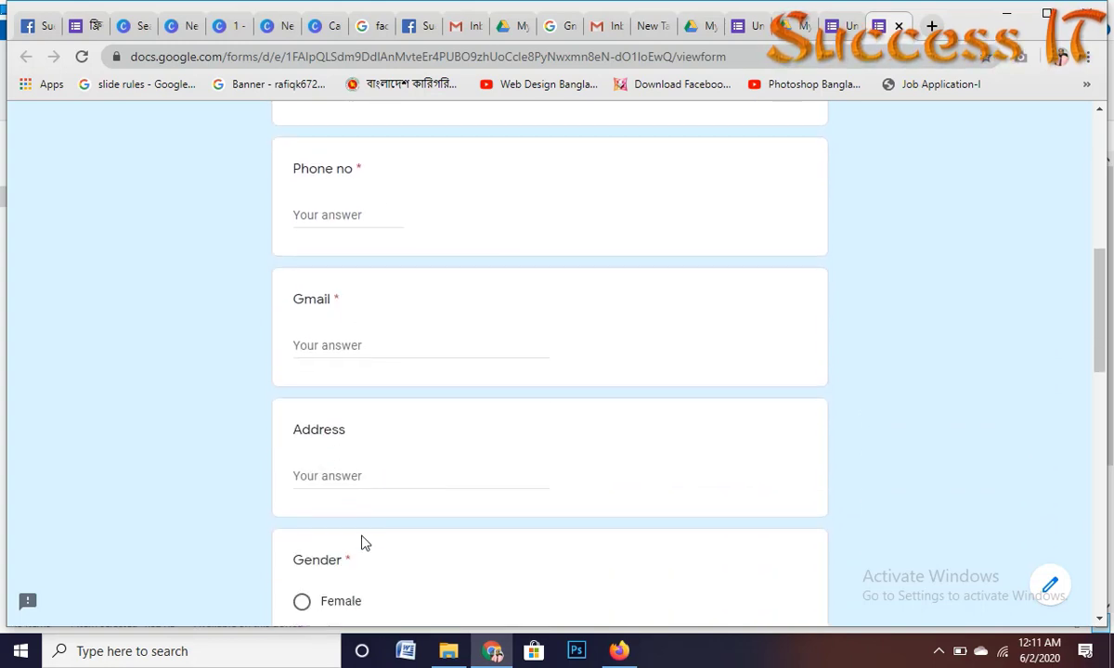
scroll(363, 554, down, 5)
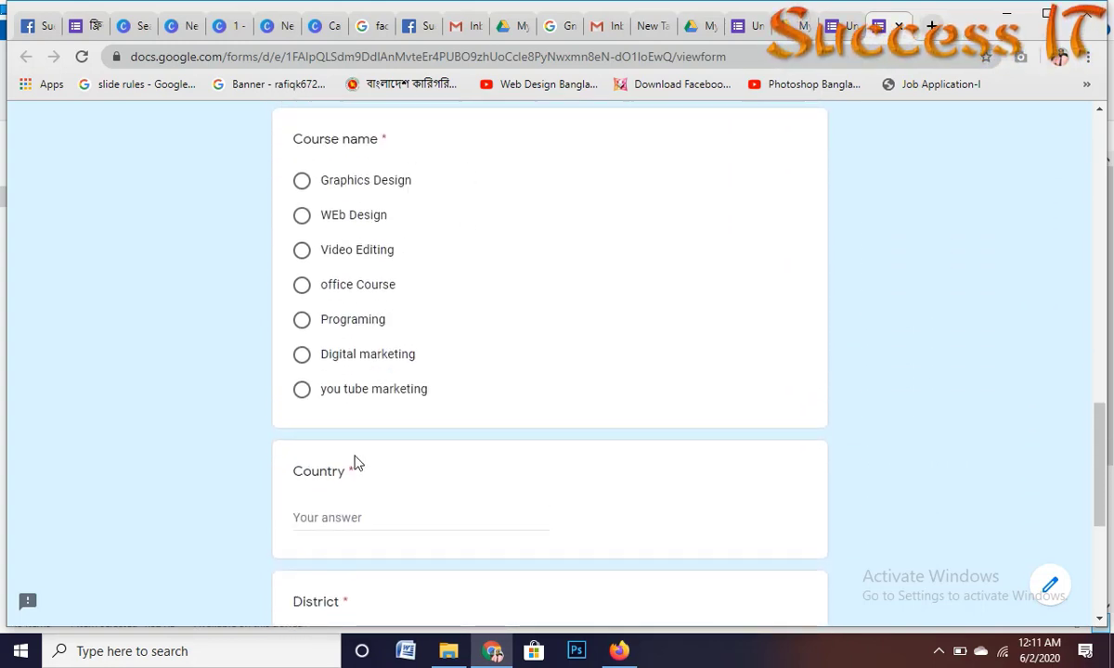
scroll(348, 506, down, 2)
scroll(348, 507, down, 1)
scroll(337, 354, down, 1)
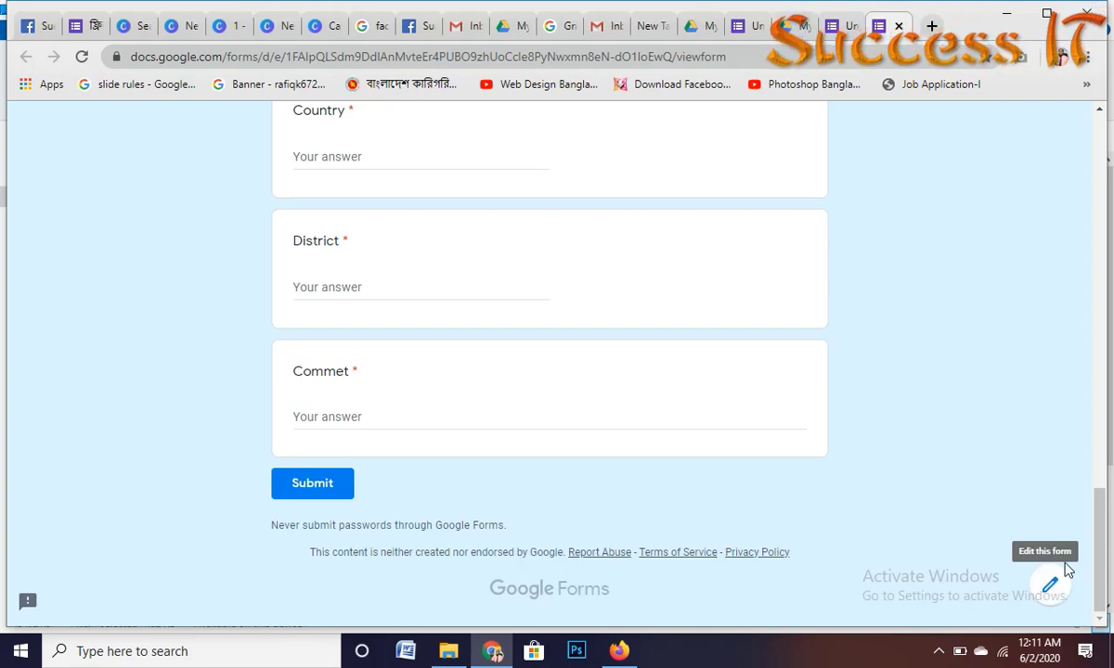
scroll(800, 422, up, 15)
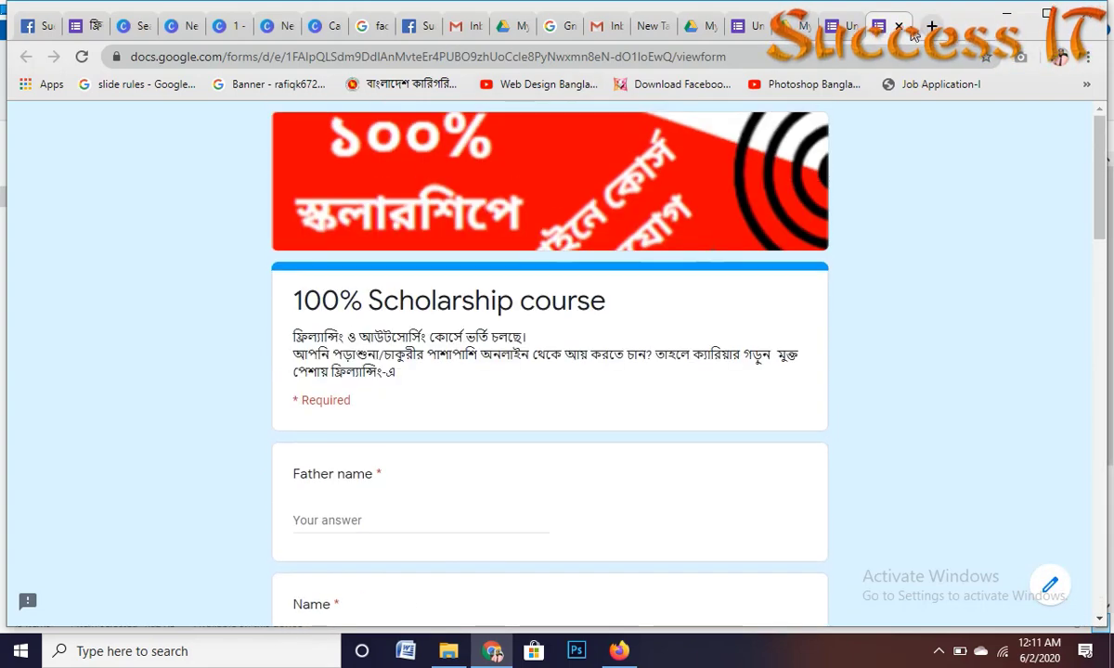
click(840, 26)
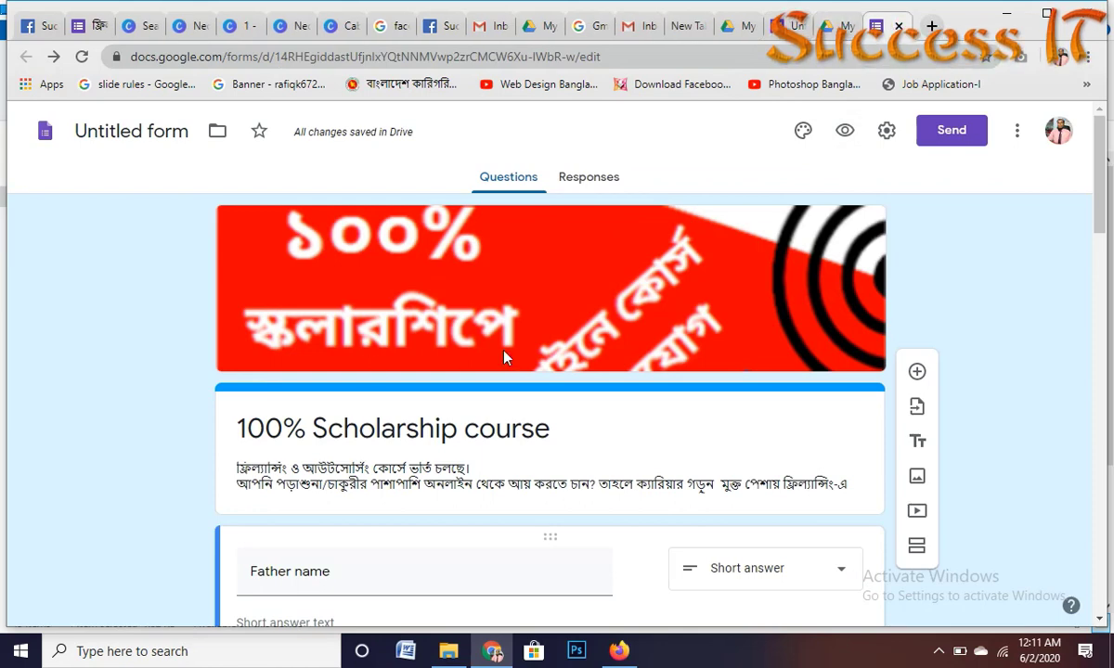
Step: Look through the extra options list, dismiss it, and open the form's Settings
click(1016, 130)
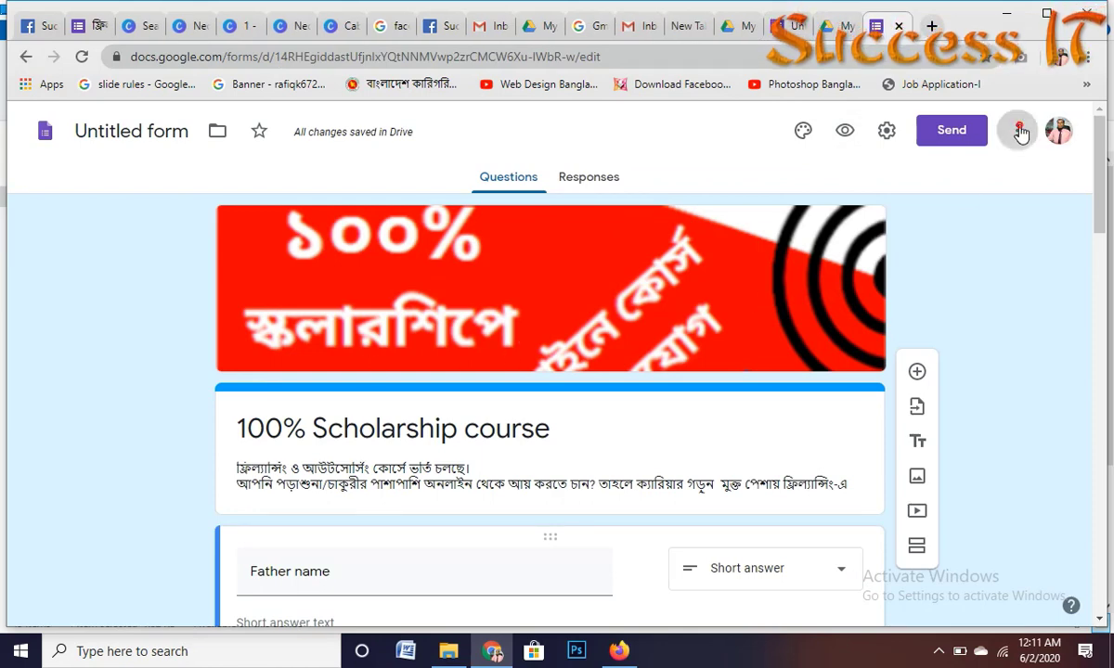
scroll(994, 477, down, 3)
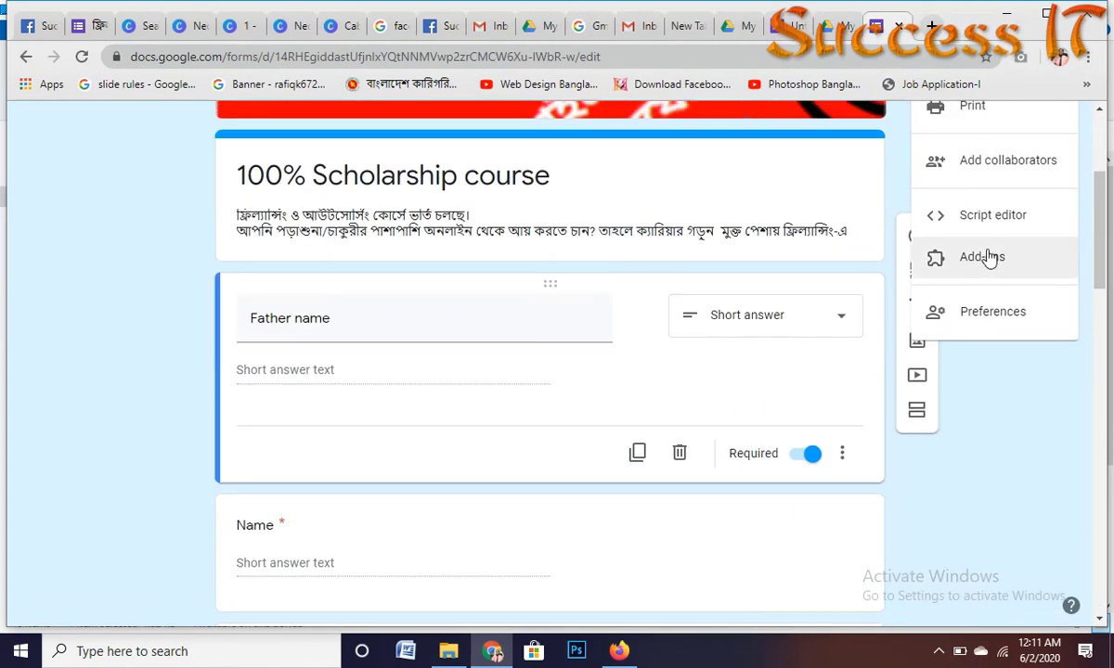
scroll(998, 371, up, 3)
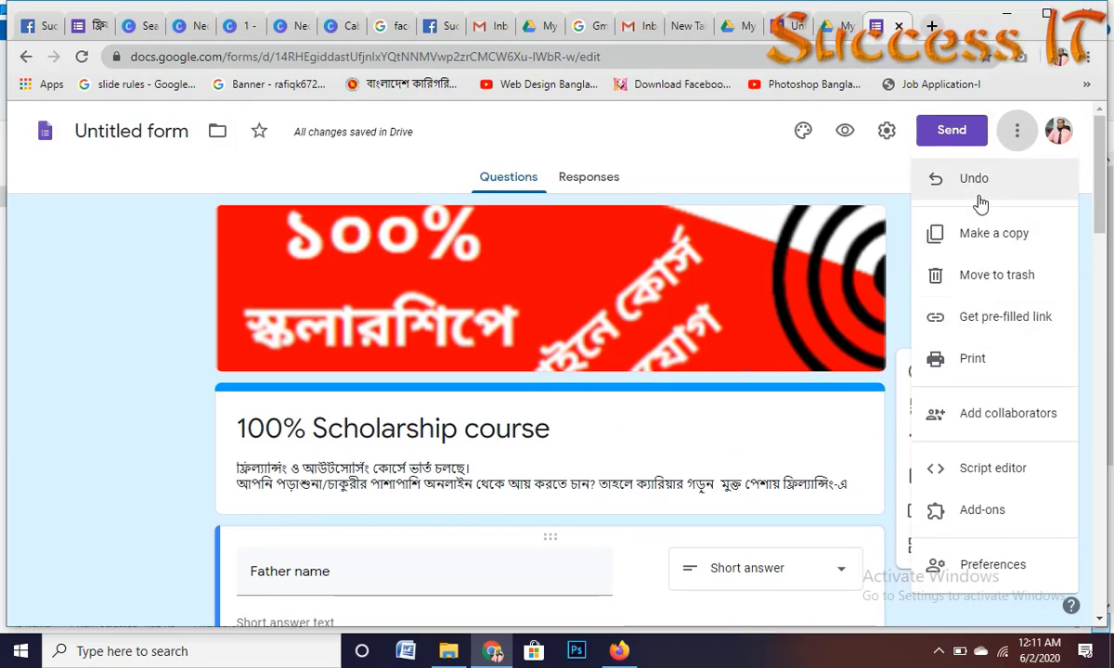
click(807, 154)
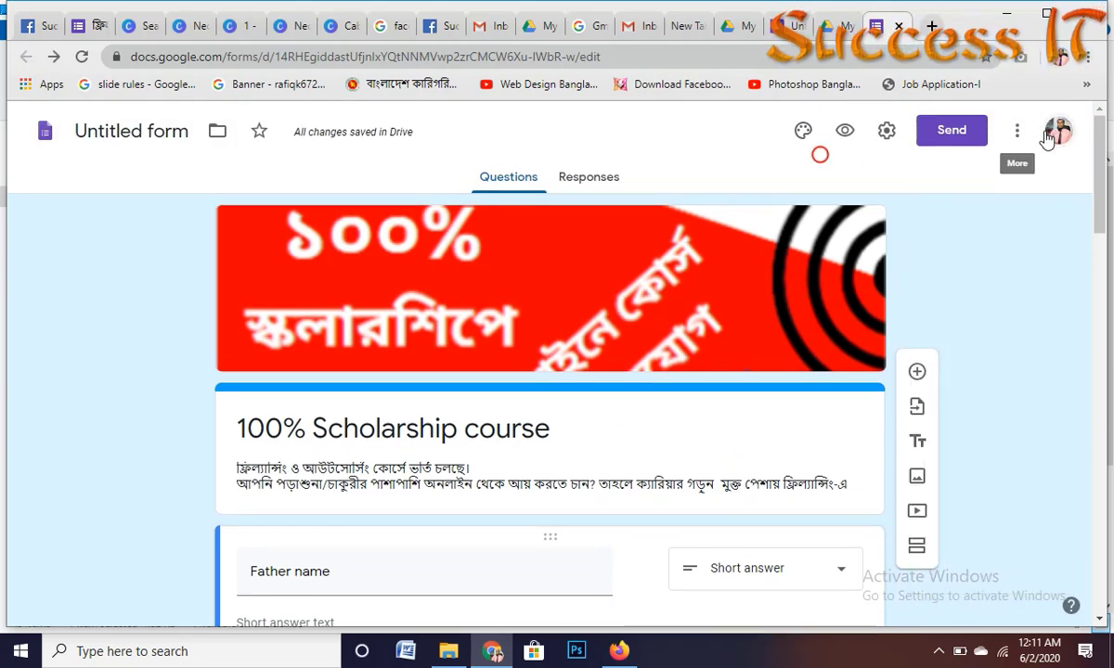
click(886, 131)
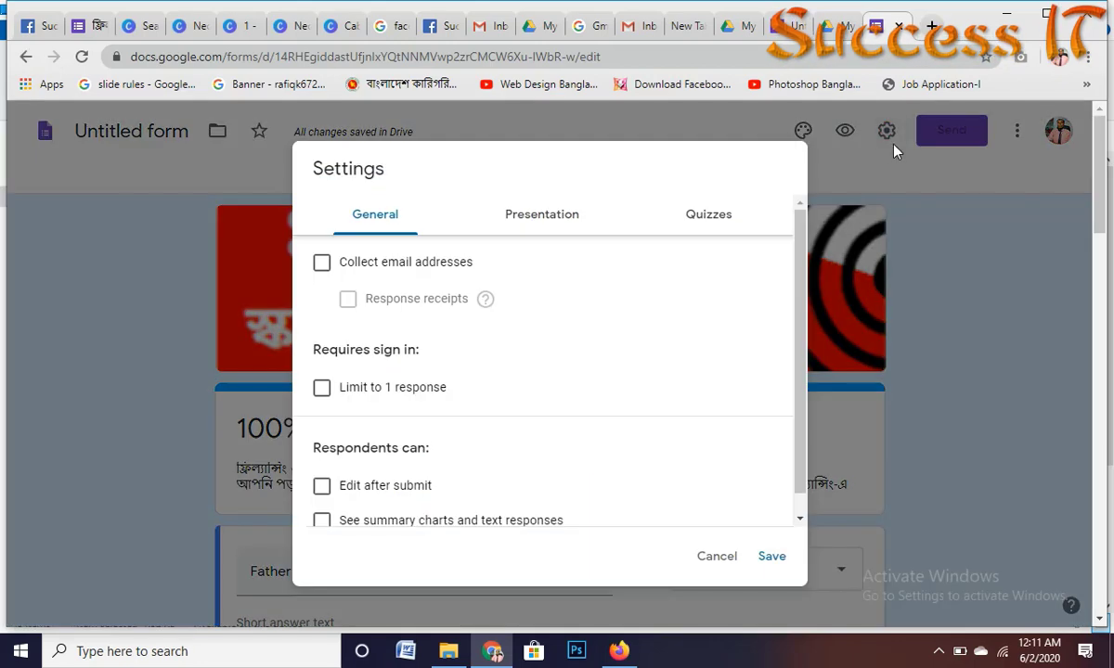
scroll(344, 355, down, 2)
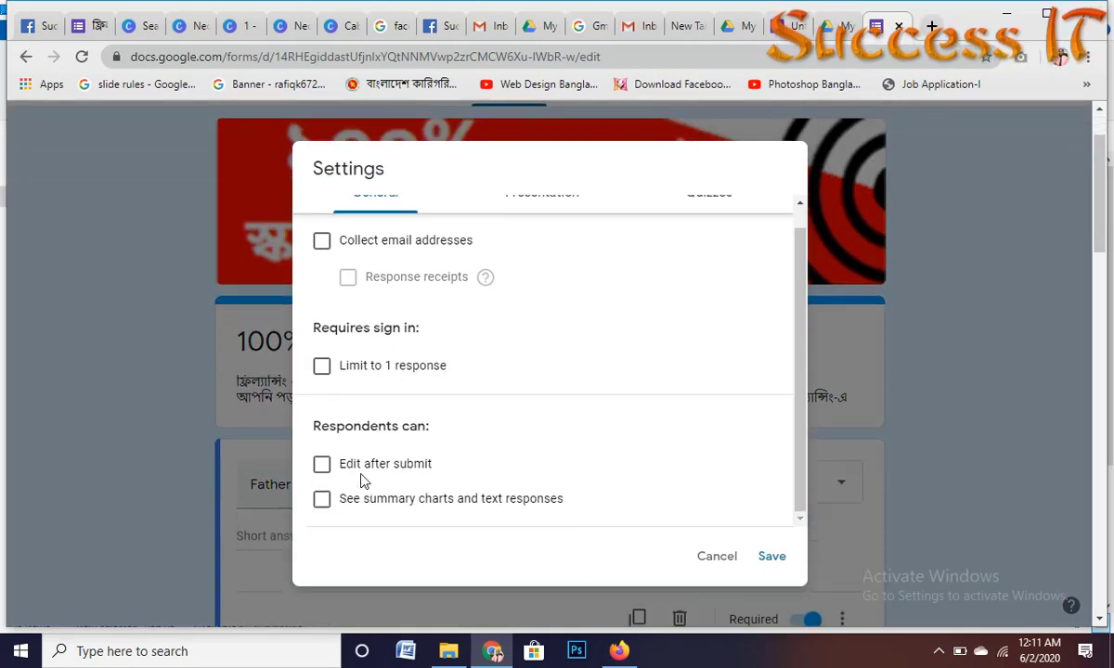
scroll(385, 375, up, 1)
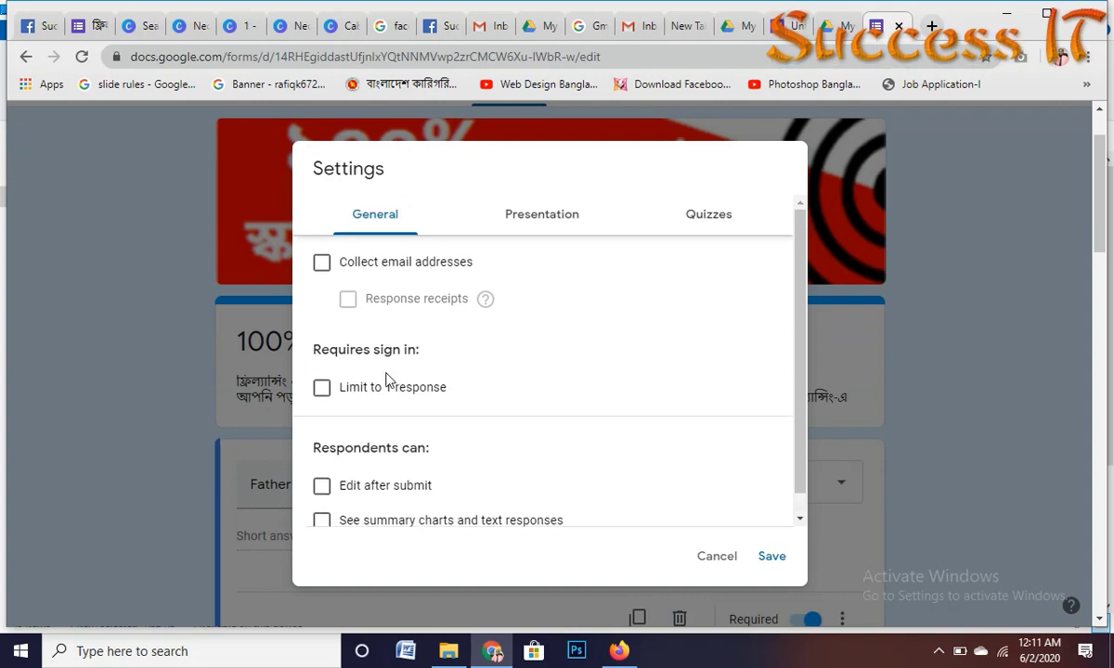
scroll(428, 500, down, 1)
scroll(540, 361, up, 1)
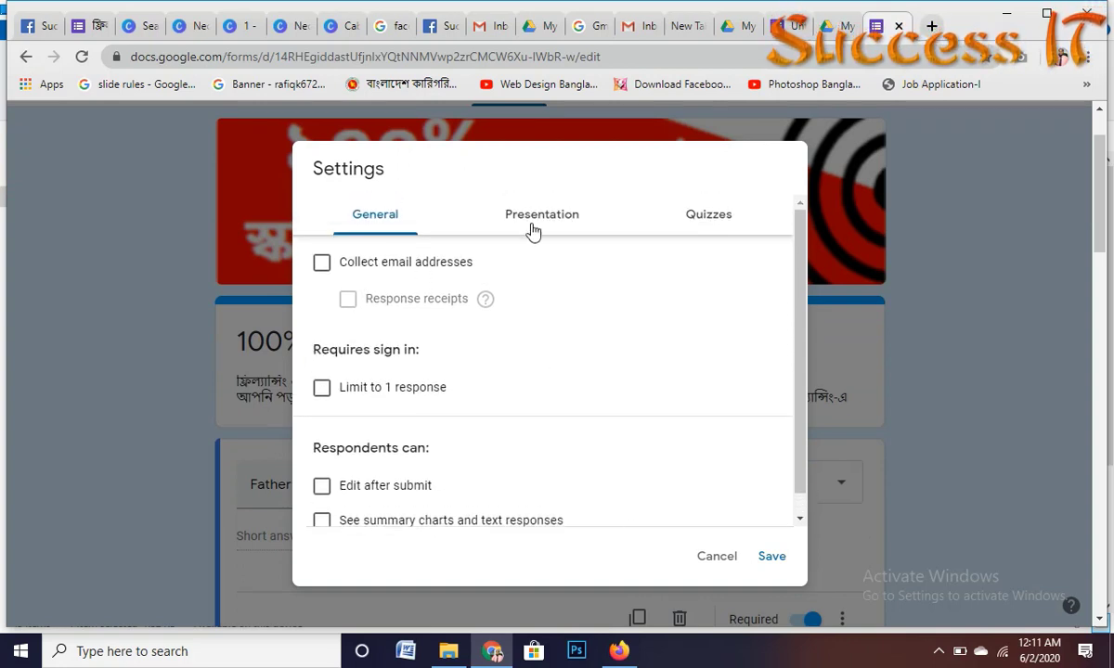
Step: Turn on 'Make this a quiz' with grades released immediately after each submission, and save
click(533, 227)
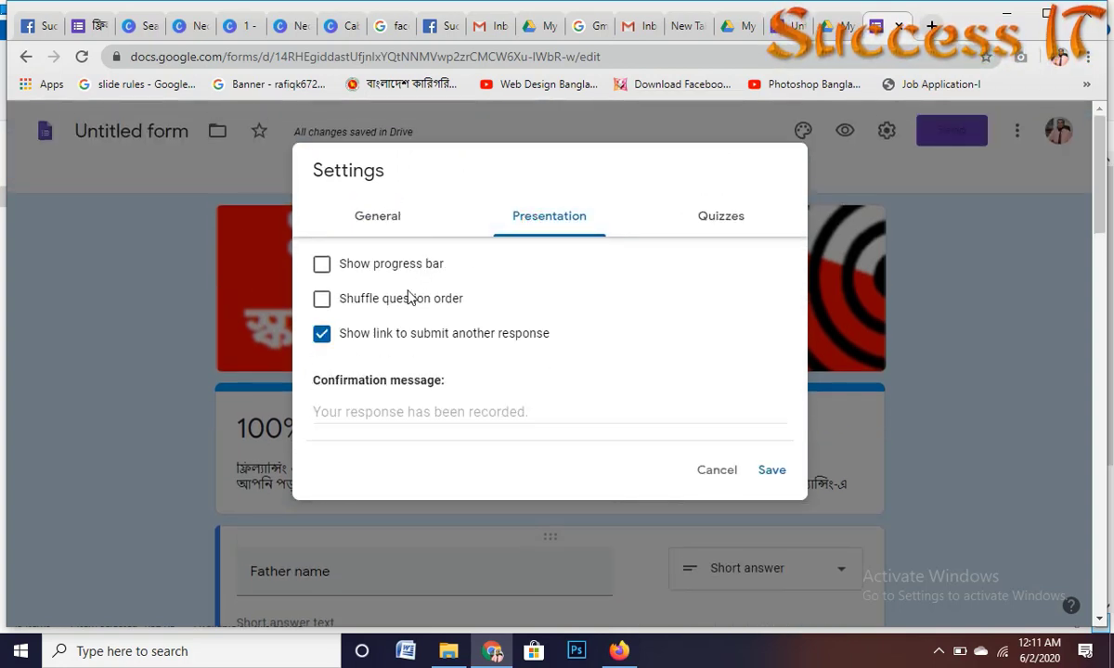
click(722, 218)
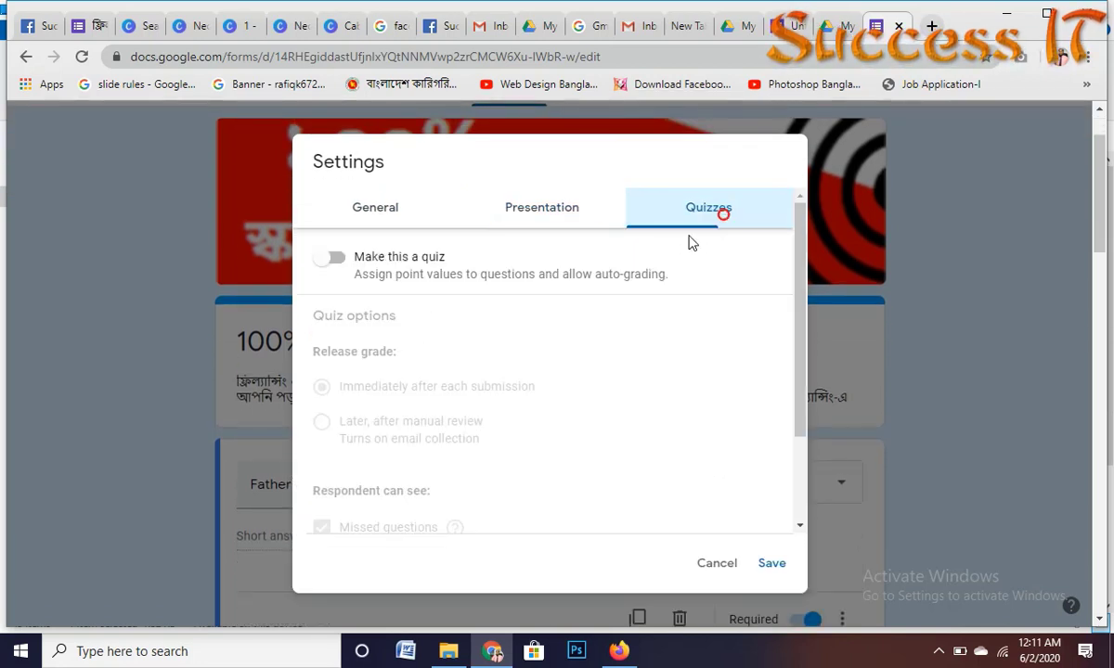
click(328, 267)
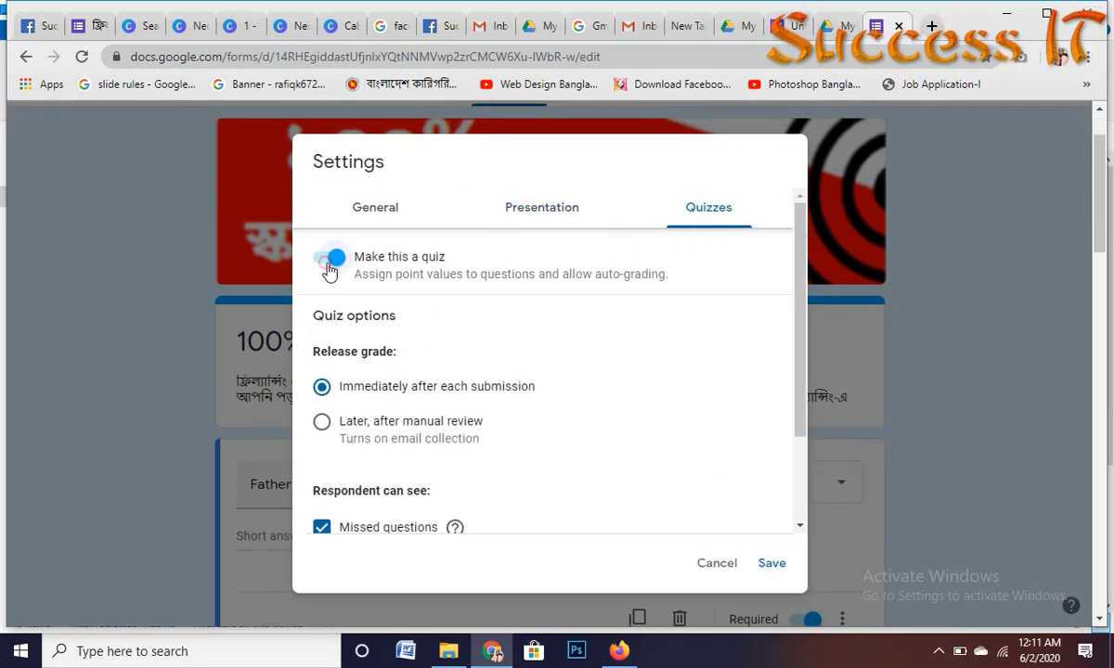
scroll(448, 455, down, 5)
scroll(385, 464, up, 5)
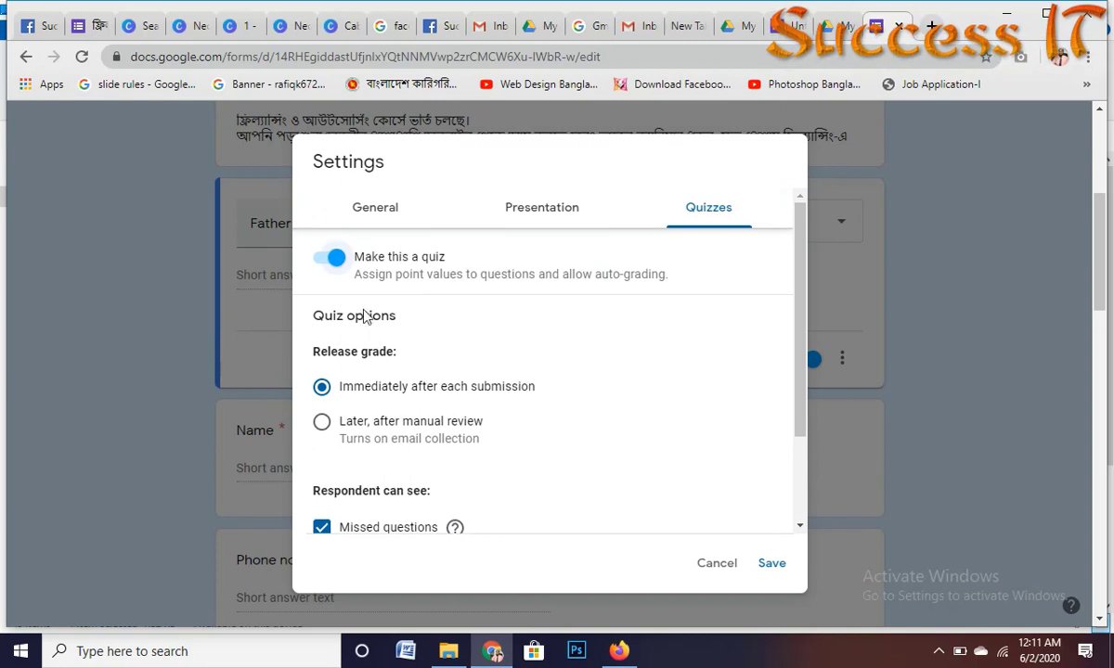
scroll(432, 291, down, 2)
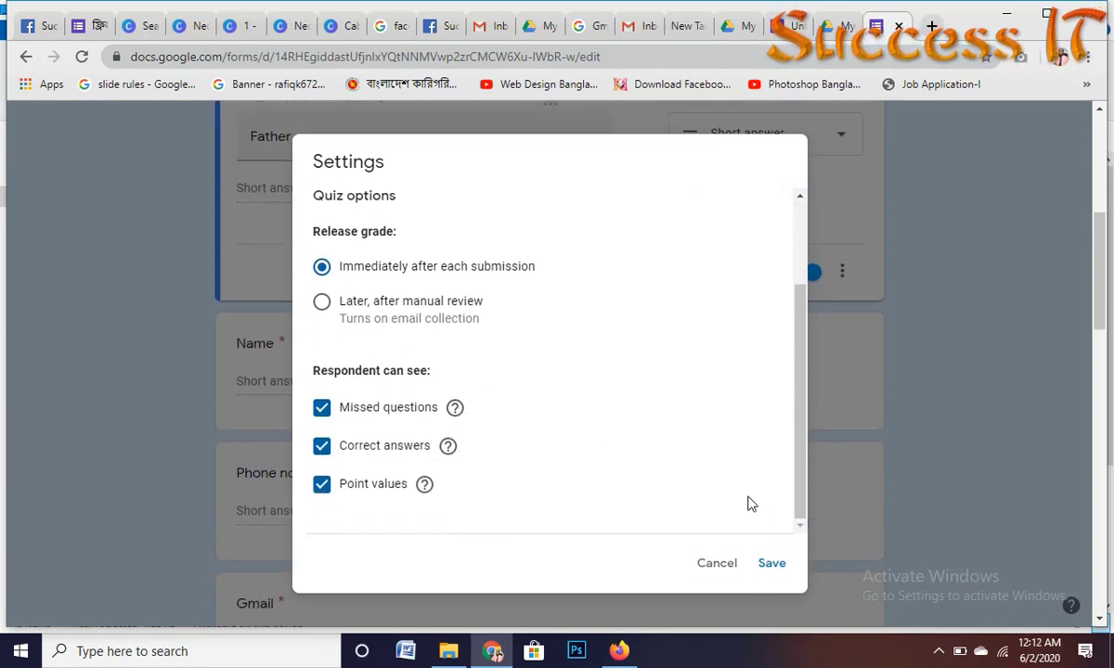
scroll(567, 269, up, 5)
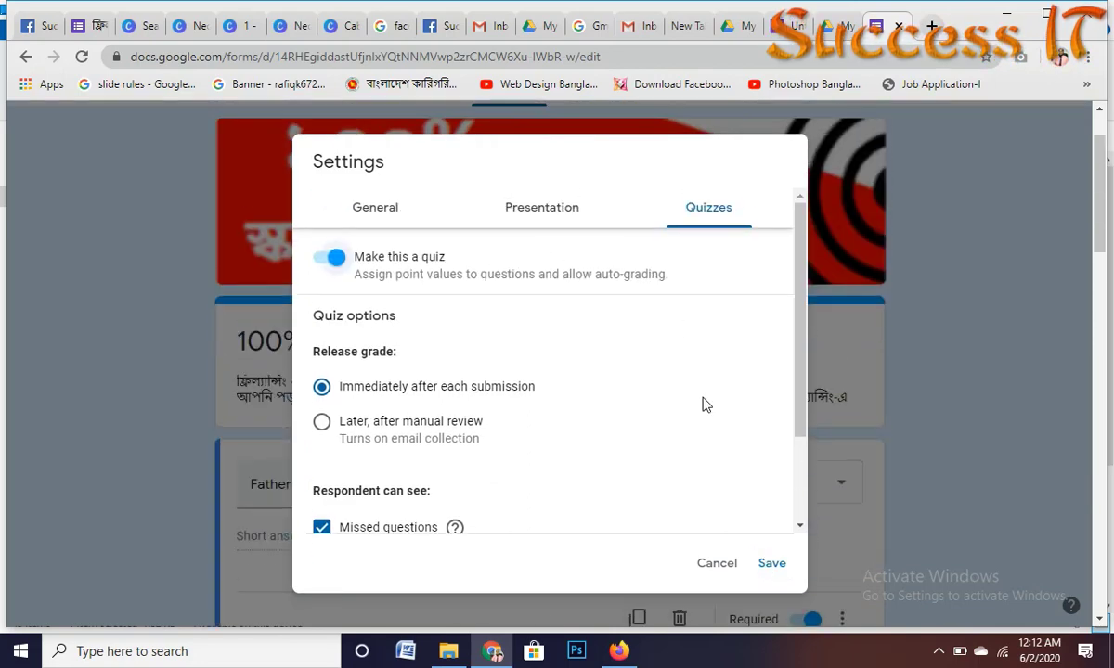
click(770, 563)
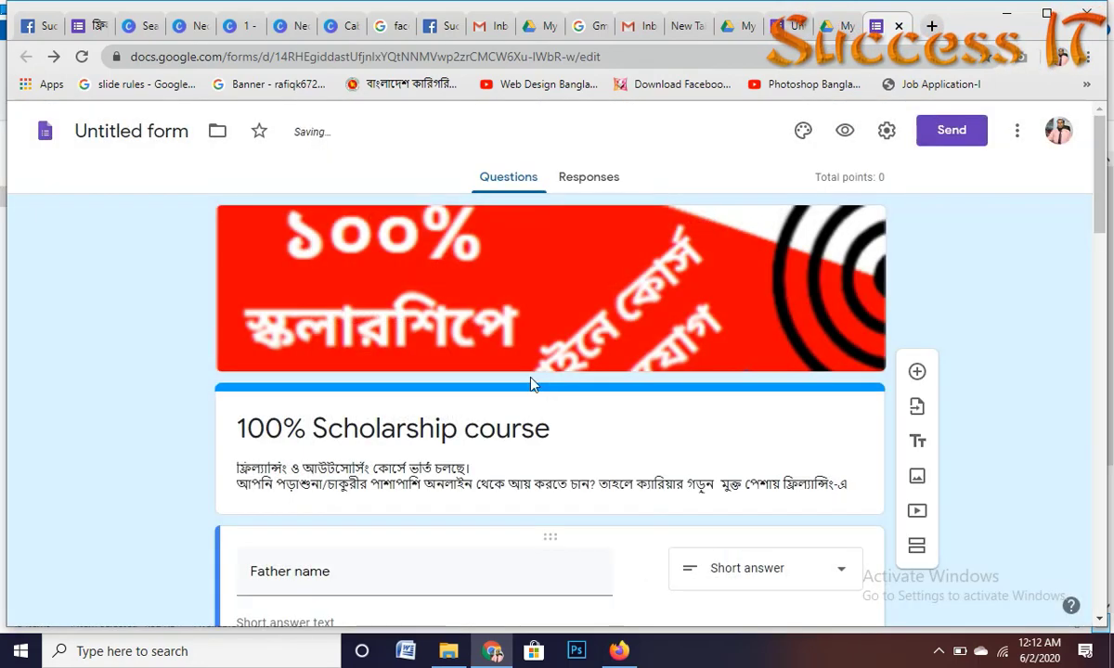
Step: Duplicate the required Commet short-answer question and retitle the copy 'photo'
scroll(492, 371, down, 3)
scroll(482, 393, down, 13)
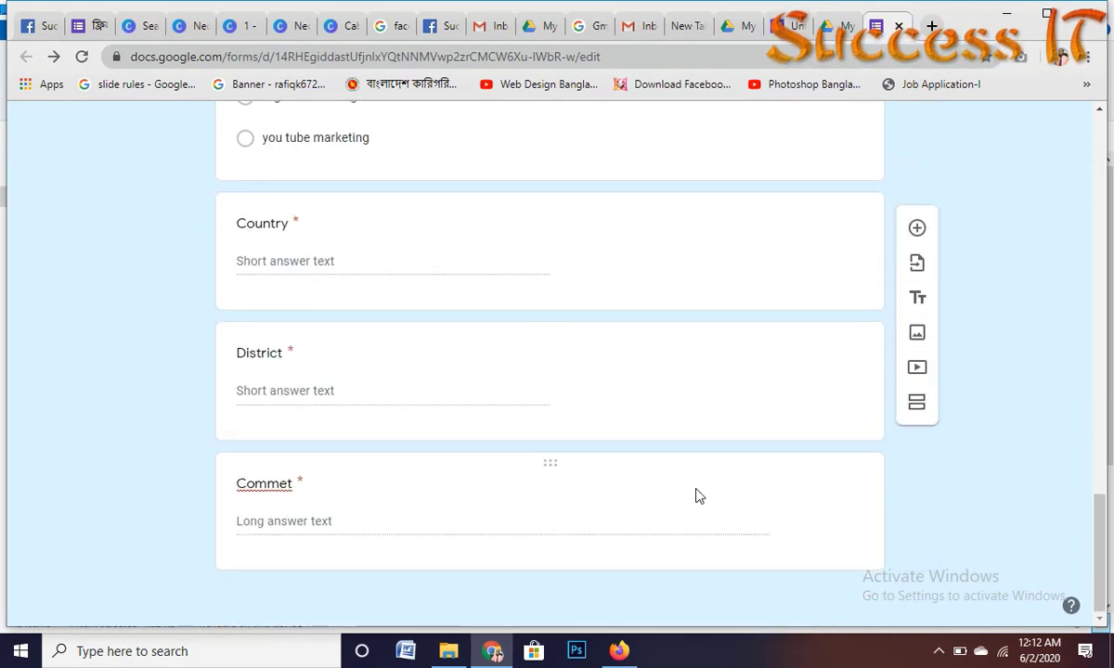
click(533, 503)
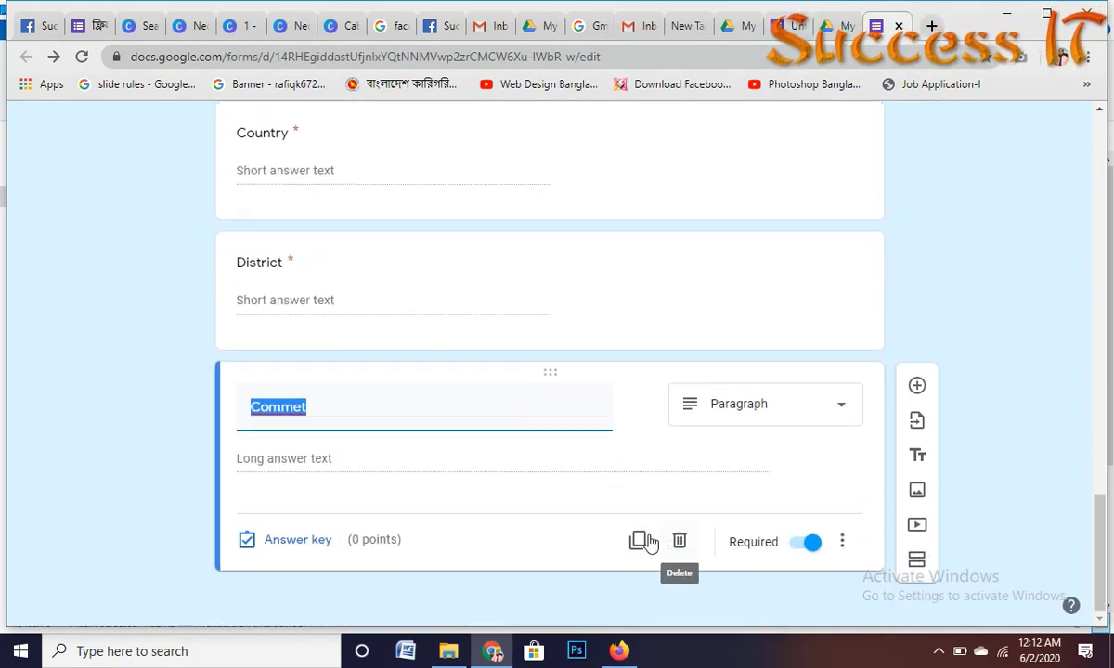
click(639, 542)
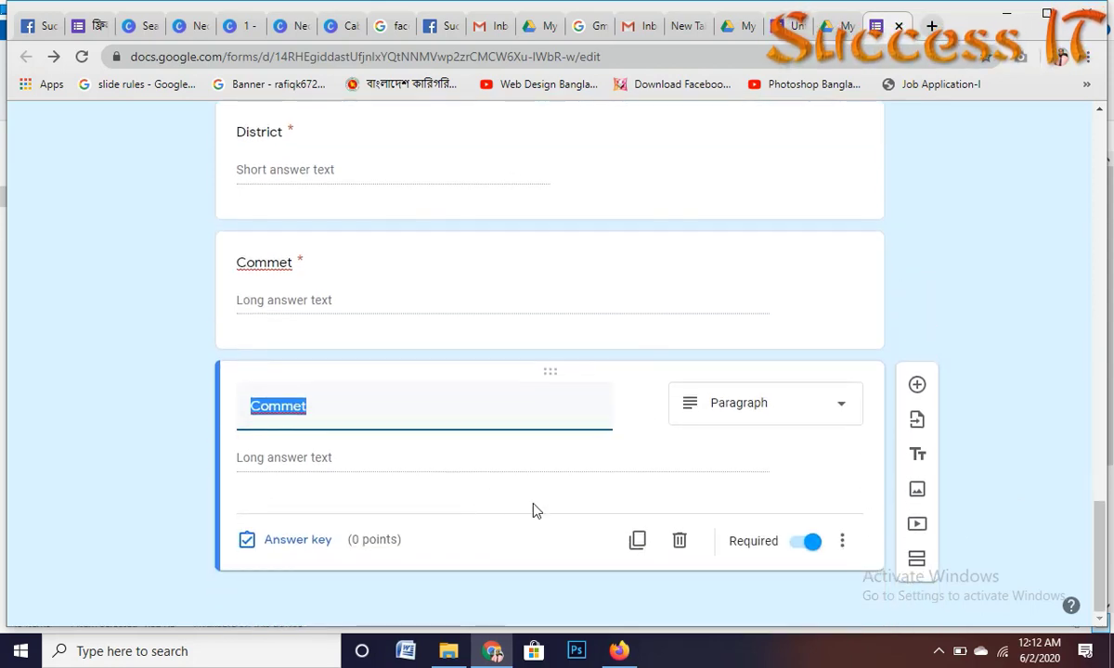
text(p)
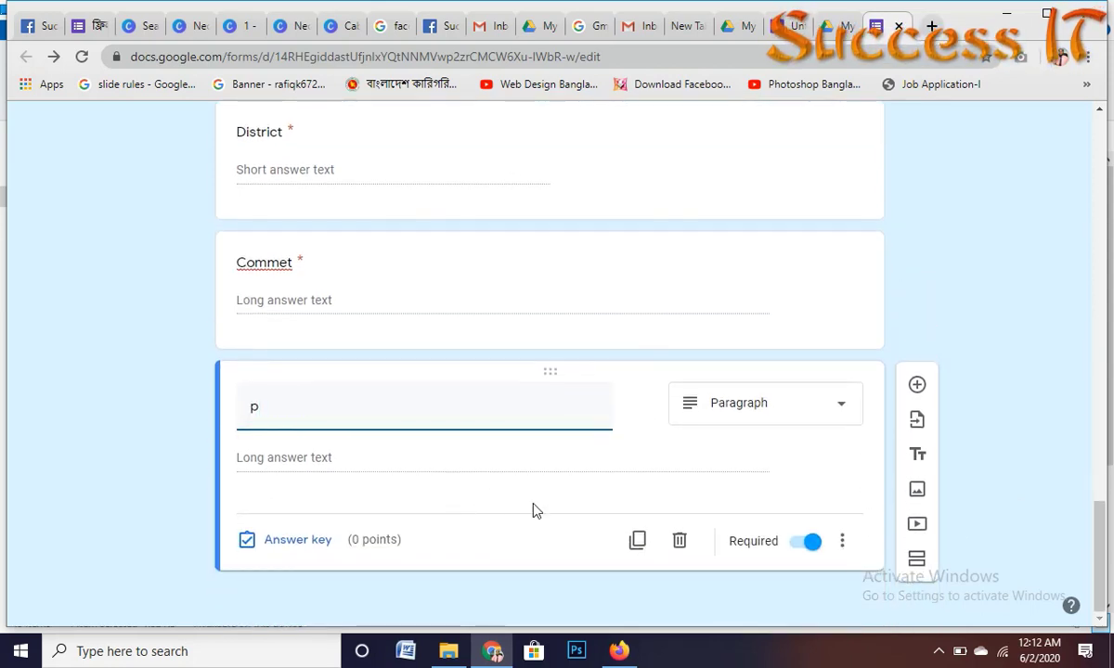
text(f)
key(BackSpace)
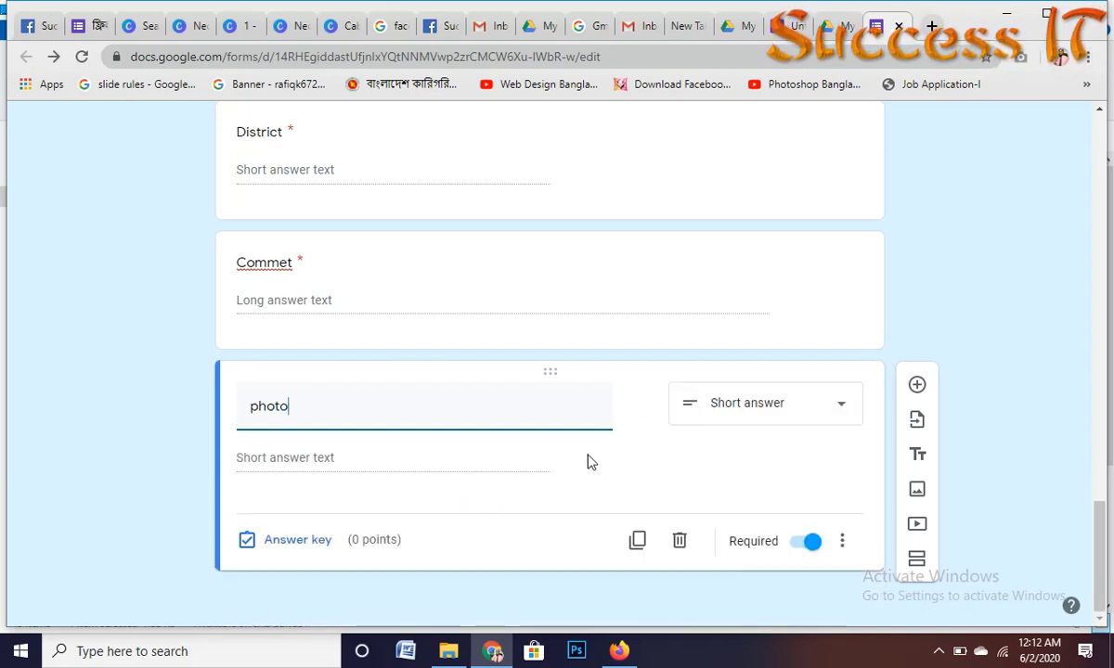
click(918, 490)
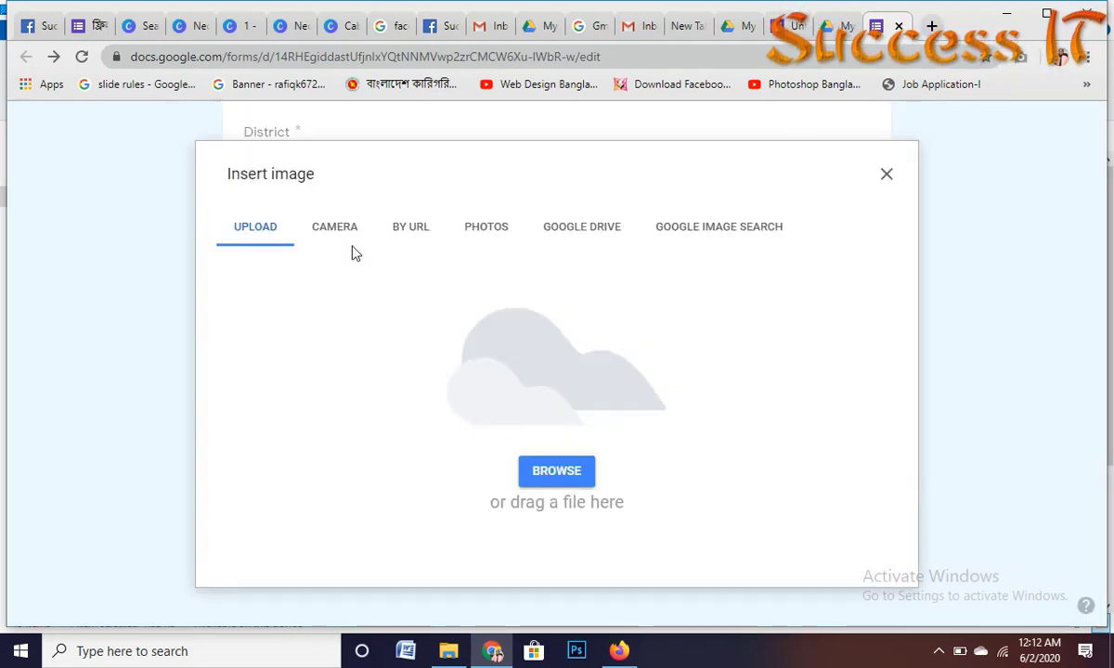
click(571, 474)
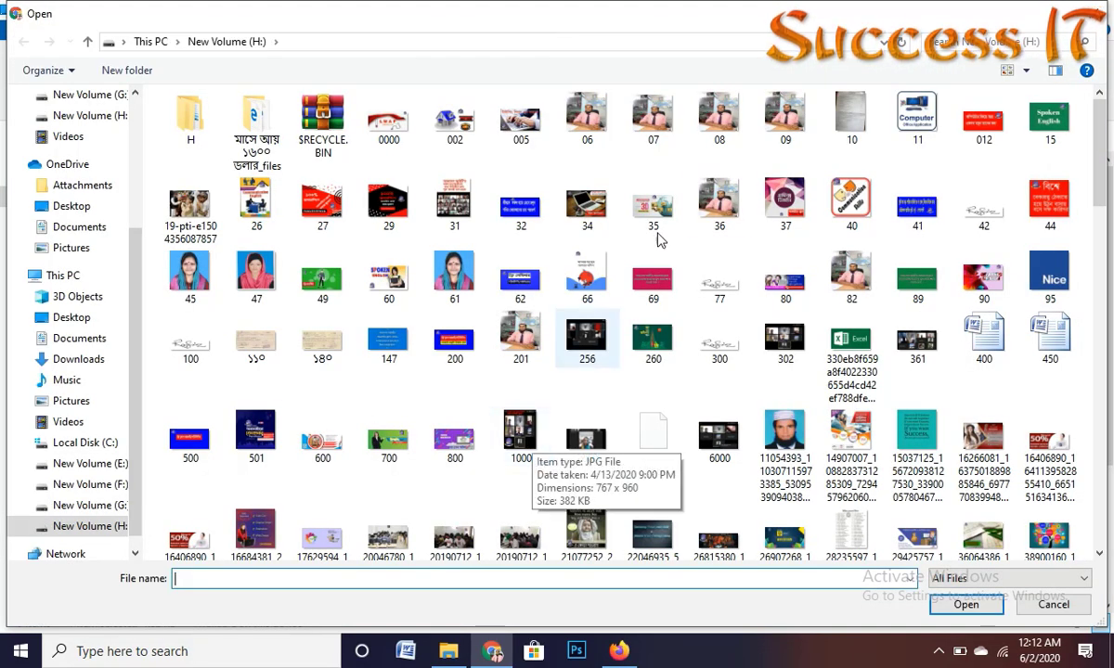
click(836, 283)
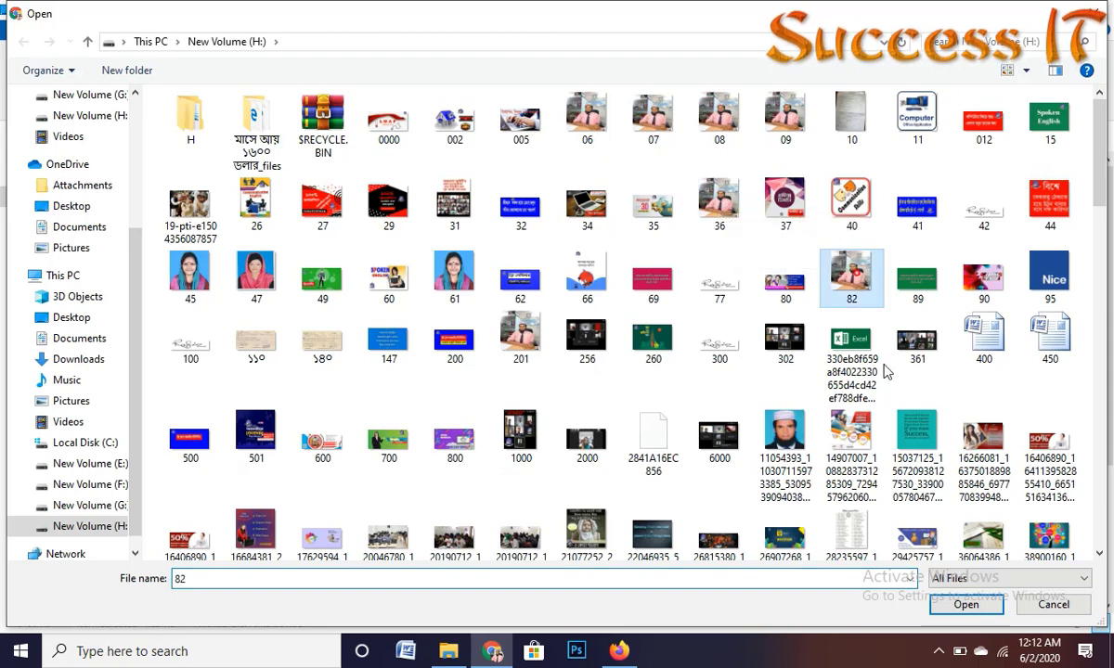
click(972, 605)
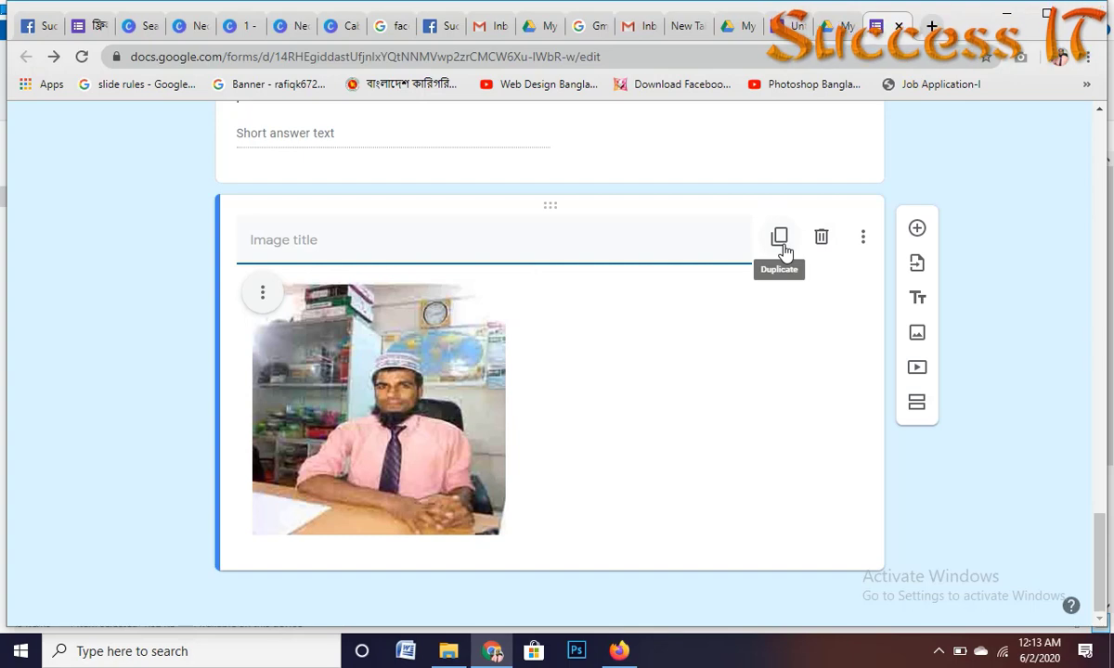
click(823, 239)
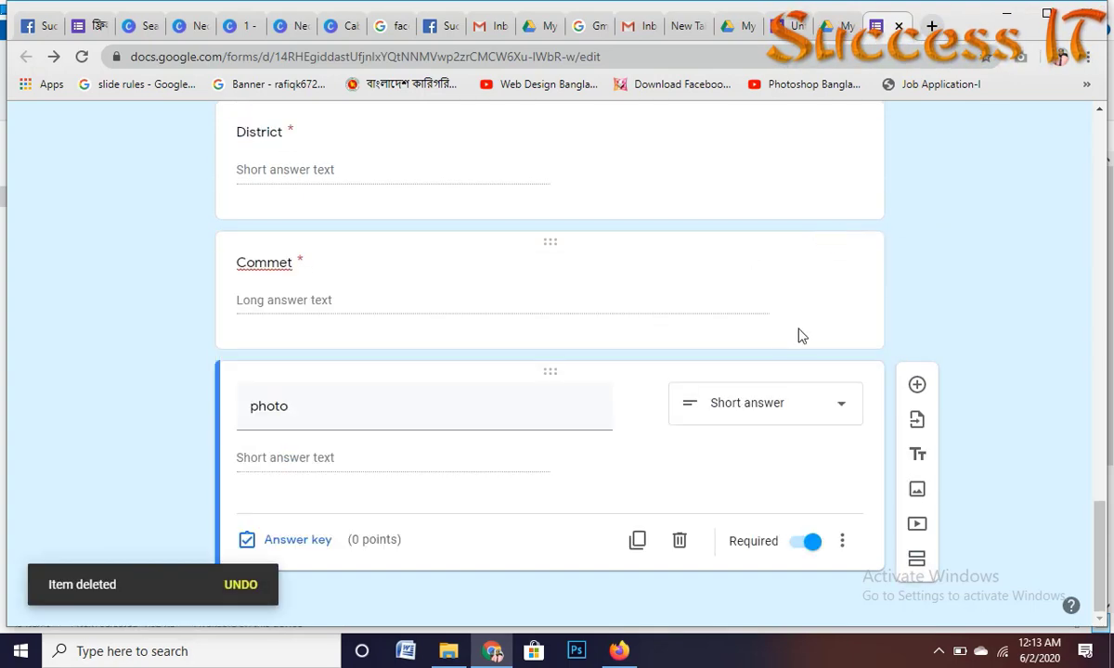
scroll(508, 323, up, 5)
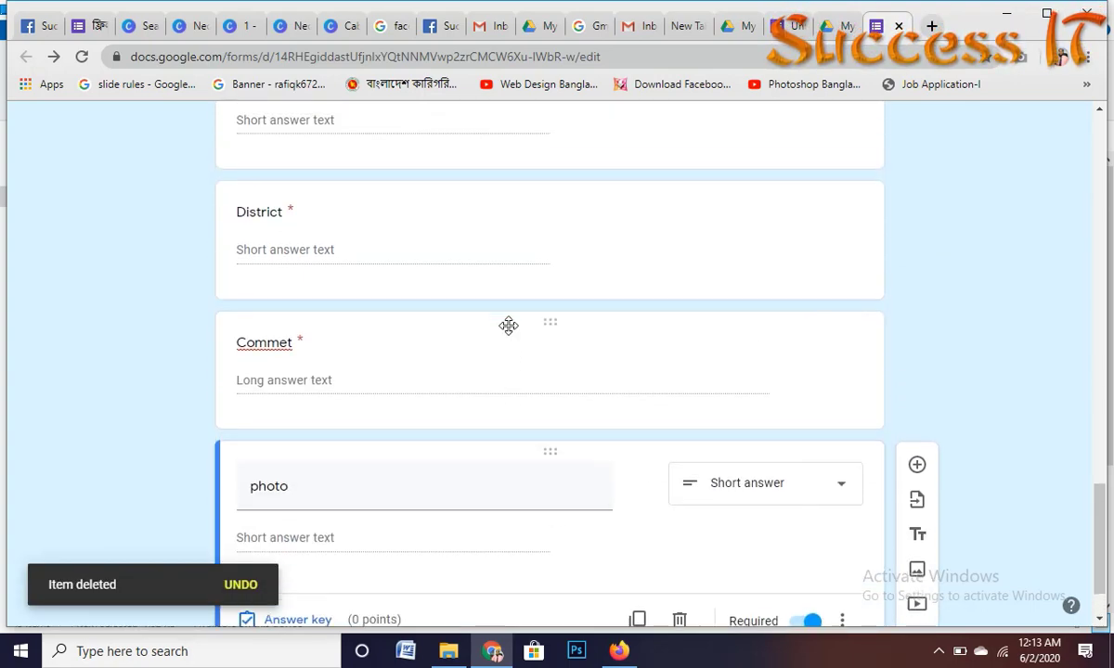
scroll(540, 282, up, 15)
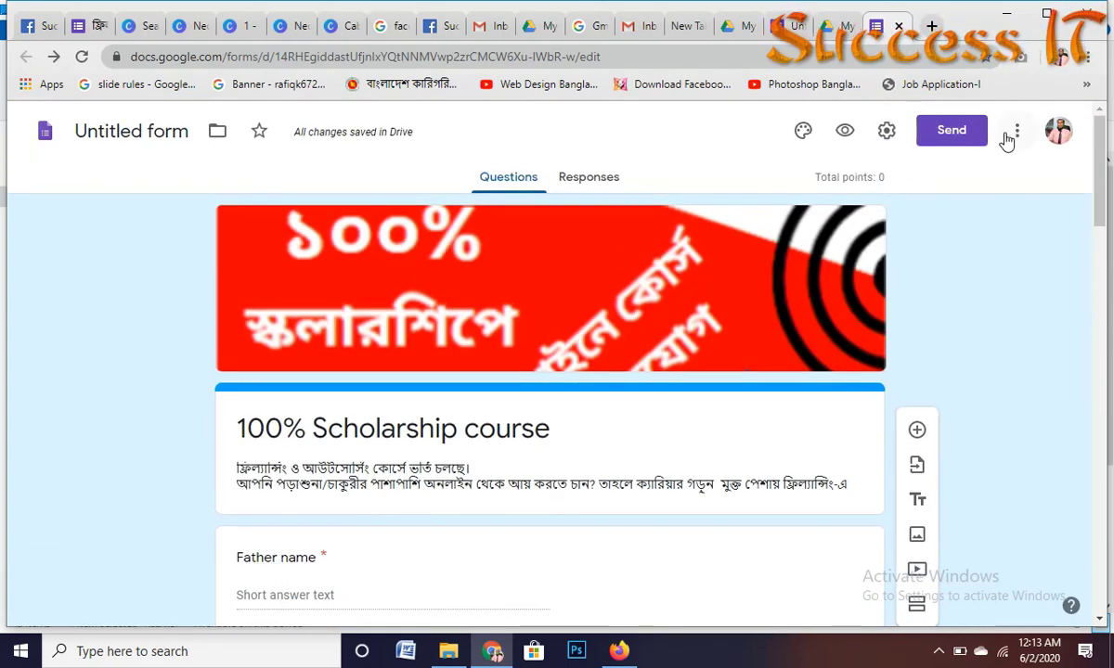
Step: Check the Send options and the Responses spreadsheet choice, dismissing both for now
click(951, 130)
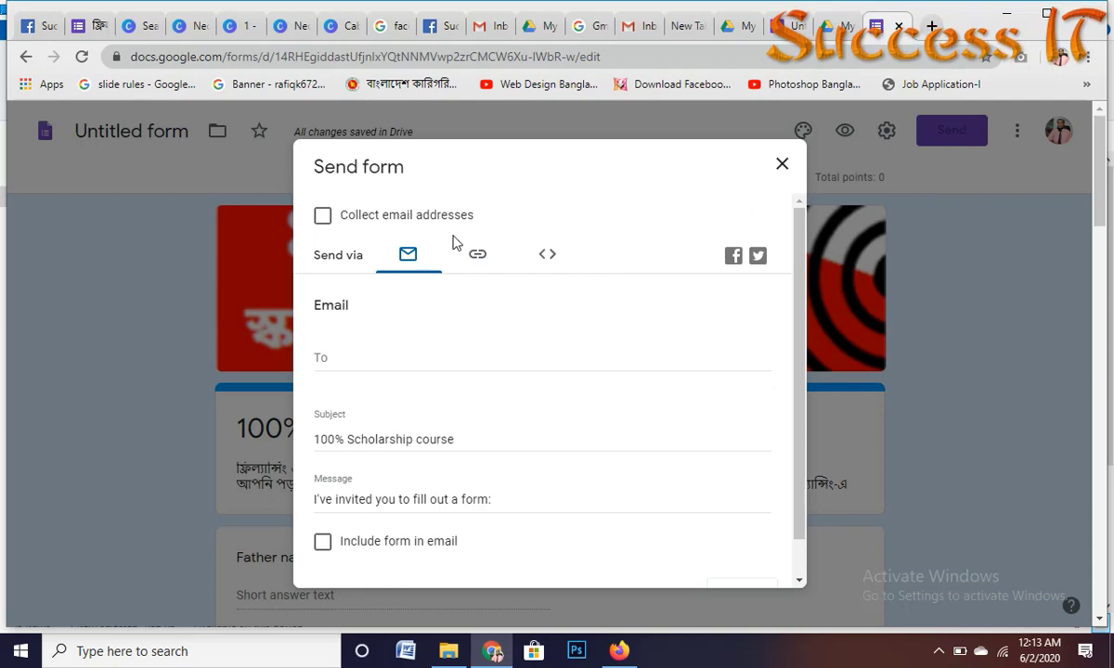
click(782, 167)
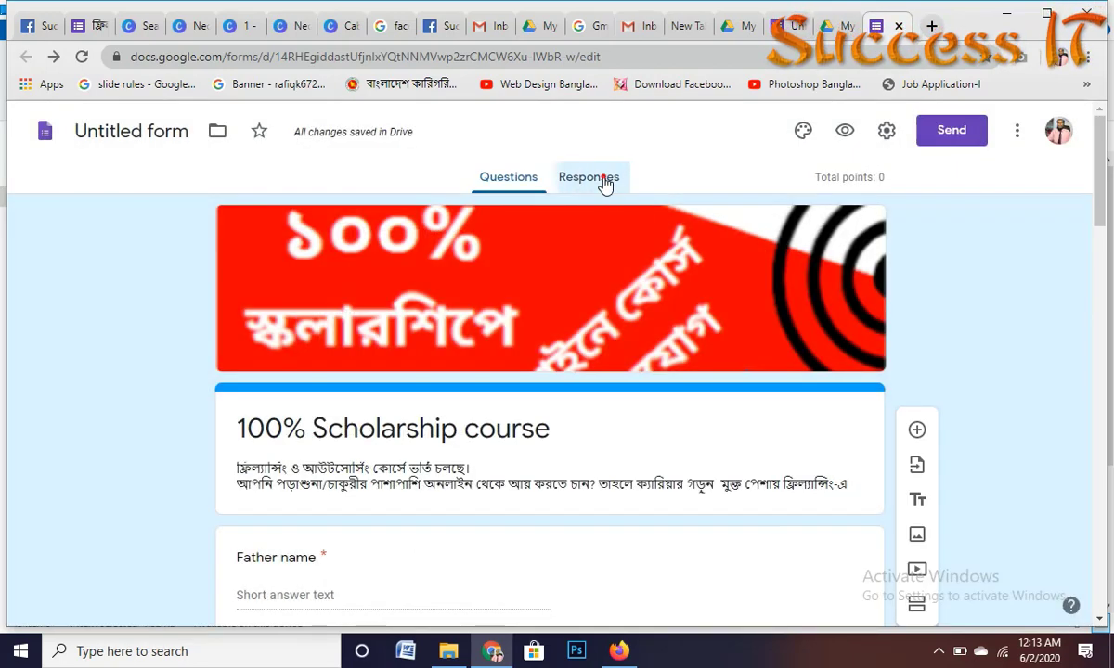
click(604, 183)
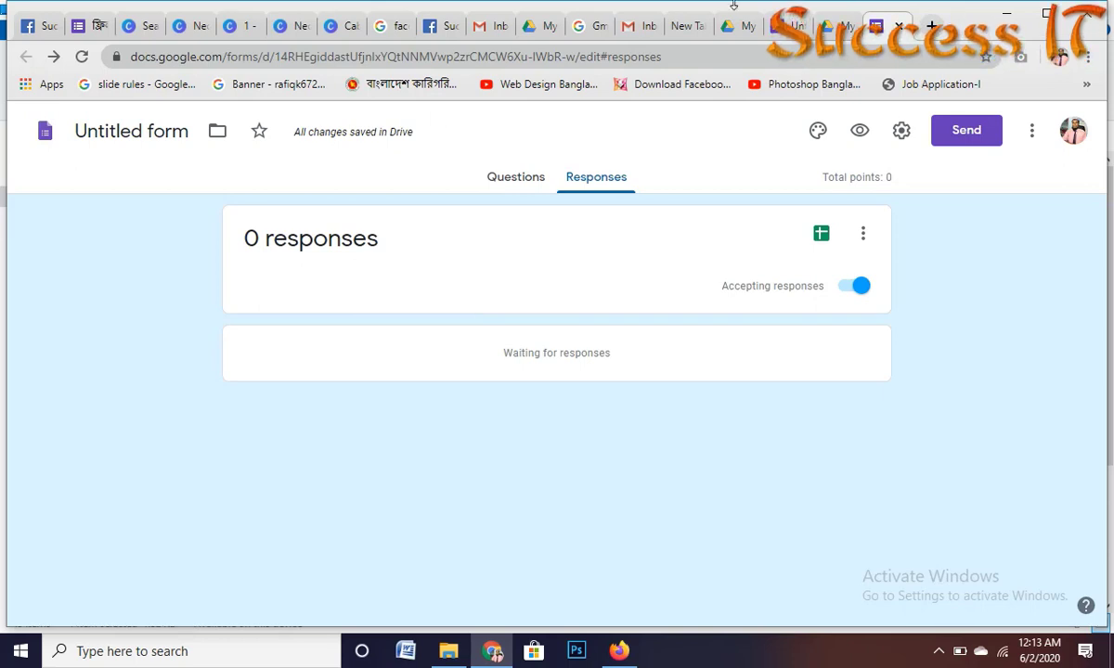
click(821, 232)
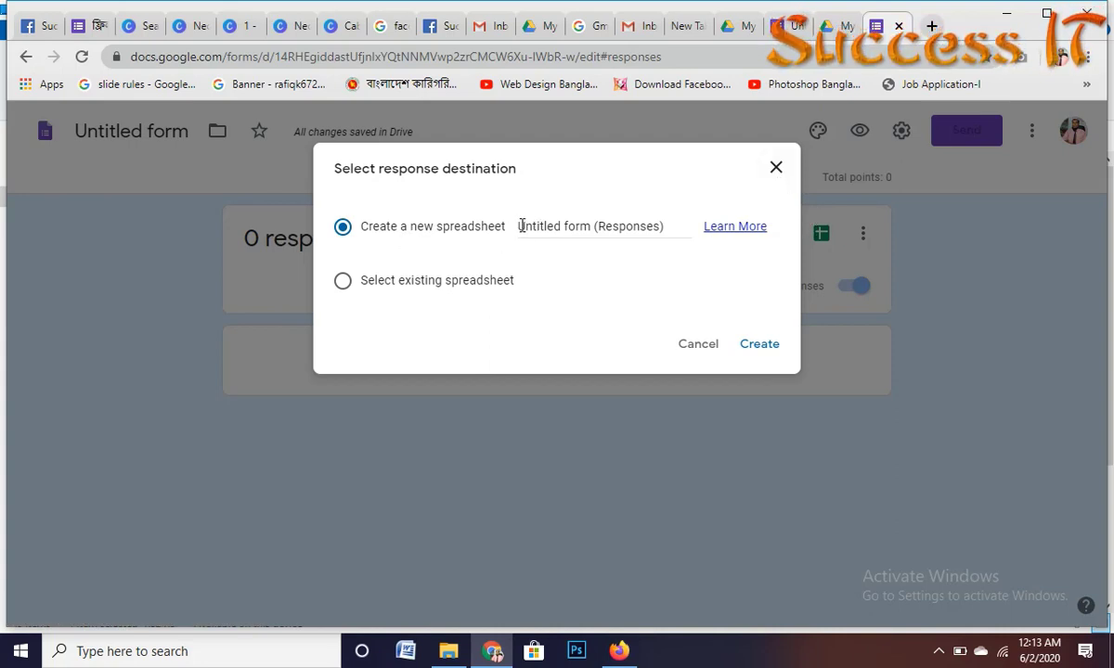
click(776, 169)
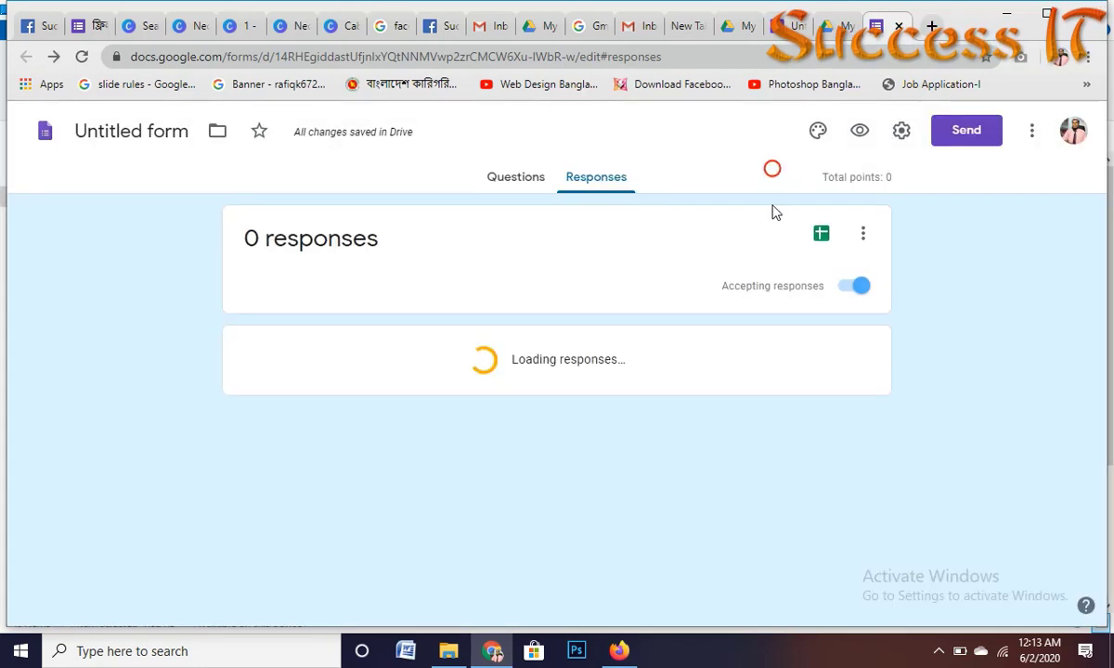
Step: Copy the title '100% Scholarship course' and create a new response spreadsheet with that name
click(508, 176)
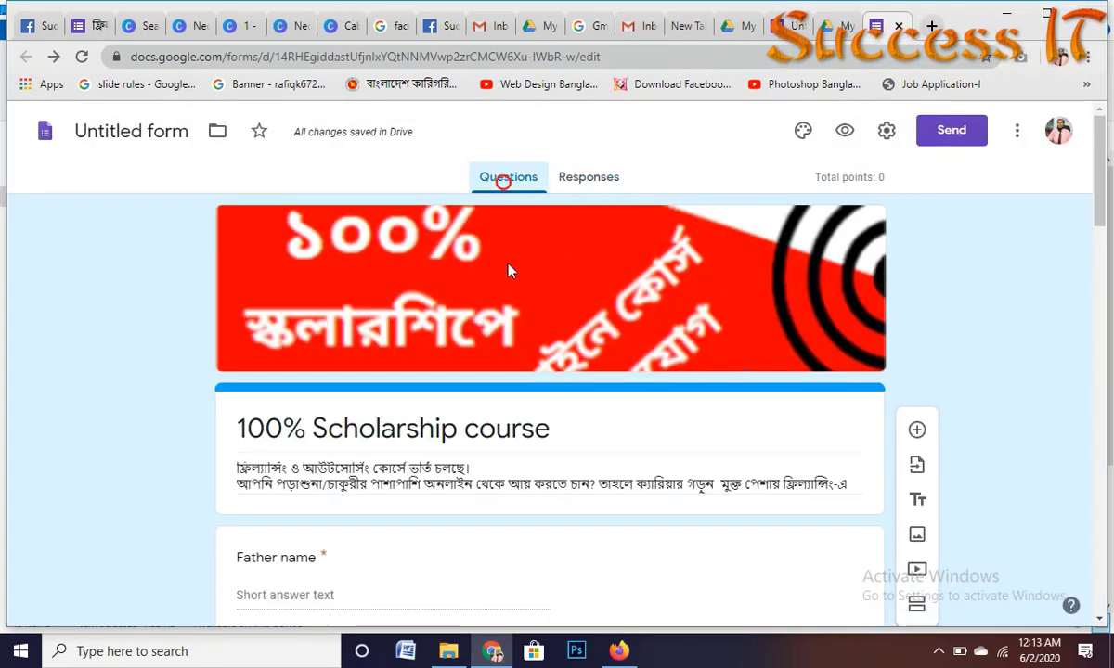
triple_click(239, 426)
key(ctrl+c)
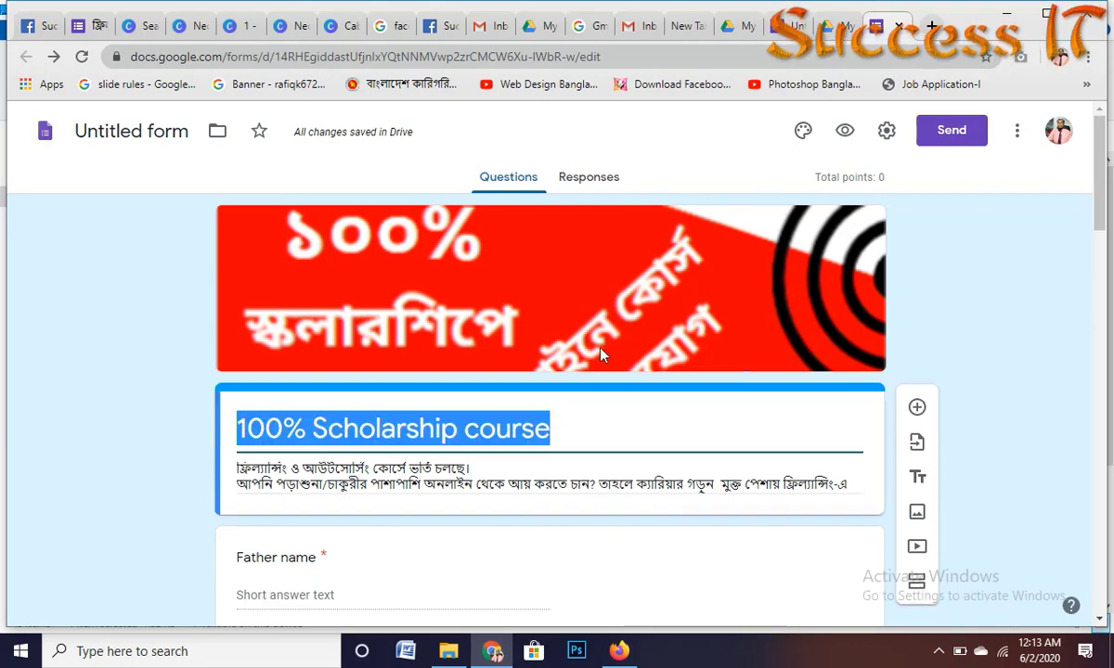
click(616, 175)
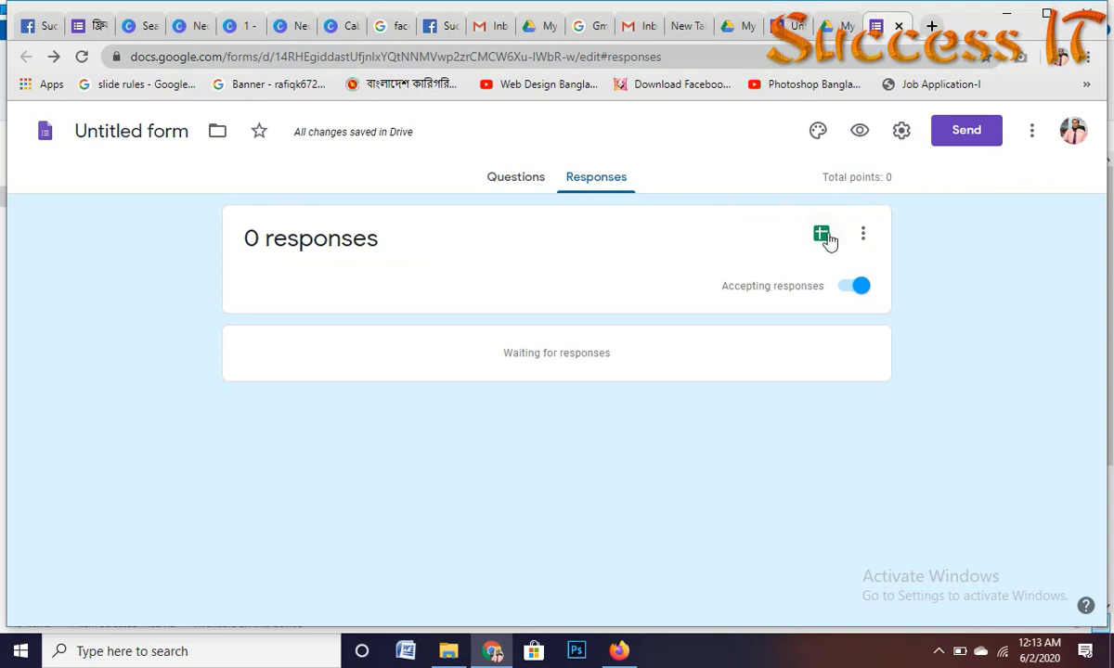
click(825, 234)
click(554, 227)
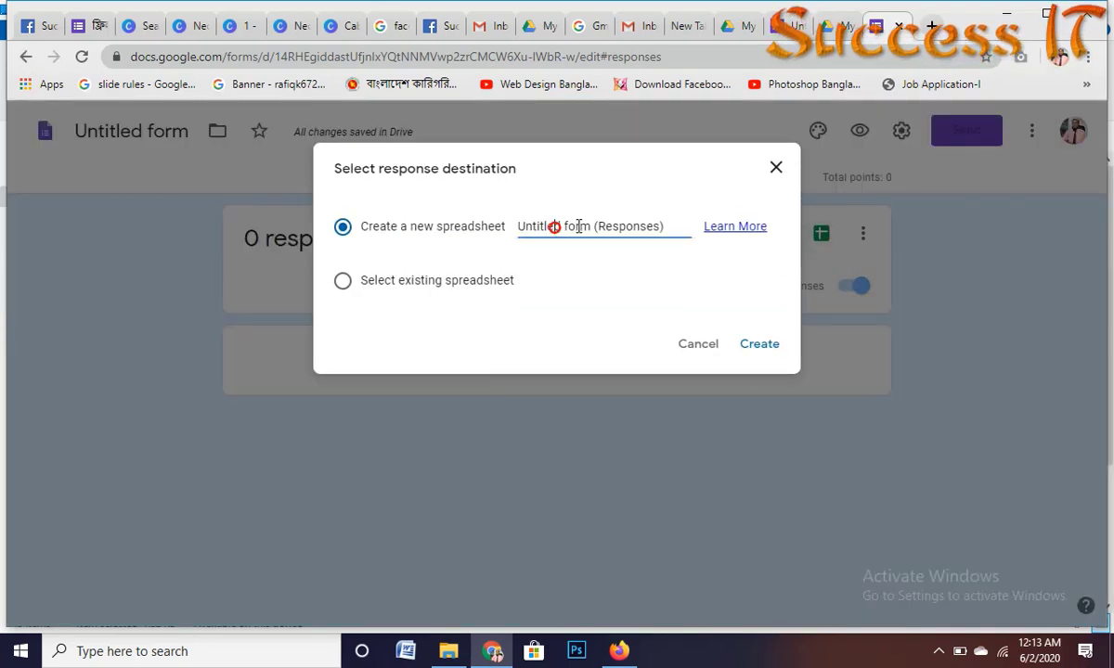
drag(548, 225, 662, 227)
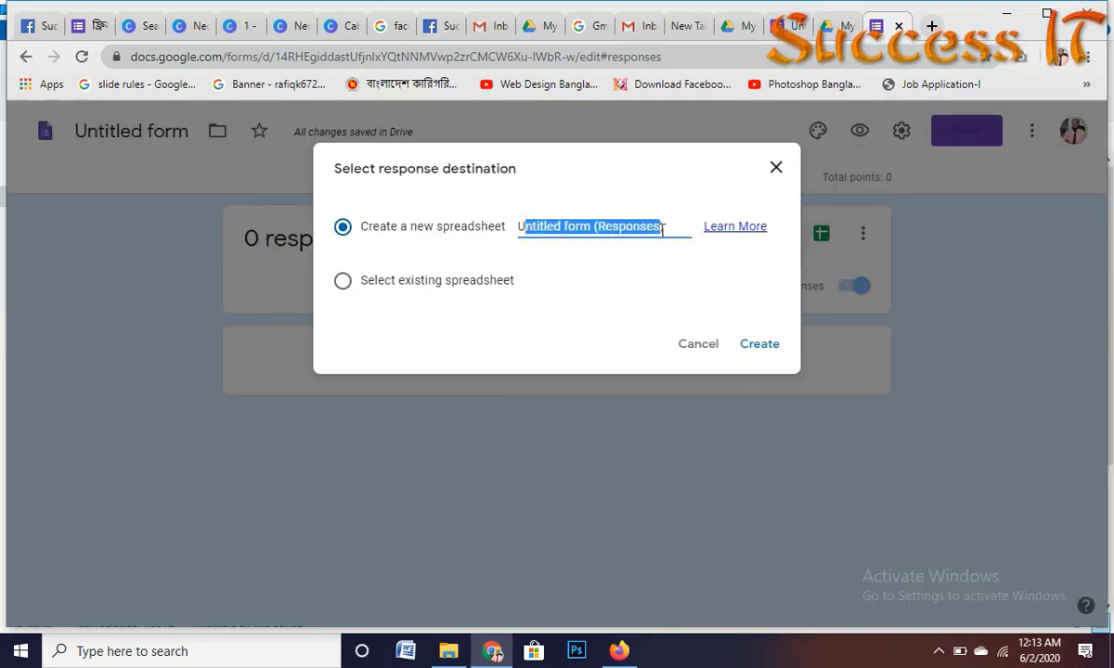
key(BackSpace)
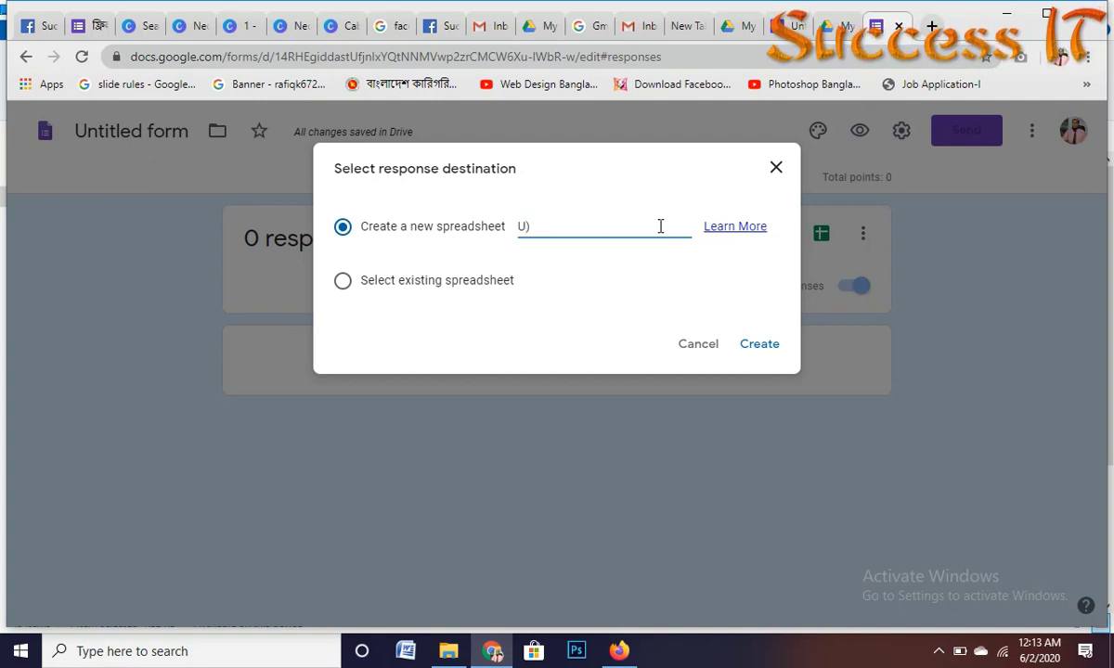
key(ctrl+v)
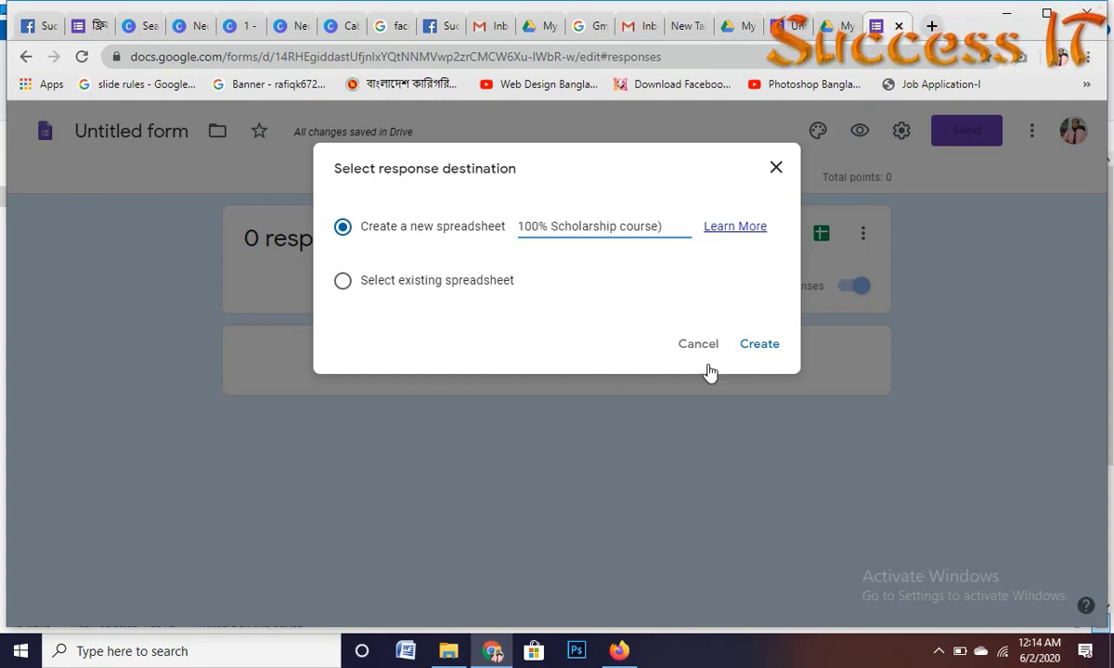
click(767, 345)
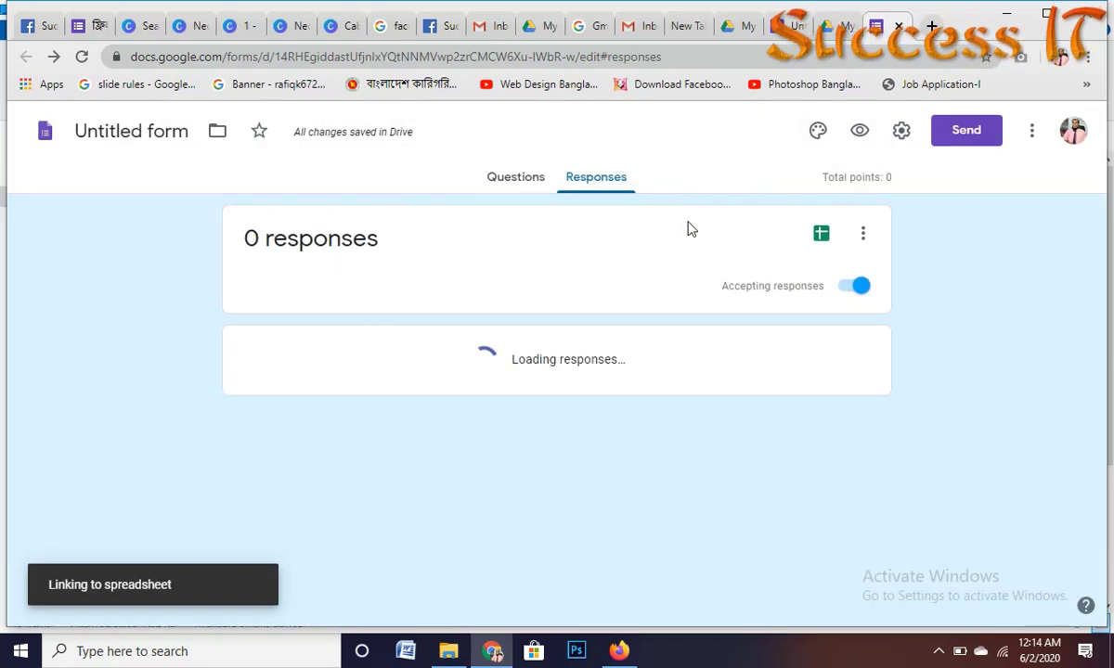
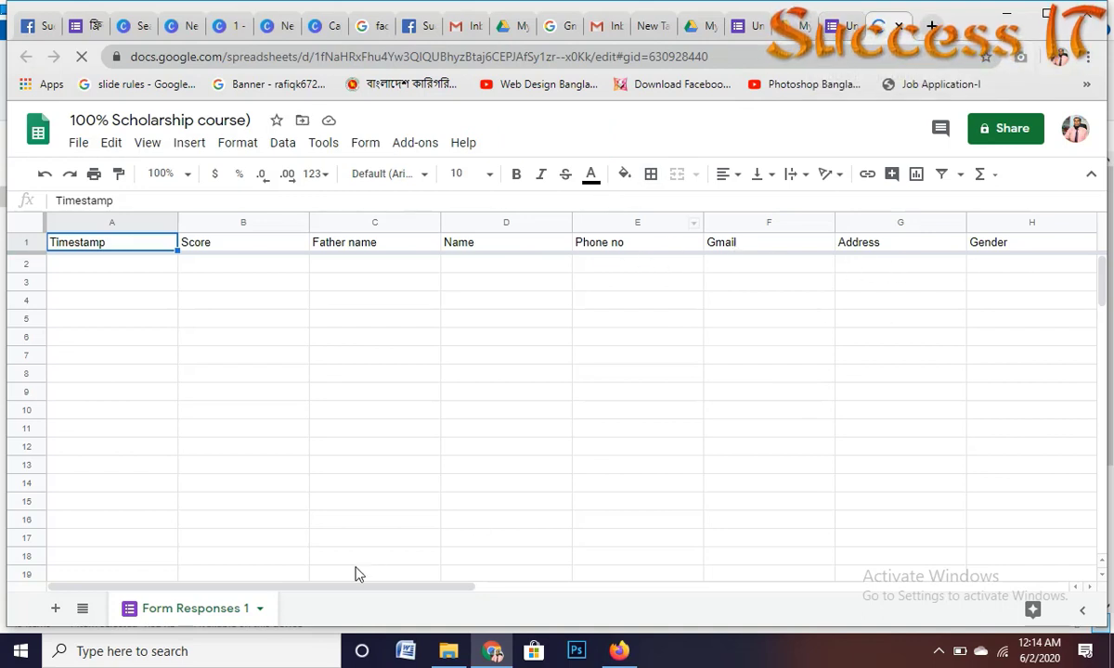
Step: Scroll across the response sheet to check the photo and Commet column headings
drag(274, 579, 589, 587)
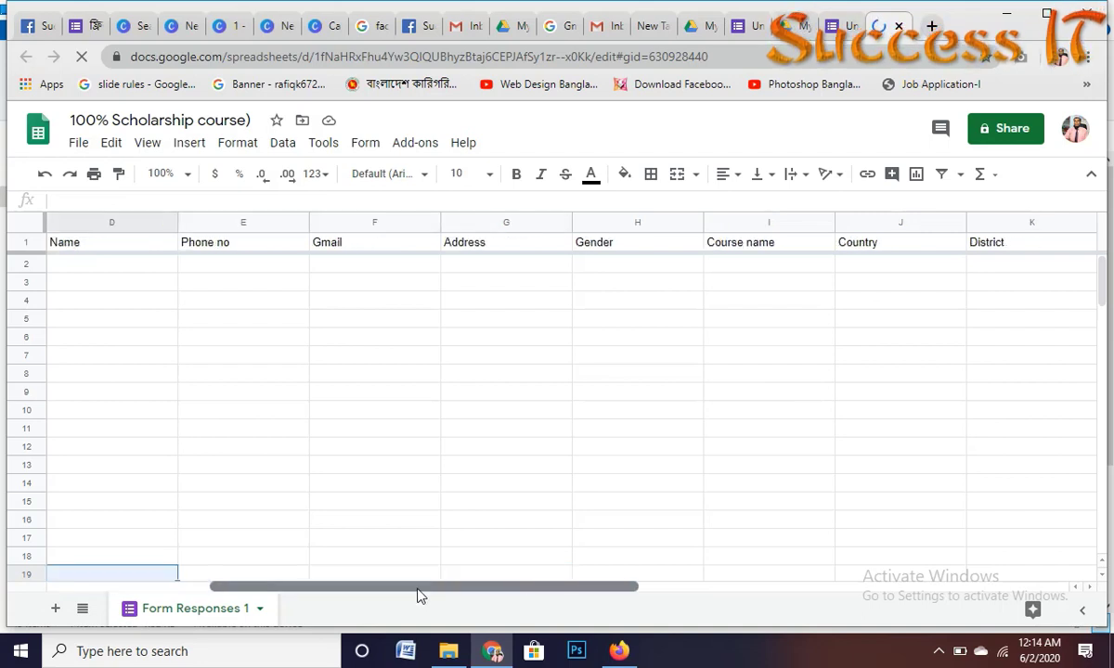
click(452, 577)
key(shift+Right)
scroll(443, 541, down, 6)
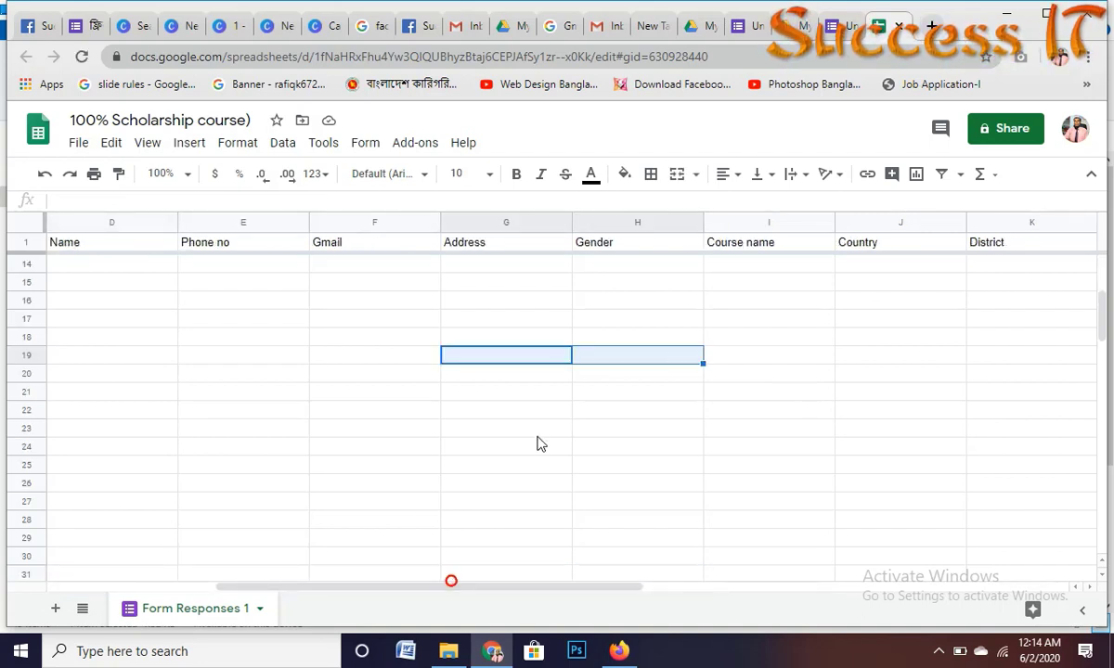
drag(422, 587, 659, 578)
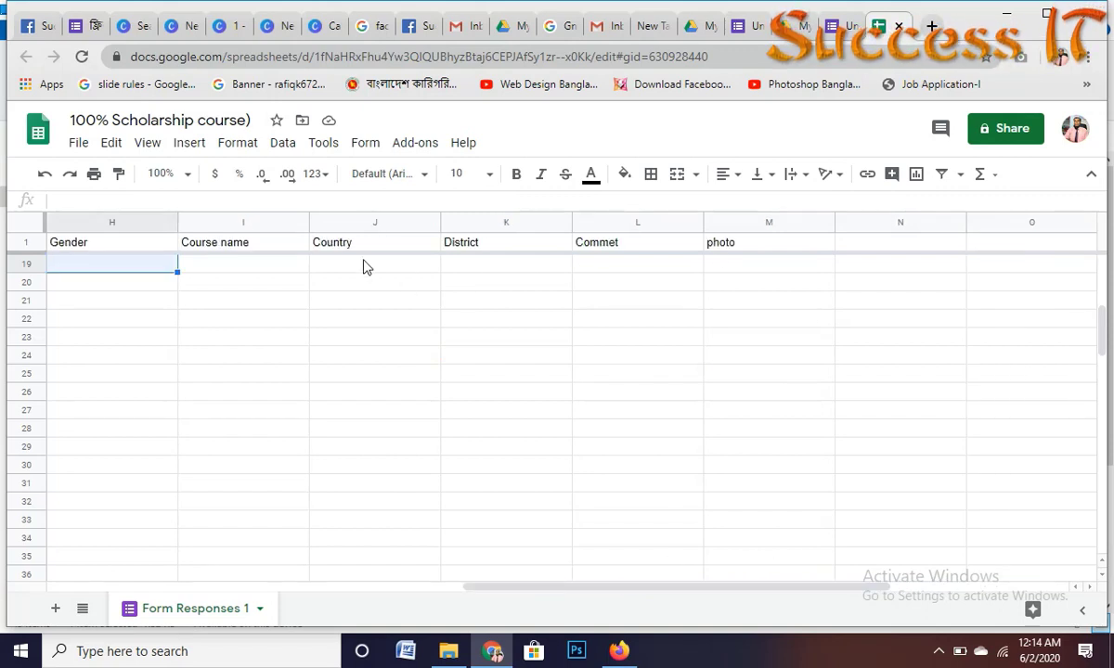
click(728, 246)
click(609, 243)
scroll(472, 278, up, 6)
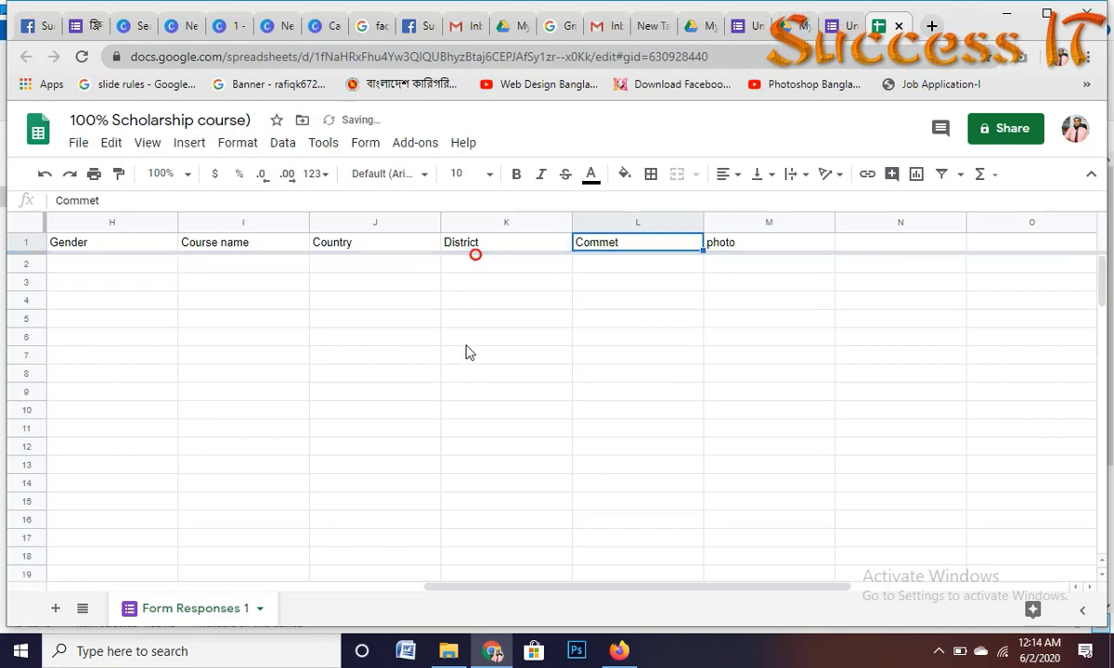
drag(582, 589, 204, 589)
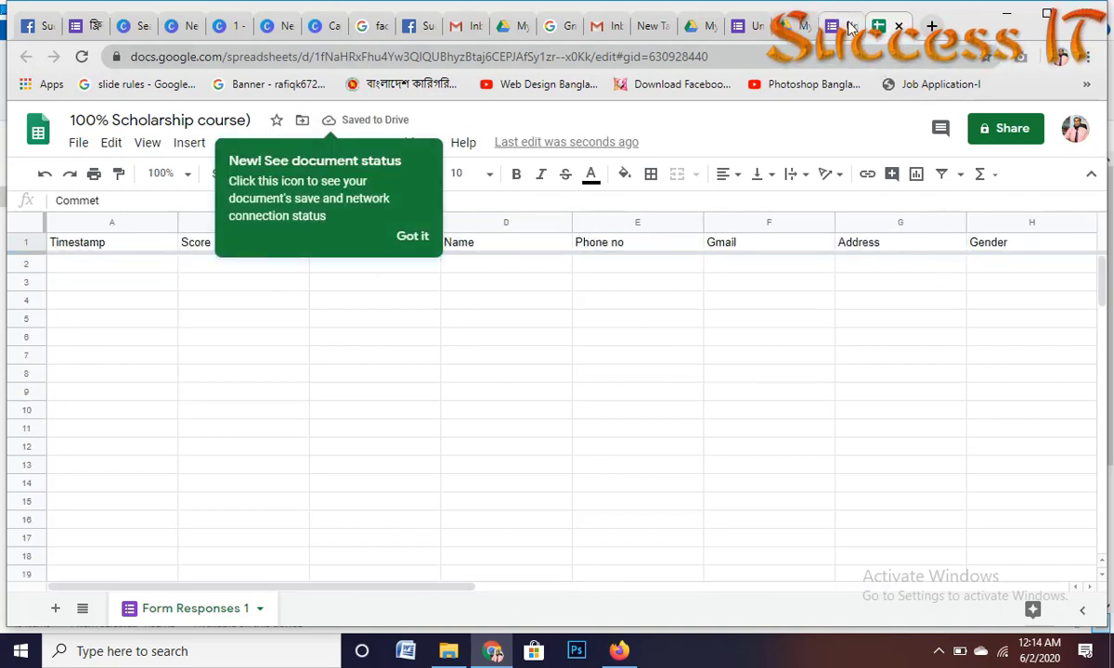
Step: In the form's Questions view, move Father name below Name and open Send
click(849, 28)
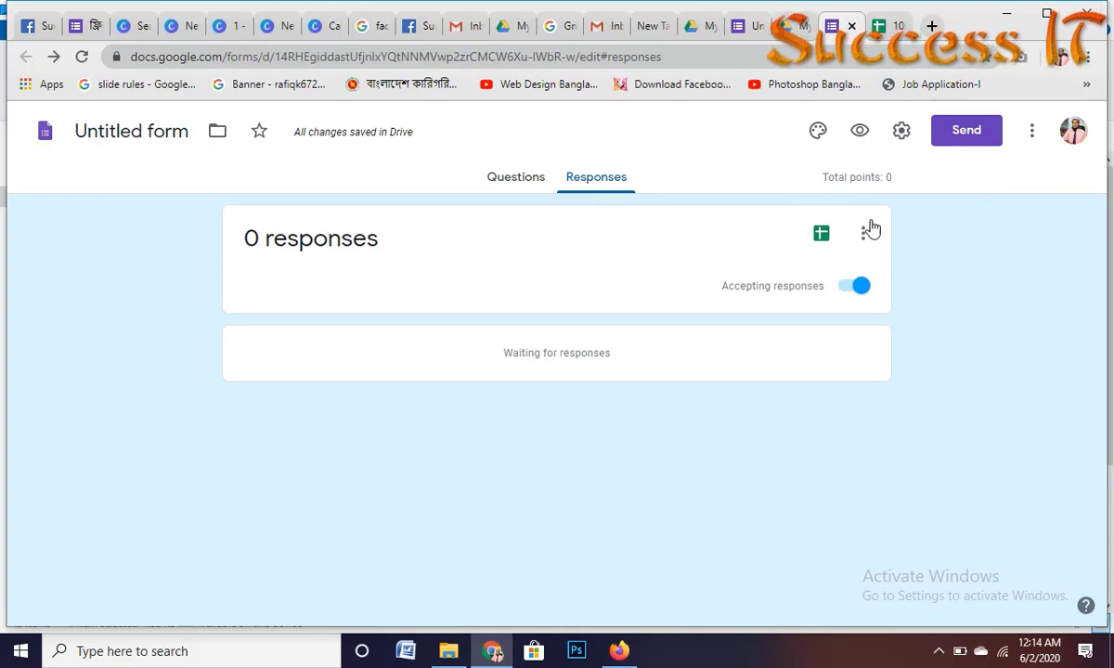
click(512, 178)
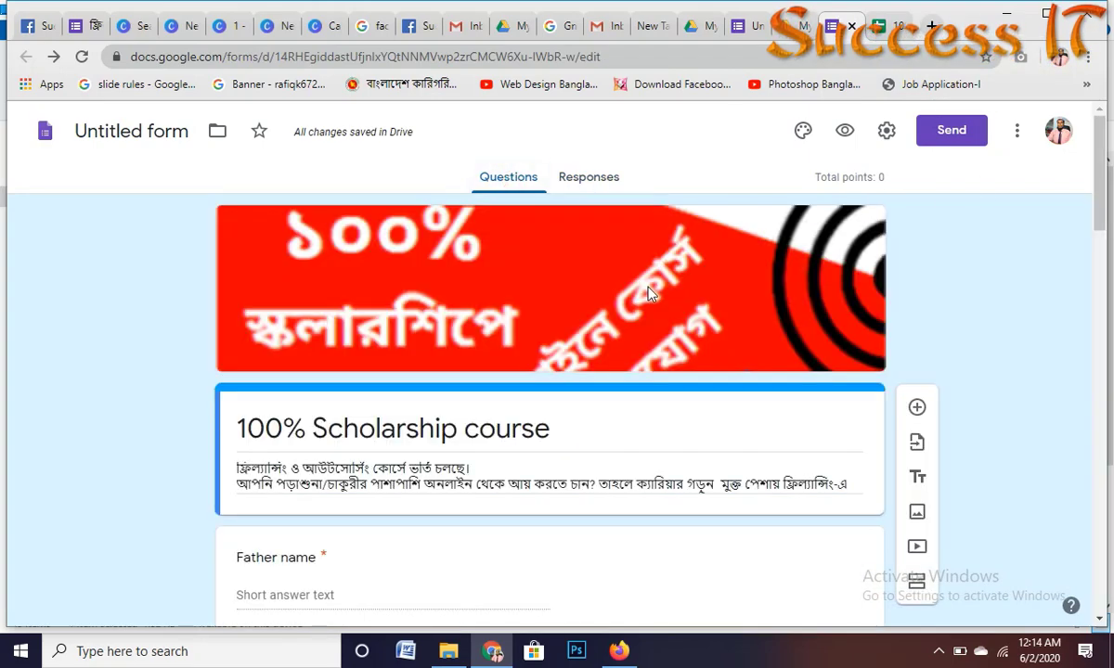
scroll(511, 375, down, 1)
scroll(511, 375, down, 3)
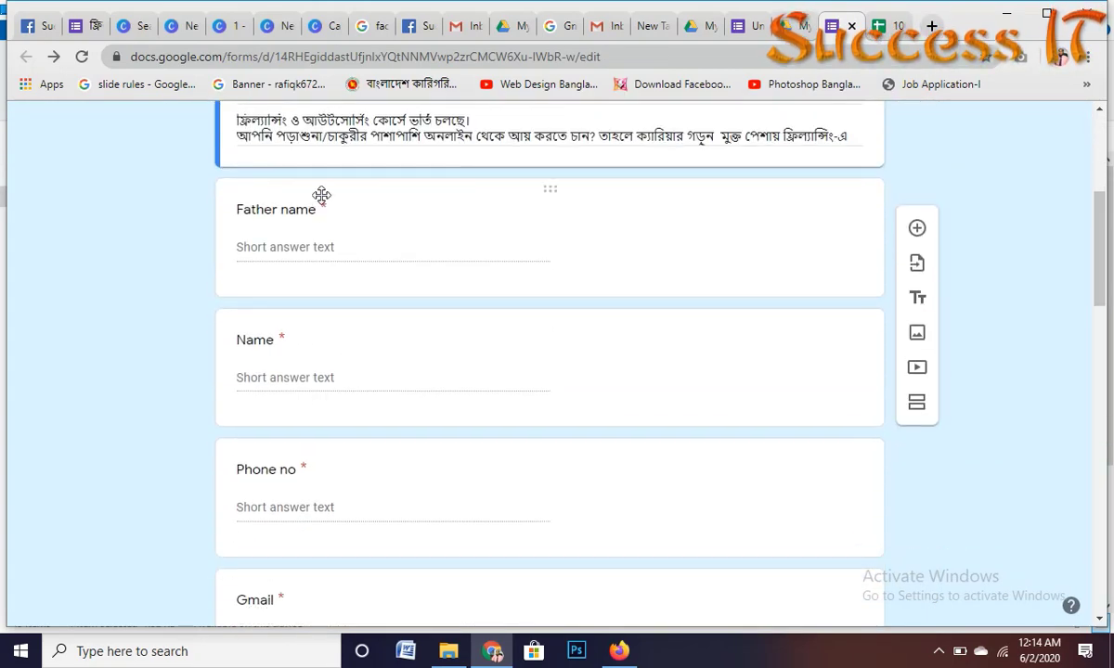
drag(512, 182, 547, 368)
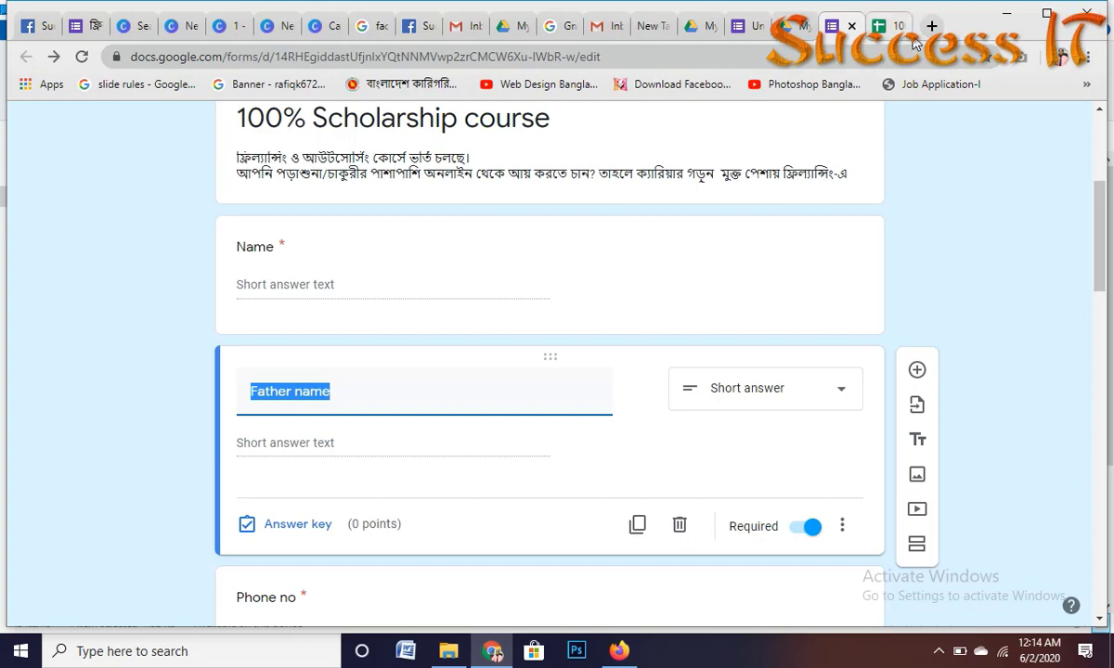
scroll(925, 174, up, 4)
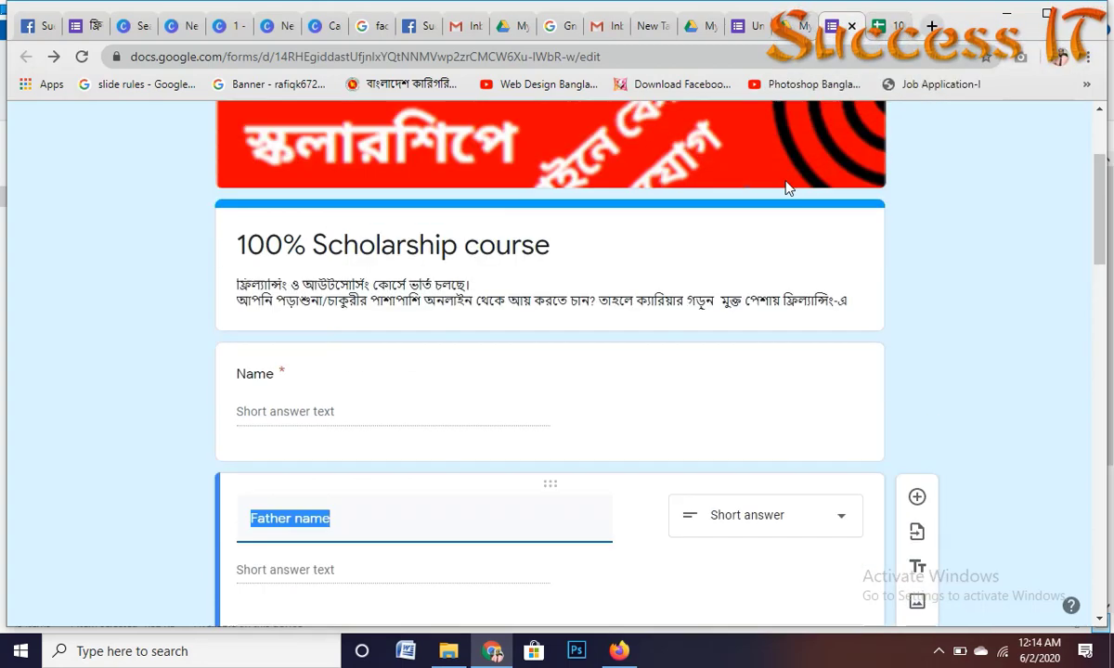
click(956, 131)
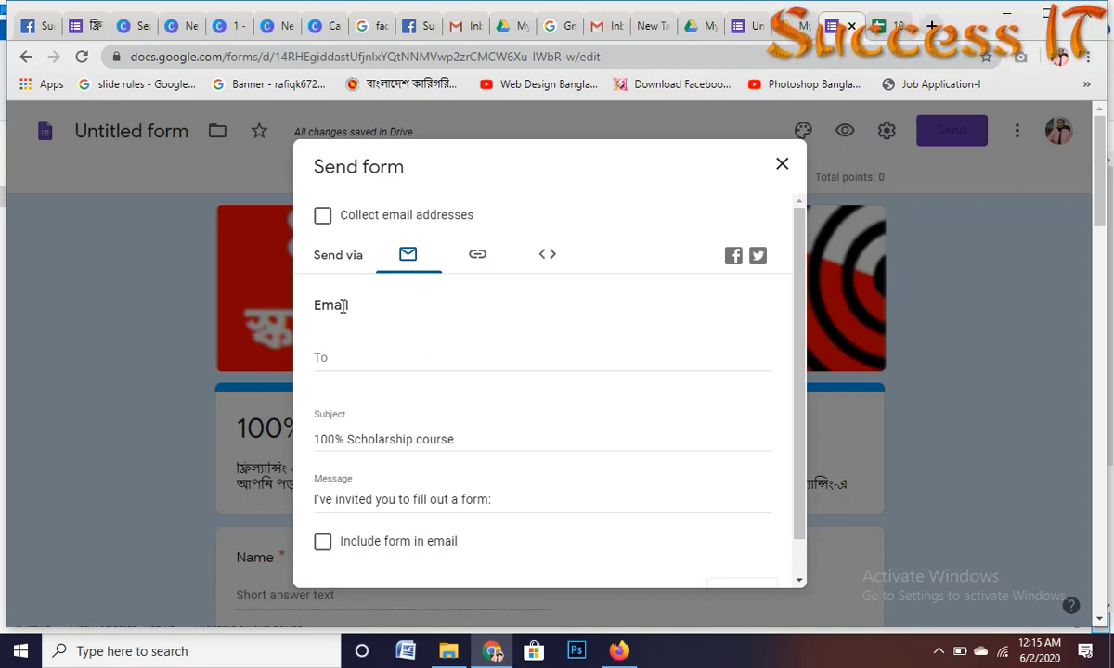
Step: Copy the shortened forms.gle form link, close the Send dialog and open a new tab
click(340, 360)
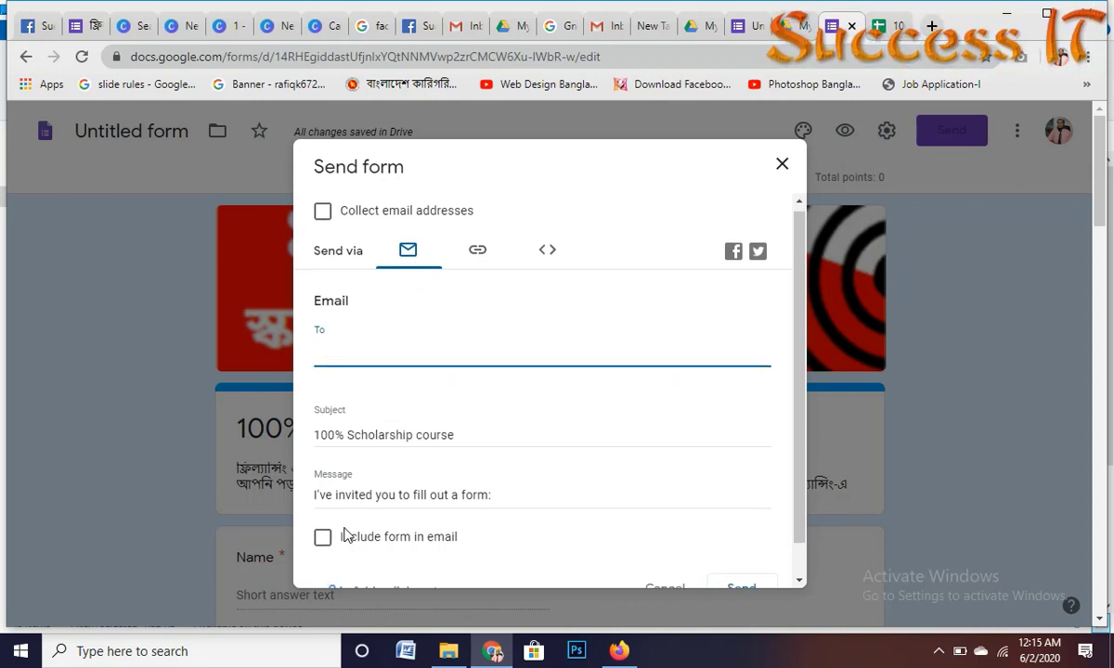
scroll(371, 483, down, 2)
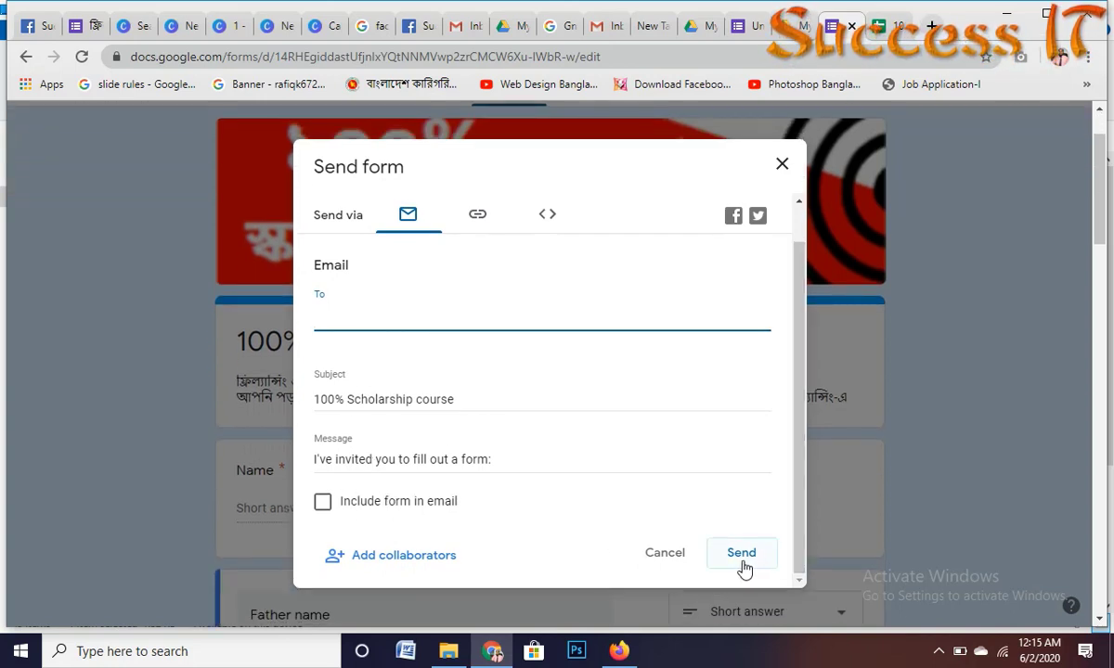
click(477, 215)
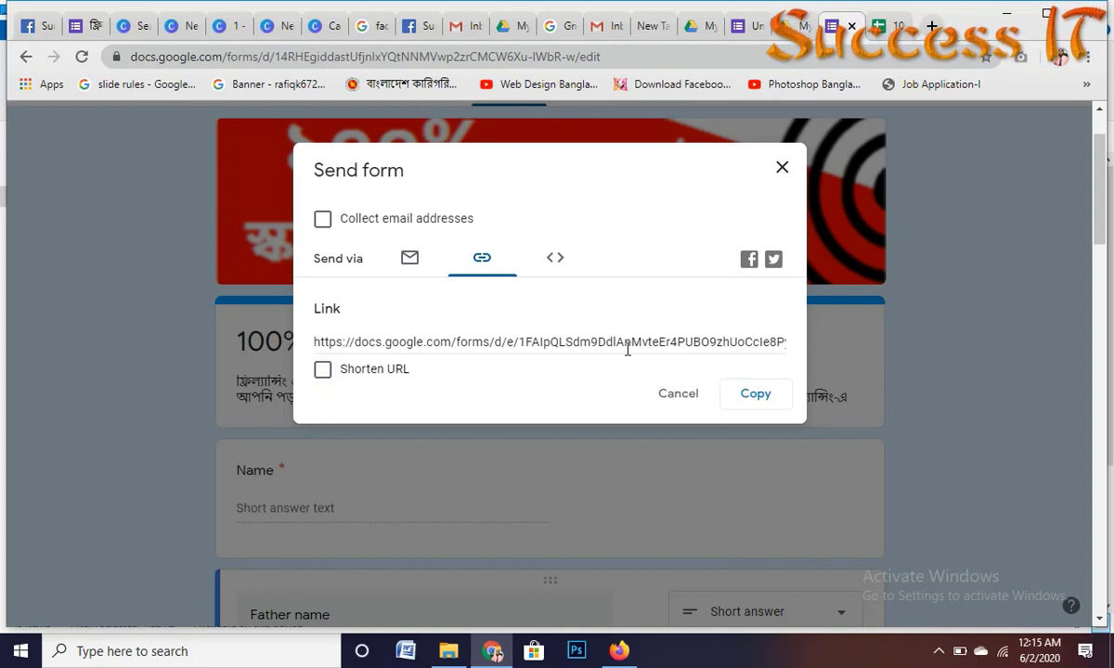
drag(598, 346, 515, 336)
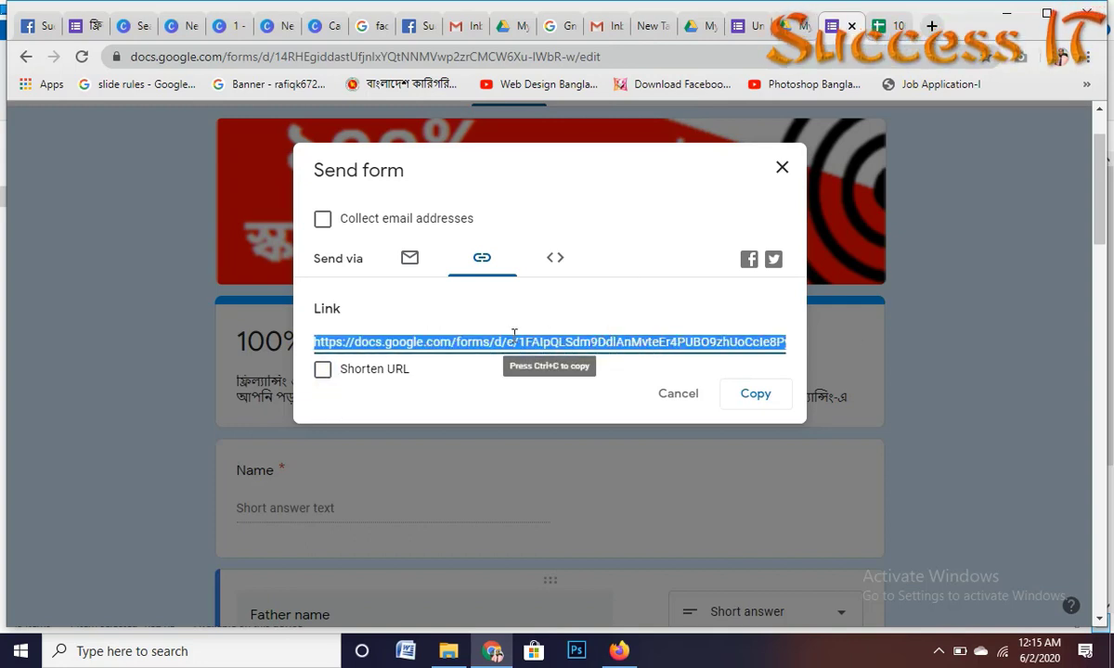
click(371, 379)
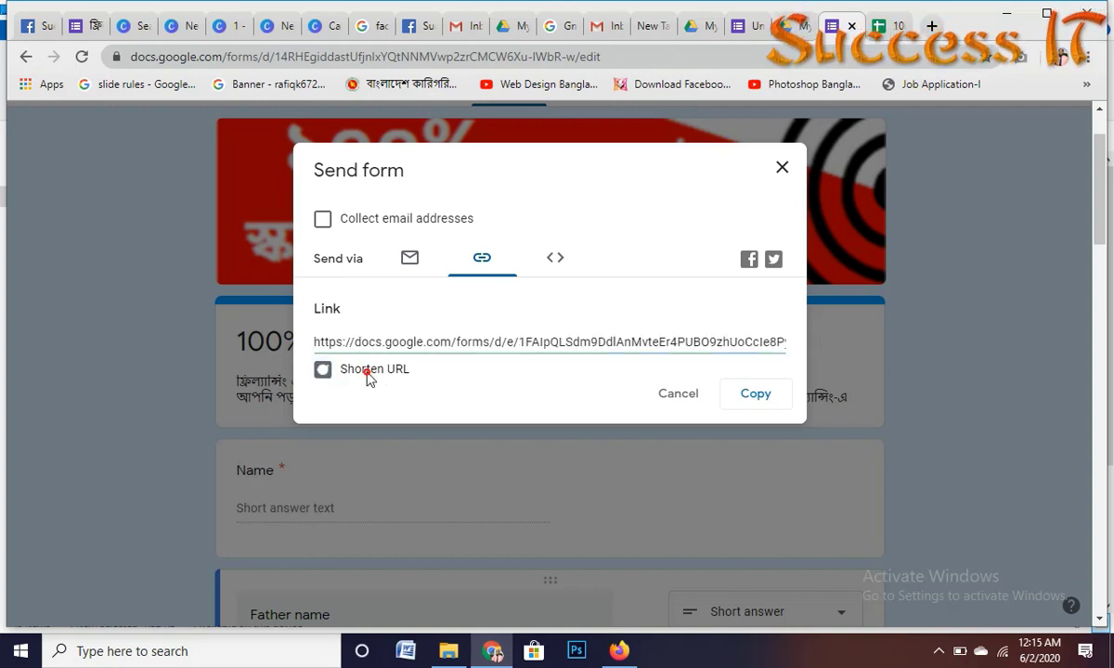
click(761, 400)
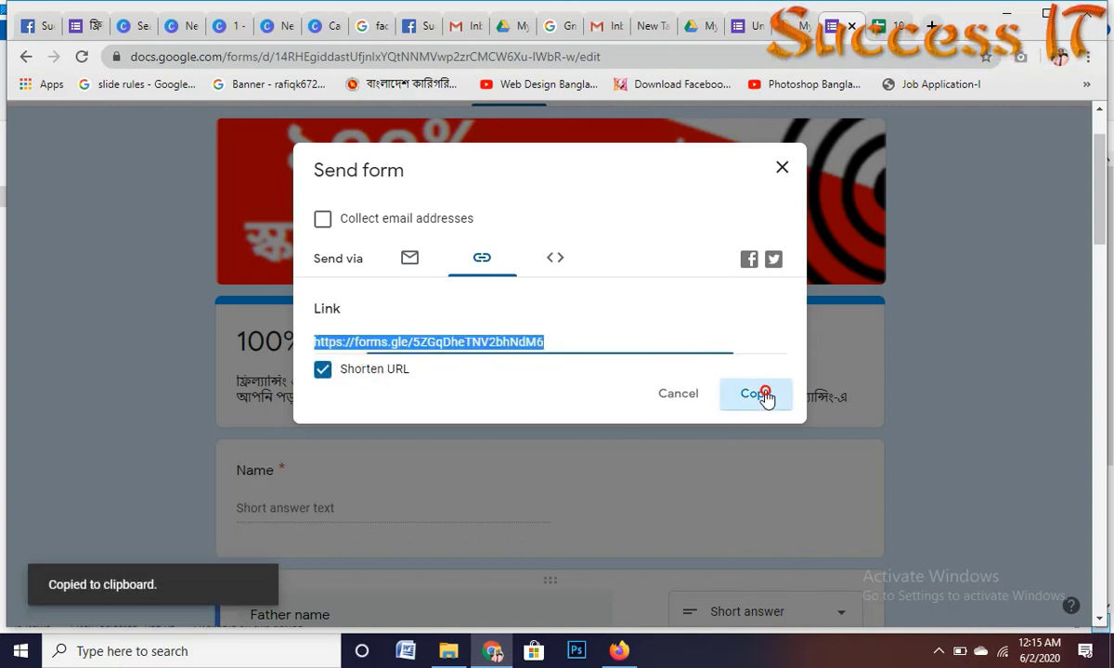
click(782, 170)
click(932, 26)
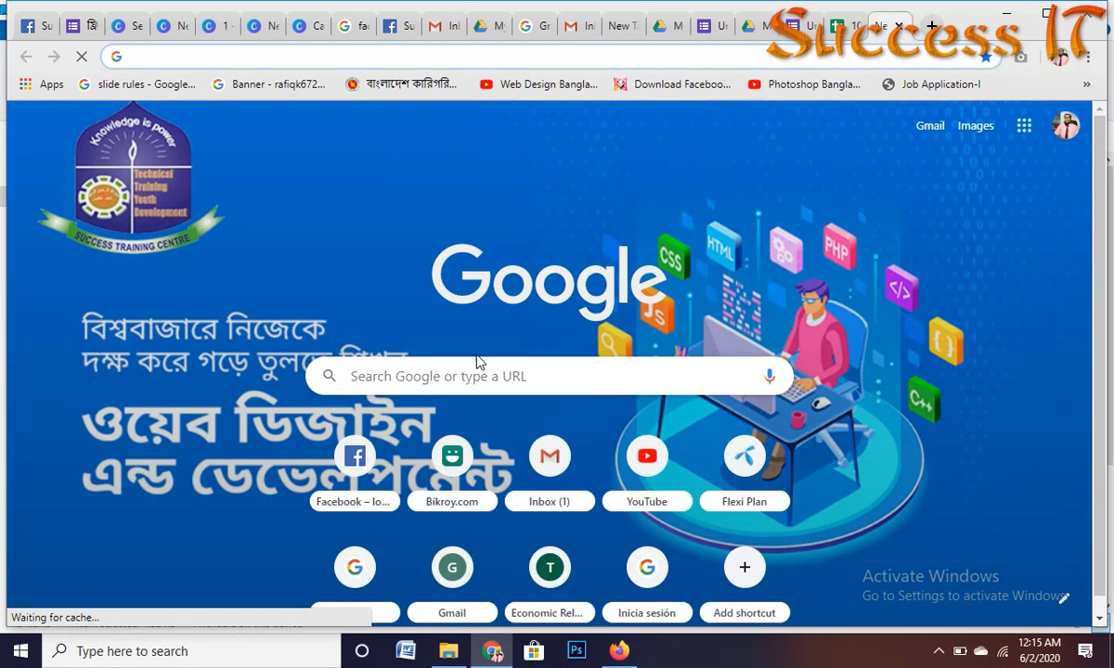
Step: Paste the copied forms.gle link into the address bar and load the live form
click(435, 53)
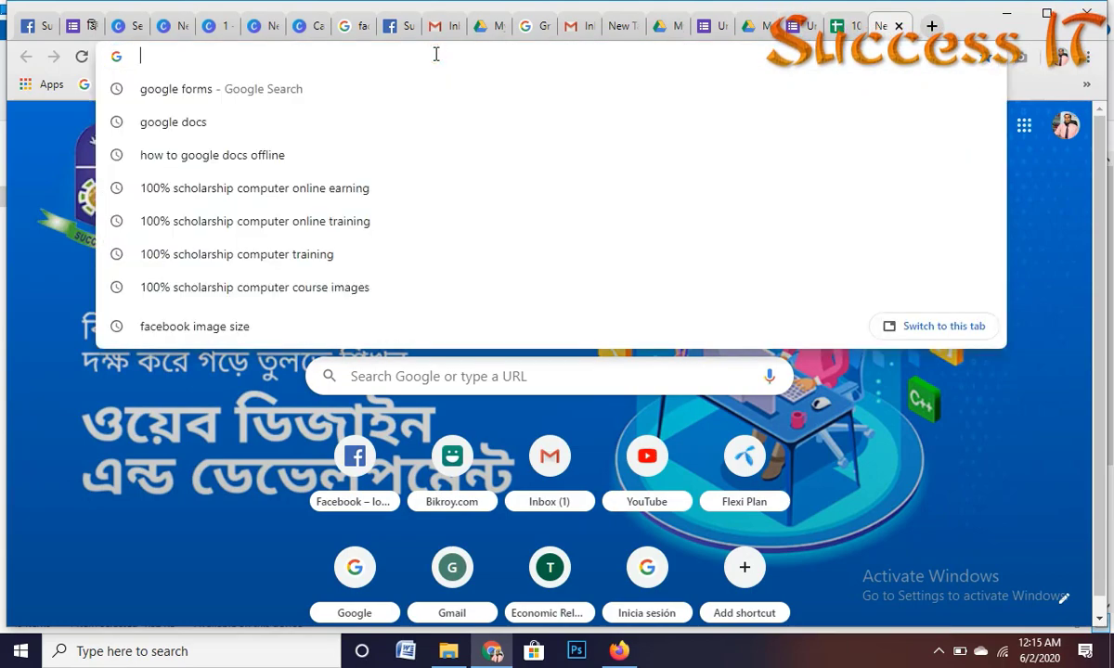
key(ctrl+v)
key(Return)
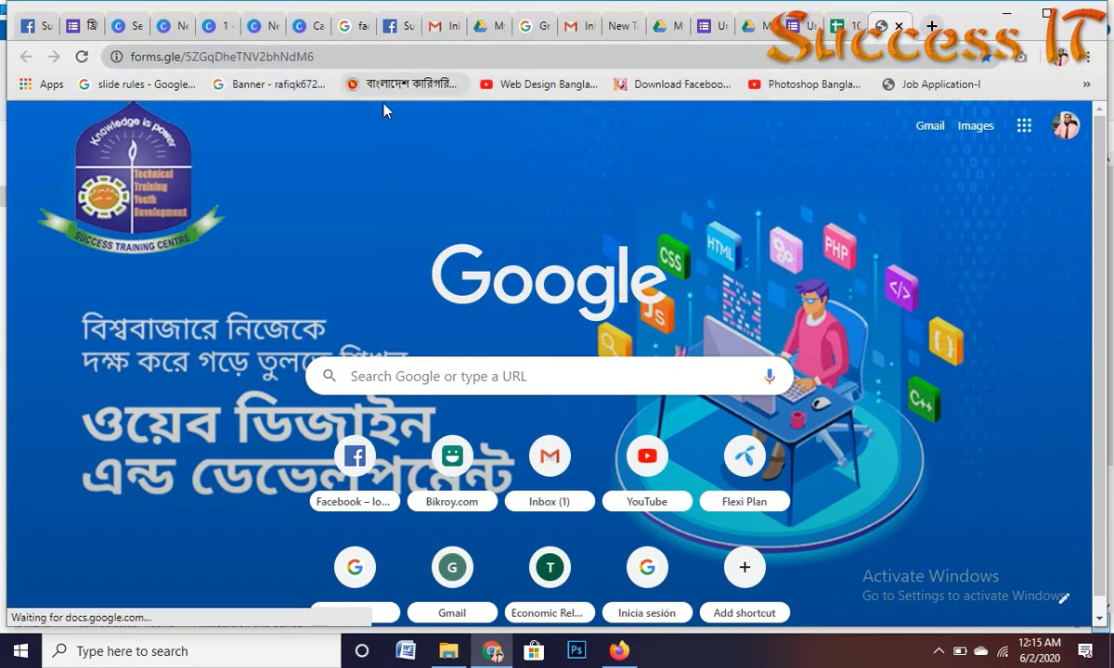
scroll(546, 298, down, 5)
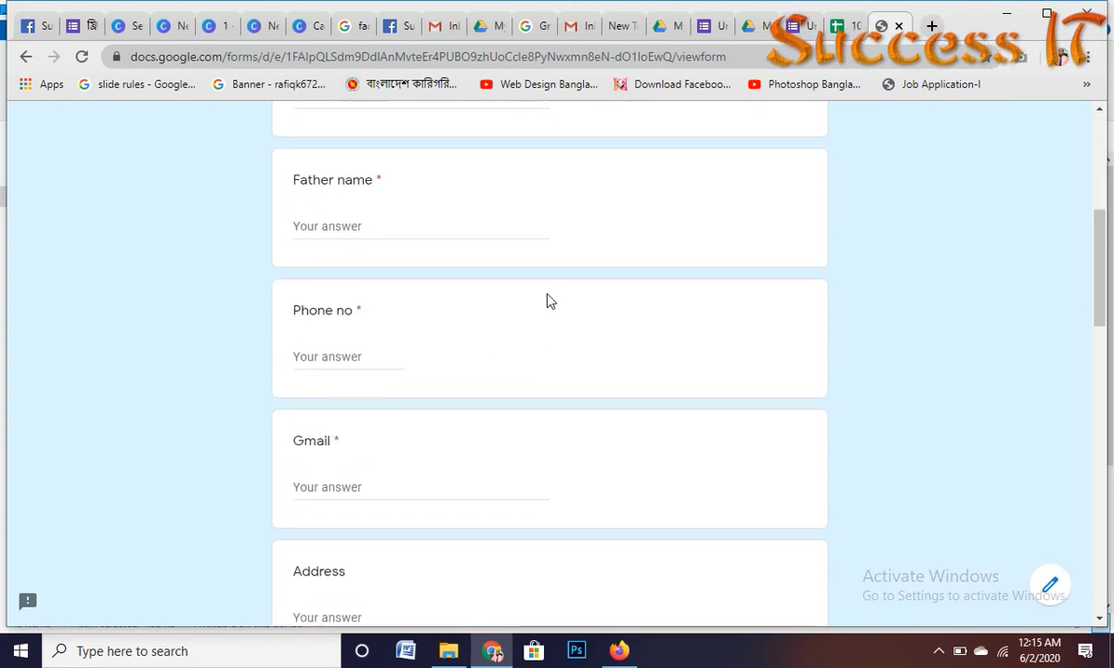
Step: Enter the applicant's name in the Name field
scroll(546, 298, up, 5)
scroll(409, 299, down, 2)
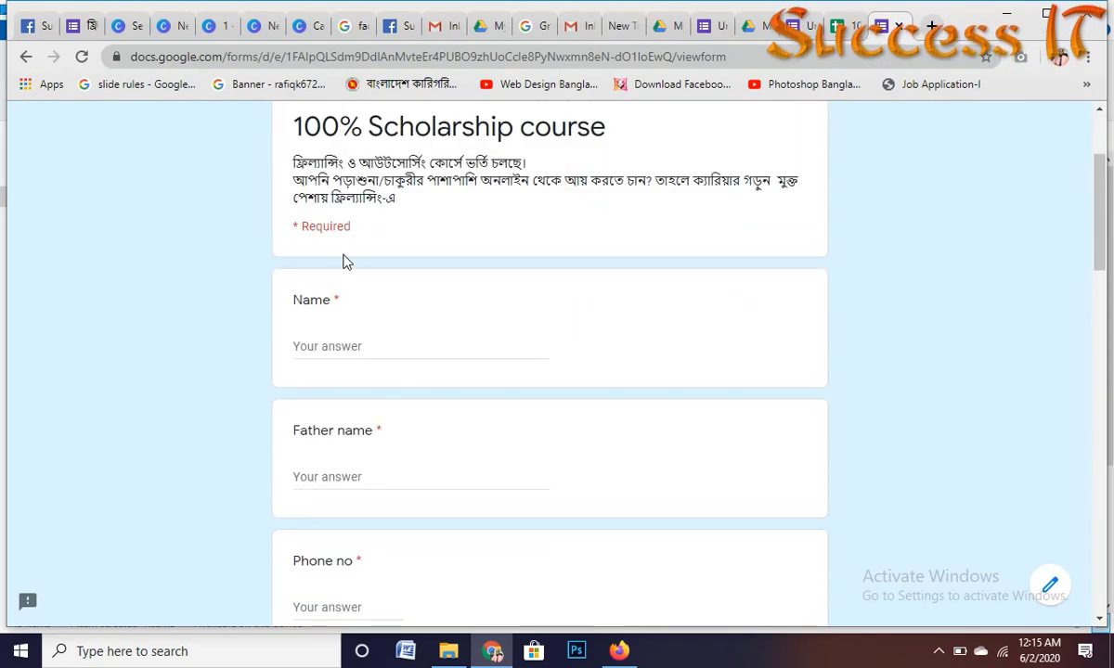
click(331, 344)
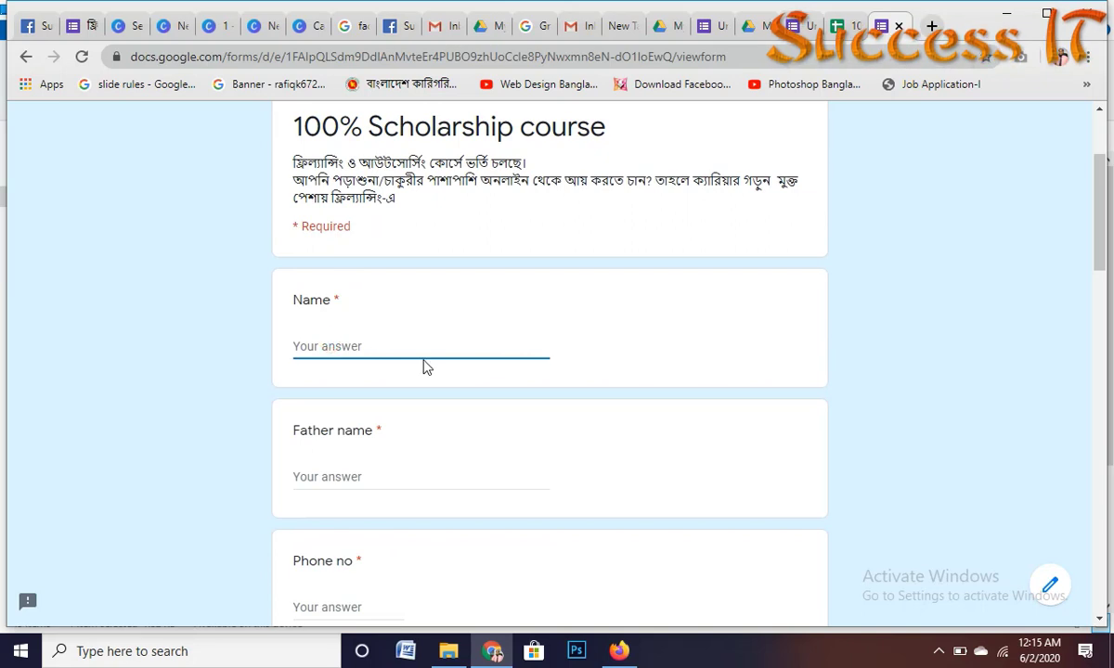
text(n)
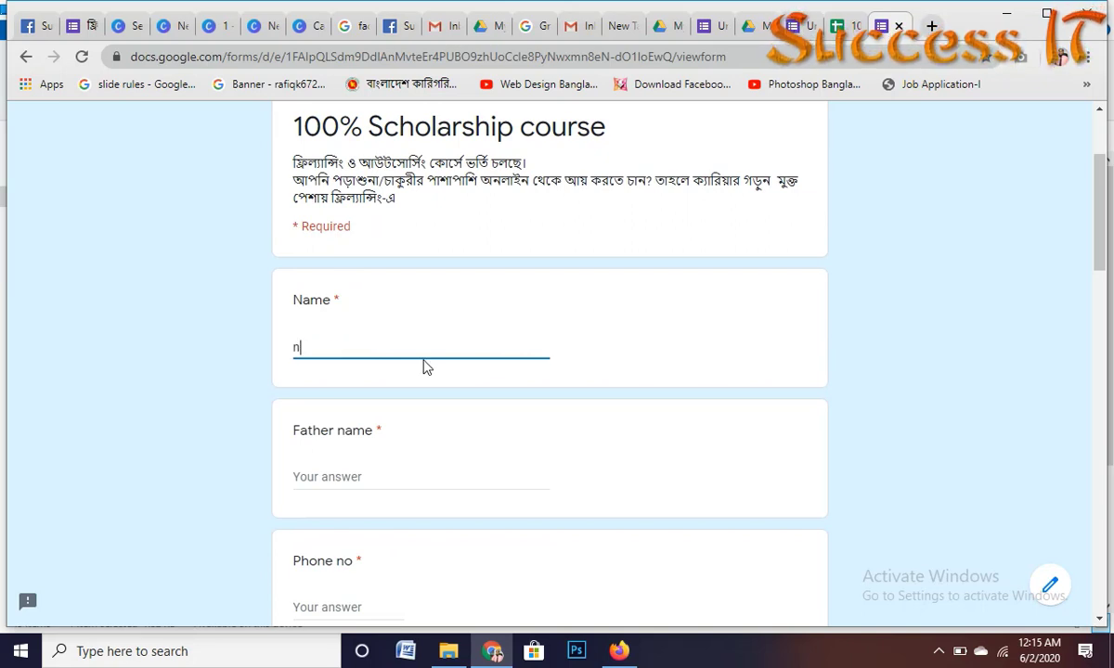
key(BackSpace)
text(kha)
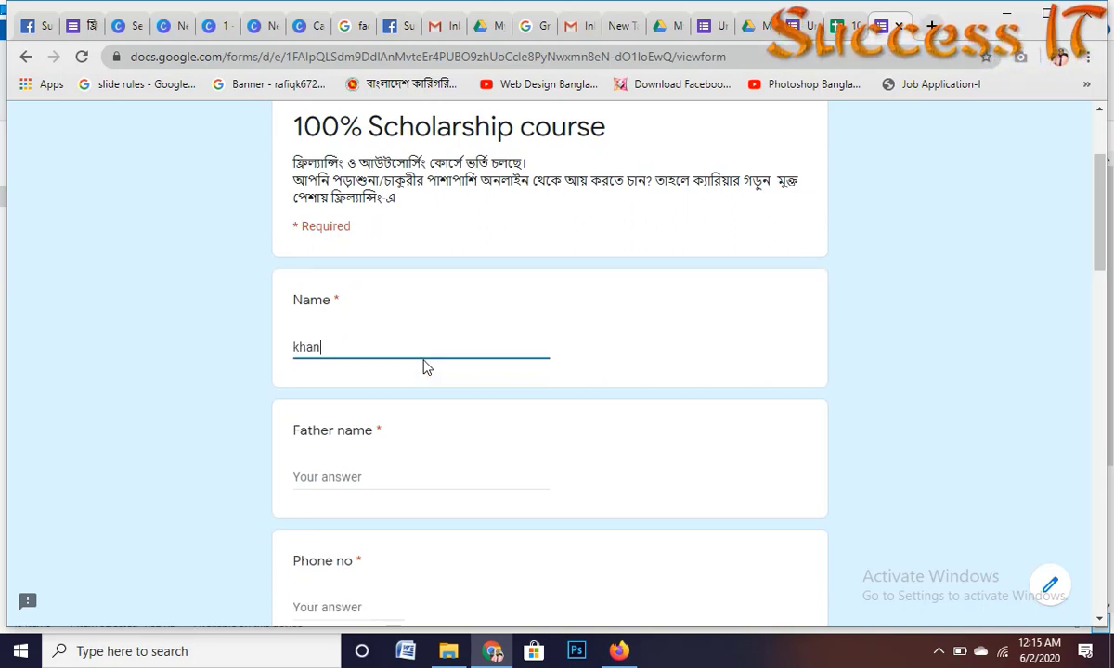
scroll(542, 438, down, 1)
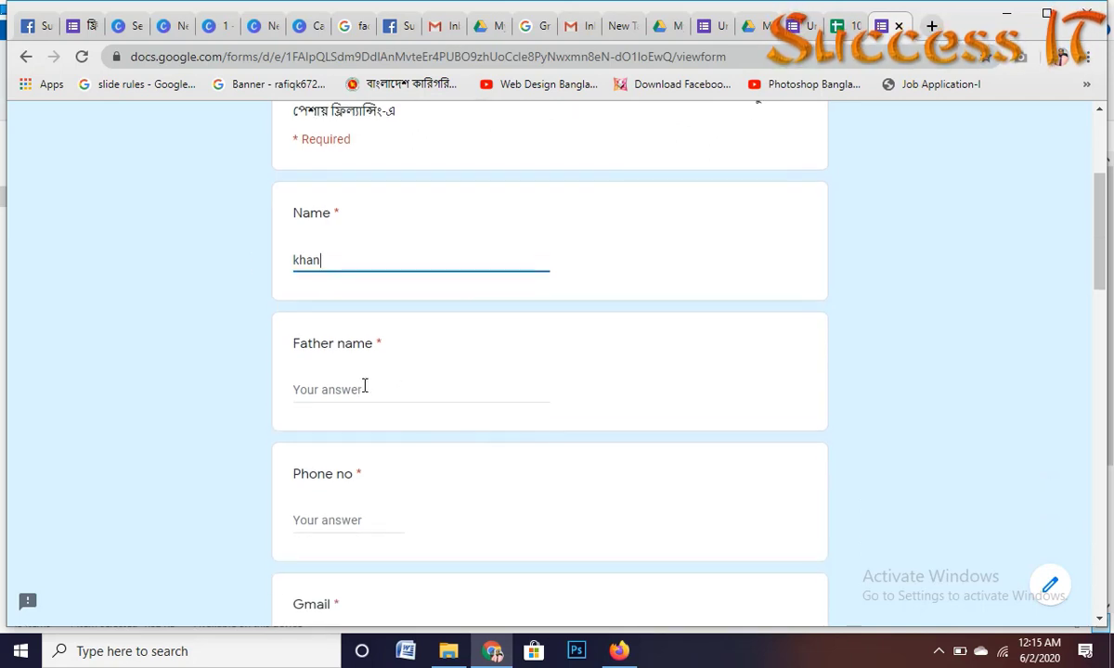
Step: Fill in the father's name and the phone number
click(363, 387)
text(a)
key(BackSpace)
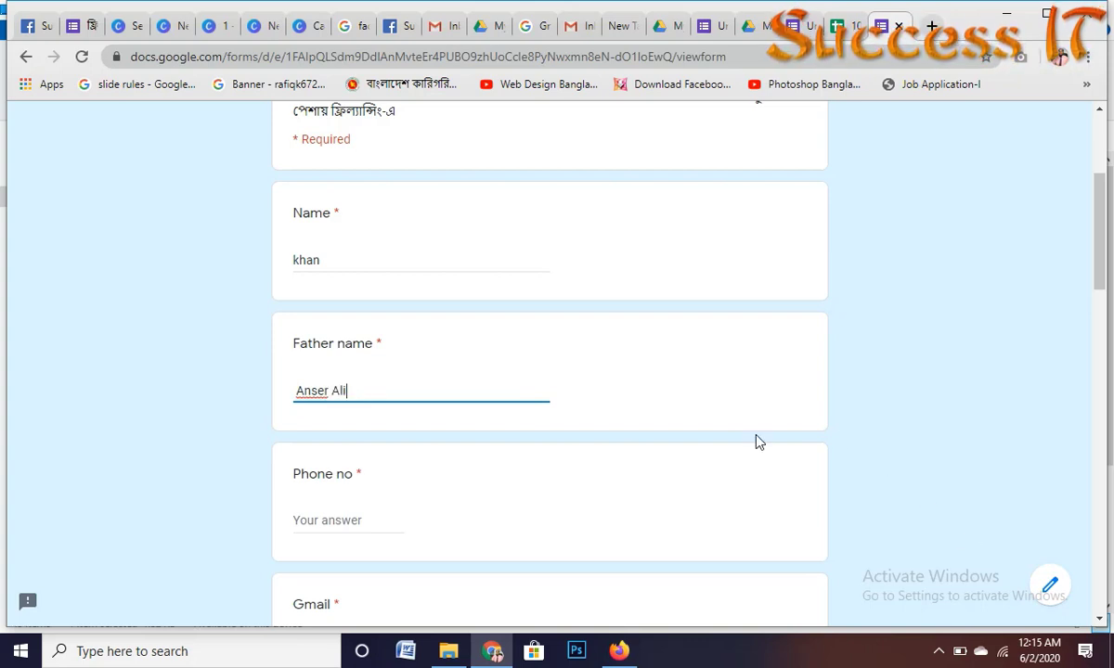
scroll(530, 488, down, 2)
click(336, 345)
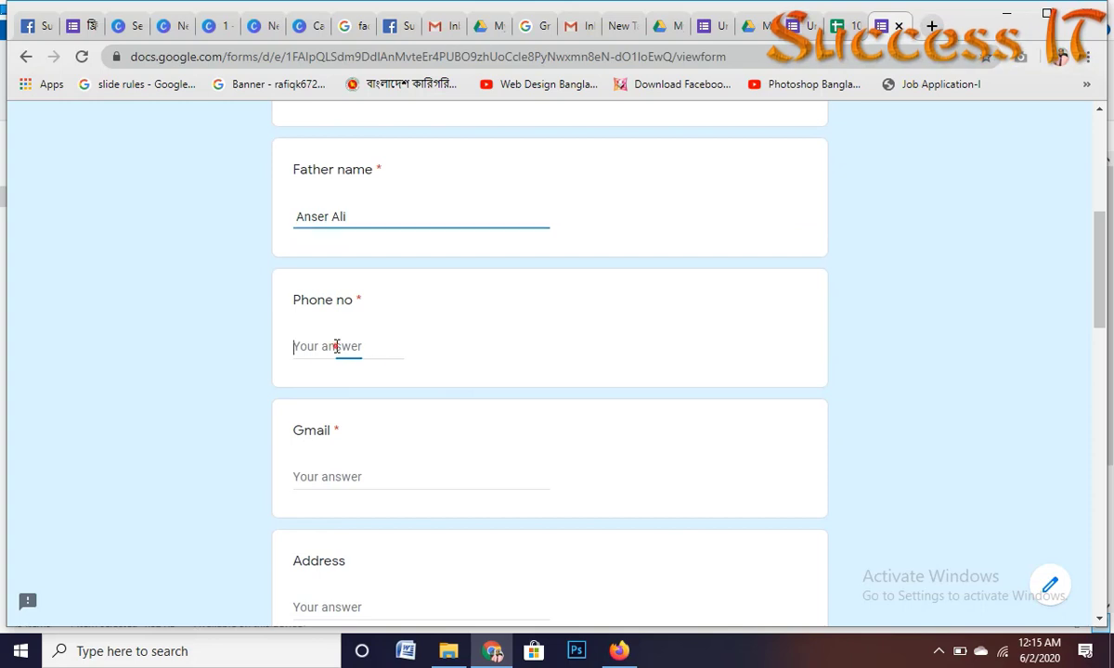
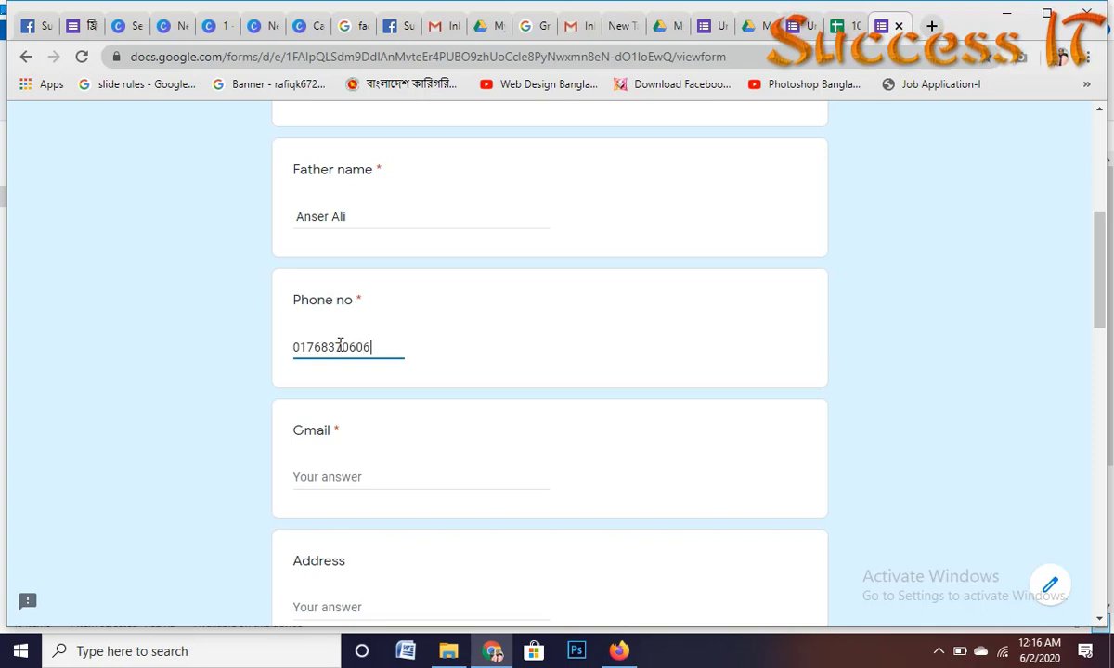
Step: Select the Gmail field, review the Father name question in the editor, then return
scroll(340, 345, down, 1)
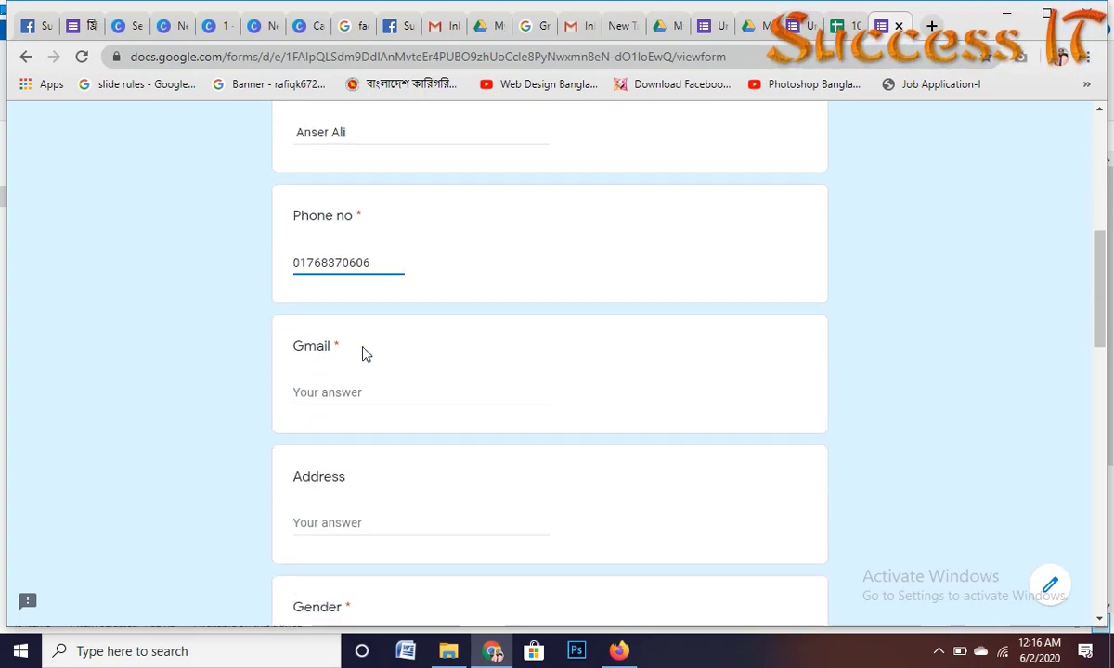
click(331, 392)
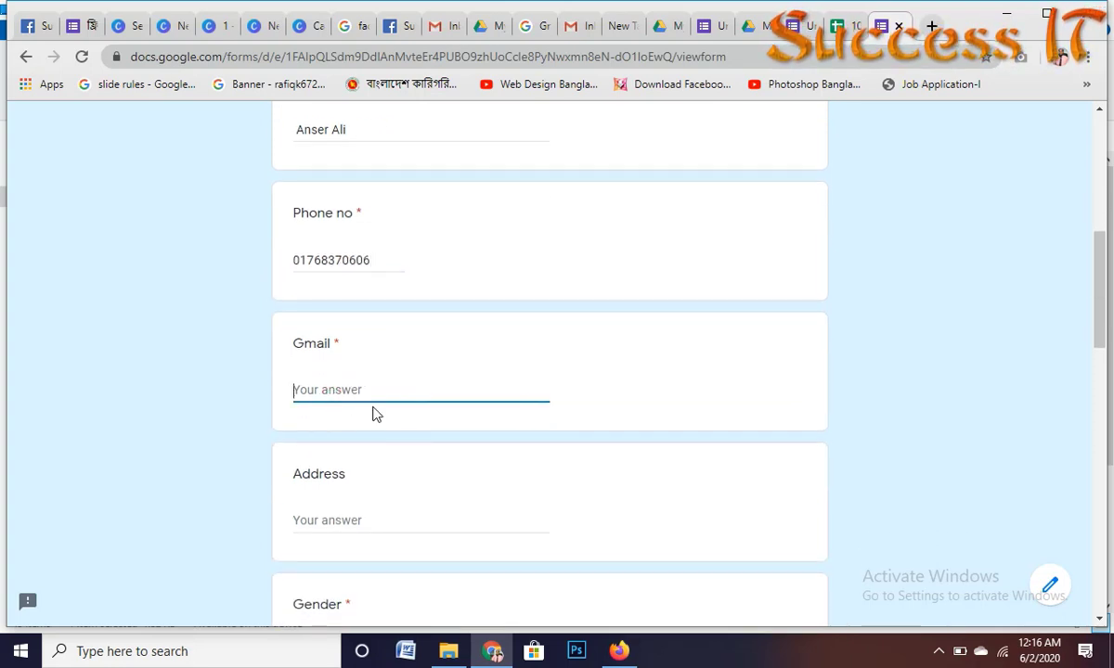
scroll(378, 415, down, 1)
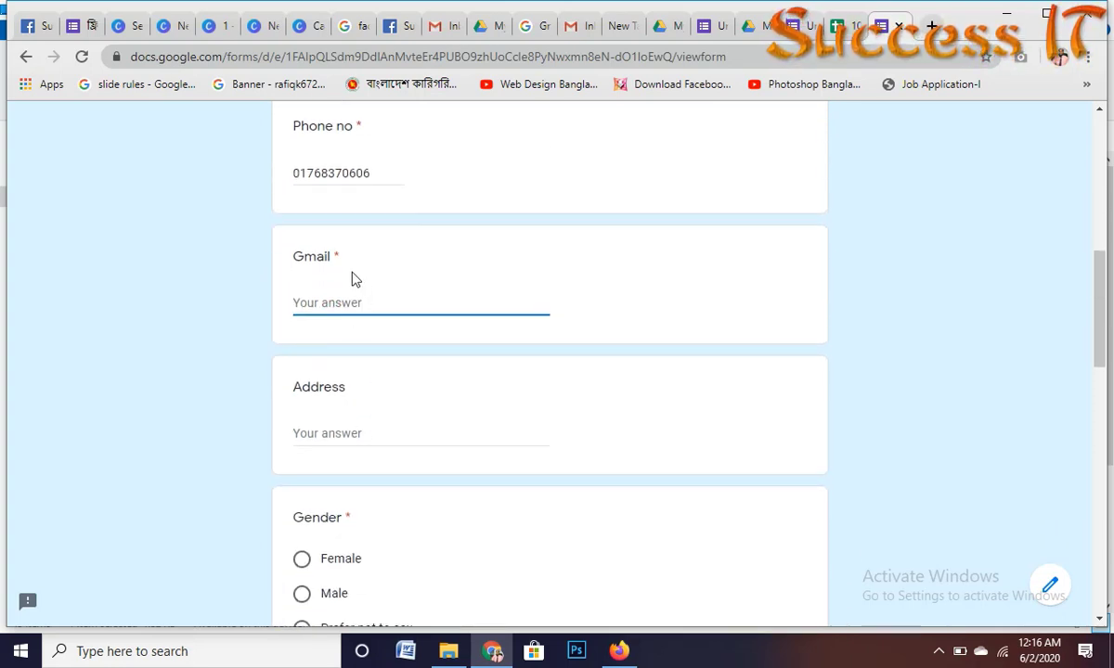
scroll(761, 102, up, 4)
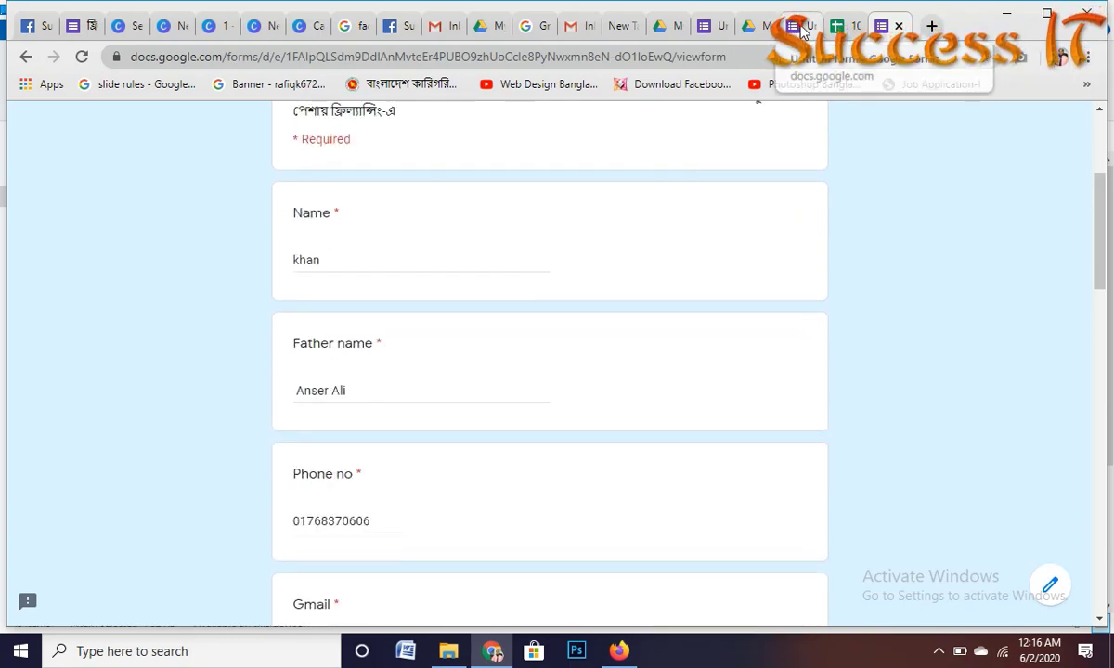
click(800, 26)
scroll(381, 422, down, 4)
click(381, 422)
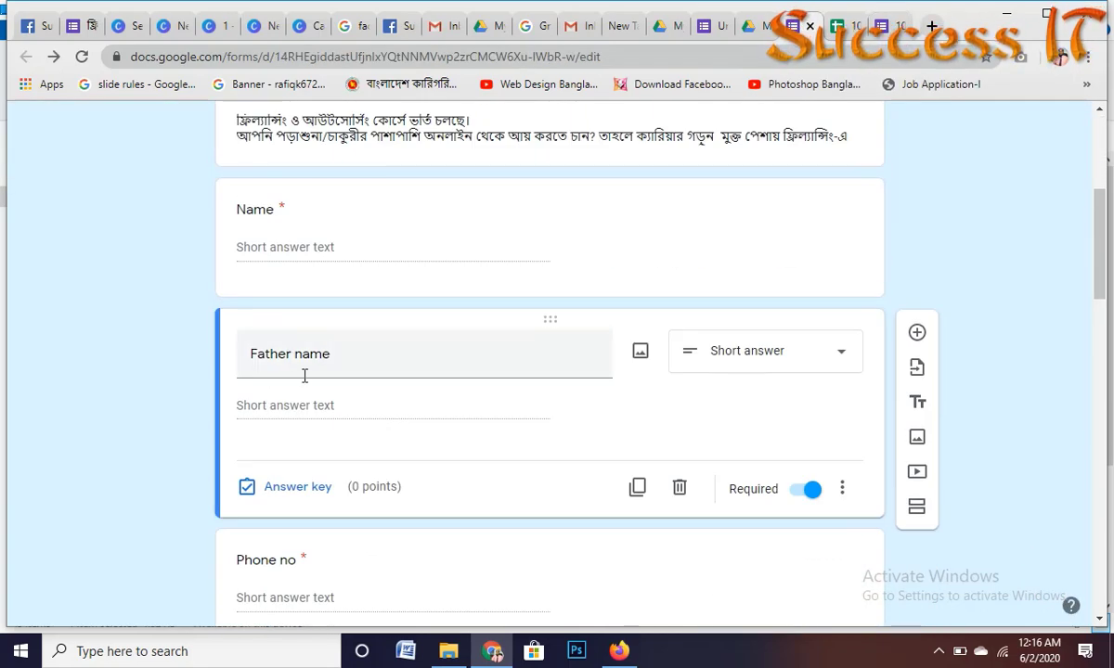
scroll(304, 375, down, 4)
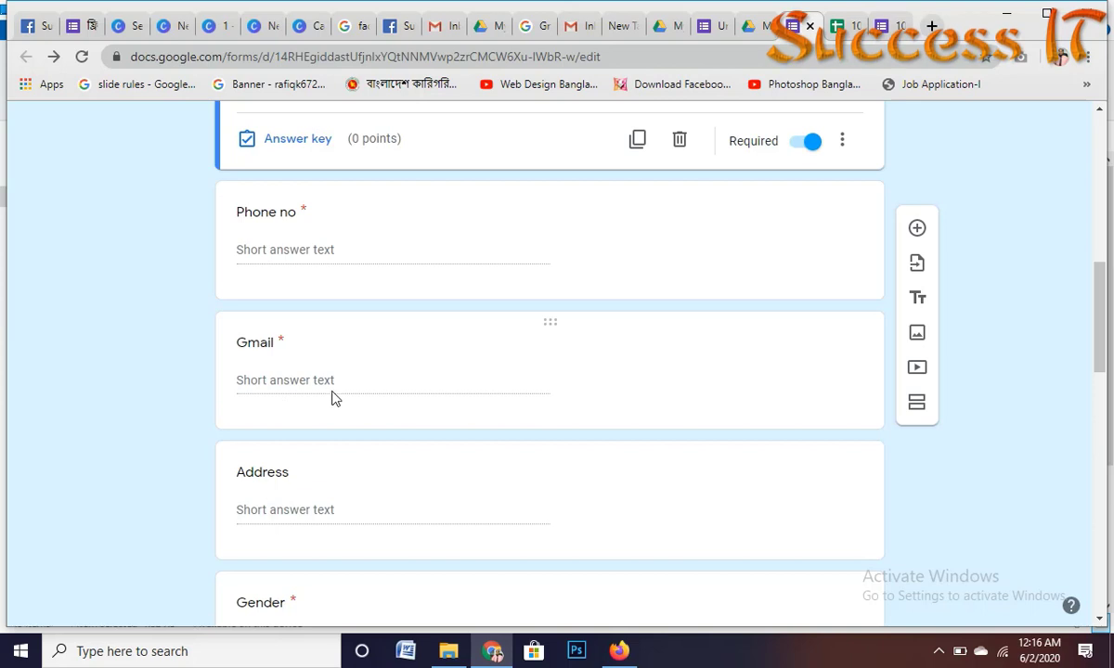
scroll(332, 394, up, 4)
scroll(395, 306, down, 3)
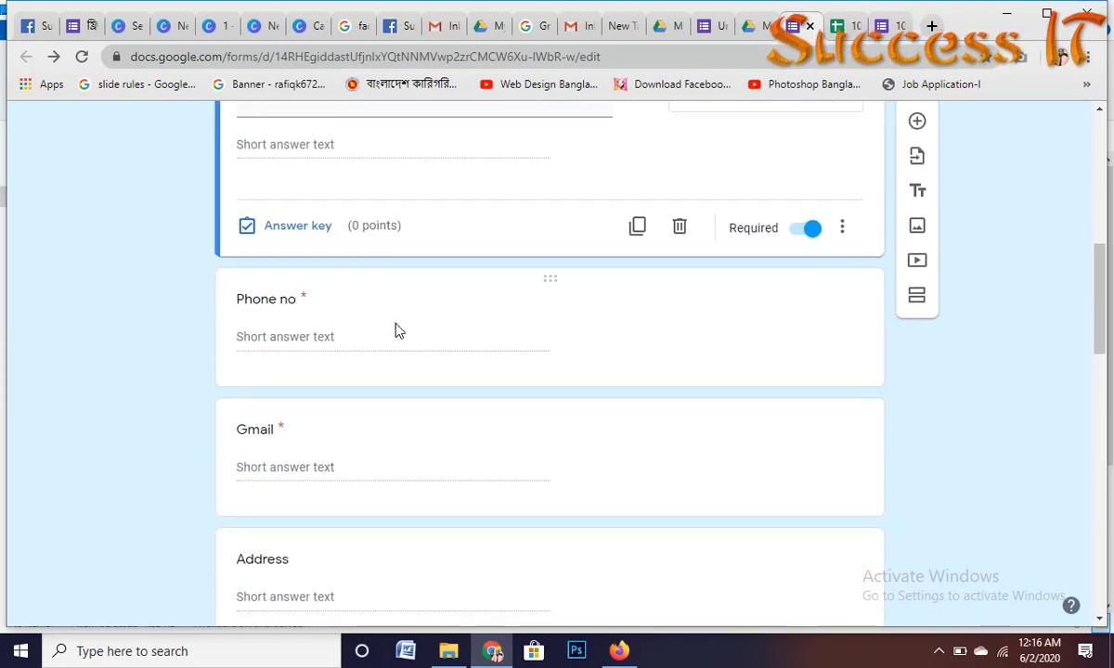
scroll(325, 338, down, 1)
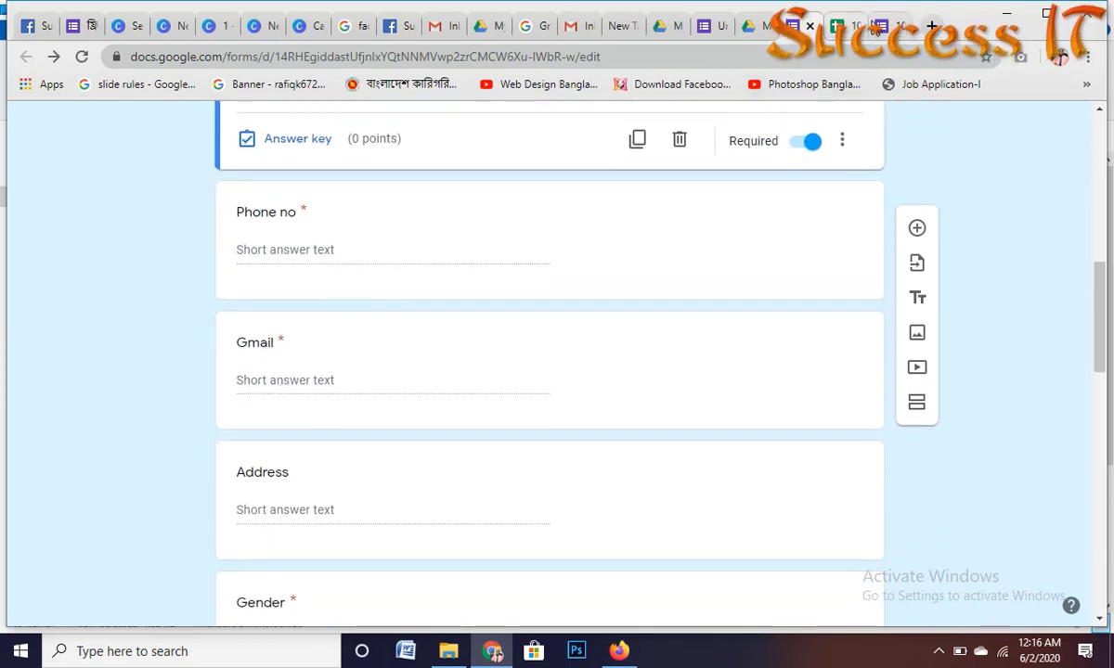
click(891, 26)
Step: Type the applicant's Gmail address and fill Address from the saved suggestion
scroll(389, 292, down, 2)
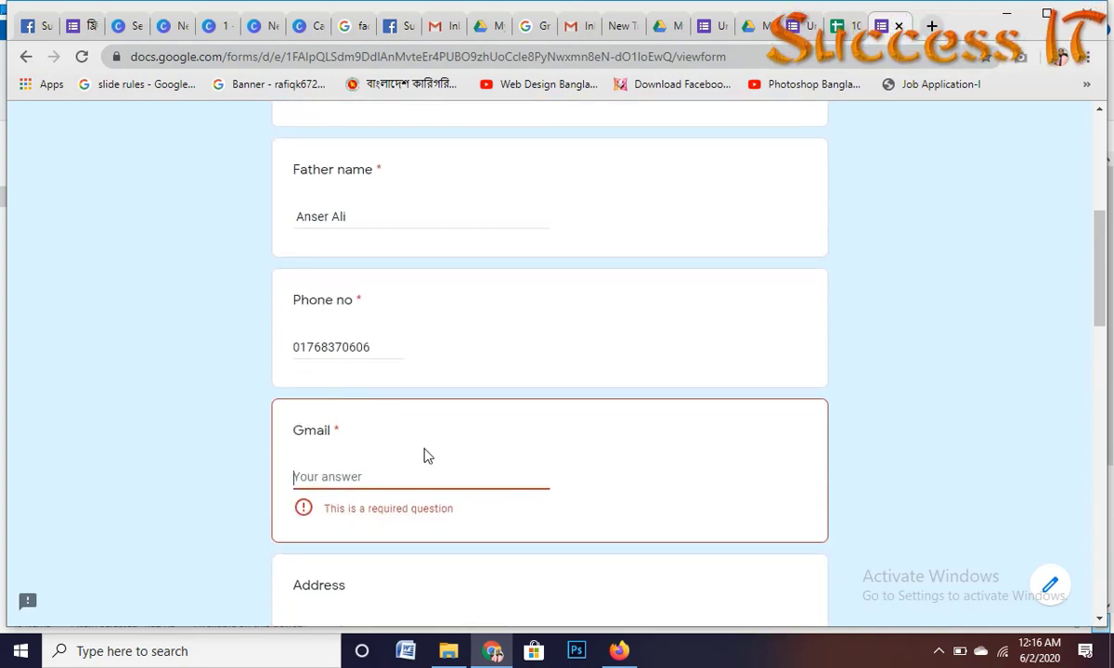
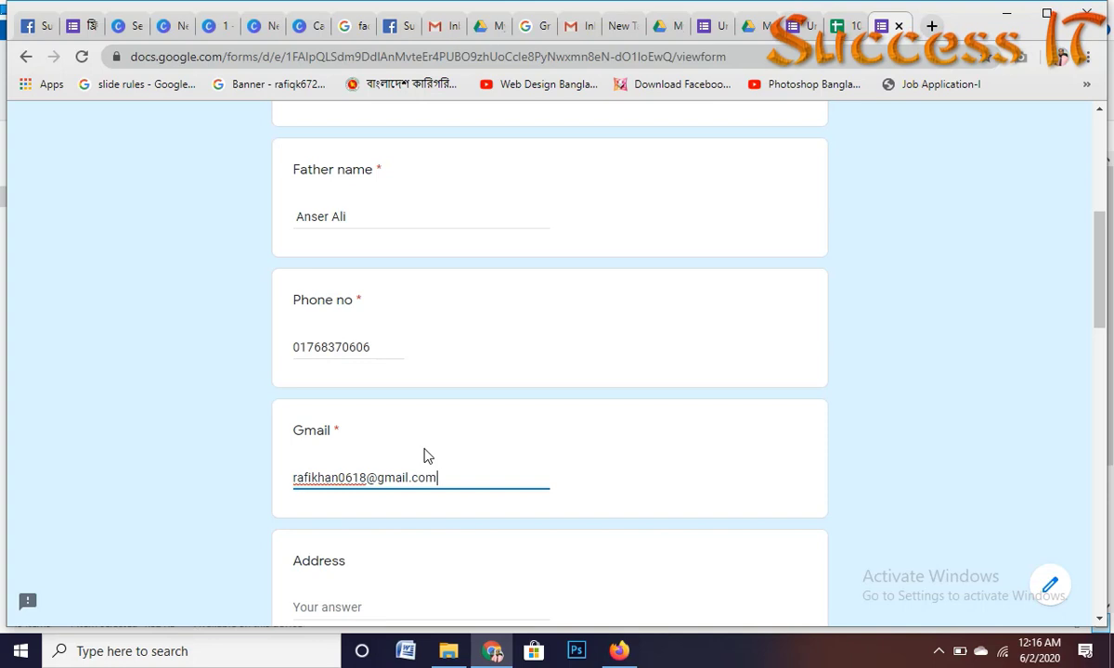
scroll(427, 454, down, 2)
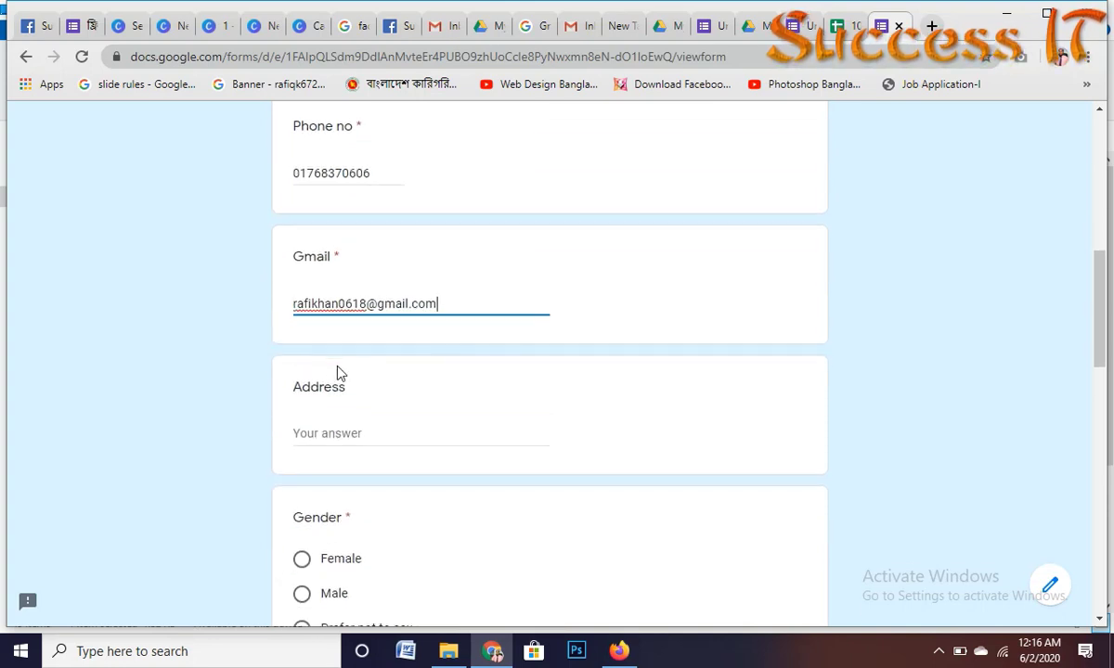
click(335, 433)
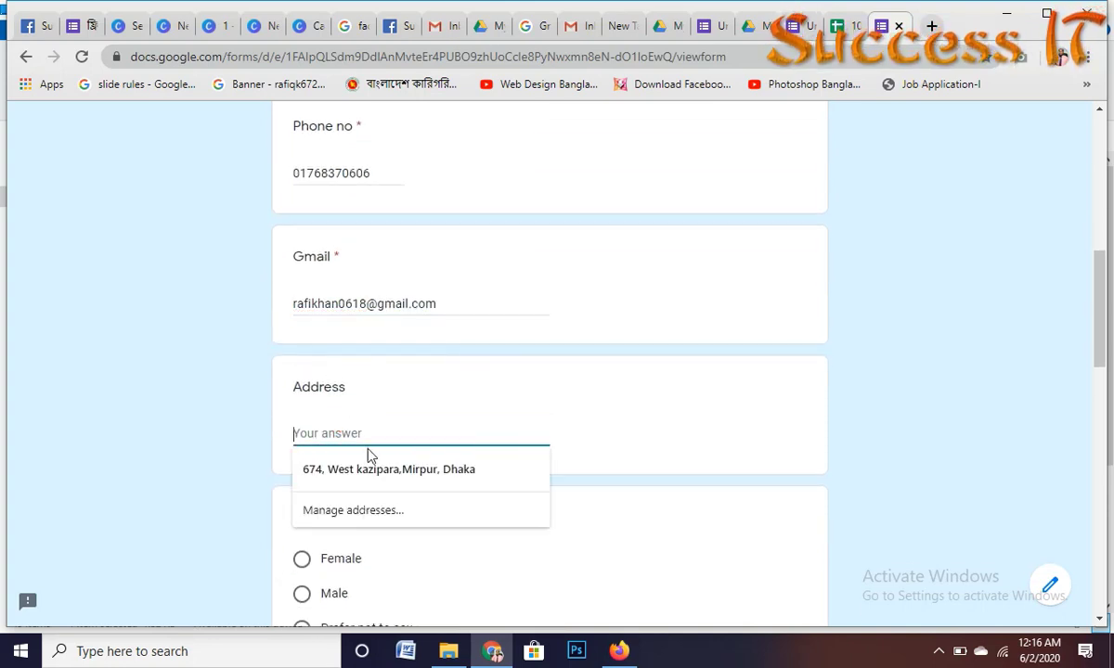
click(350, 469)
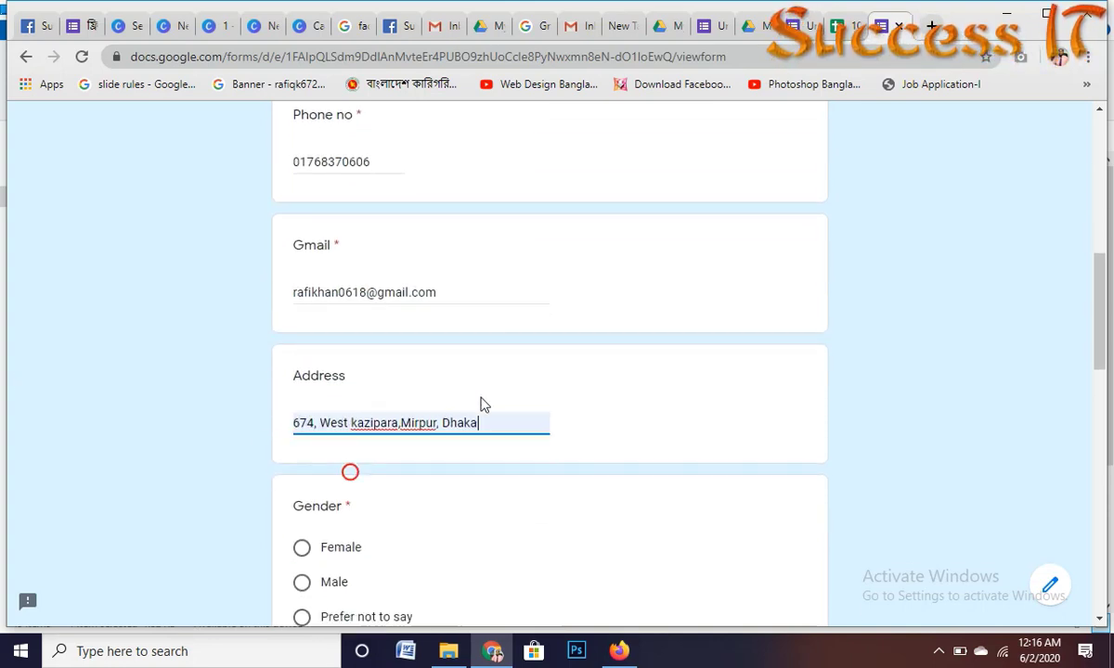
Step: Choose Male for Gender and WEb Design for Course name
scroll(482, 404, down, 3)
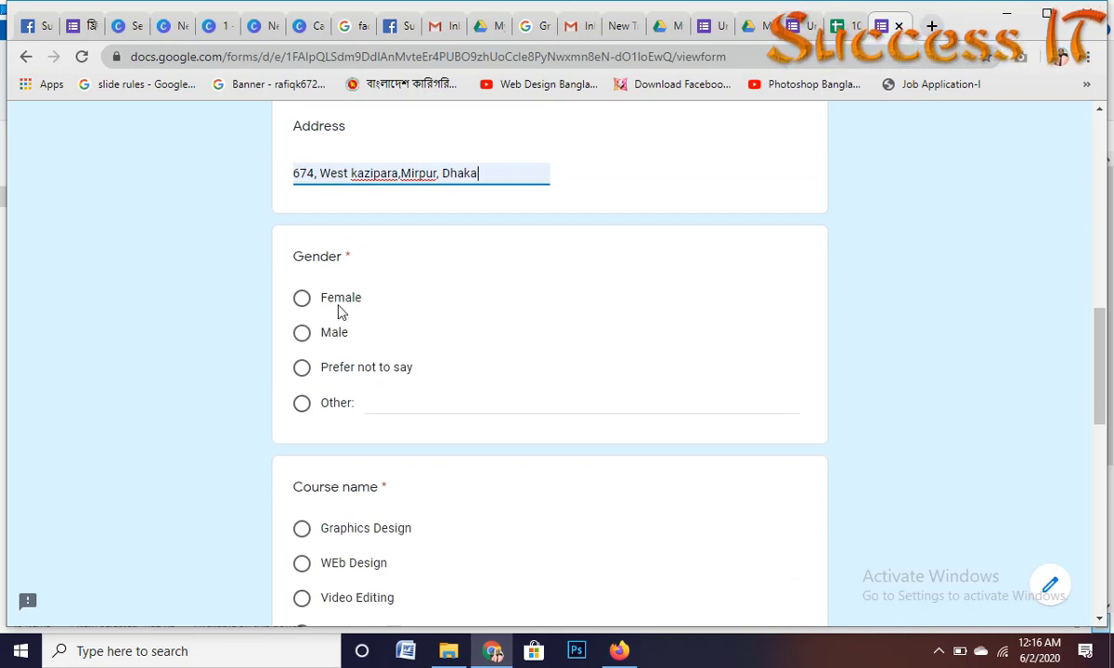
click(304, 332)
scroll(435, 318, down, 3)
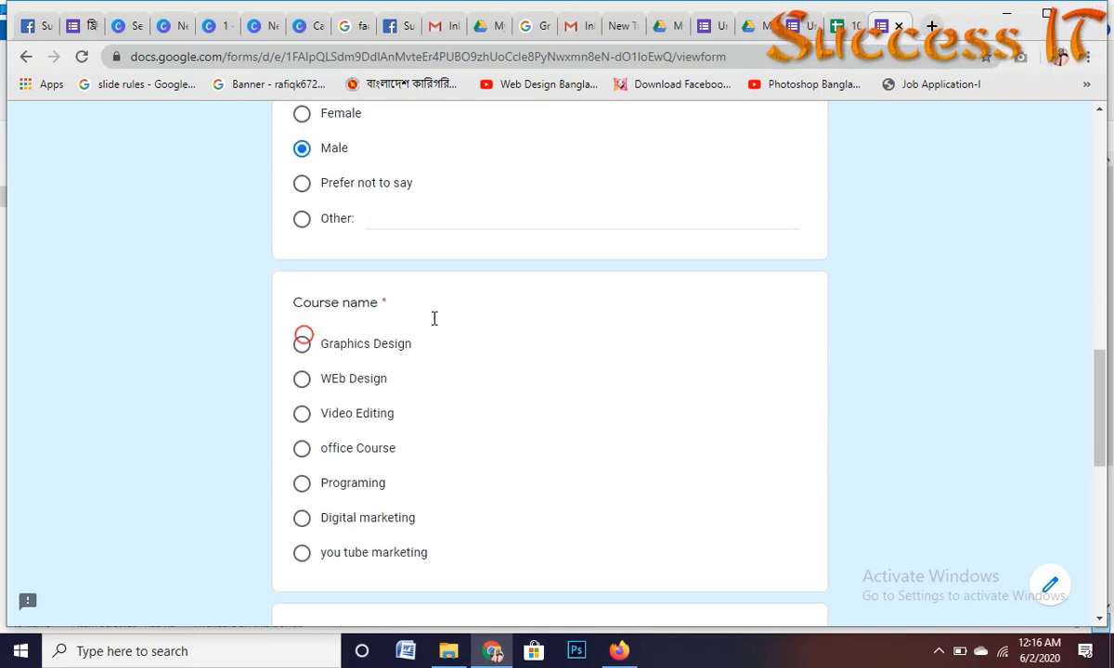
scroll(406, 264, up, 1)
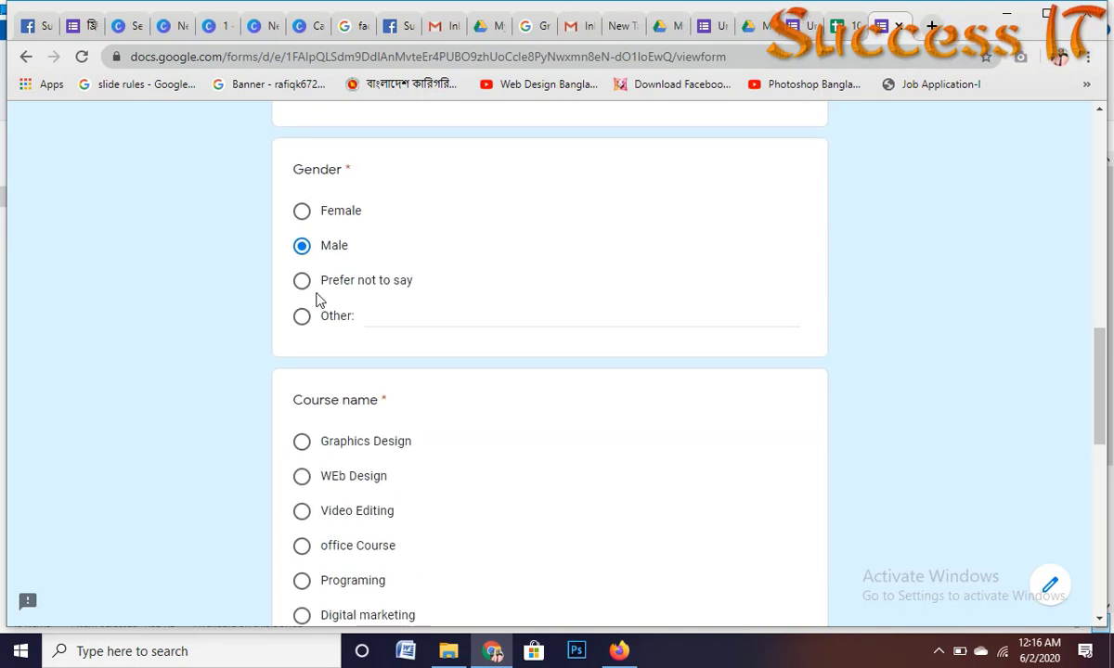
scroll(450, 373, down, 2)
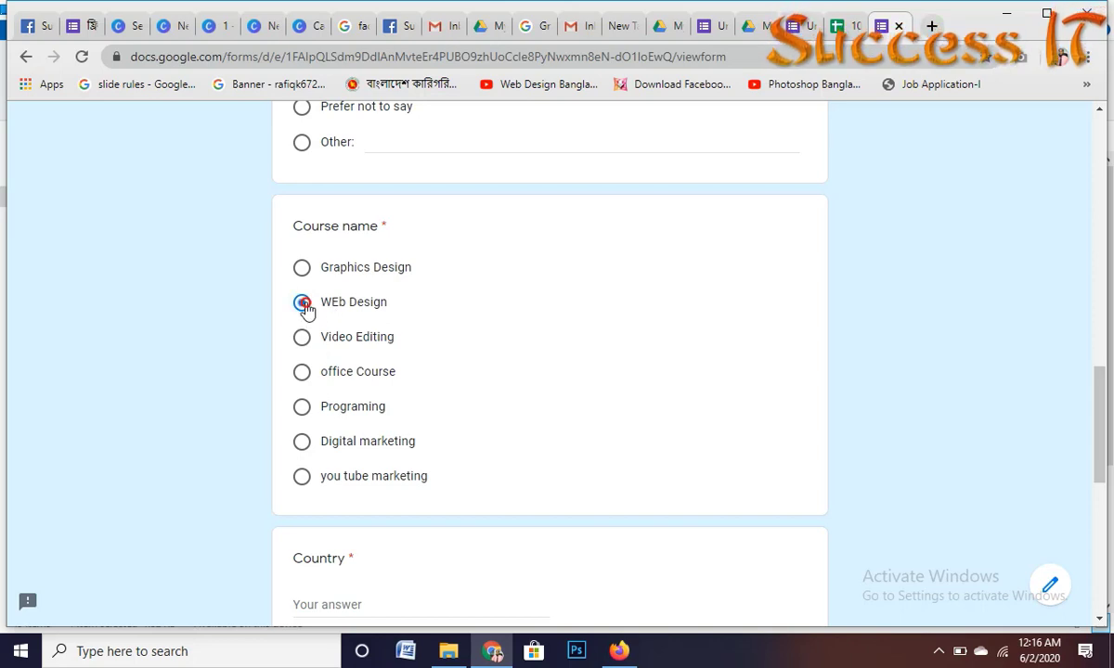
scroll(410, 395, down, 3)
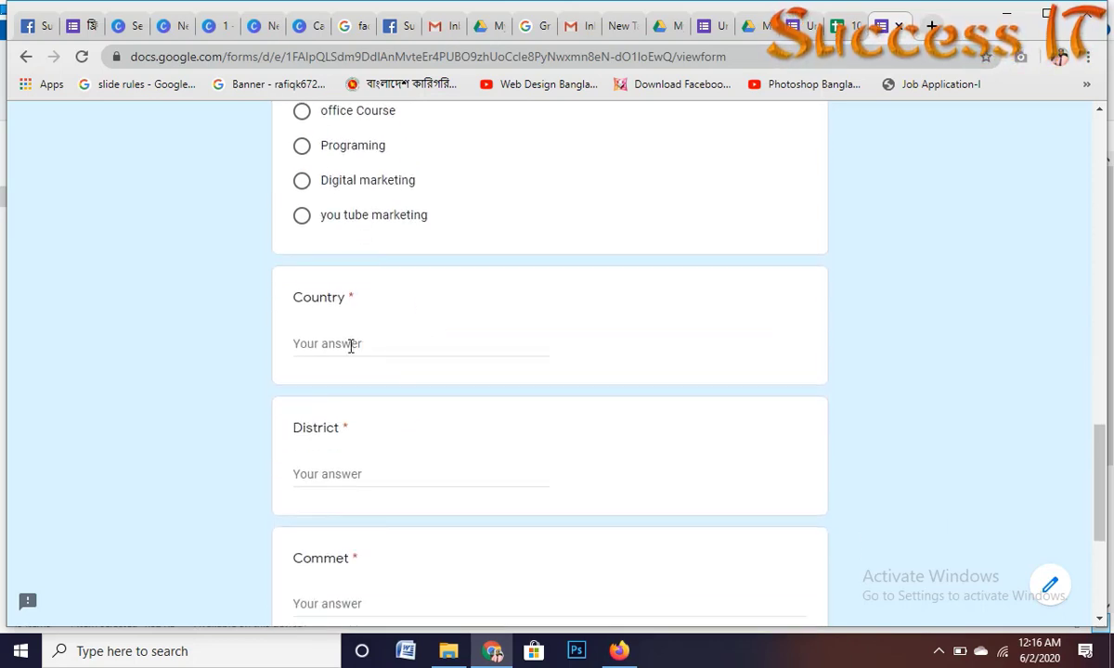
Step: Answer Country with Bd and Commet with Good
click(351, 345)
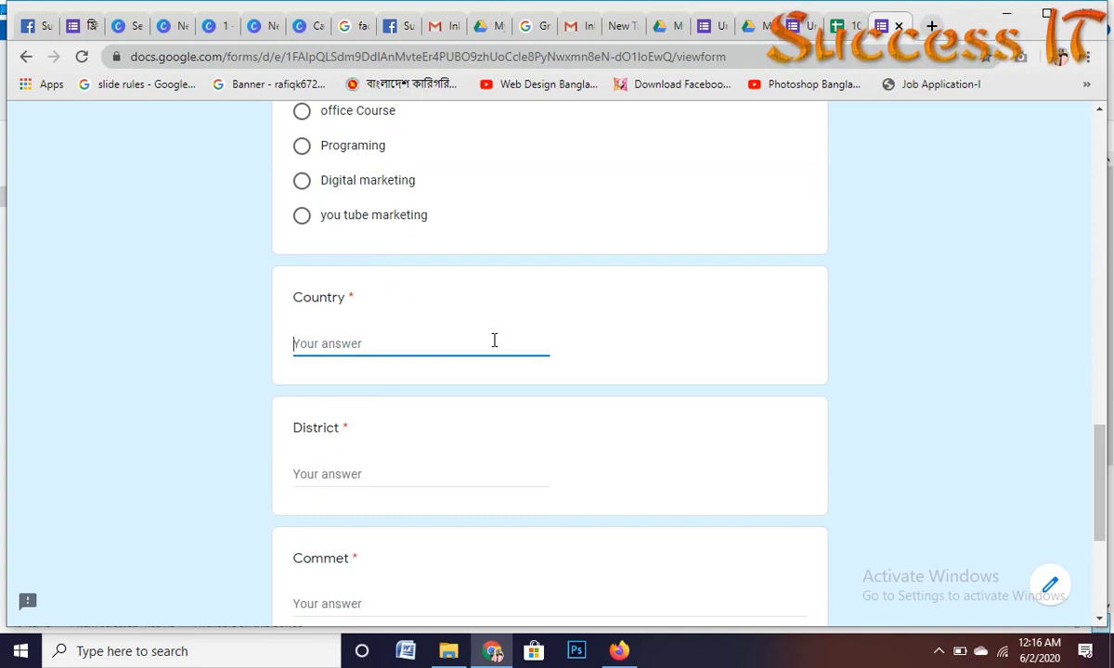
text(Bd)
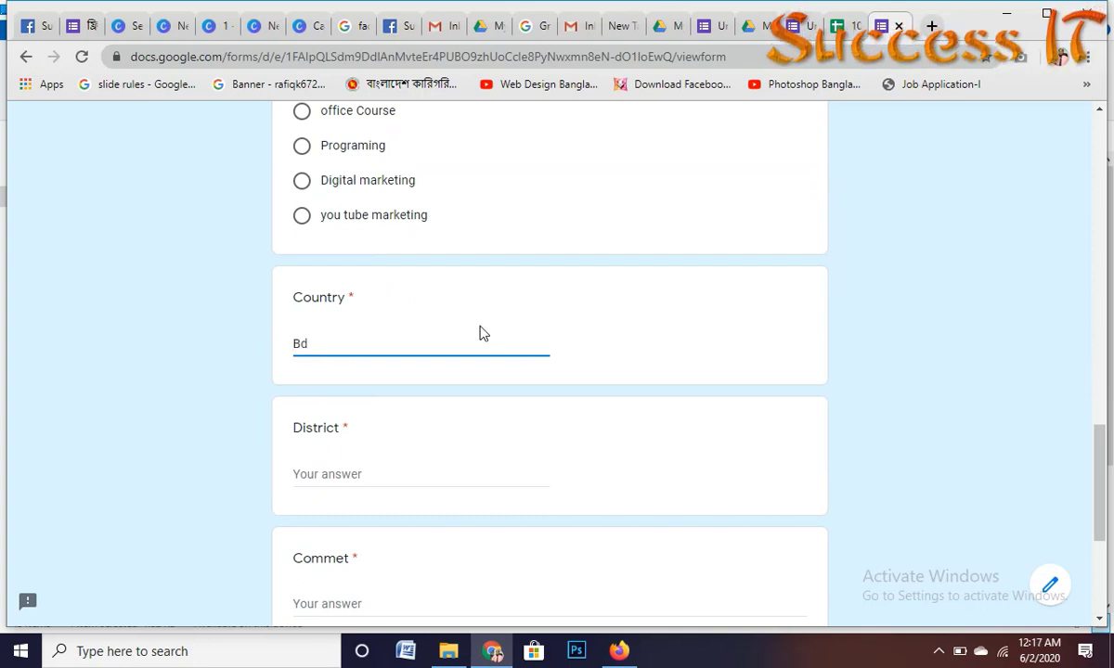
scroll(481, 332, down, 4)
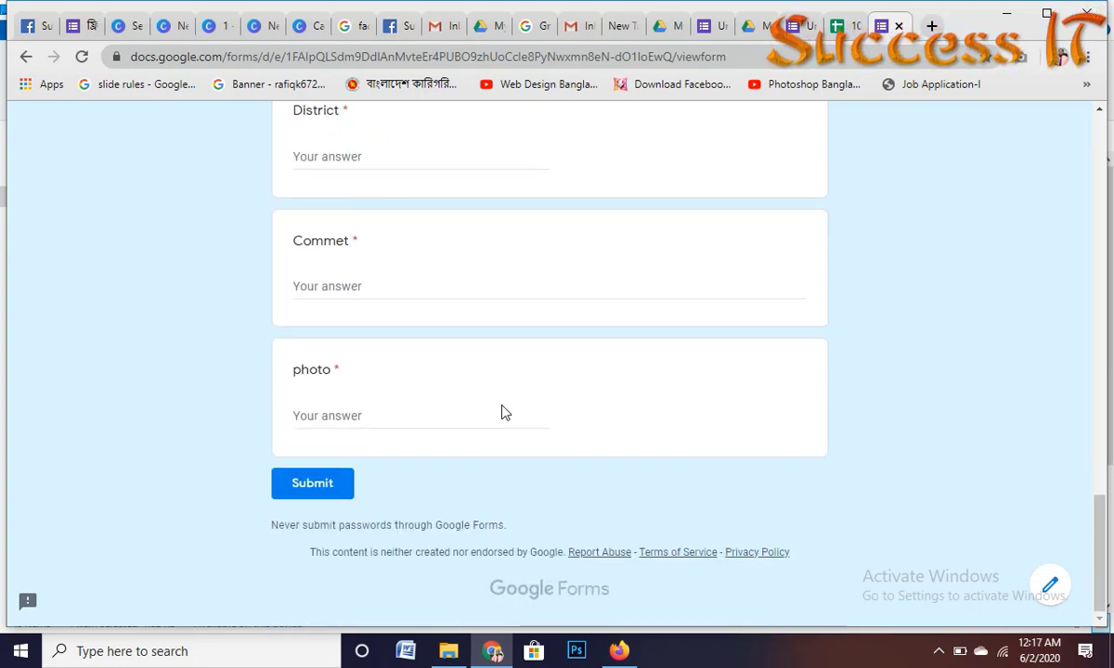
click(331, 283)
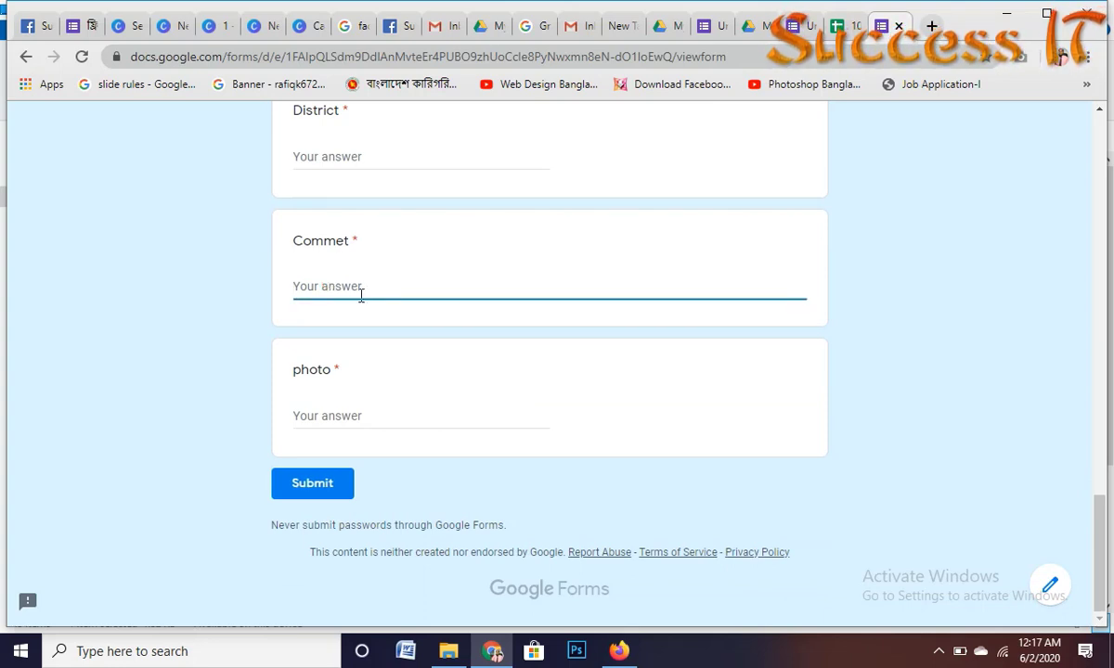
text(Dhk)
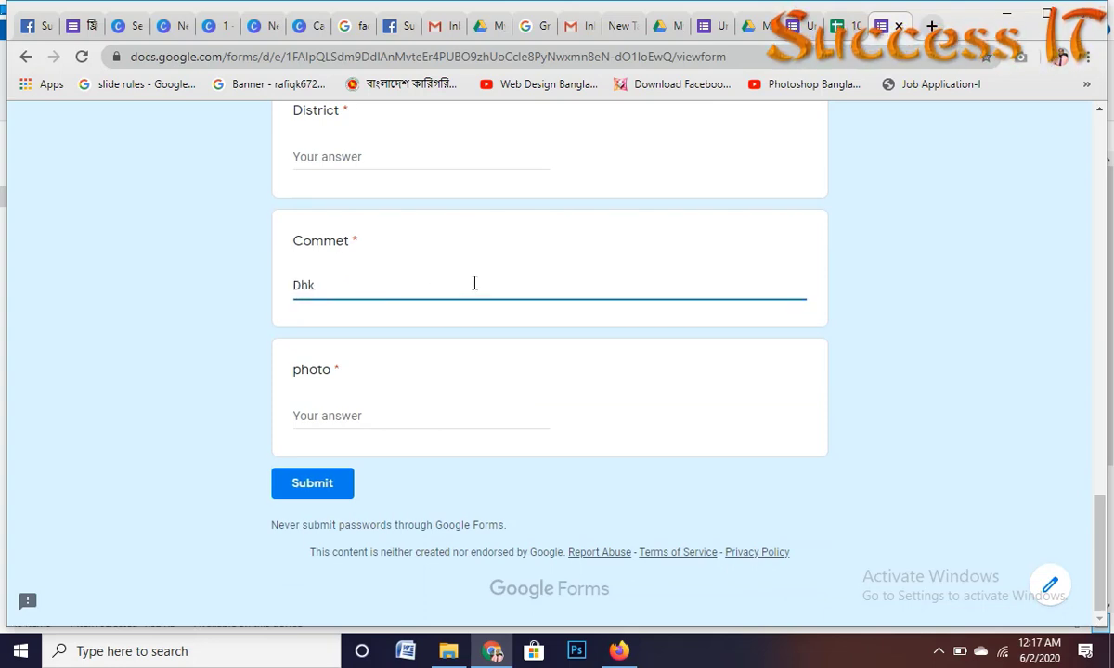
scroll(450, 306, up, 2)
drag(325, 461, 182, 467)
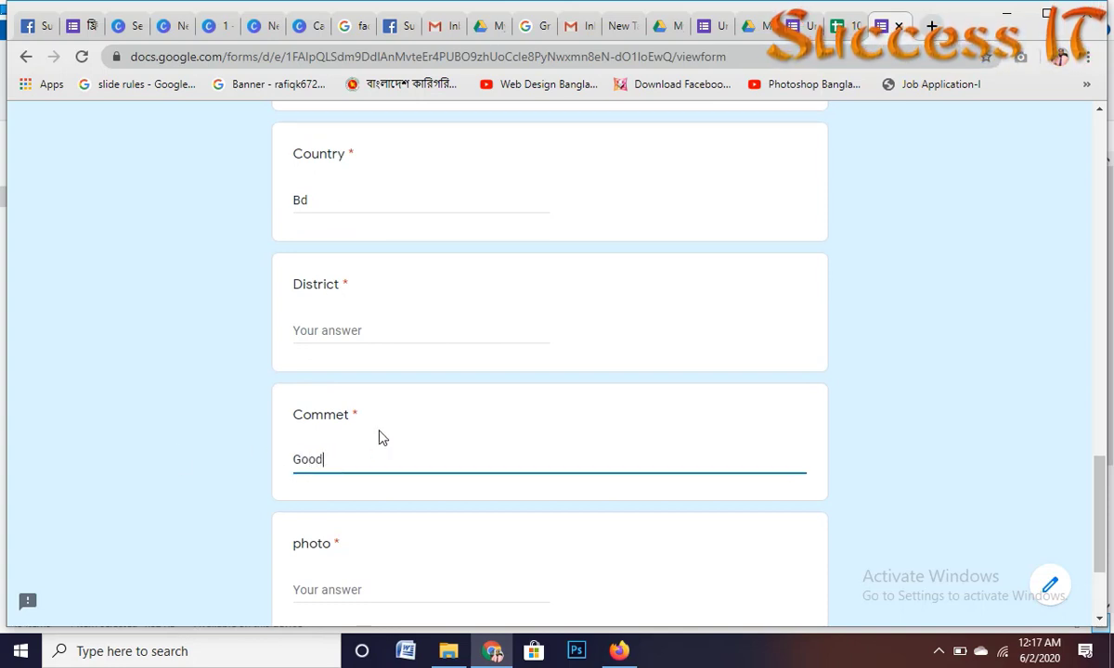
Step: Enter Dhk for District and na for photo, then submit the response
click(328, 330)
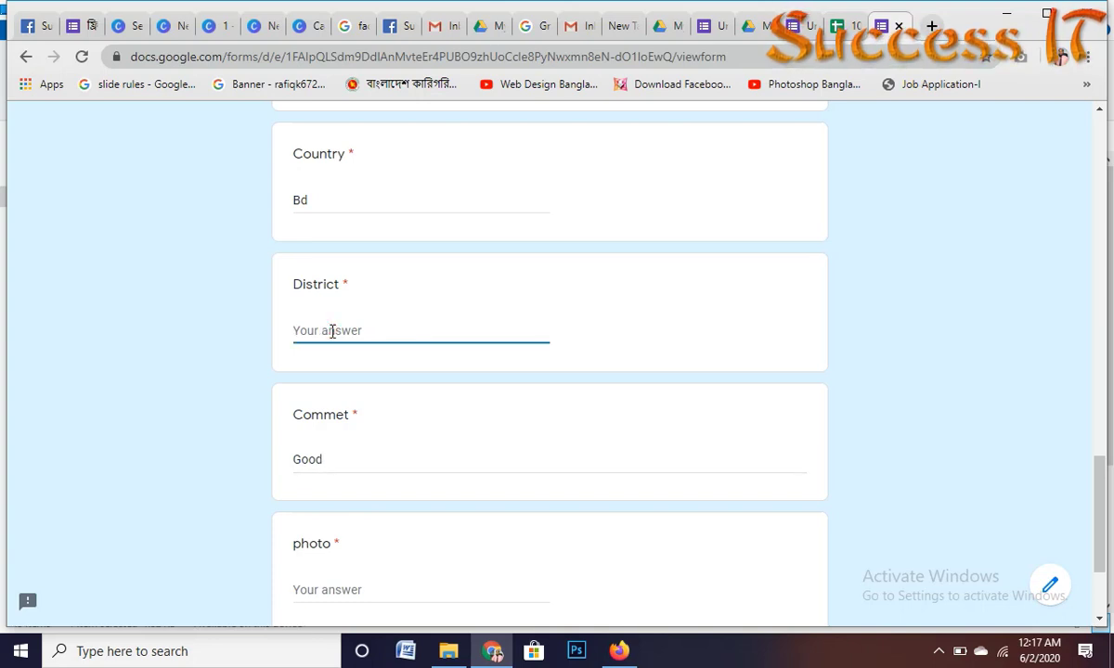
text(Dhk)
scroll(536, 291, down, 2)
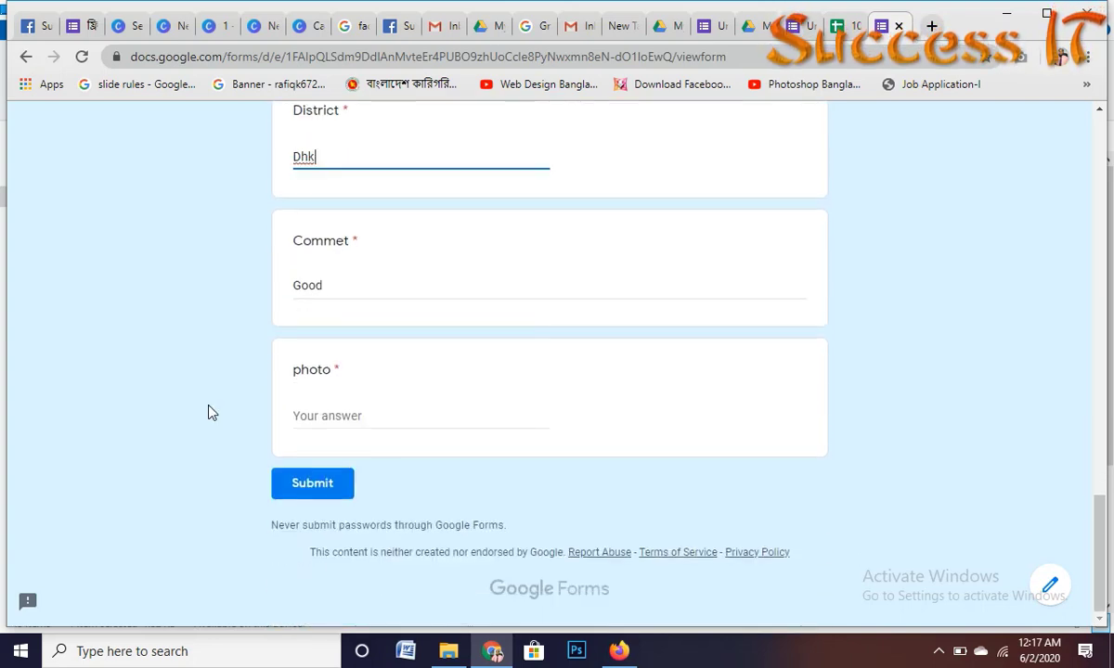
click(341, 416)
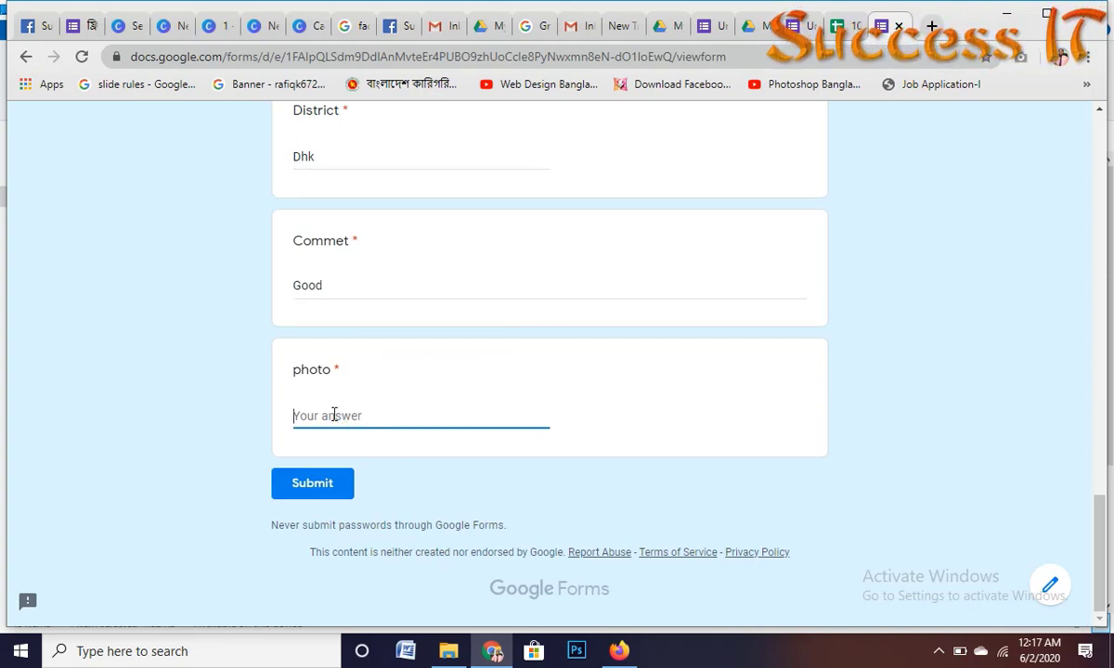
text(na)
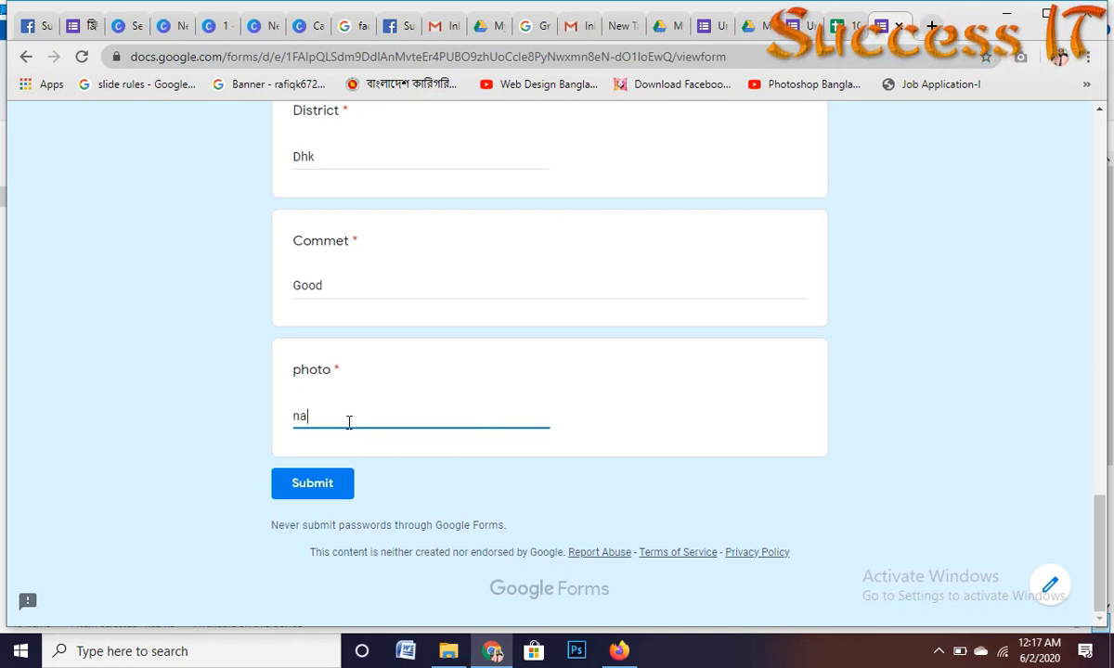
click(327, 484)
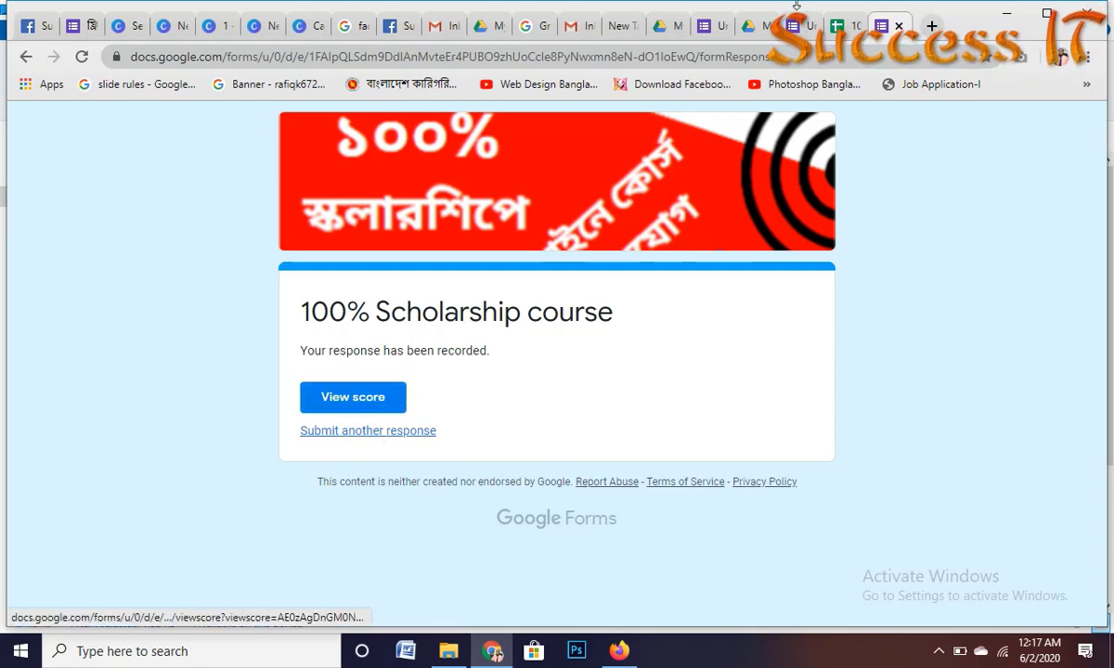
Step: Switch to the linked Form Responses sheet to see the new row 2 submission
click(844, 26)
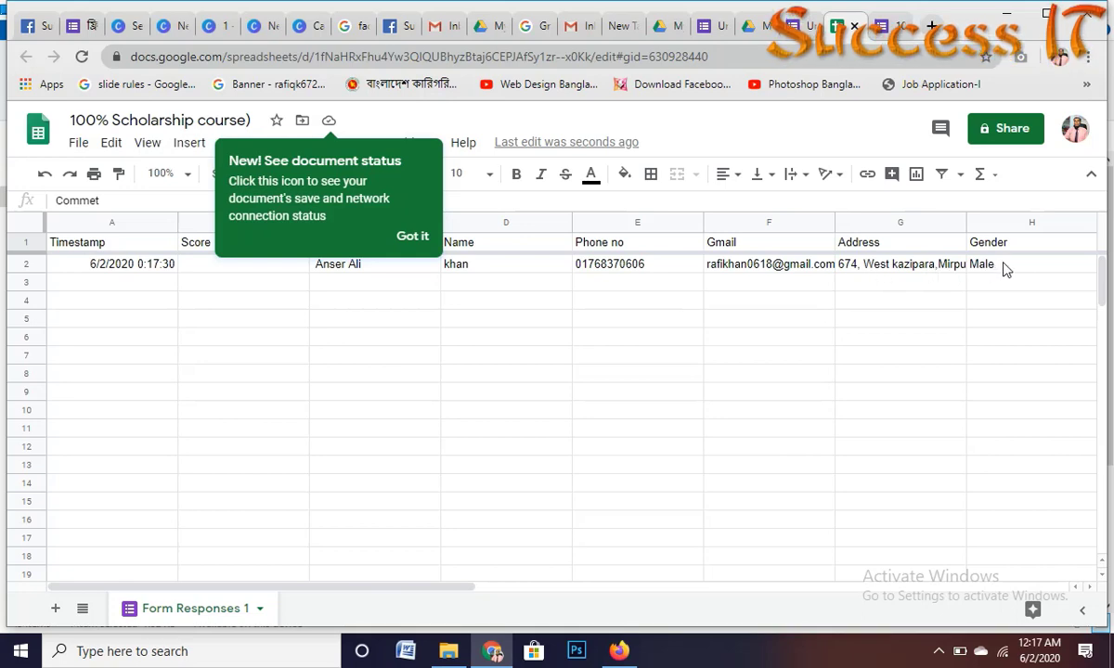
Step: Scroll right to the Gender–Commet columns and dismiss the document status tip
drag(436, 591, 836, 591)
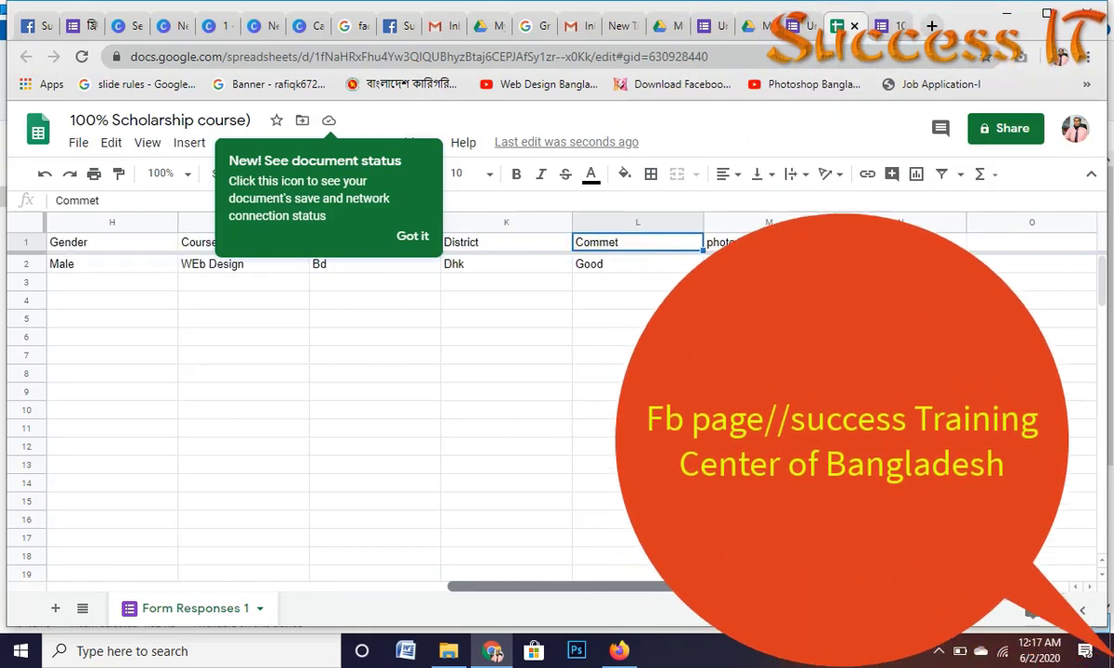
click(414, 235)
scroll(1026, 278, down, 3)
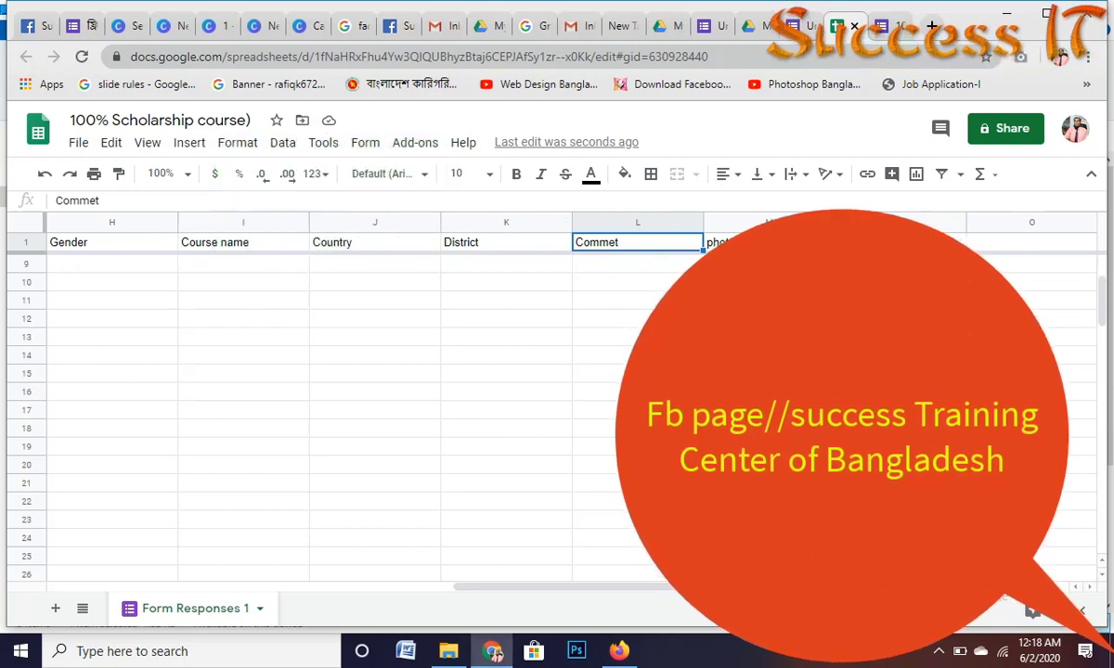